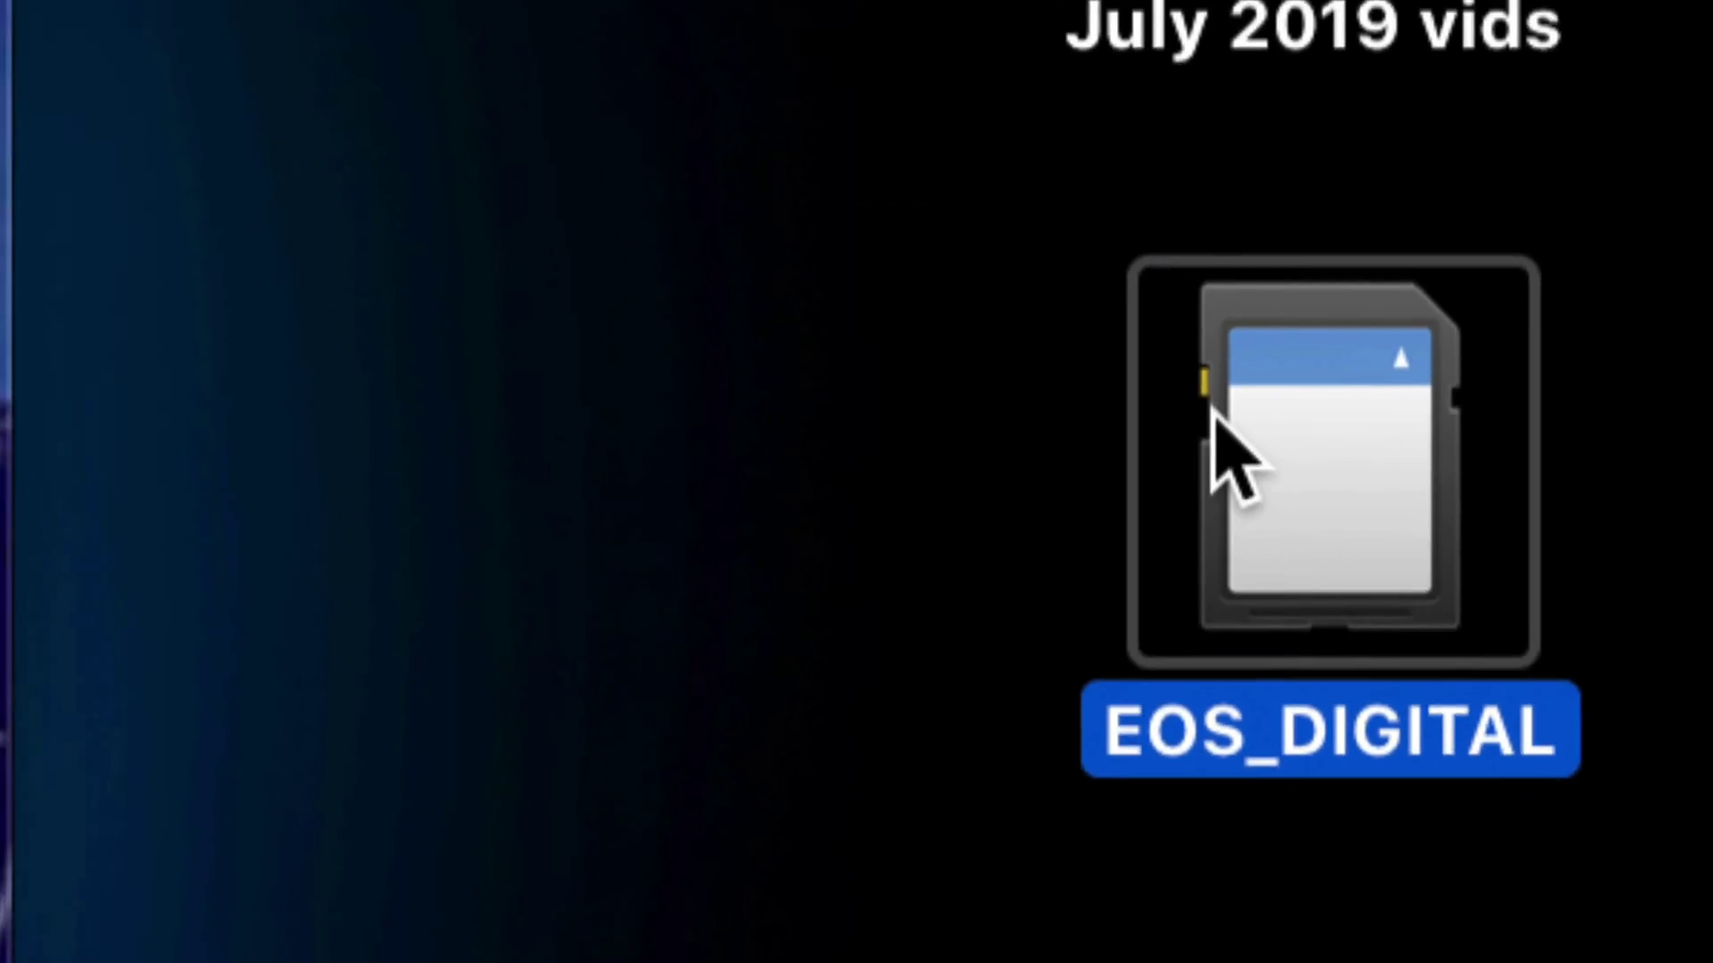
- Open a Finder window from the Dock on the EOS_DIGITAL card, showing DCIM and MISC
click(1706, 701)
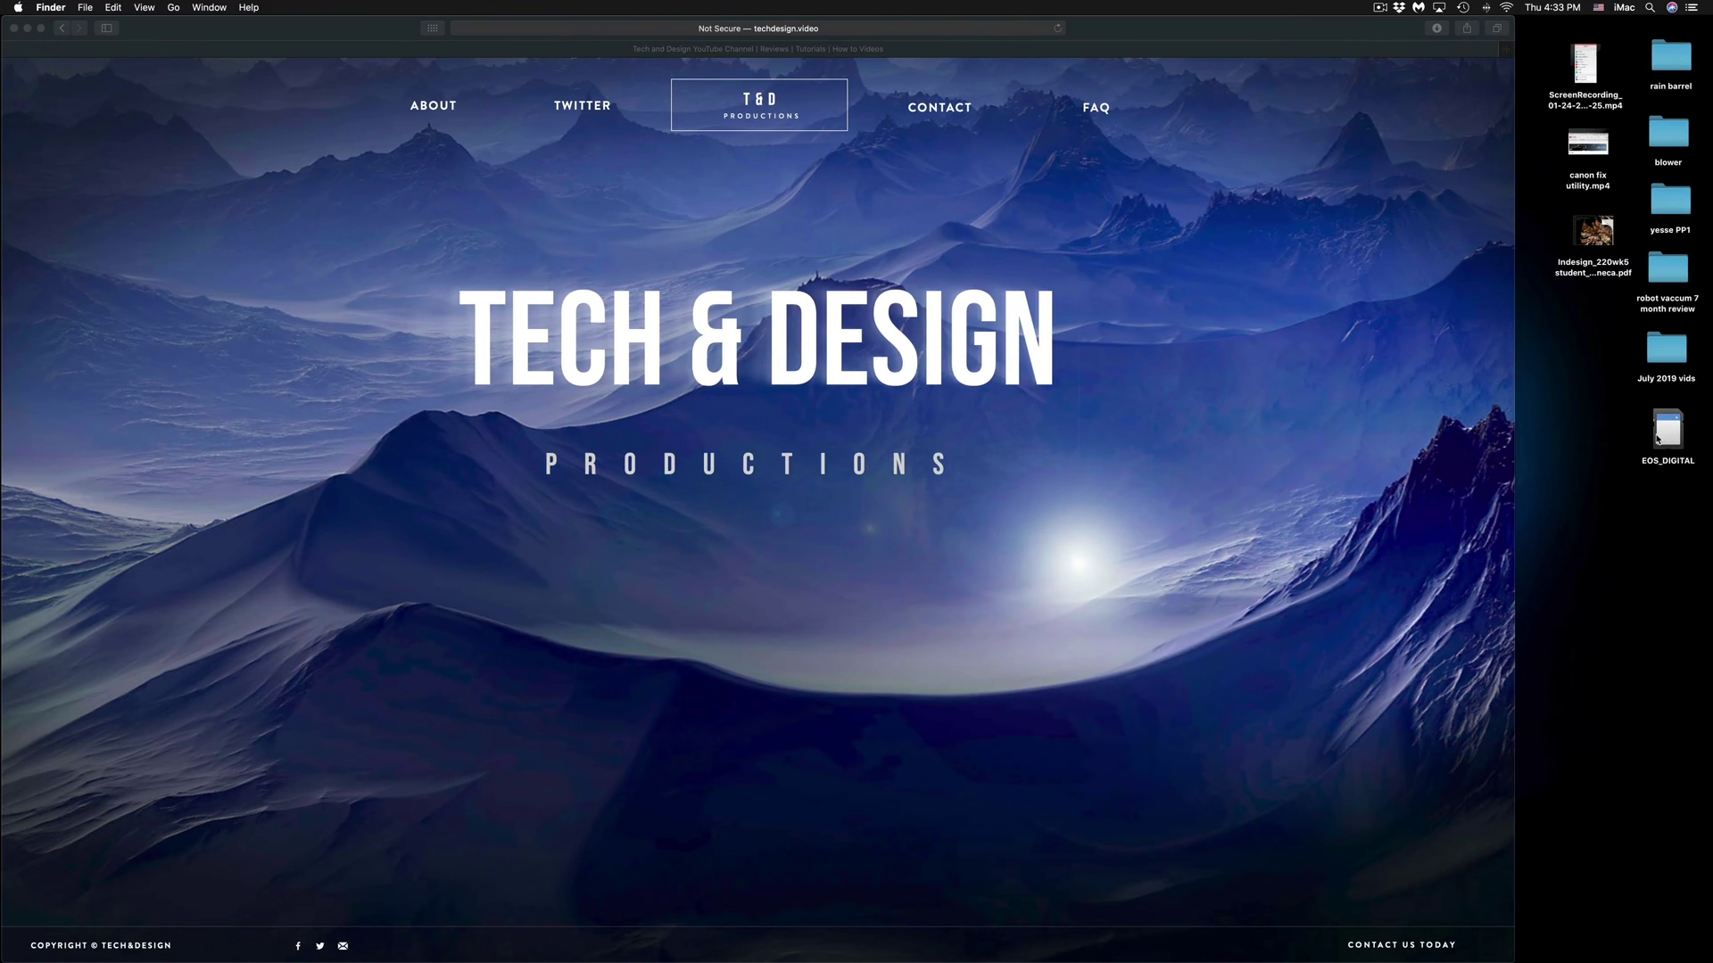
mouse_move(948, 937)
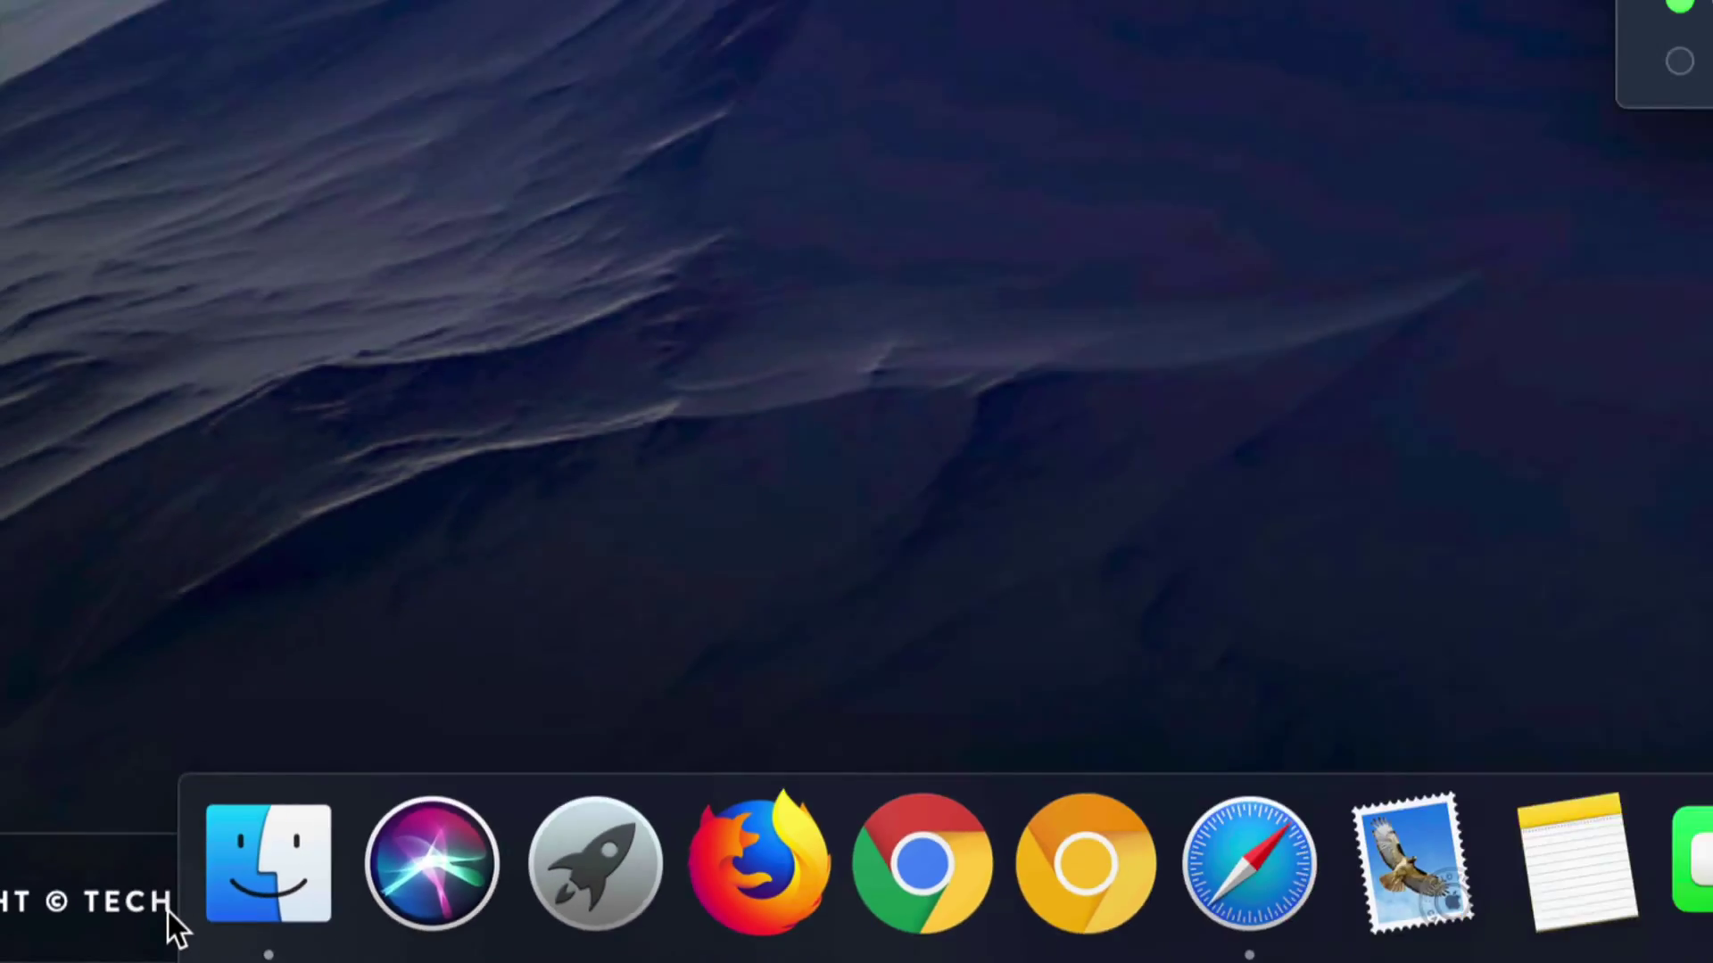
click(125, 910)
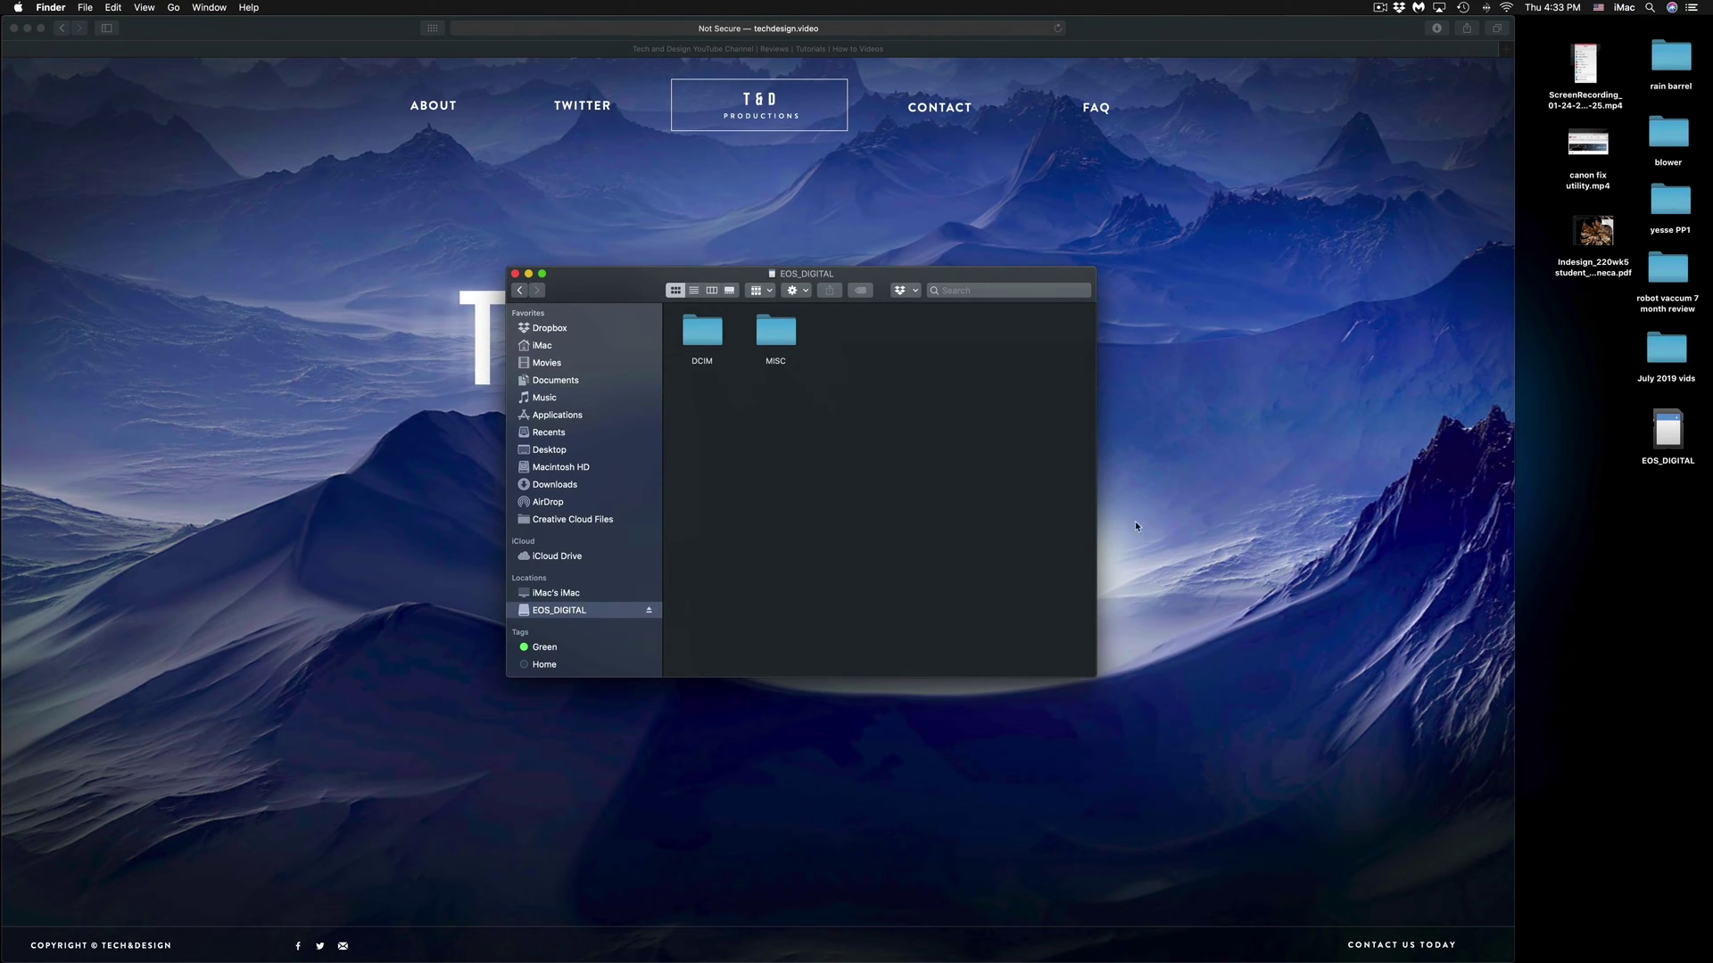
click(1629, 491)
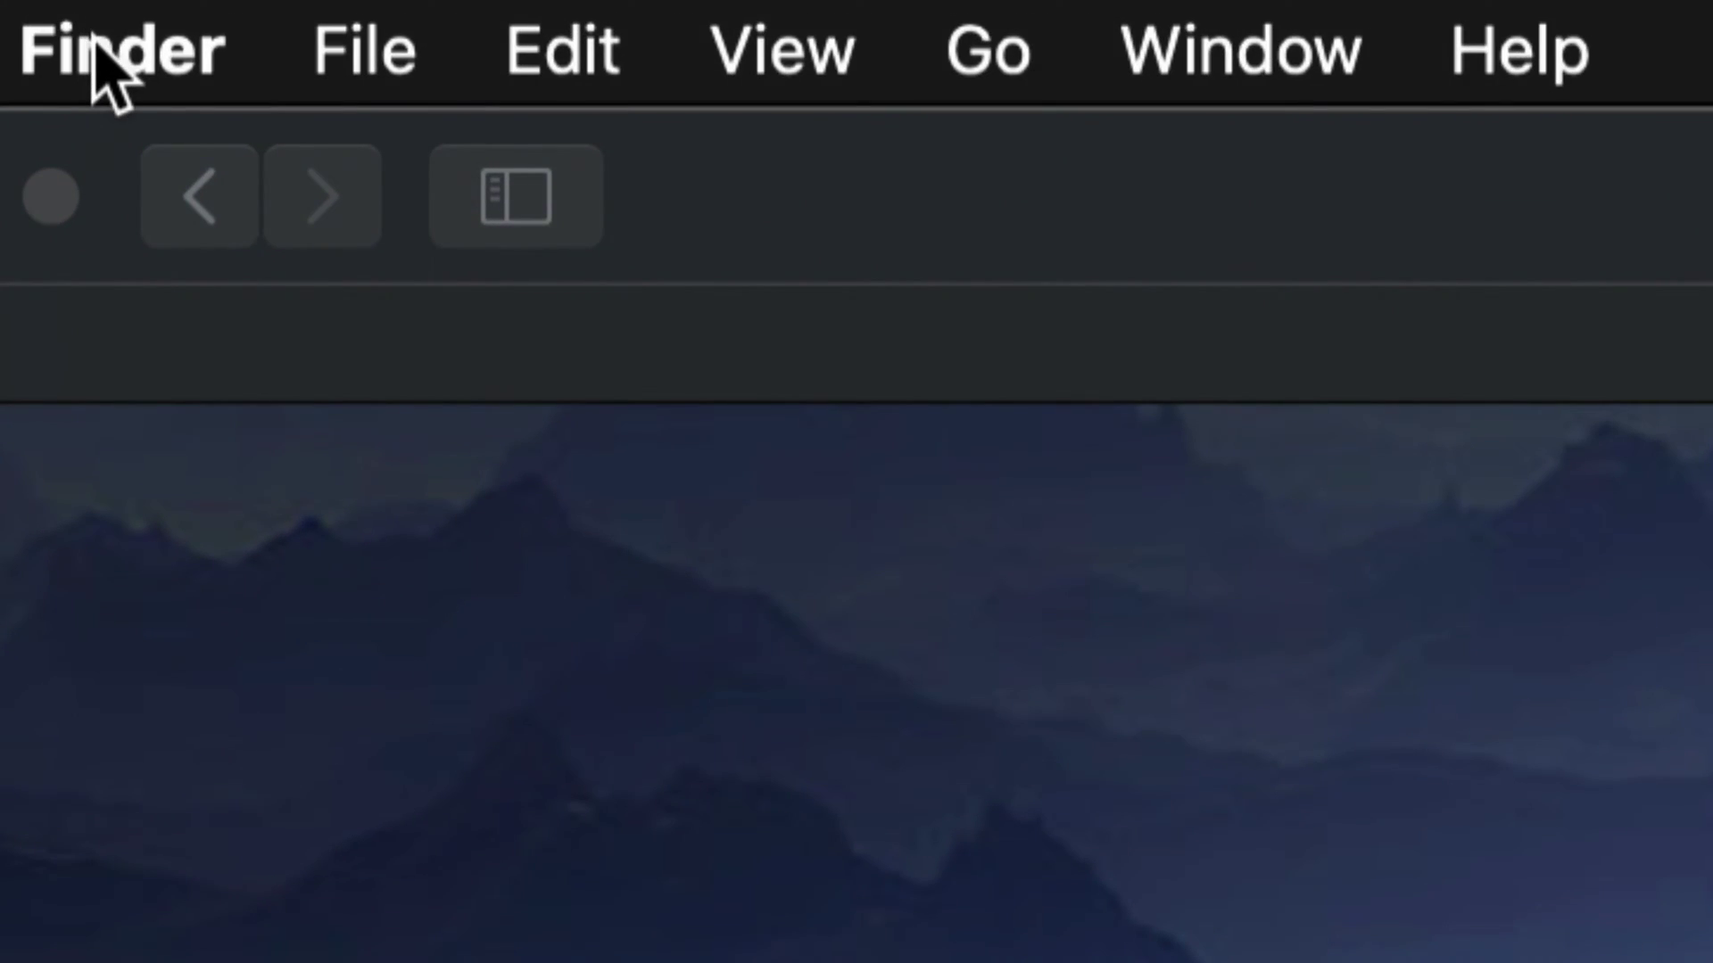
click(95, 46)
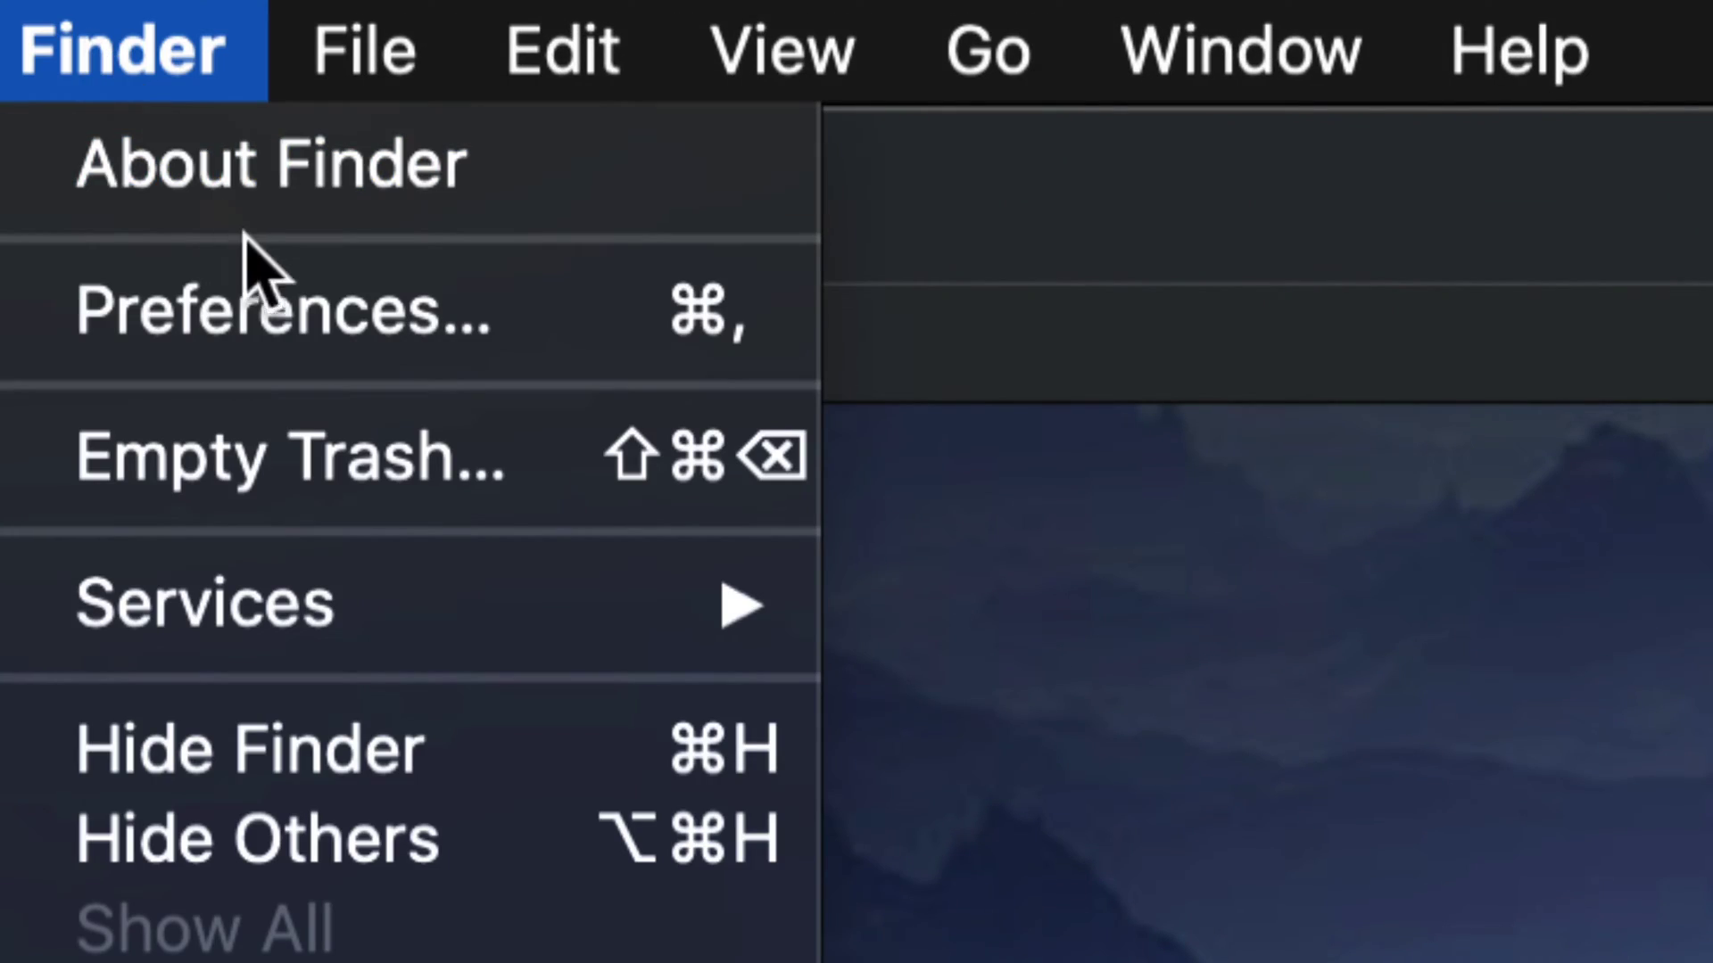
click(348, 348)
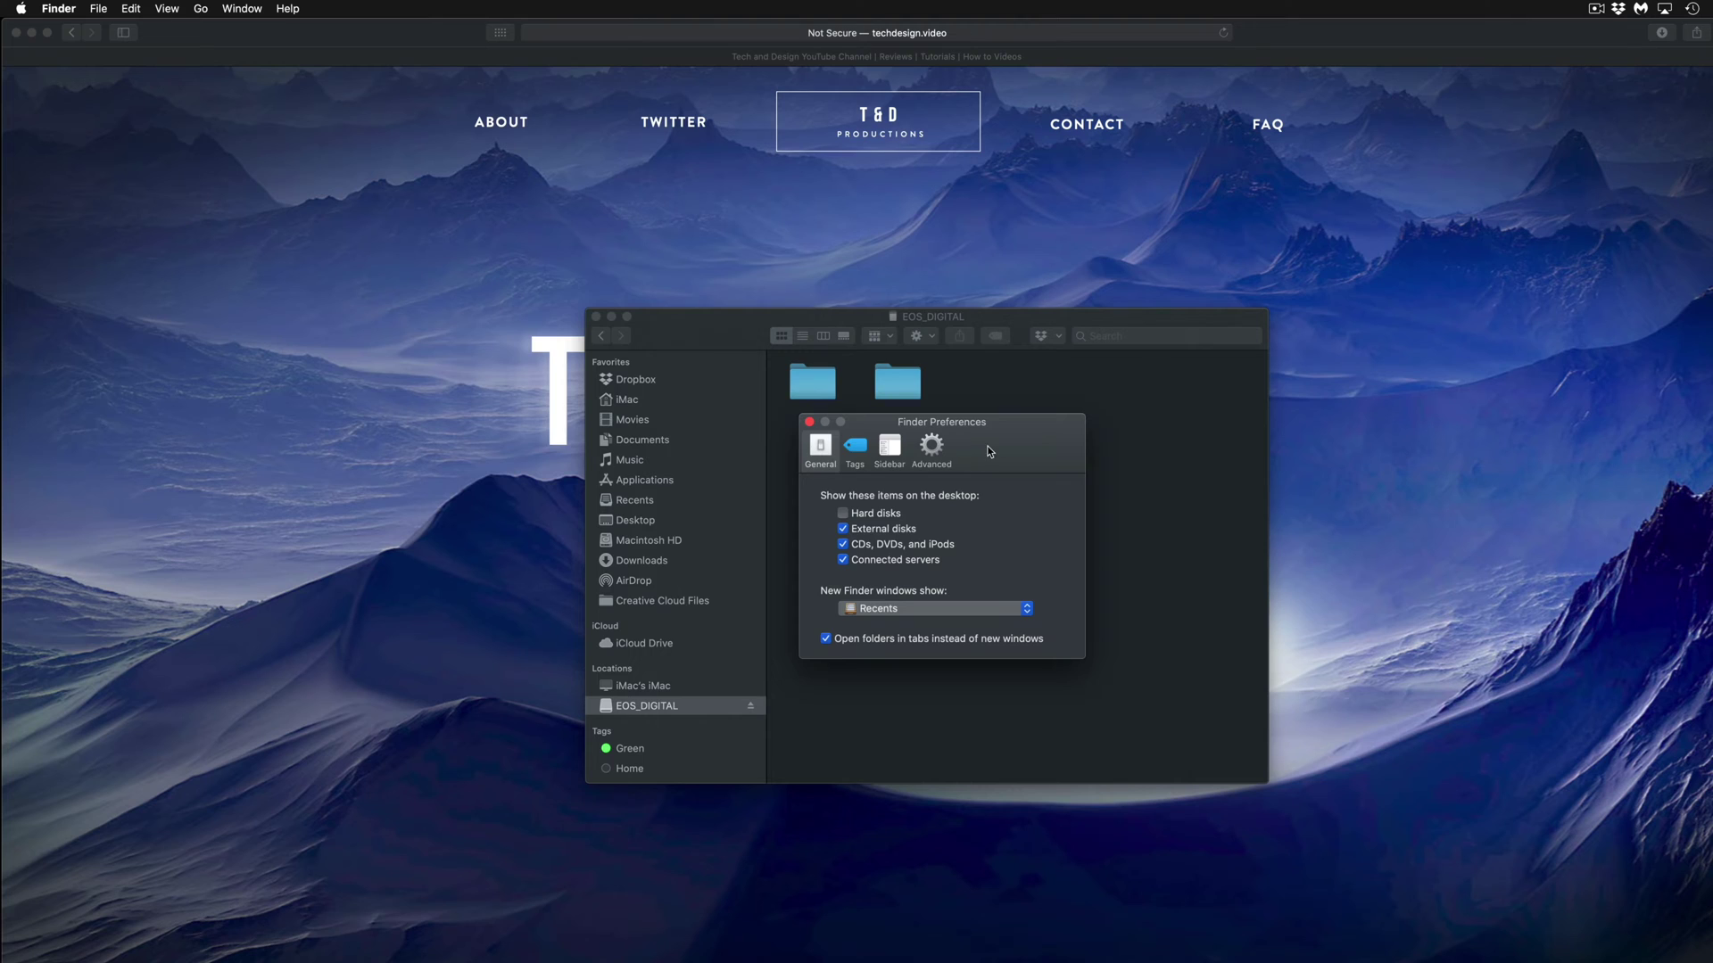
drag(989, 429, 989, 238)
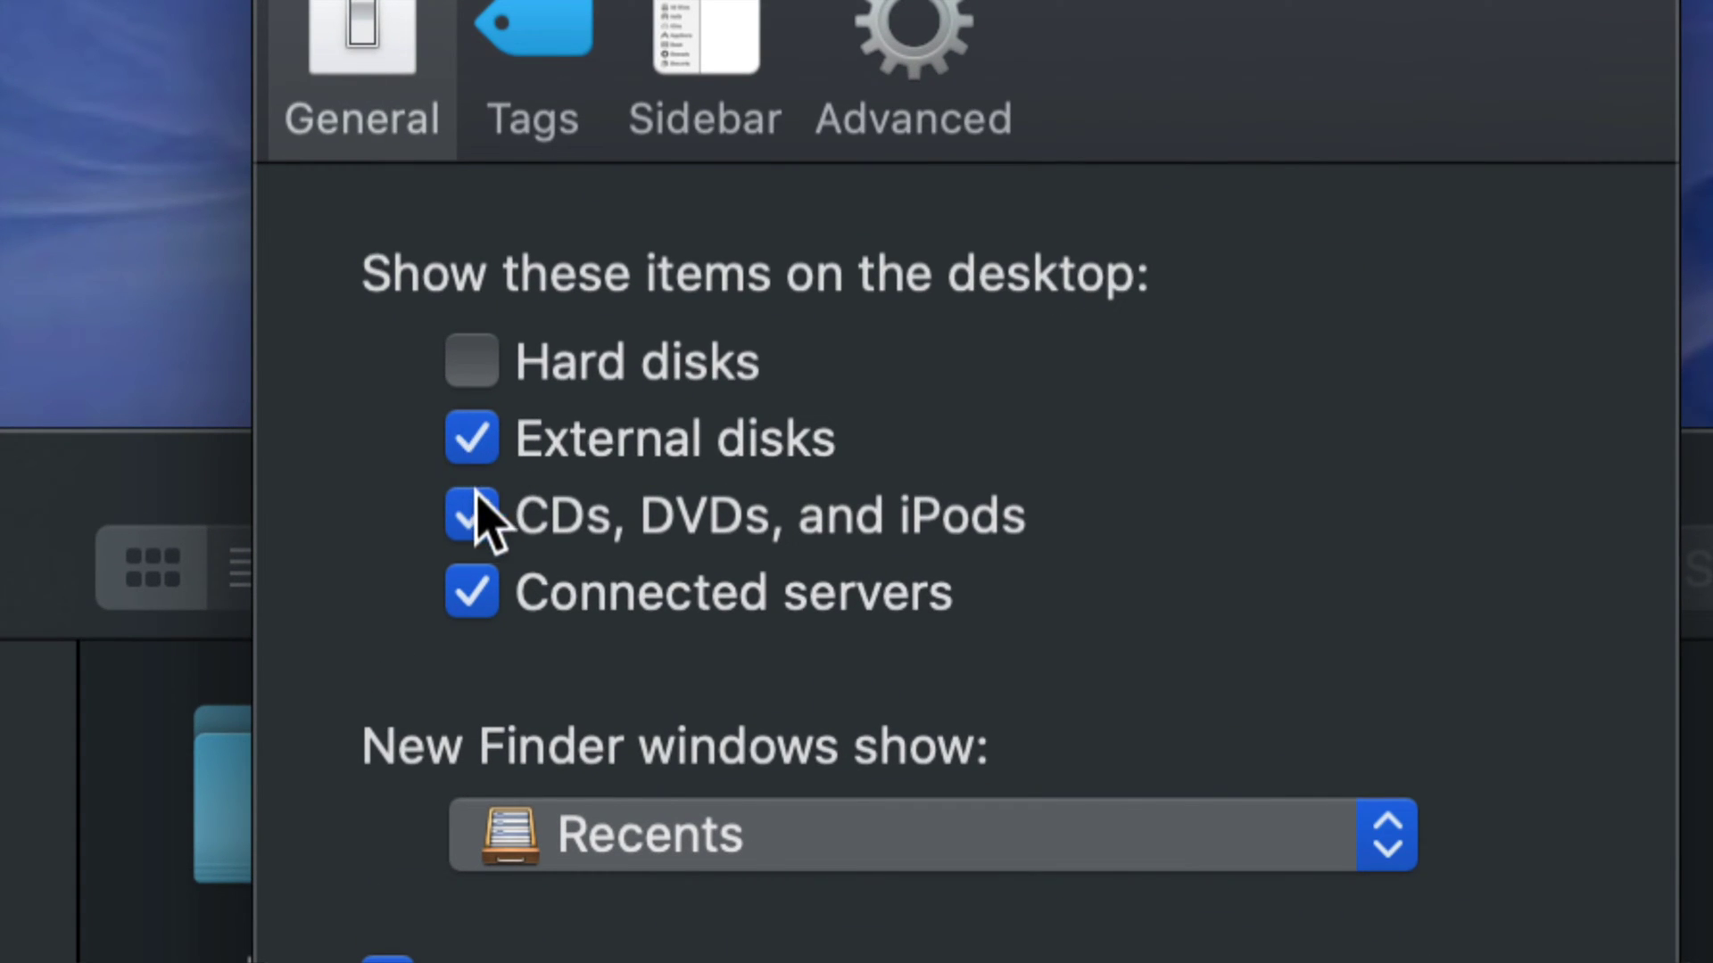
click(473, 373)
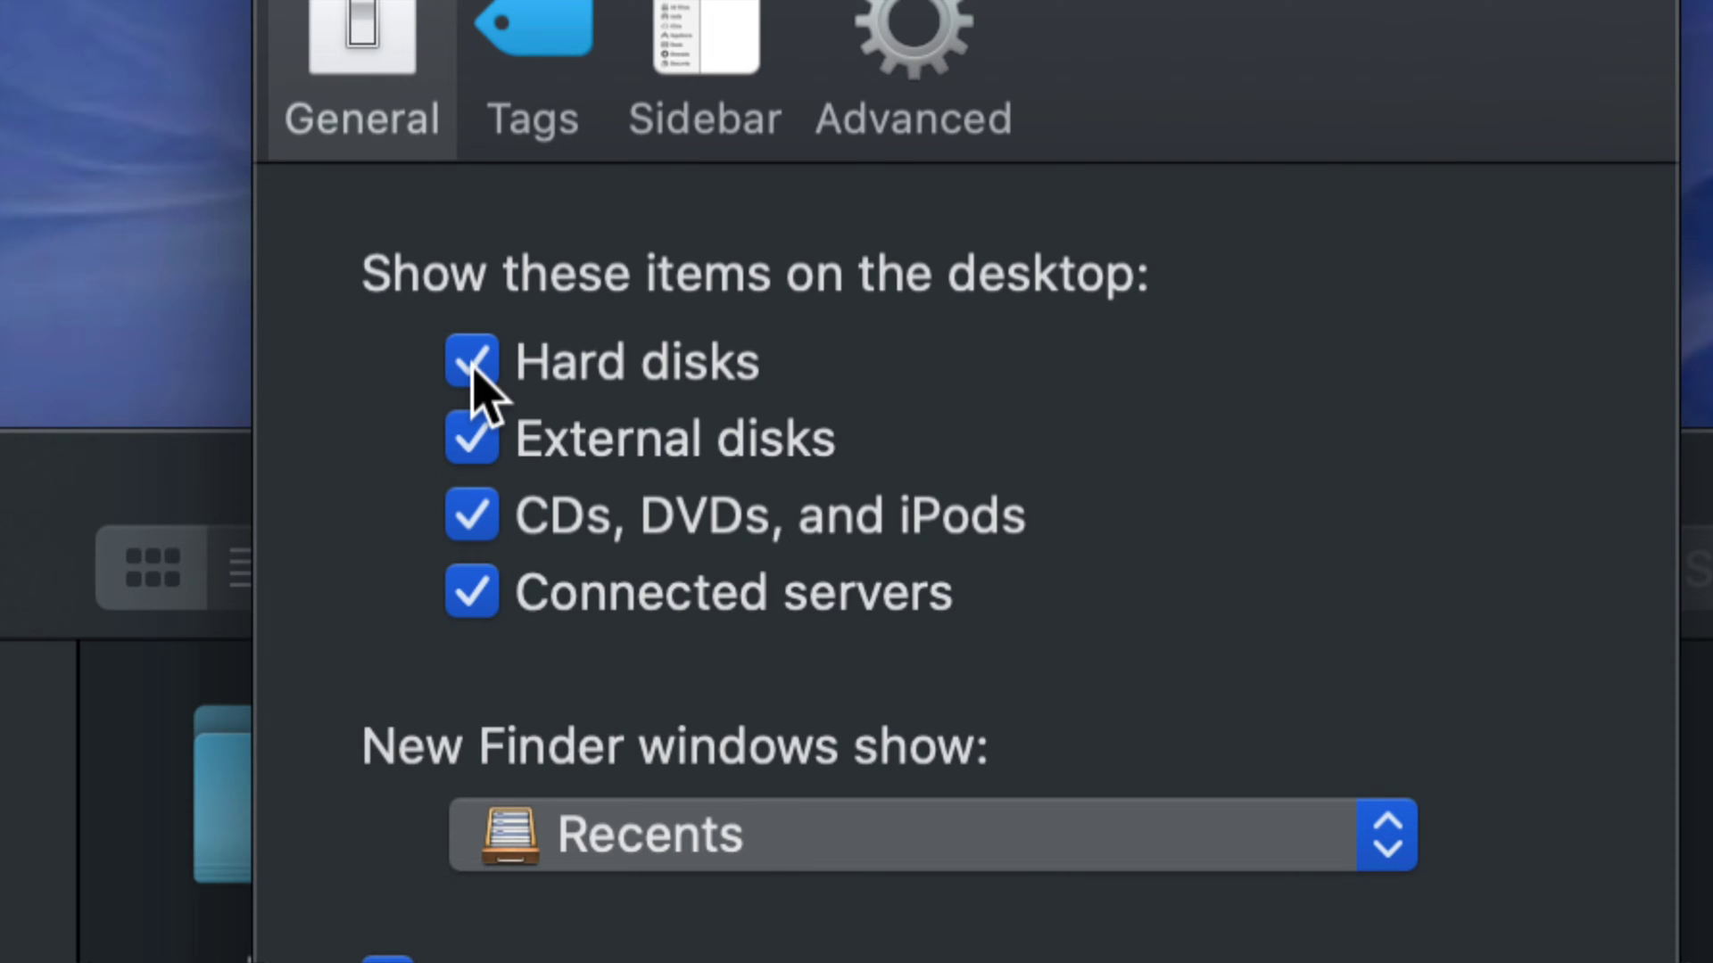
click(474, 367)
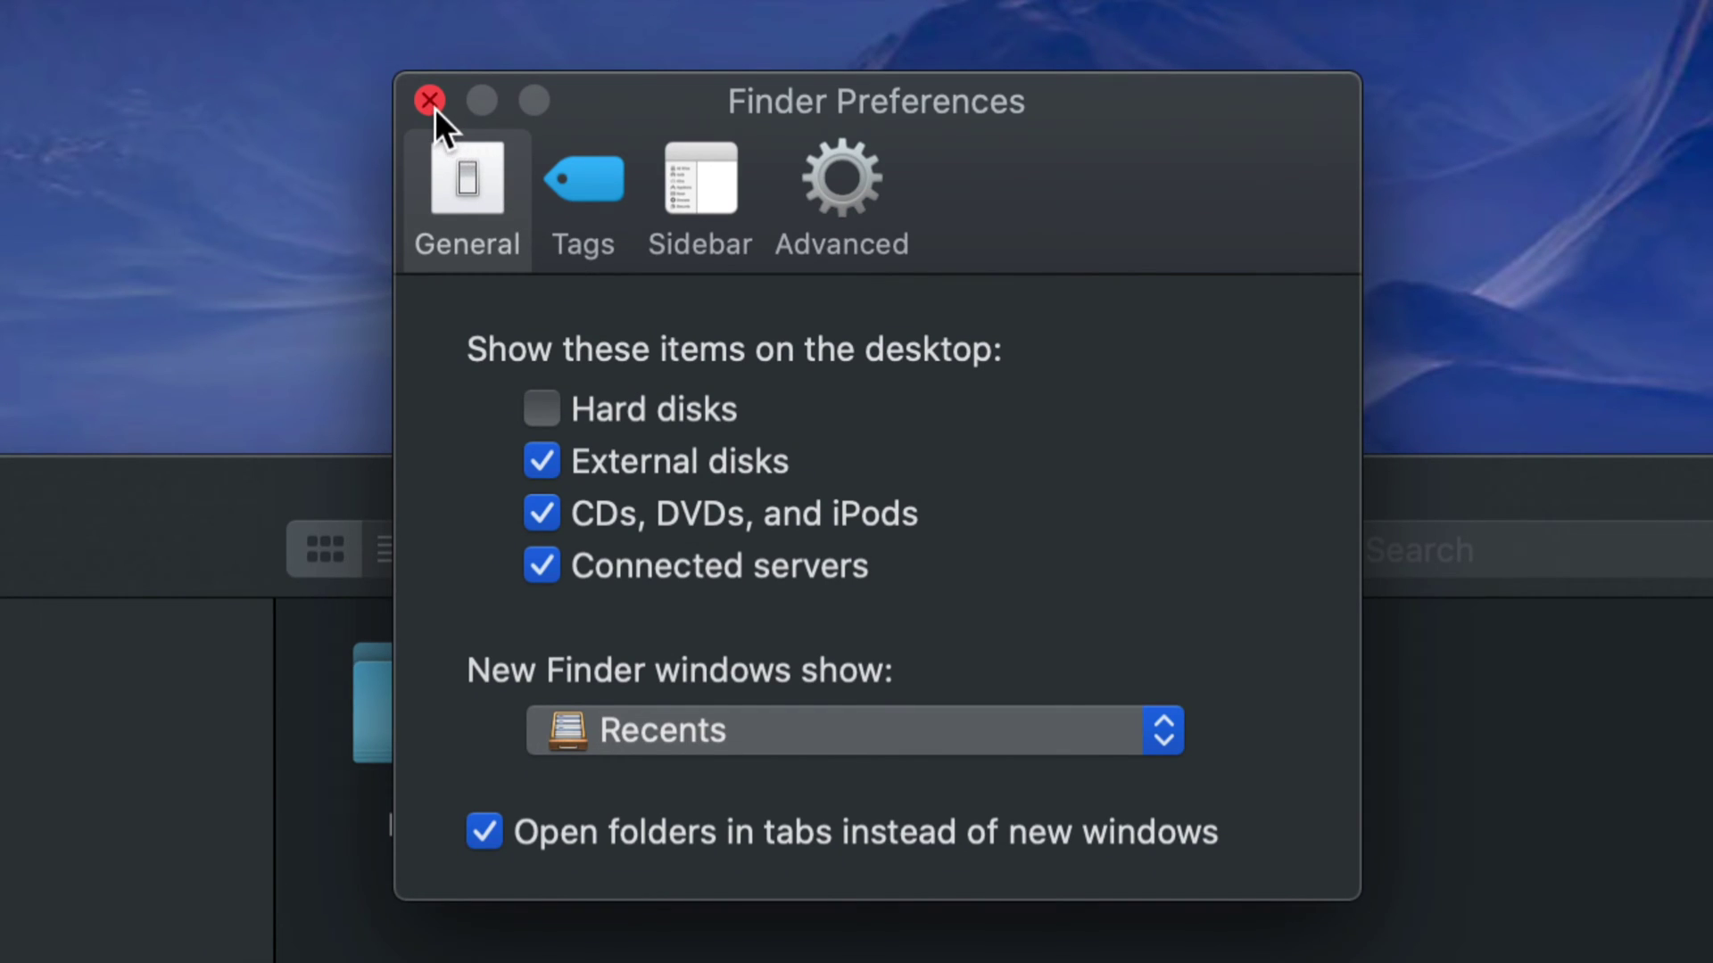
click(431, 102)
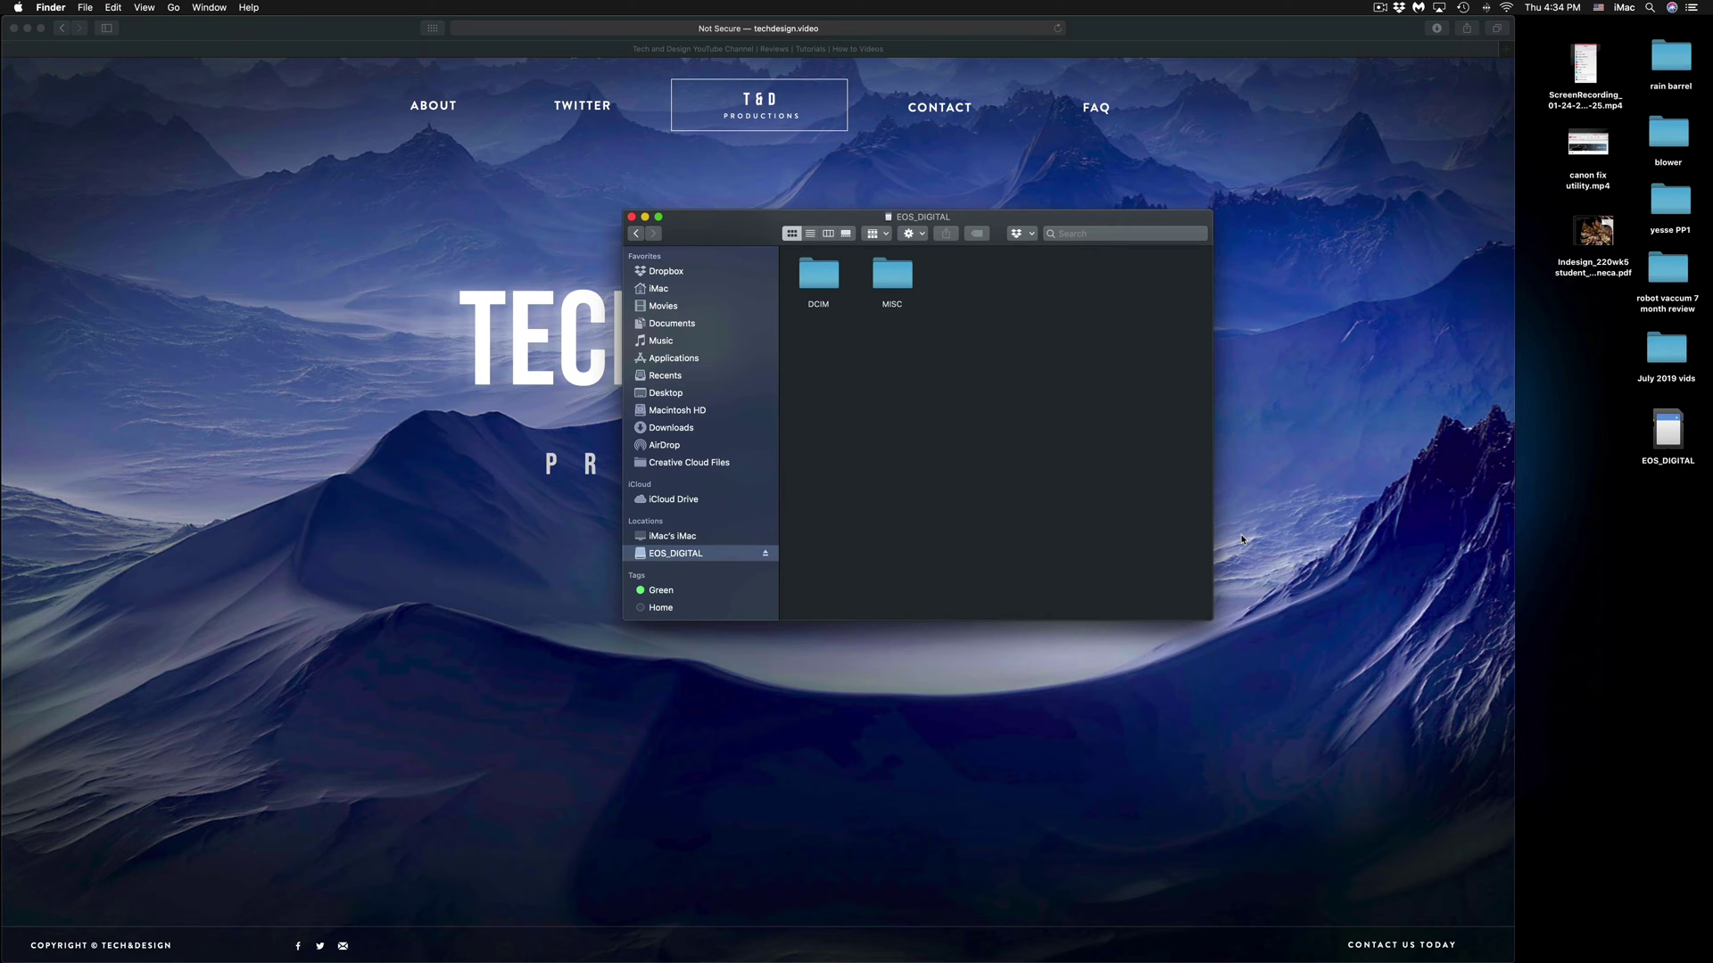
- Launch Disk Utility through a Spotlight search for 'disk utility'
mouse_move(1249, 959)
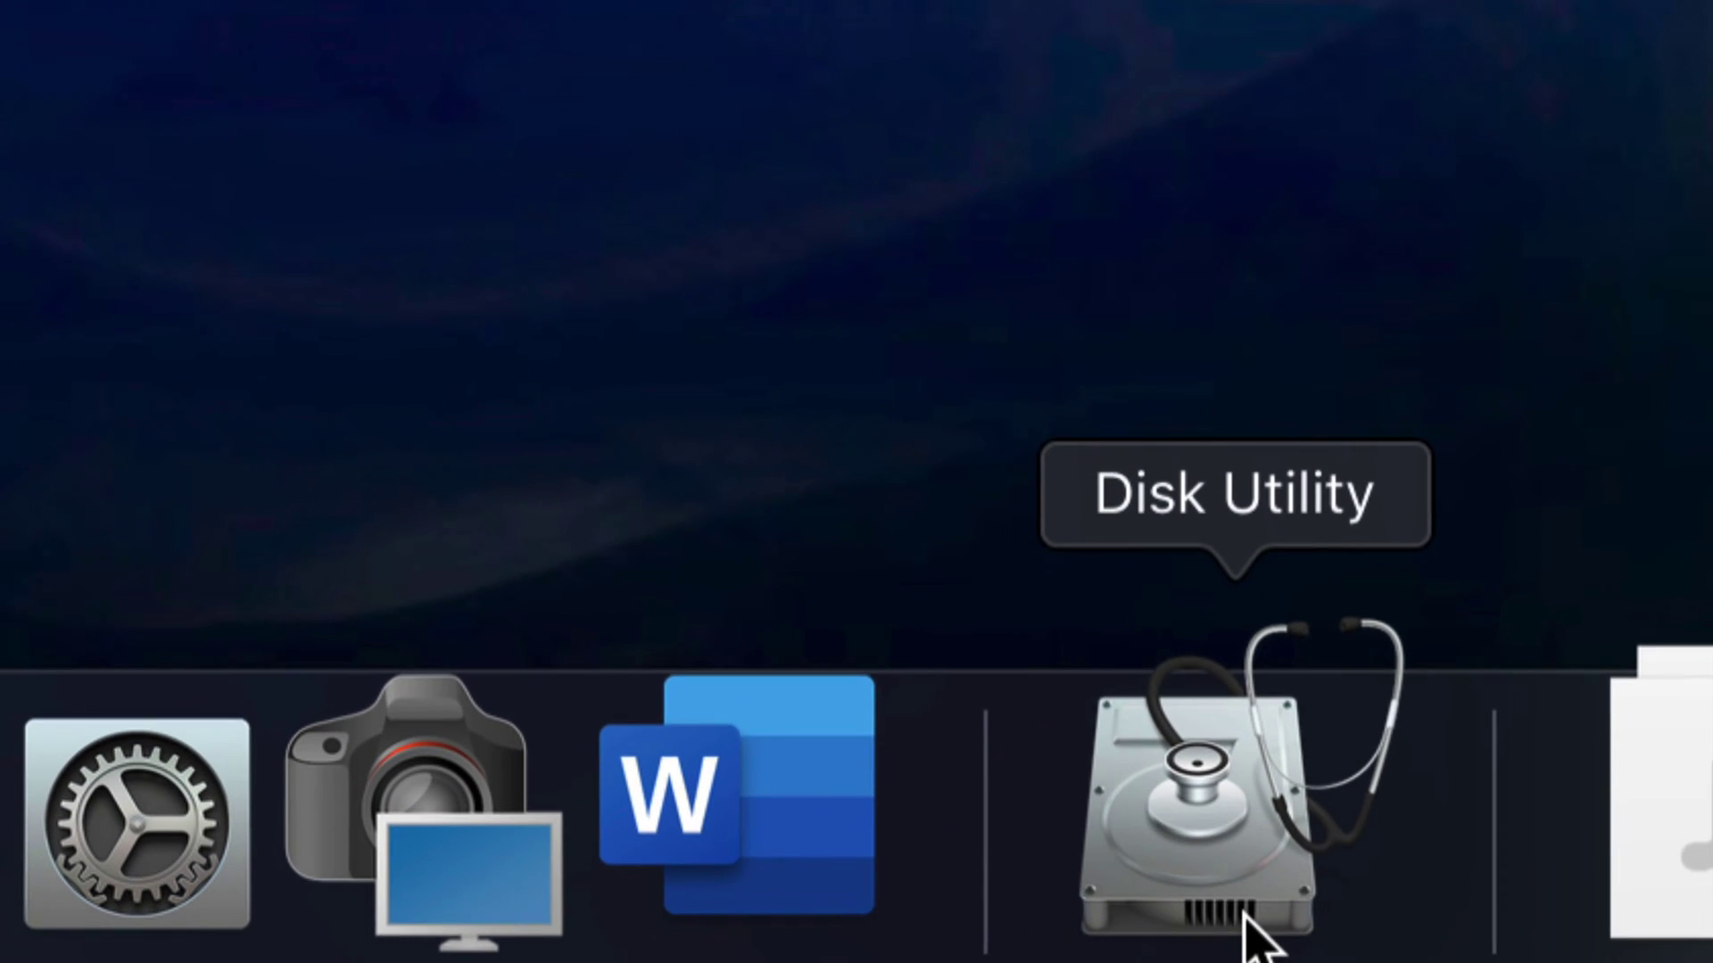
click(1246, 924)
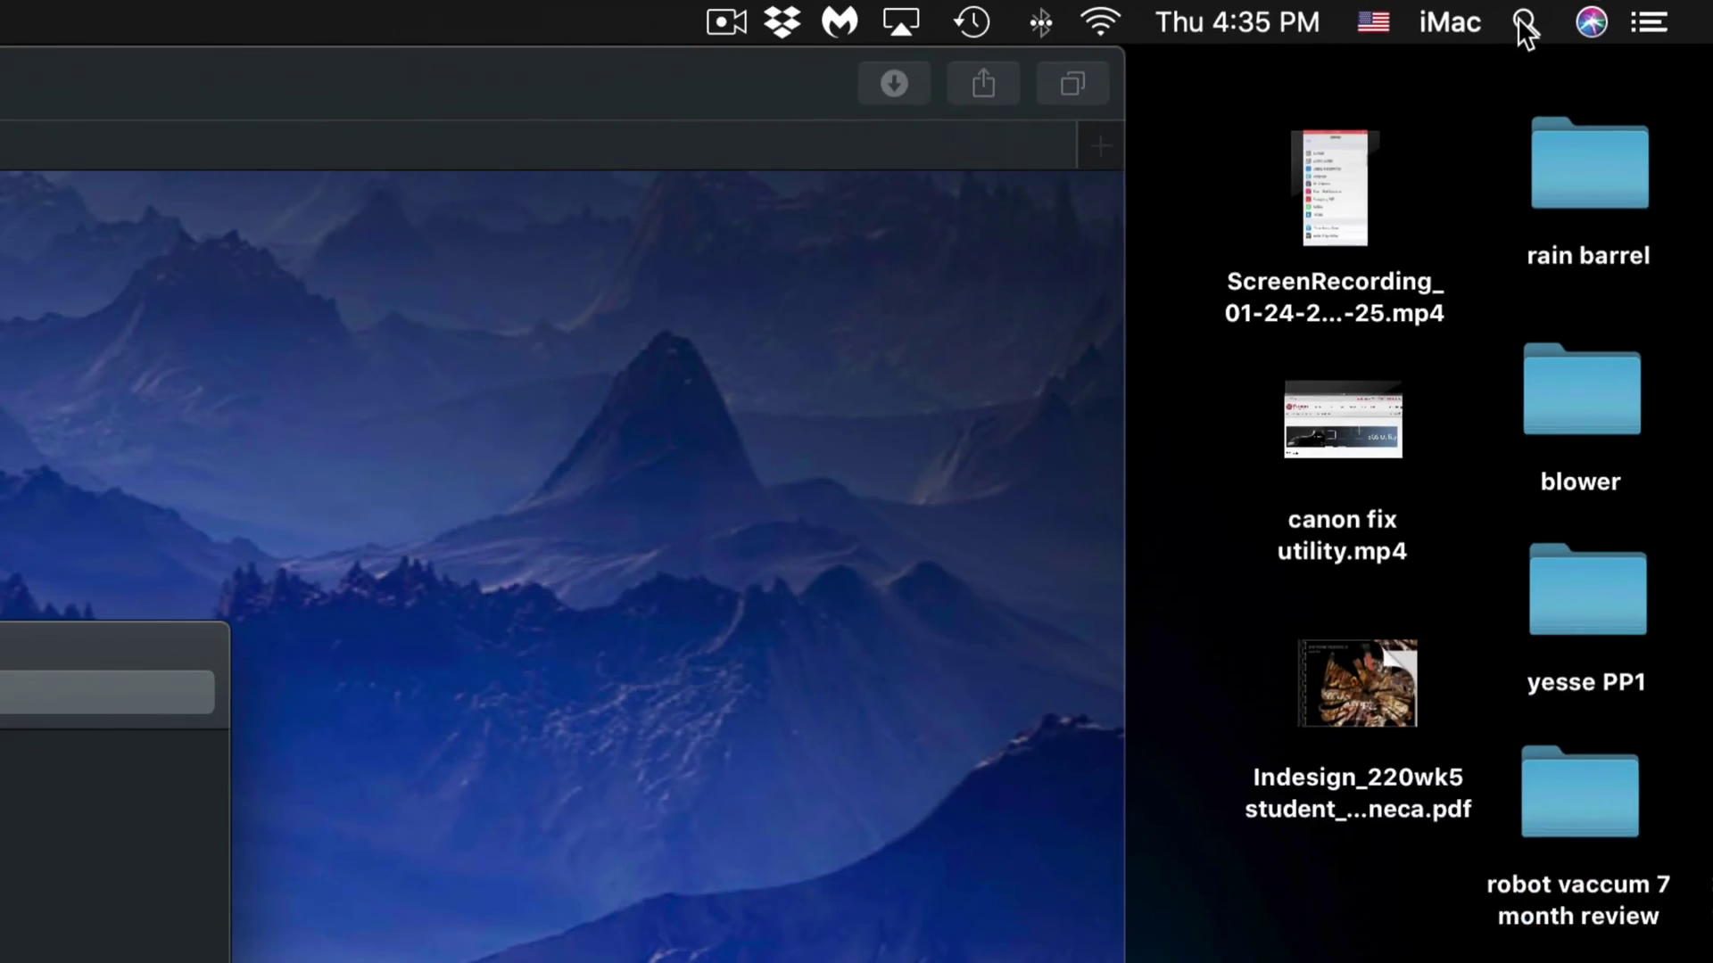
click(1271, 53)
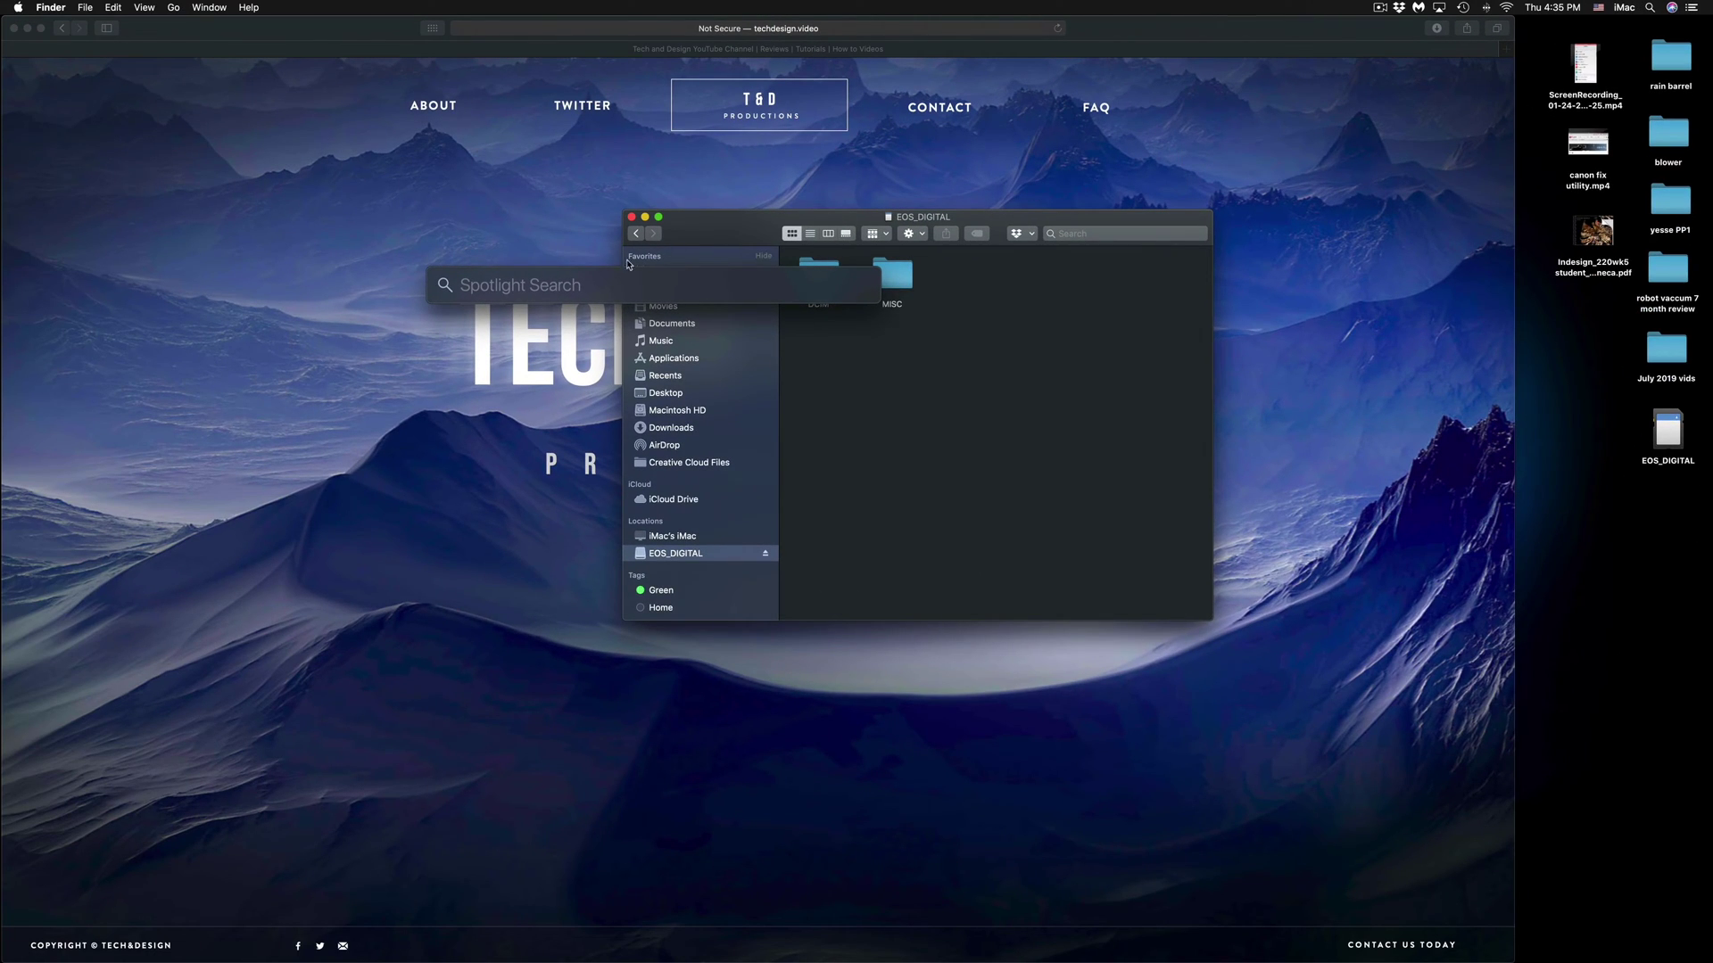
text(disk utility)
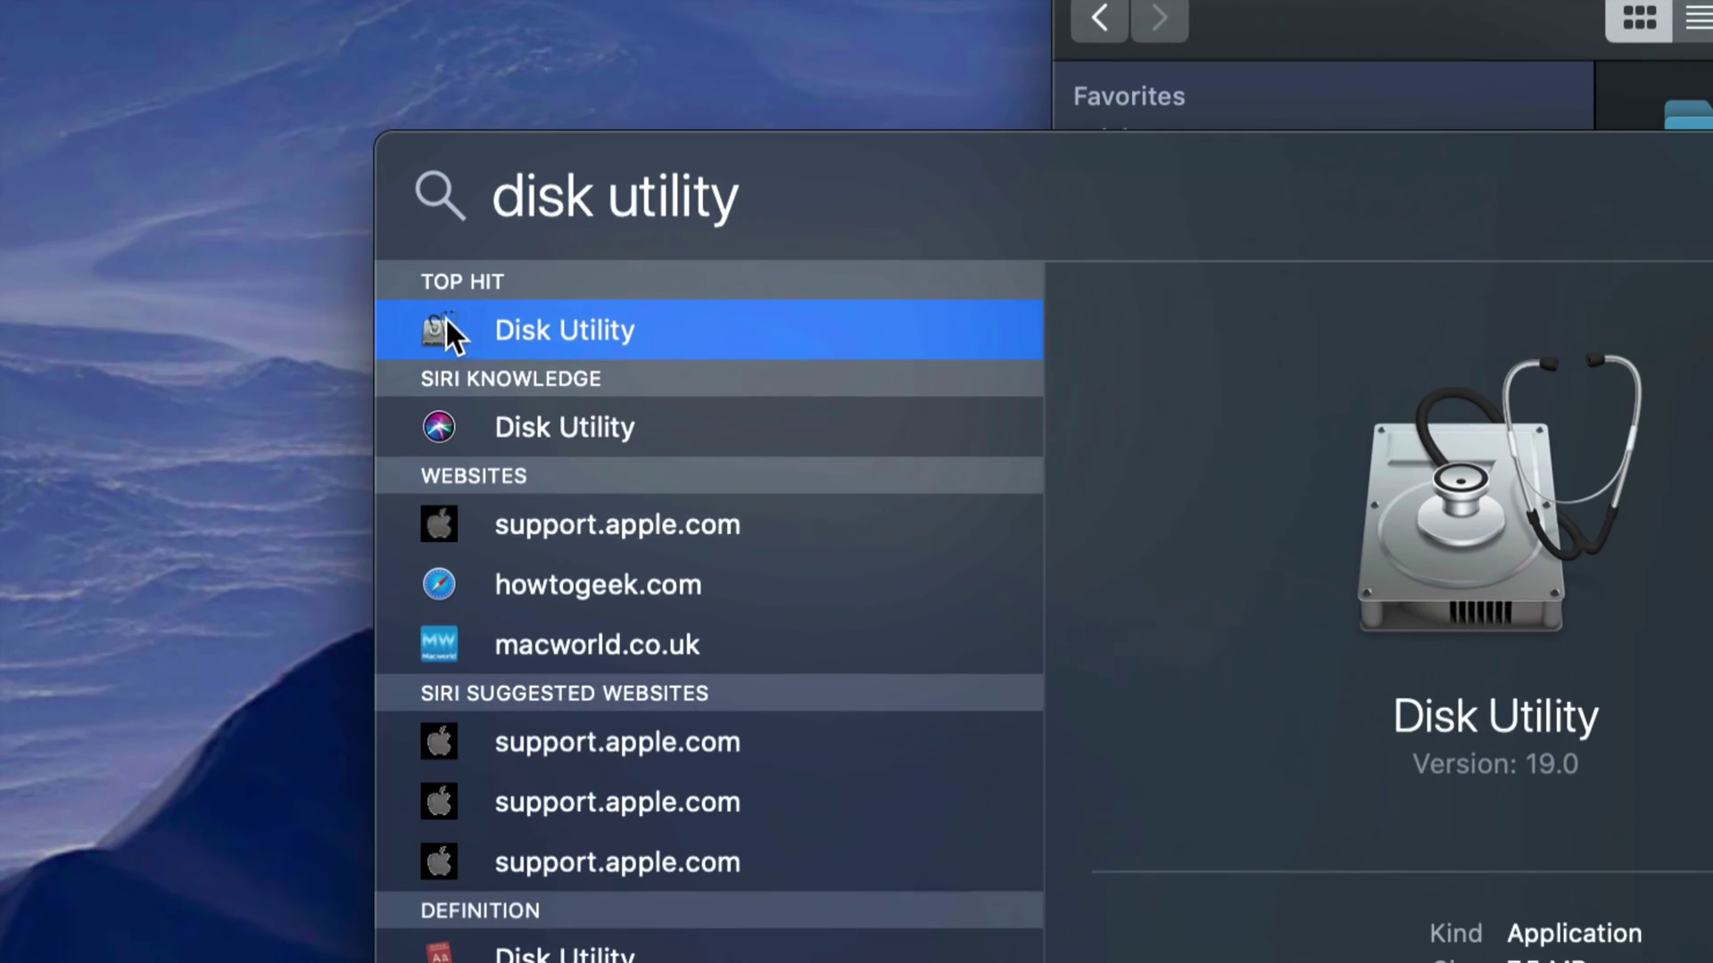
click(589, 324)
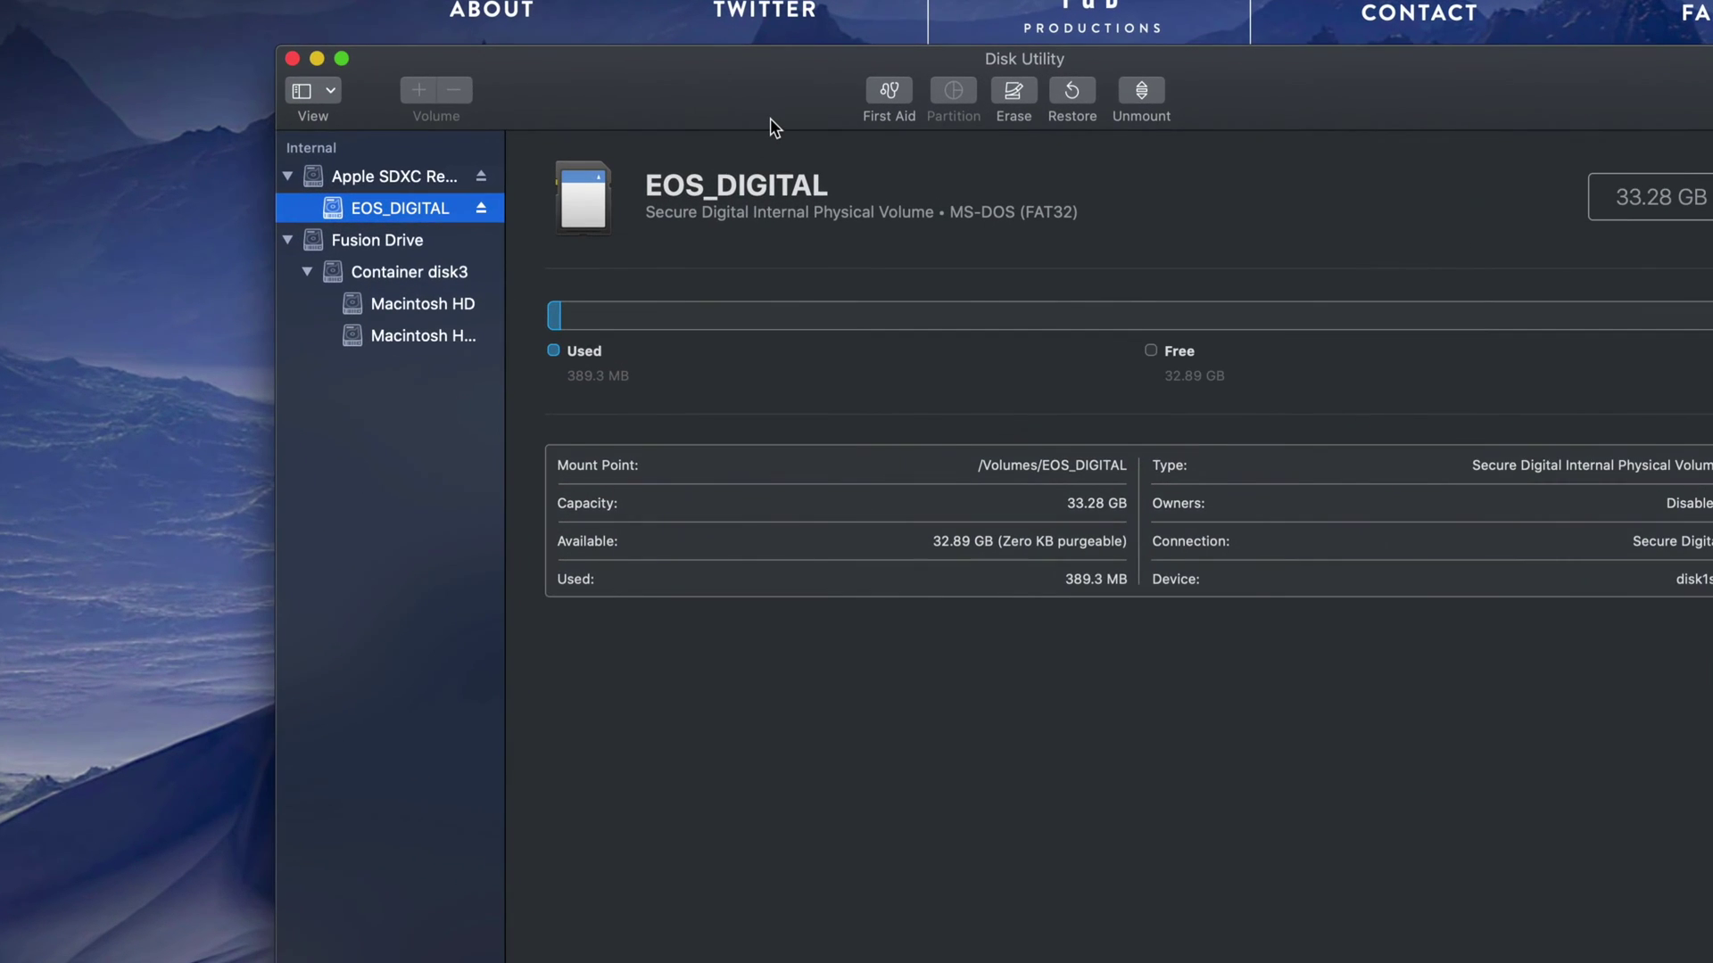
drag(688, 132, 672, 135)
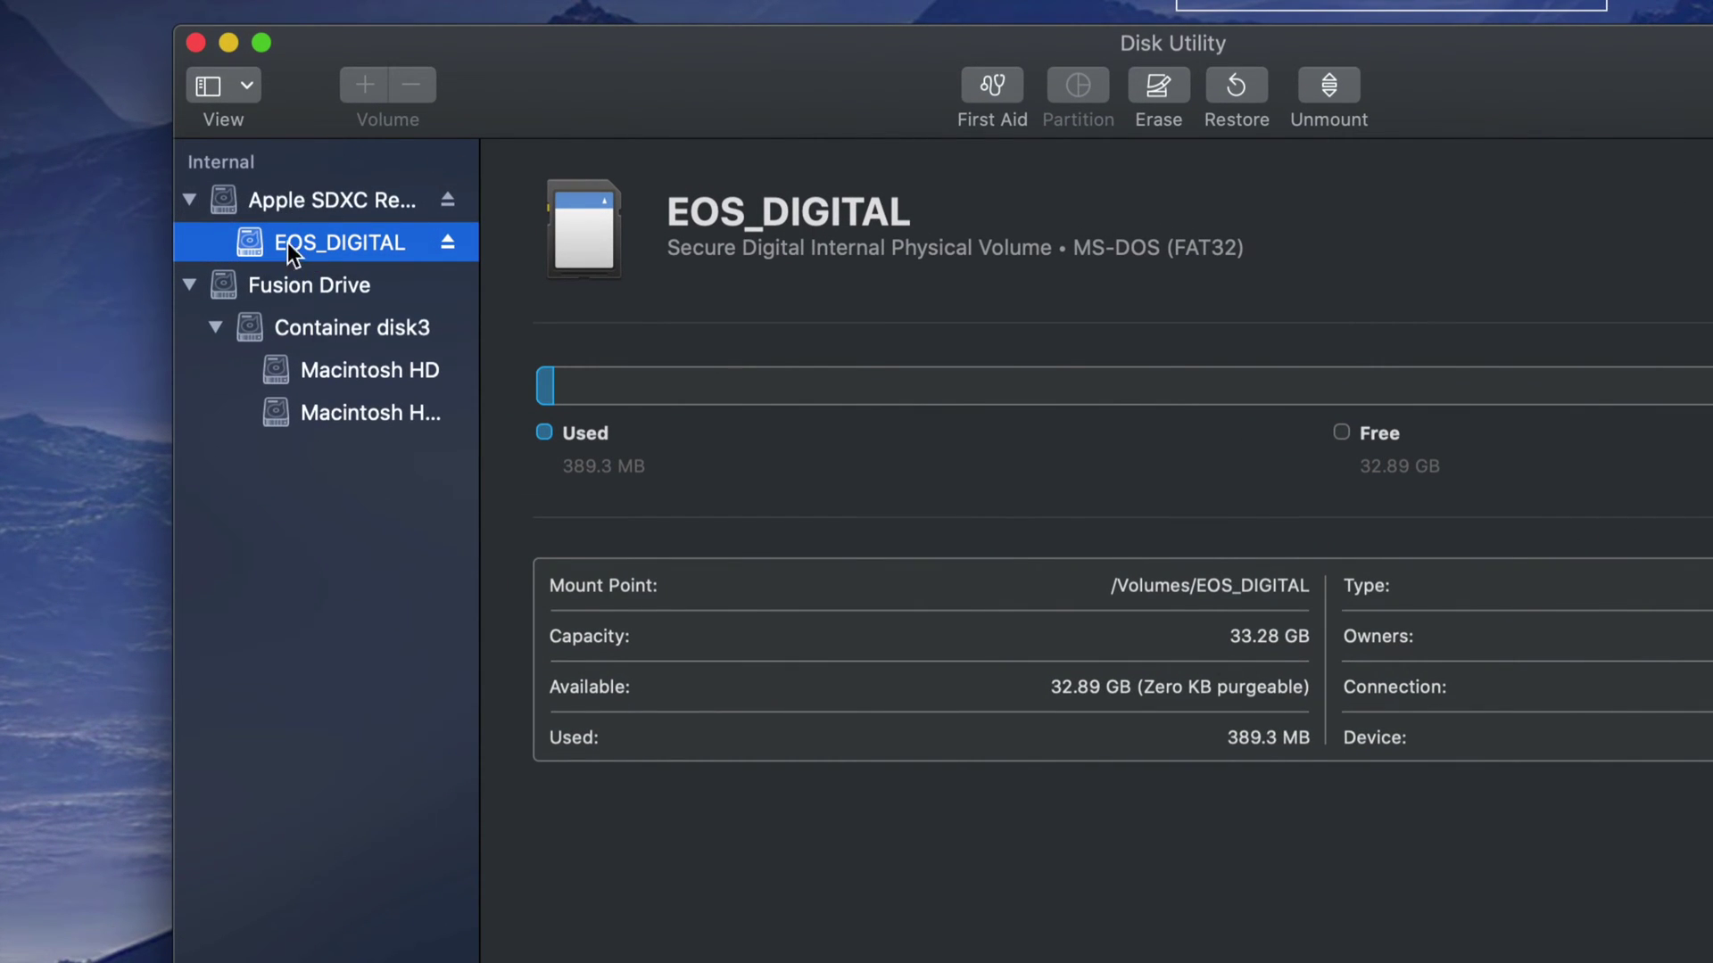
click(236, 89)
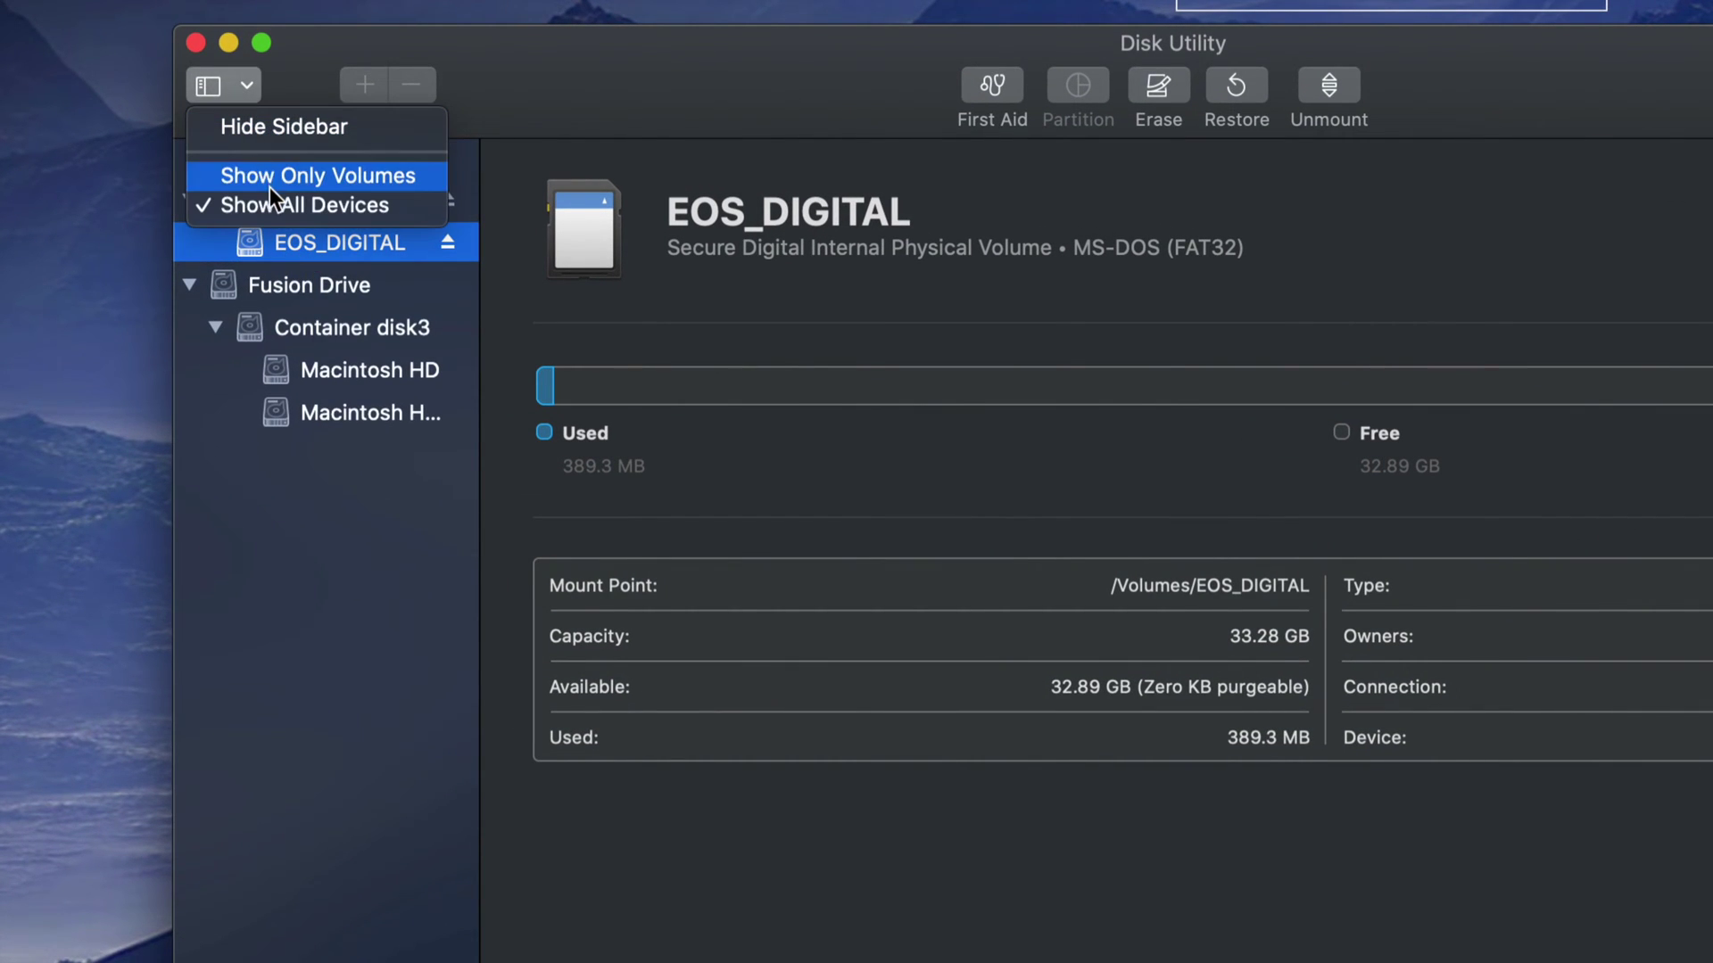
click(233, 179)
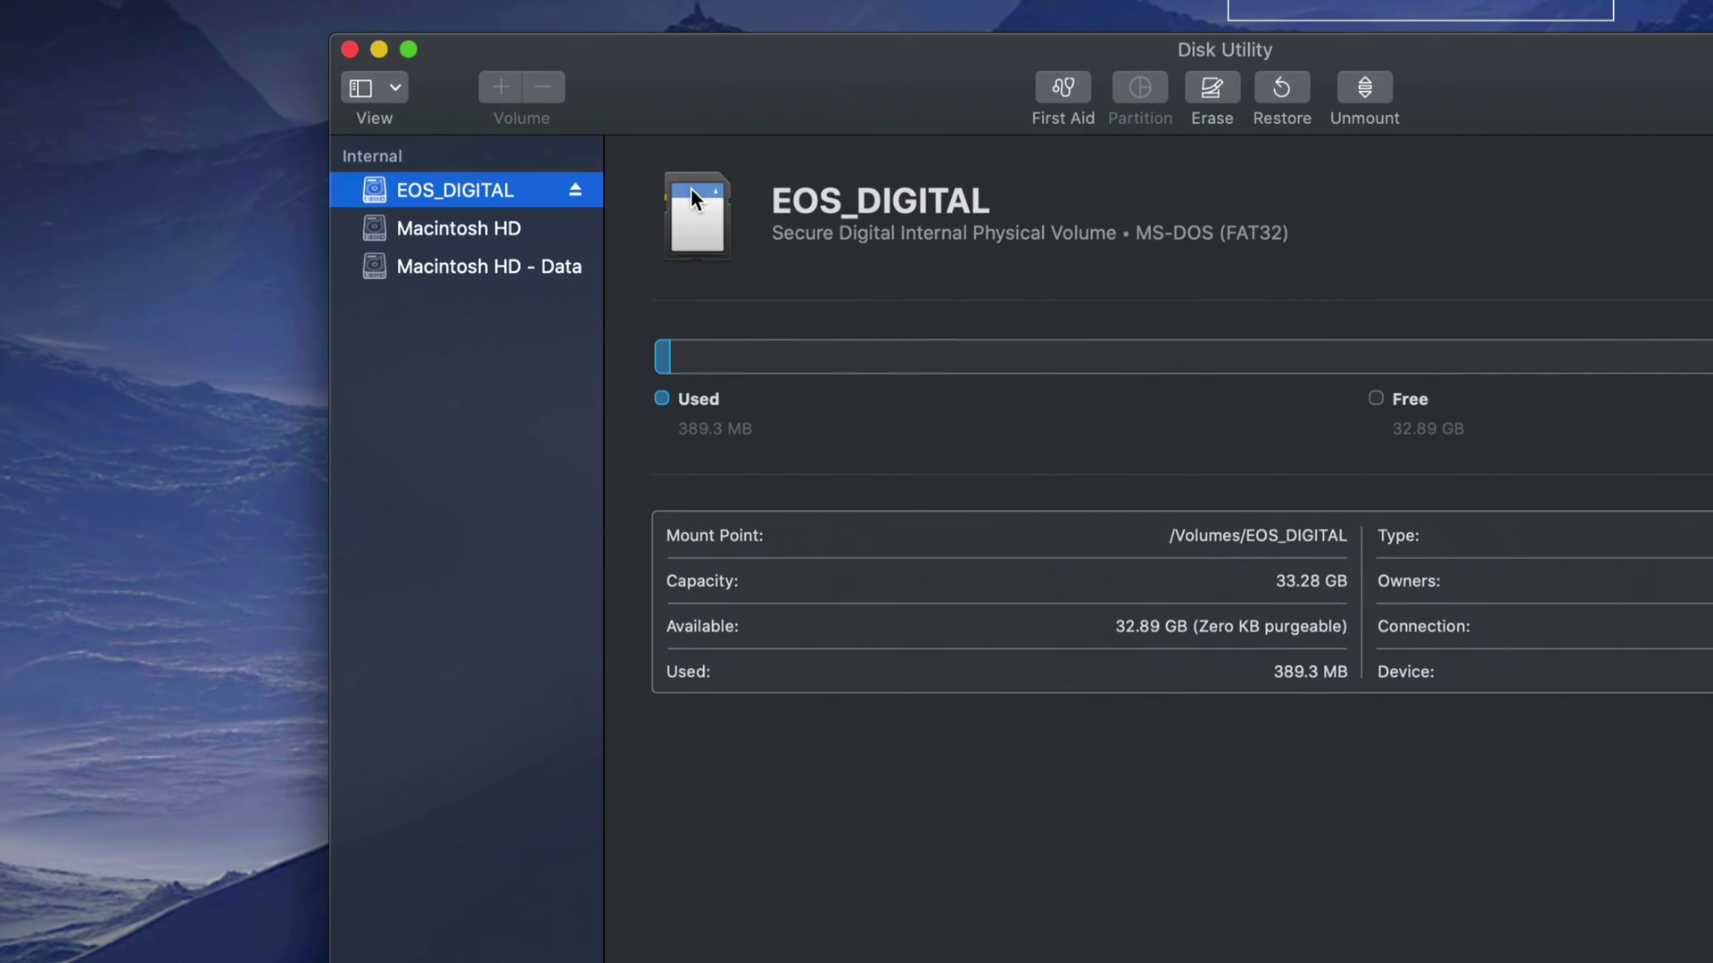
click(398, 82)
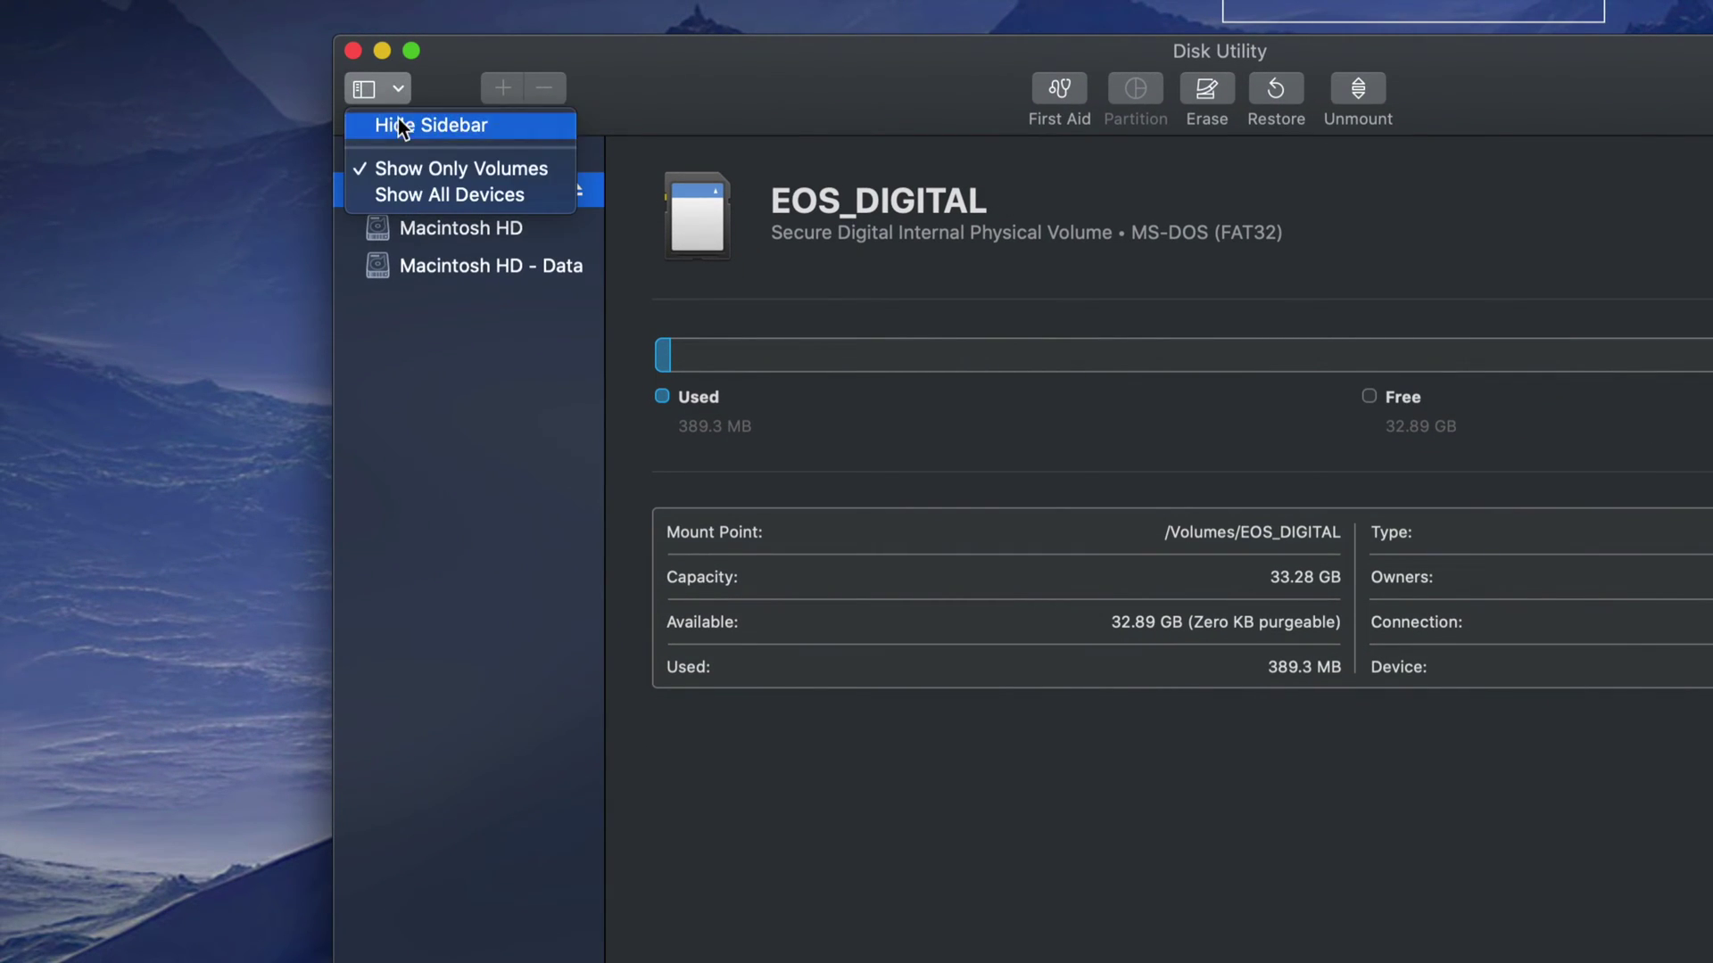
click(414, 195)
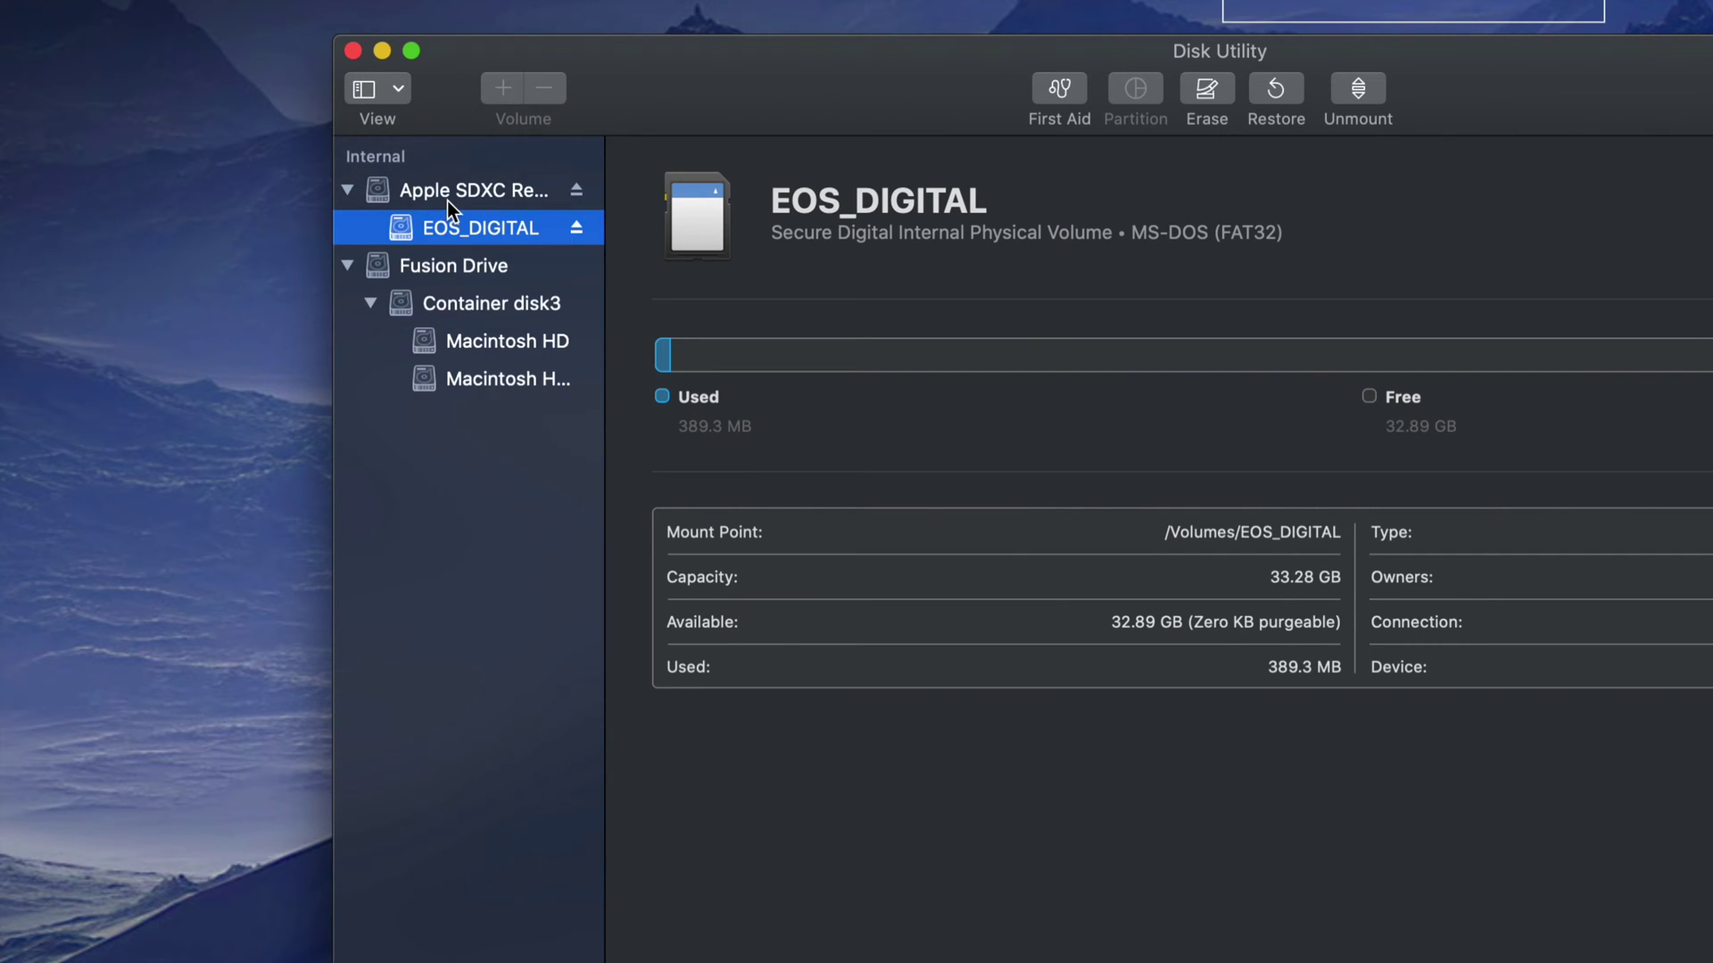
click(448, 194)
click(463, 230)
click(464, 203)
click(475, 230)
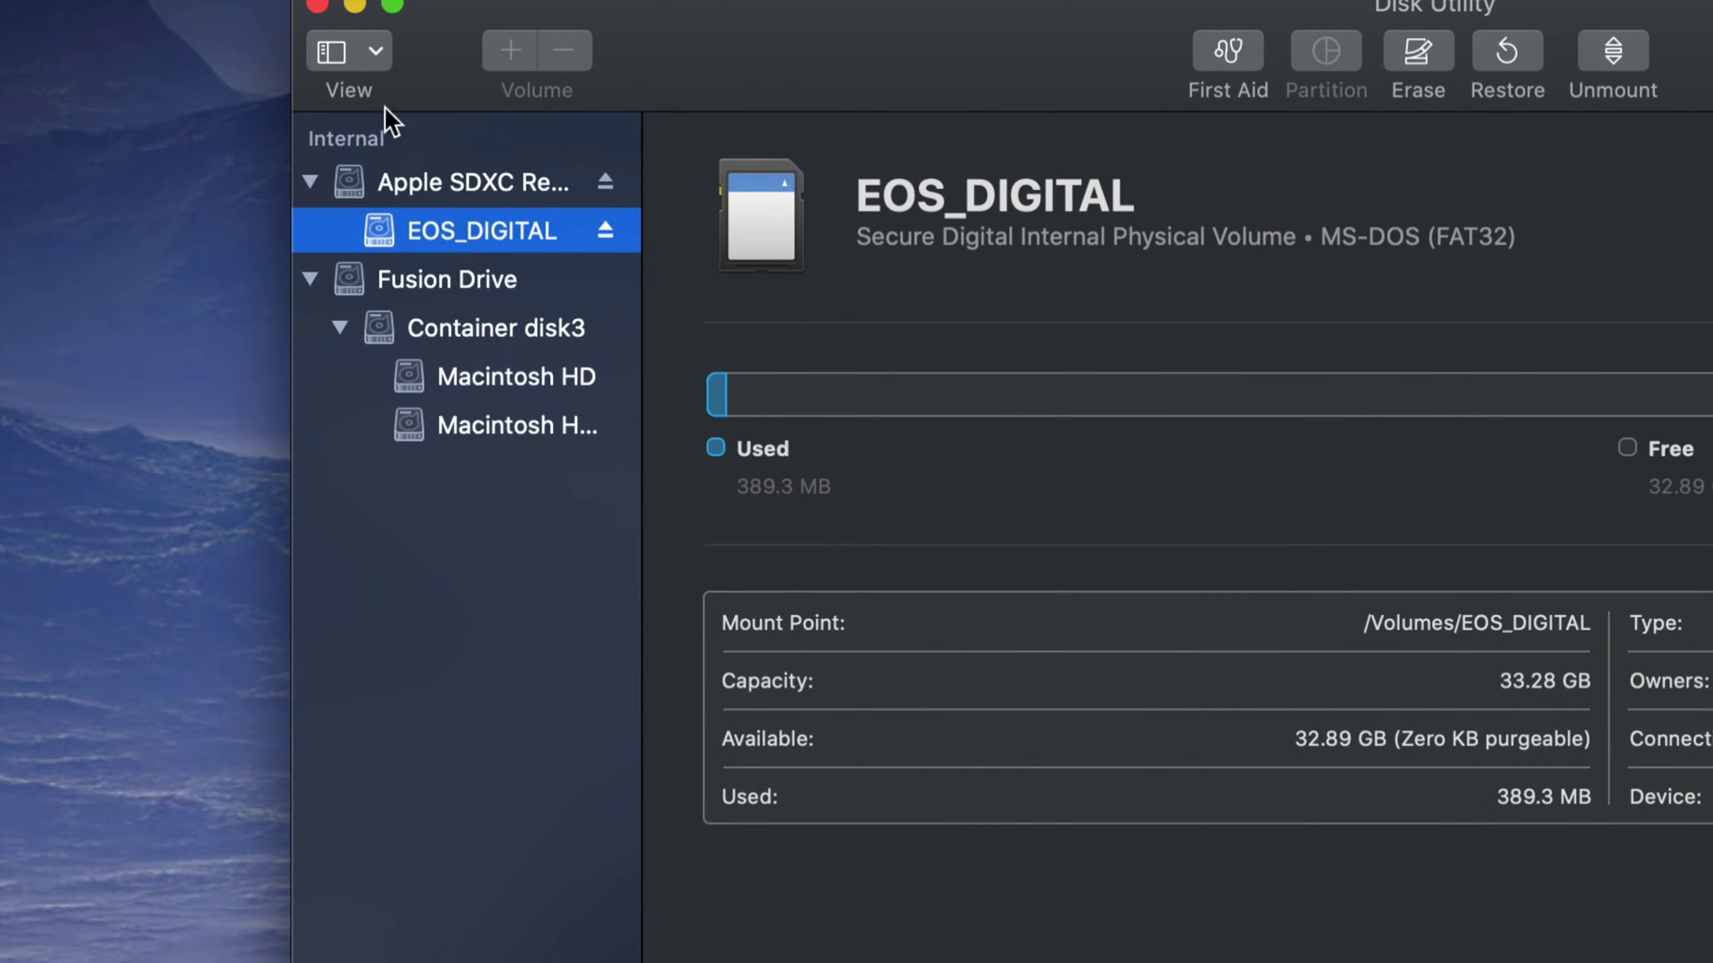
click(470, 285)
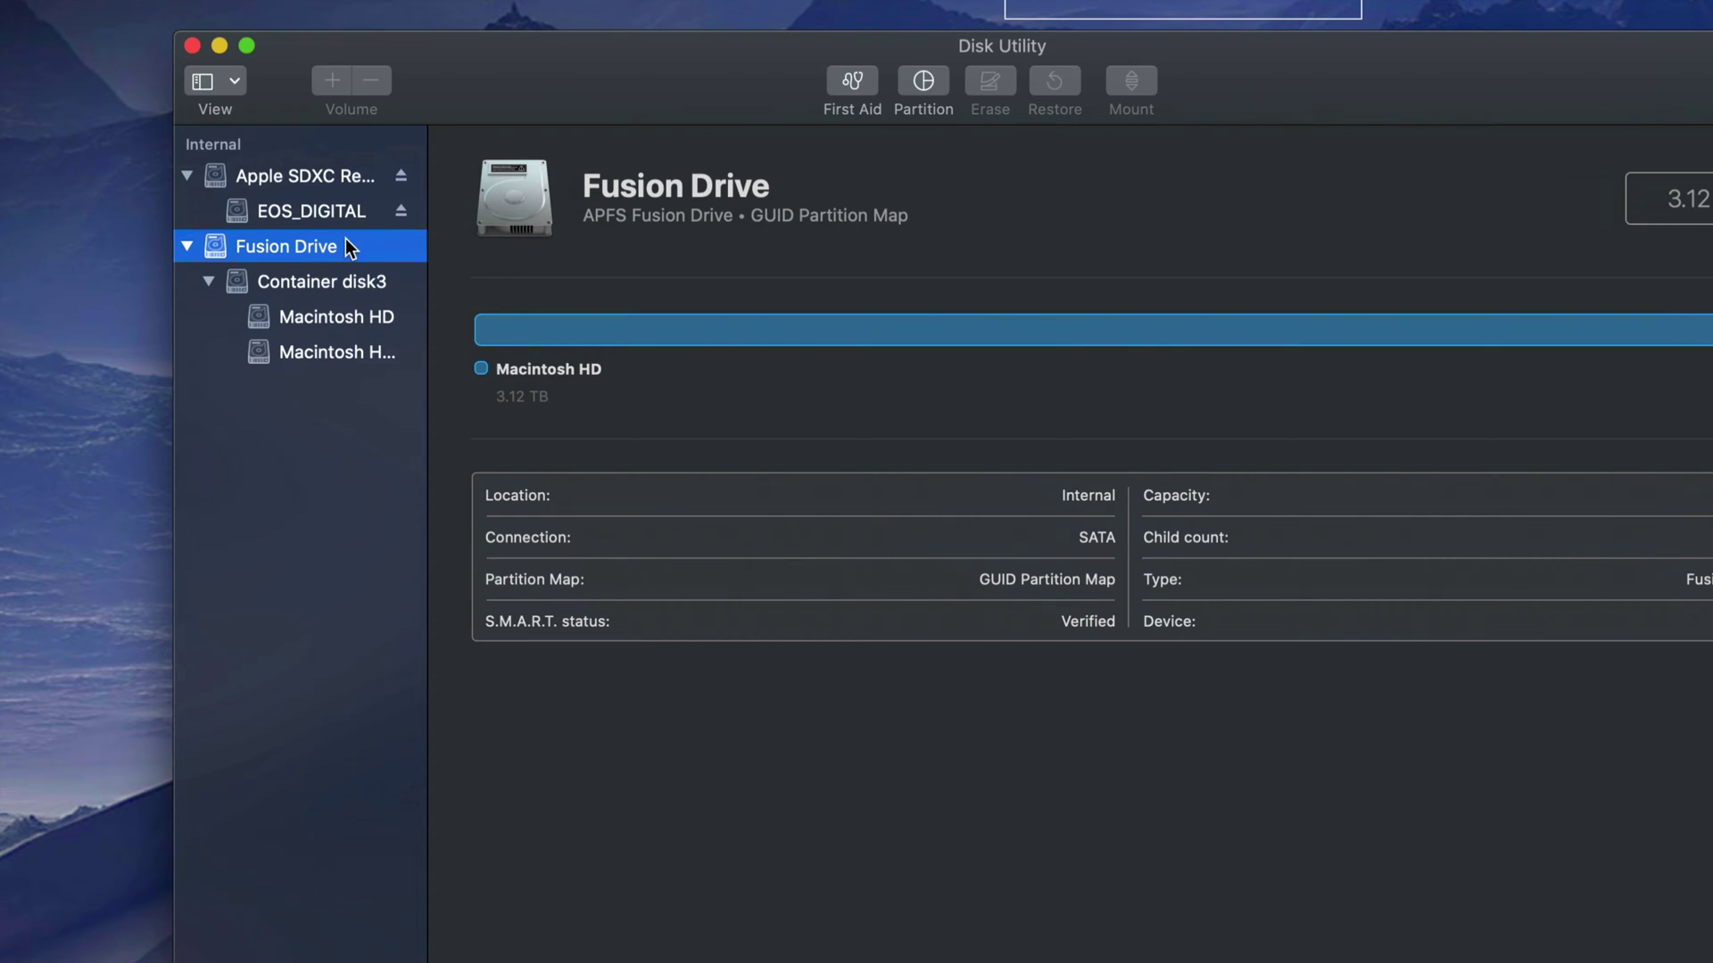
click(326, 212)
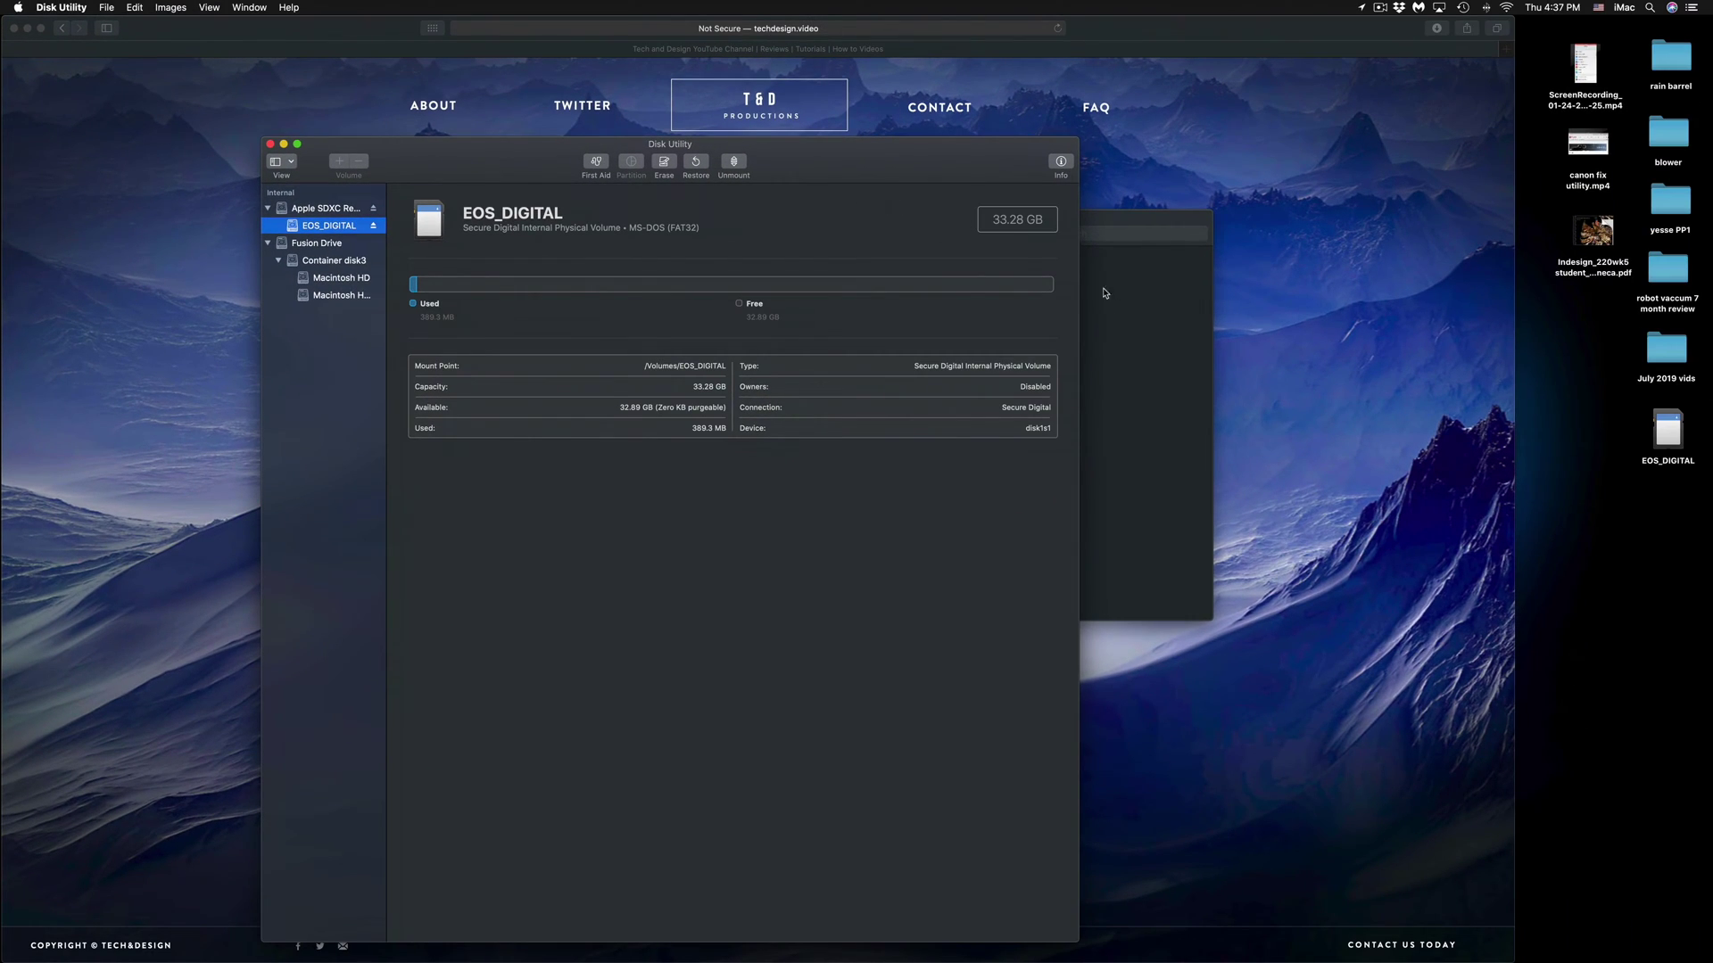
- Reposition the EOS_DIGITAL window and open DCIM, then 100CANON, listing IMG_1792–IMG_1807.CR2
click(1126, 320)
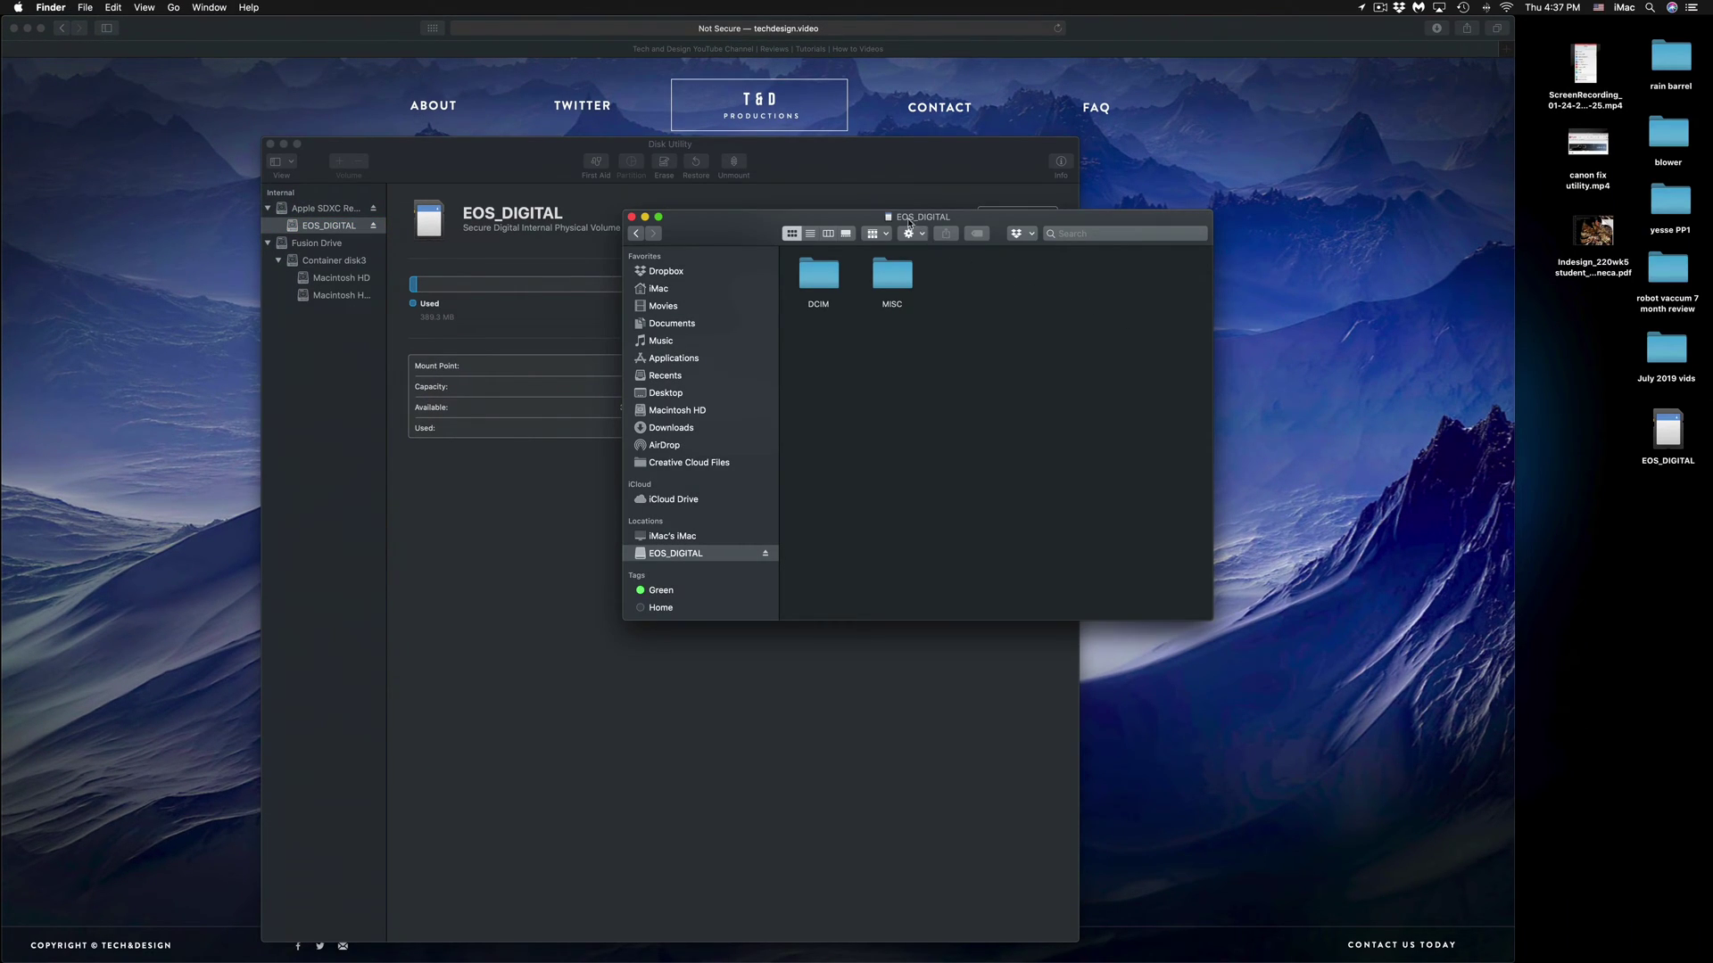
drag(753, 221, 719, 223)
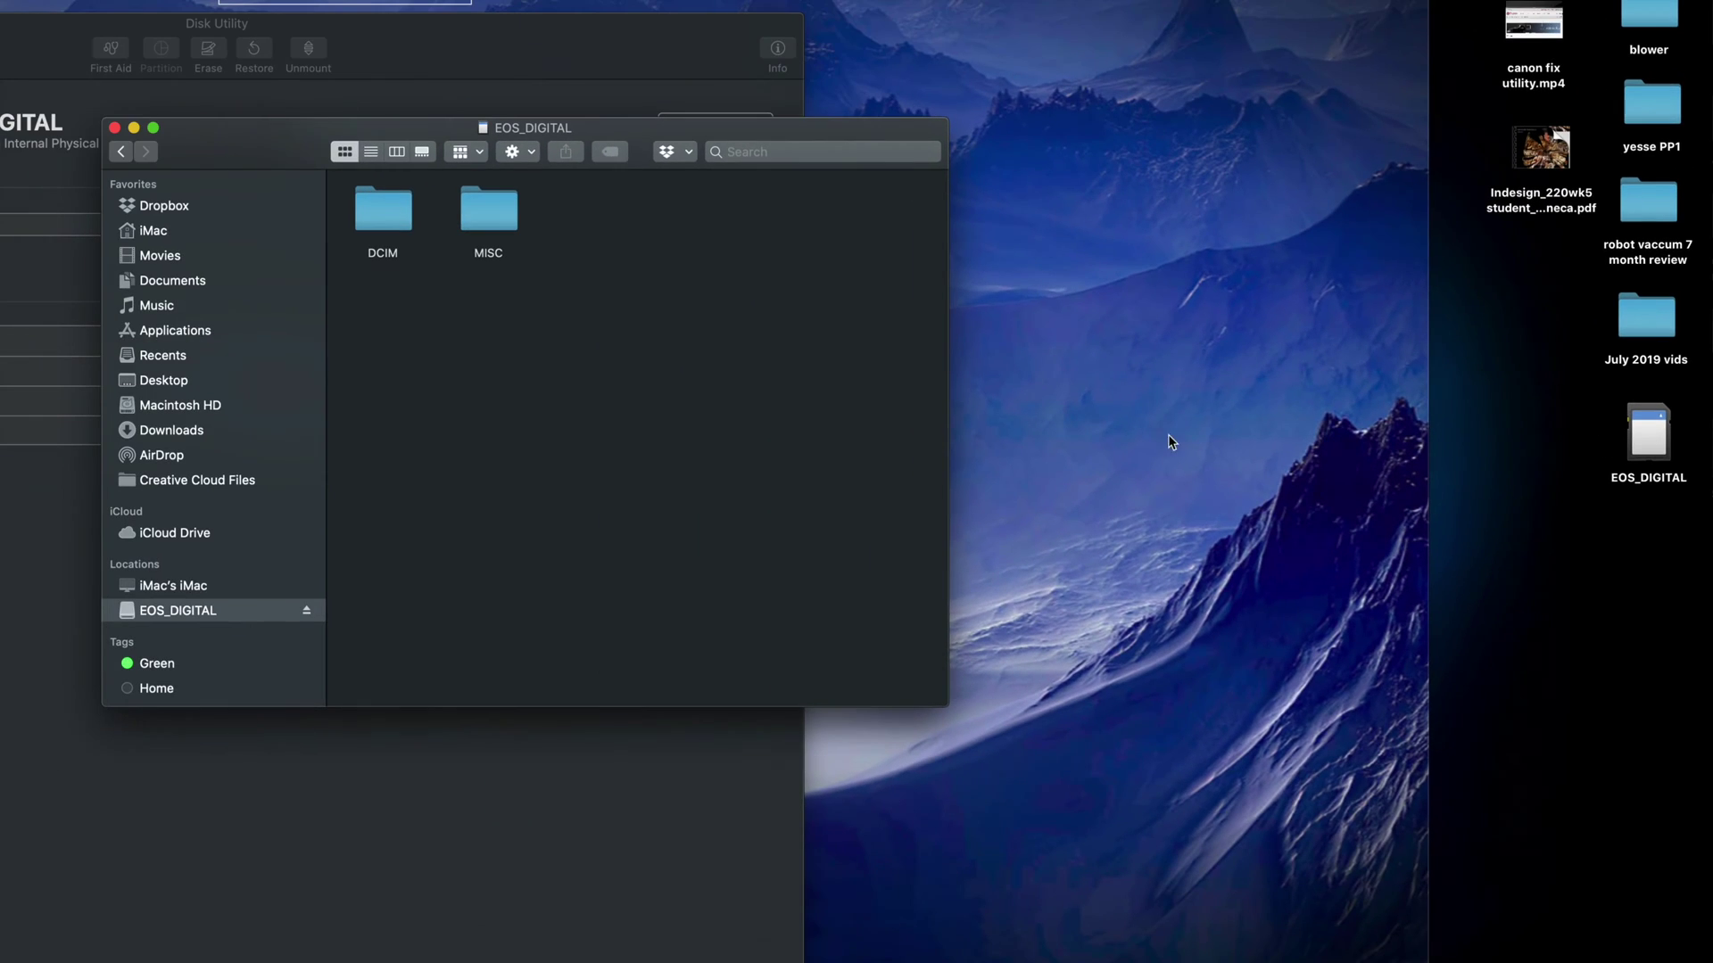
drag(226, 130, 588, 185)
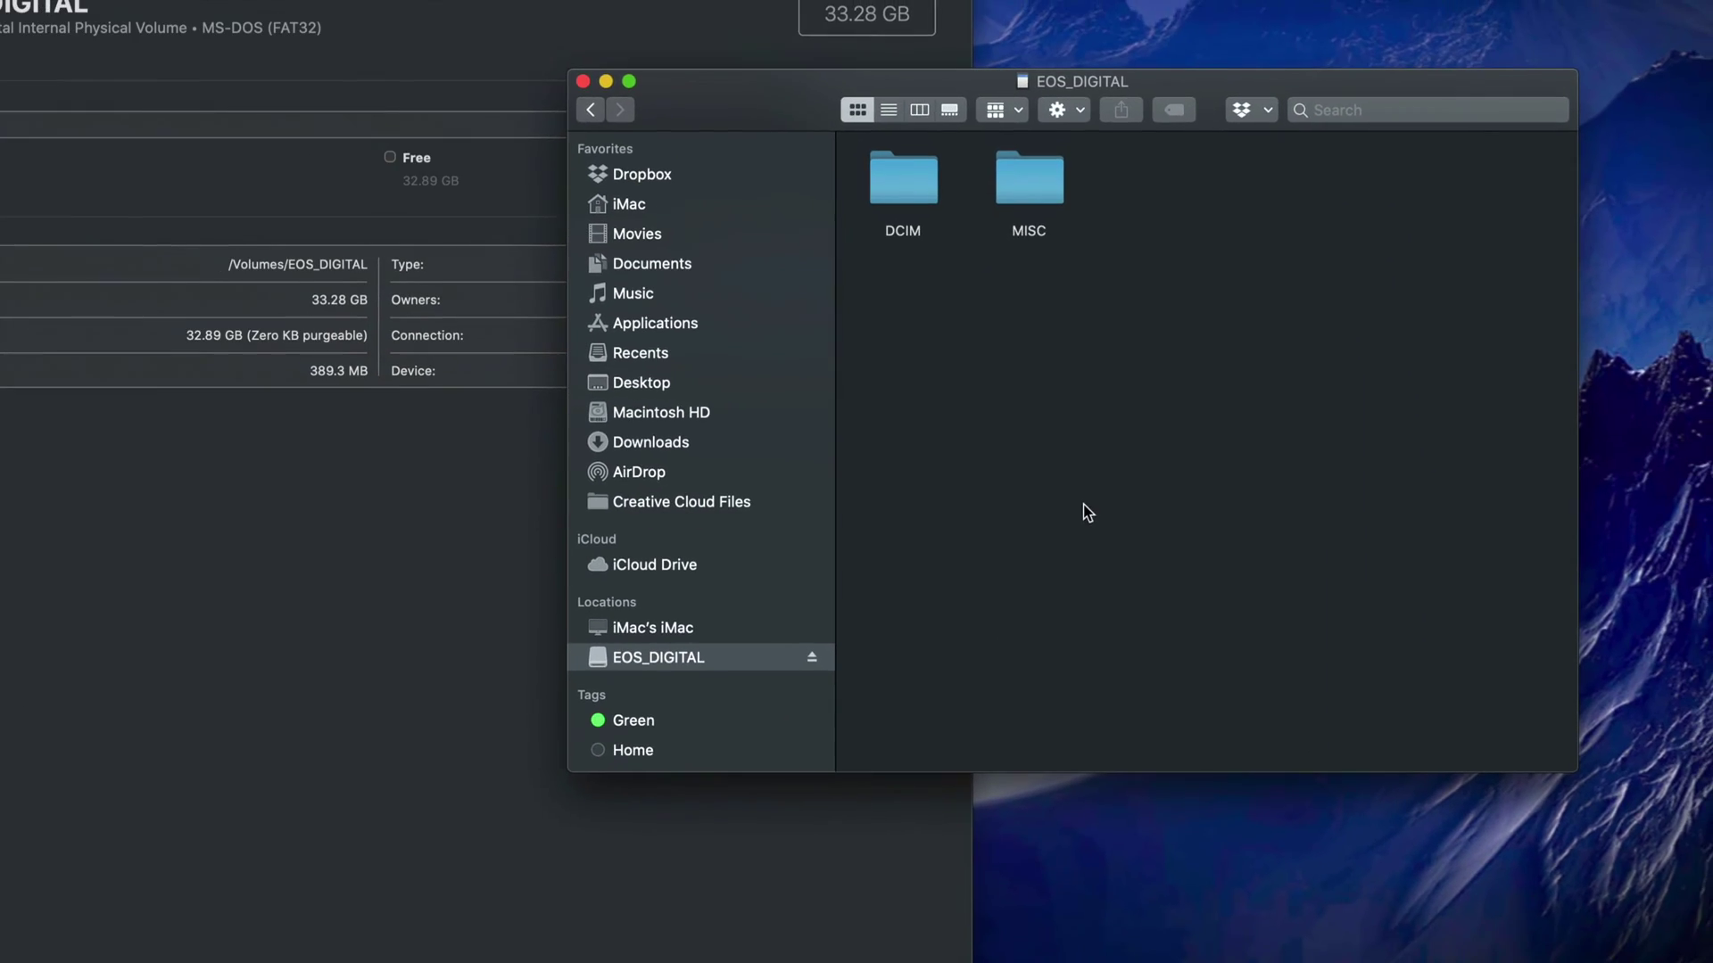
drag(1185, 83, 1139, 123)
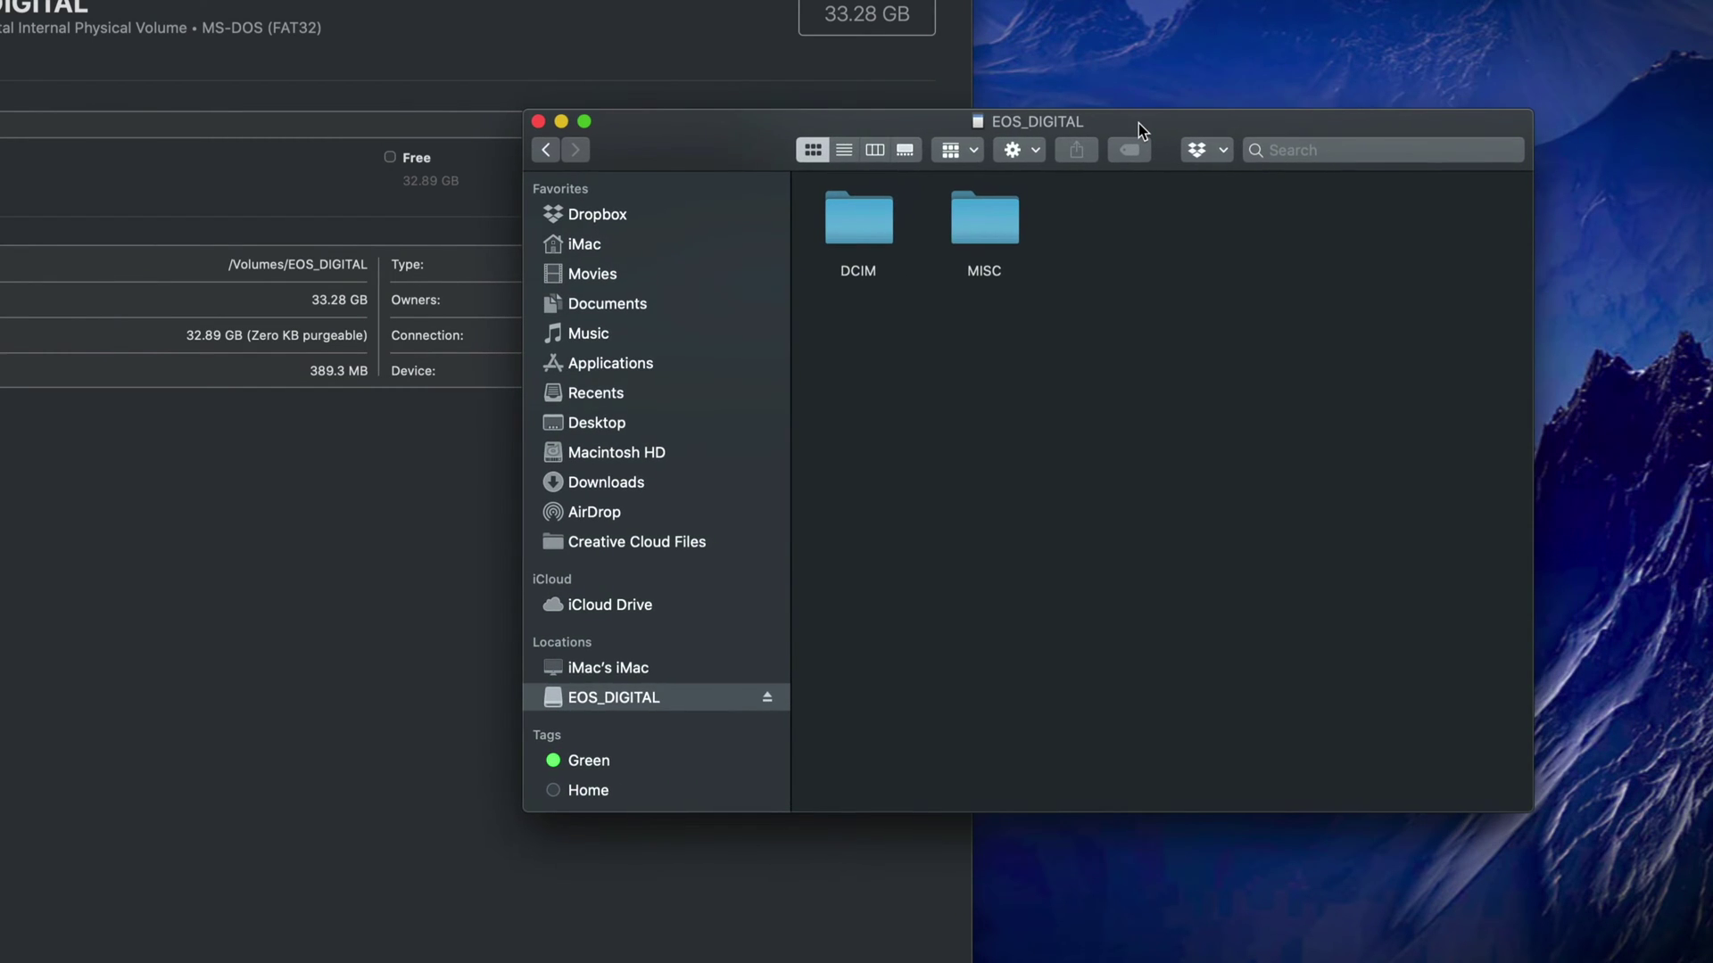
double_click(875, 214)
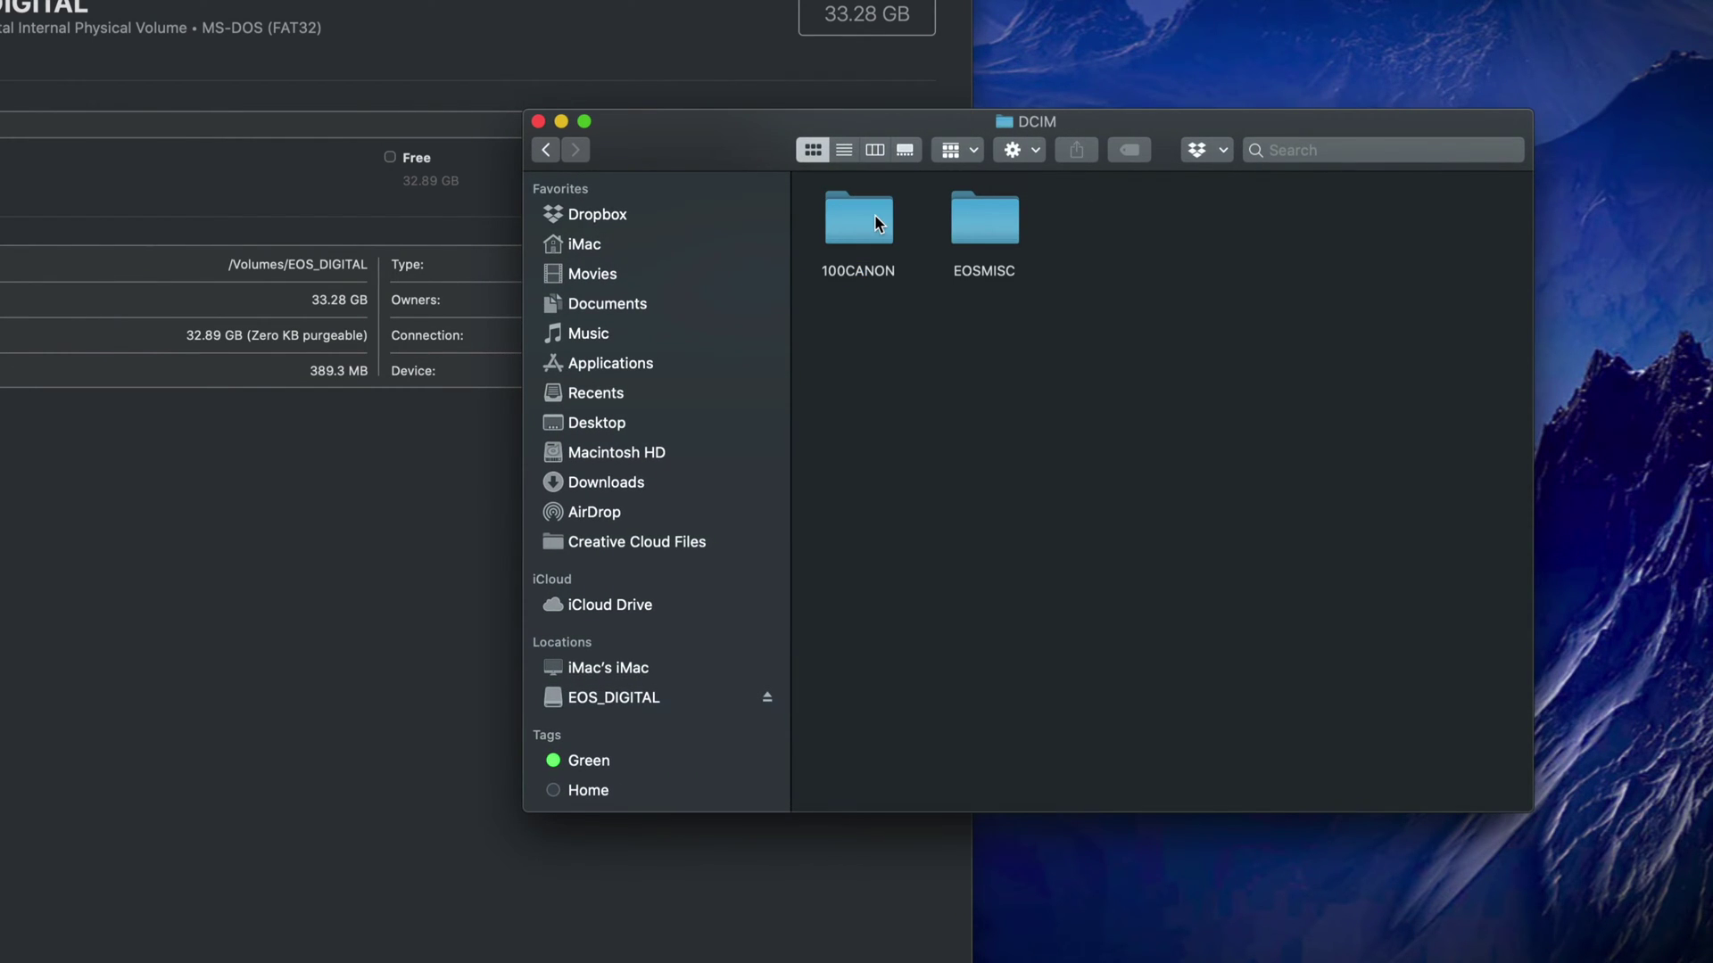
double_click(874, 214)
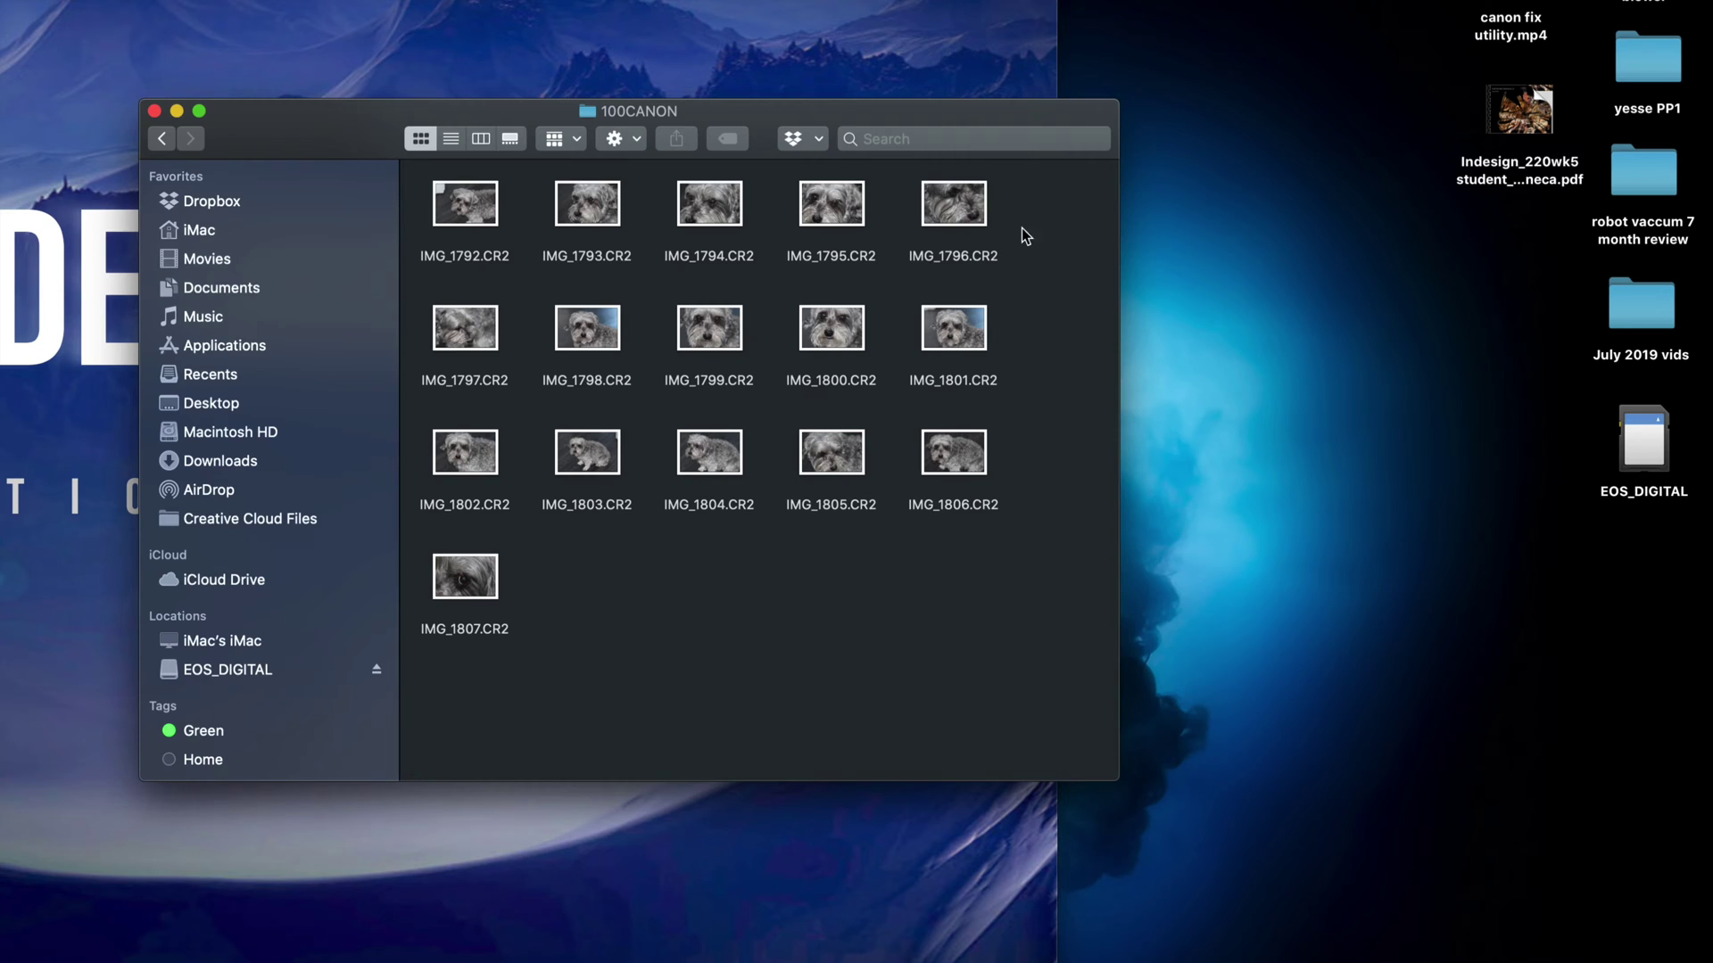
- Select IMG_1805.CR2 and IMG_1806.CR2 in 100CANON and drag them onto the desktop
drag(1031, 206, 463, 655)
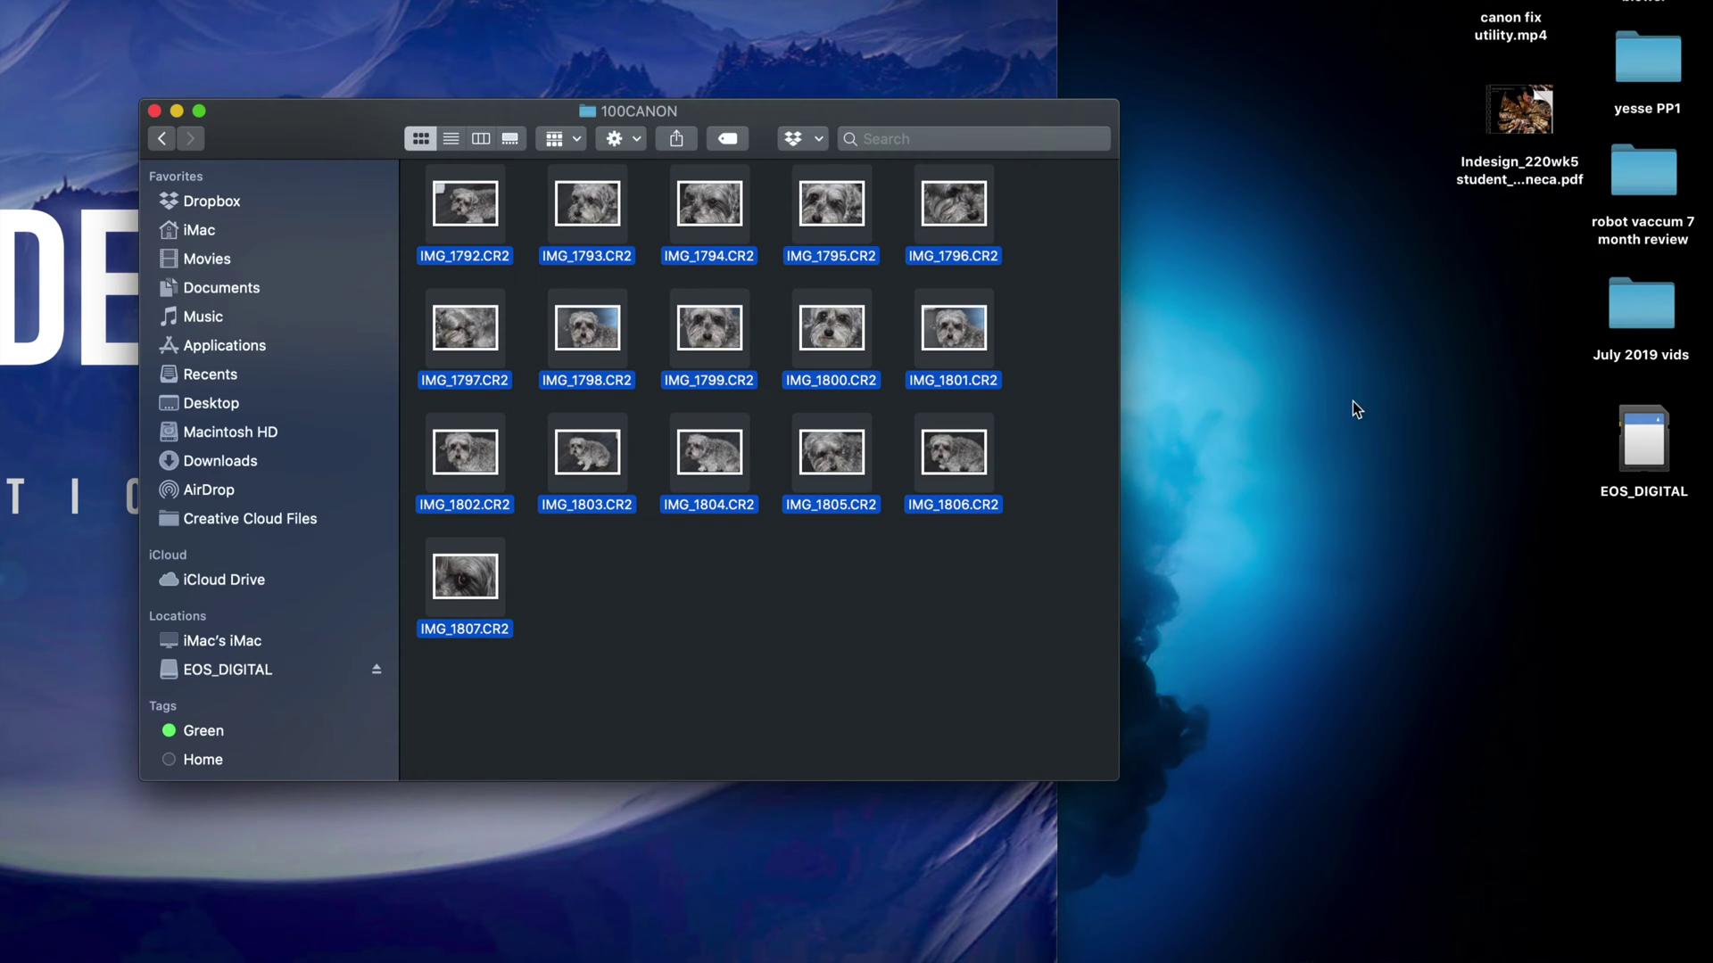
click(1021, 502)
drag(1036, 427, 1298, 389)
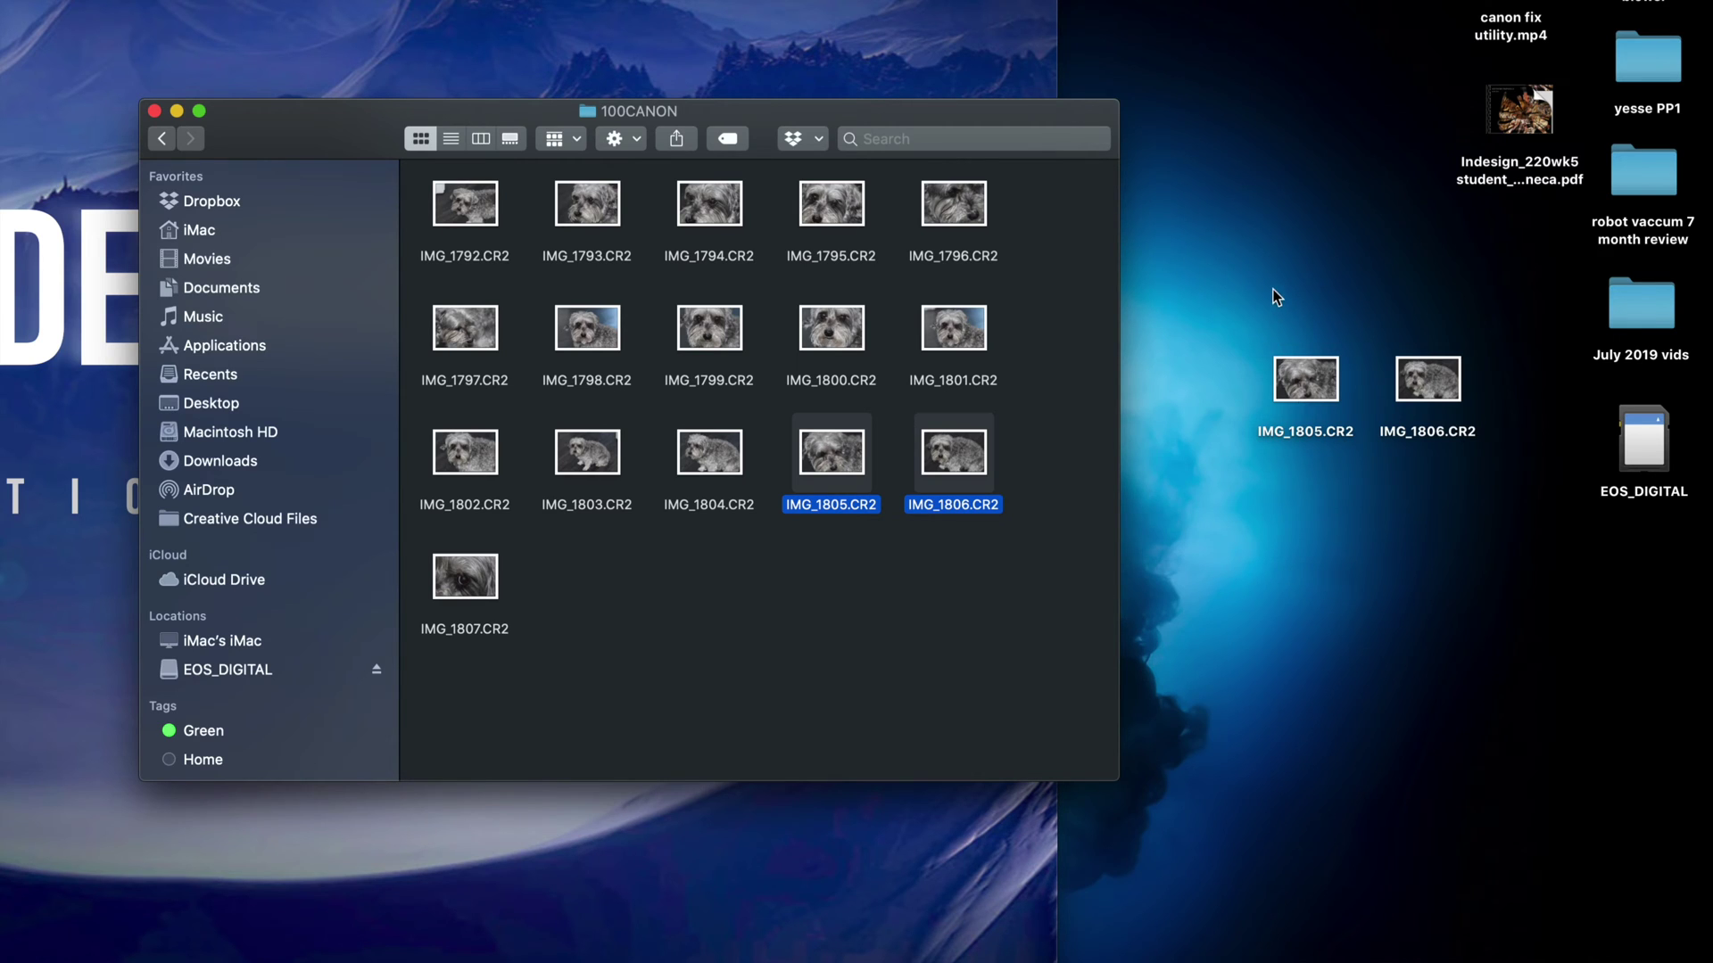
- Create an untitled folder on the desktop and move IMG_1805 and IMG_1806 into it
right_click(1241, 244)
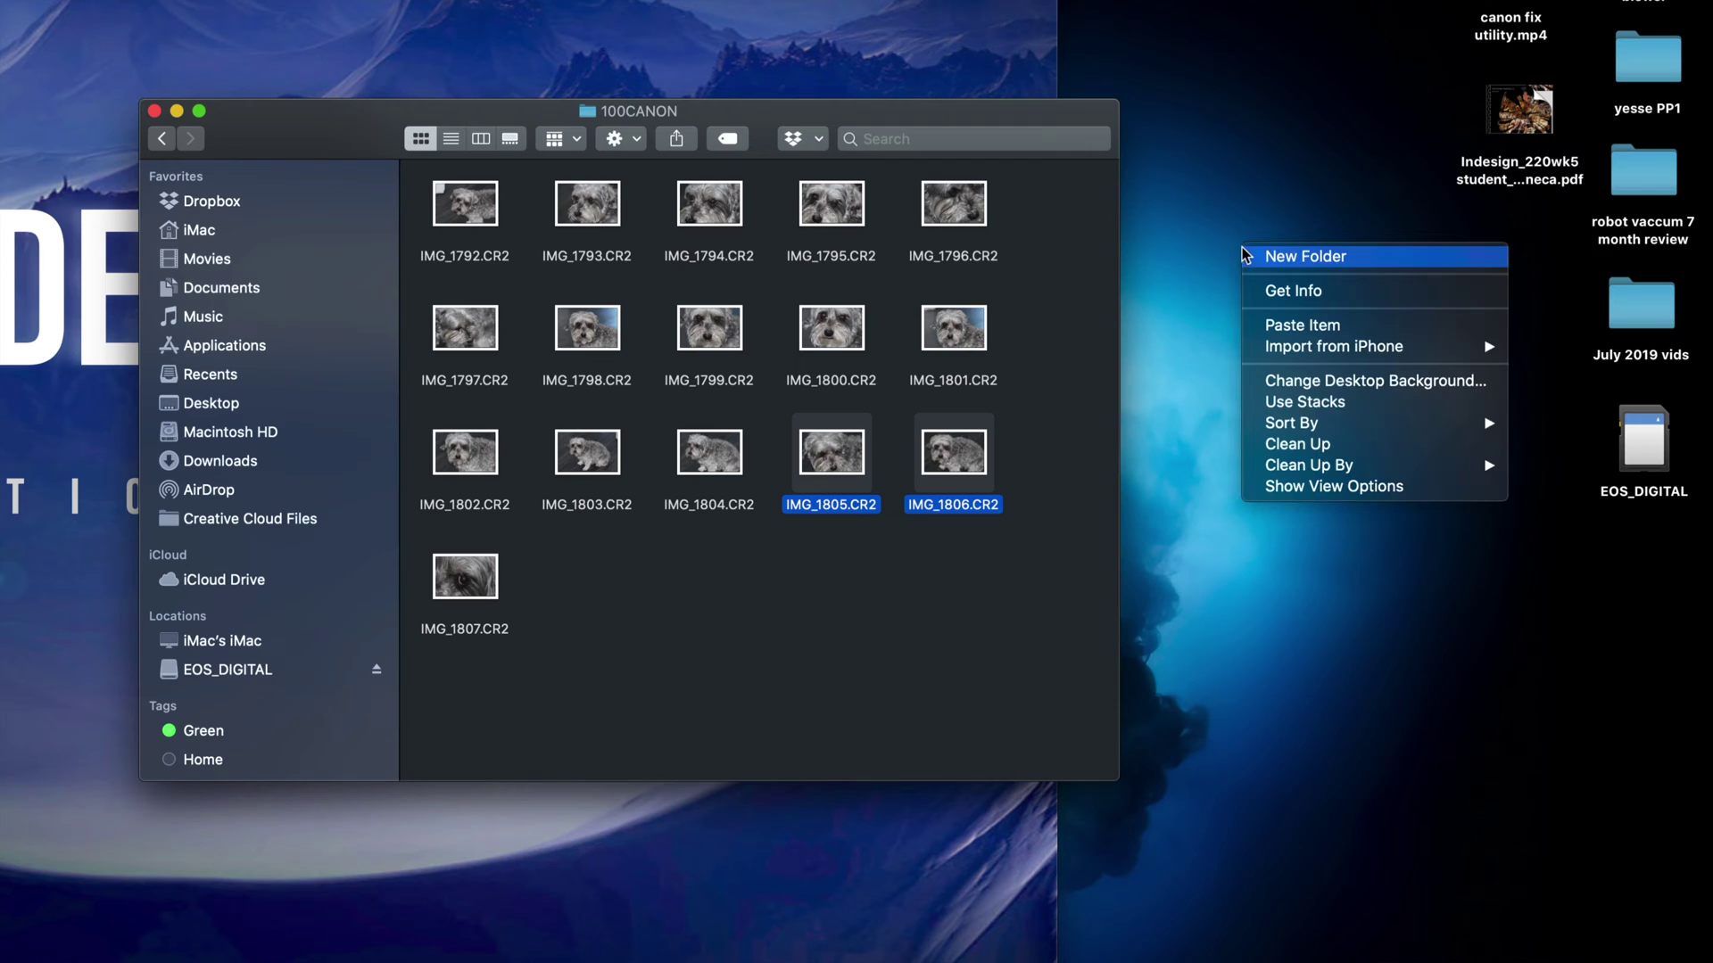
click(1268, 266)
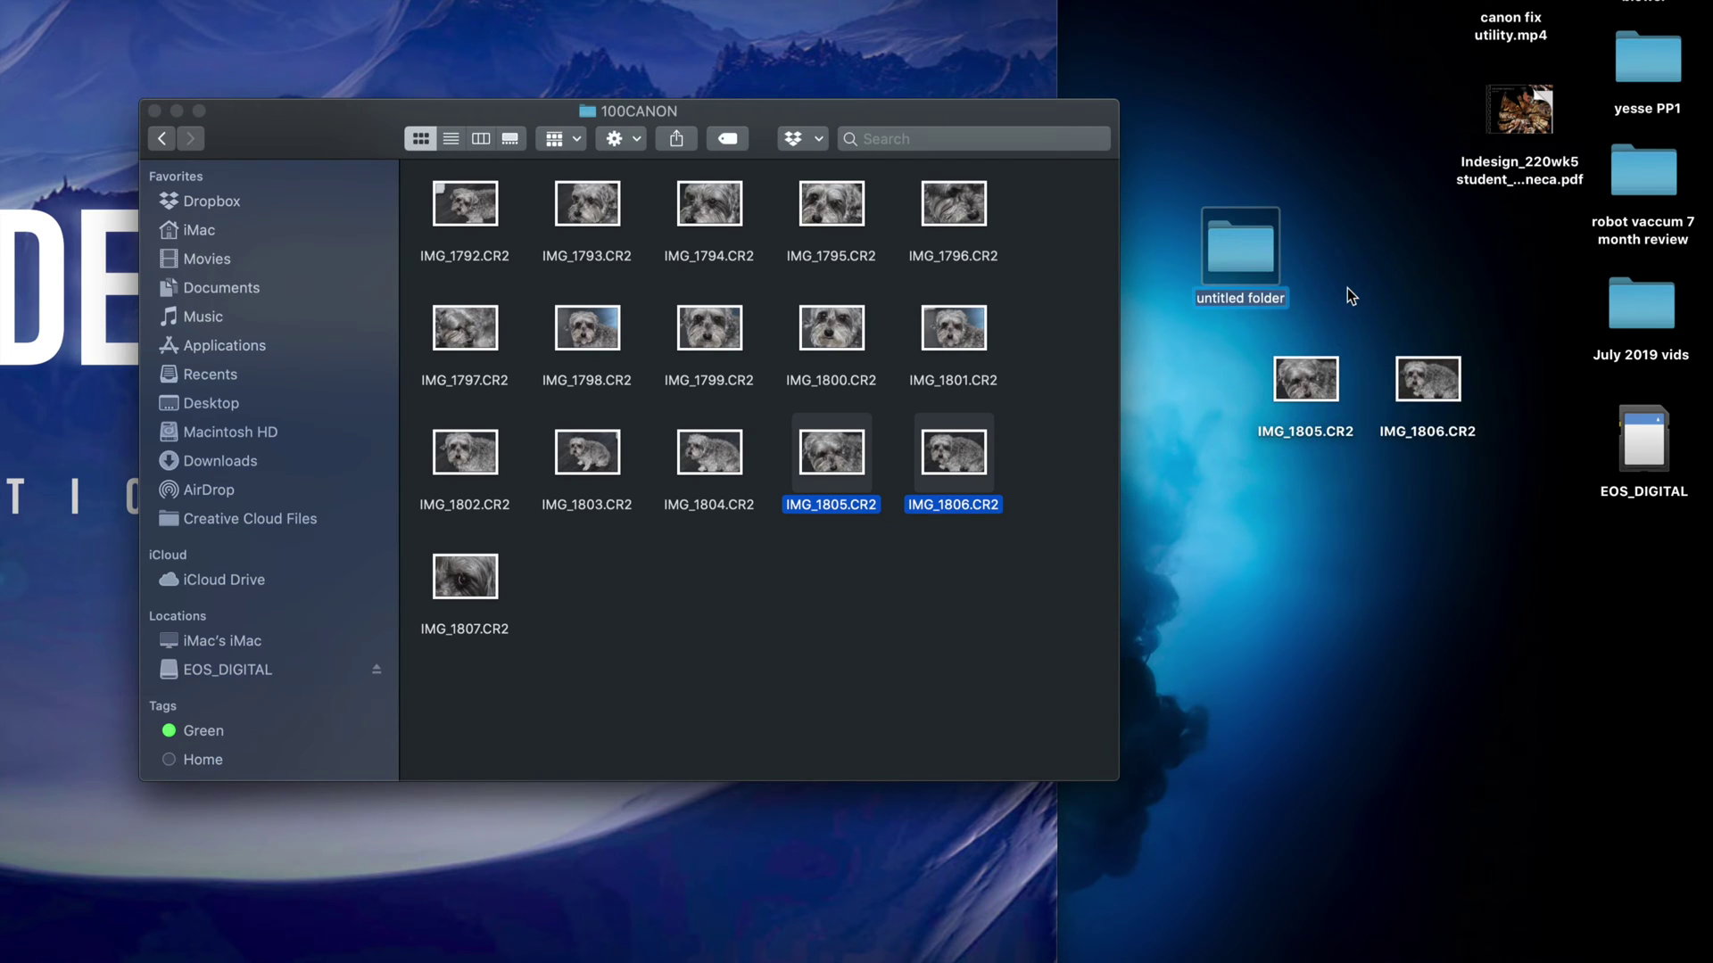
click(1346, 289)
drag(1480, 395, 1254, 267)
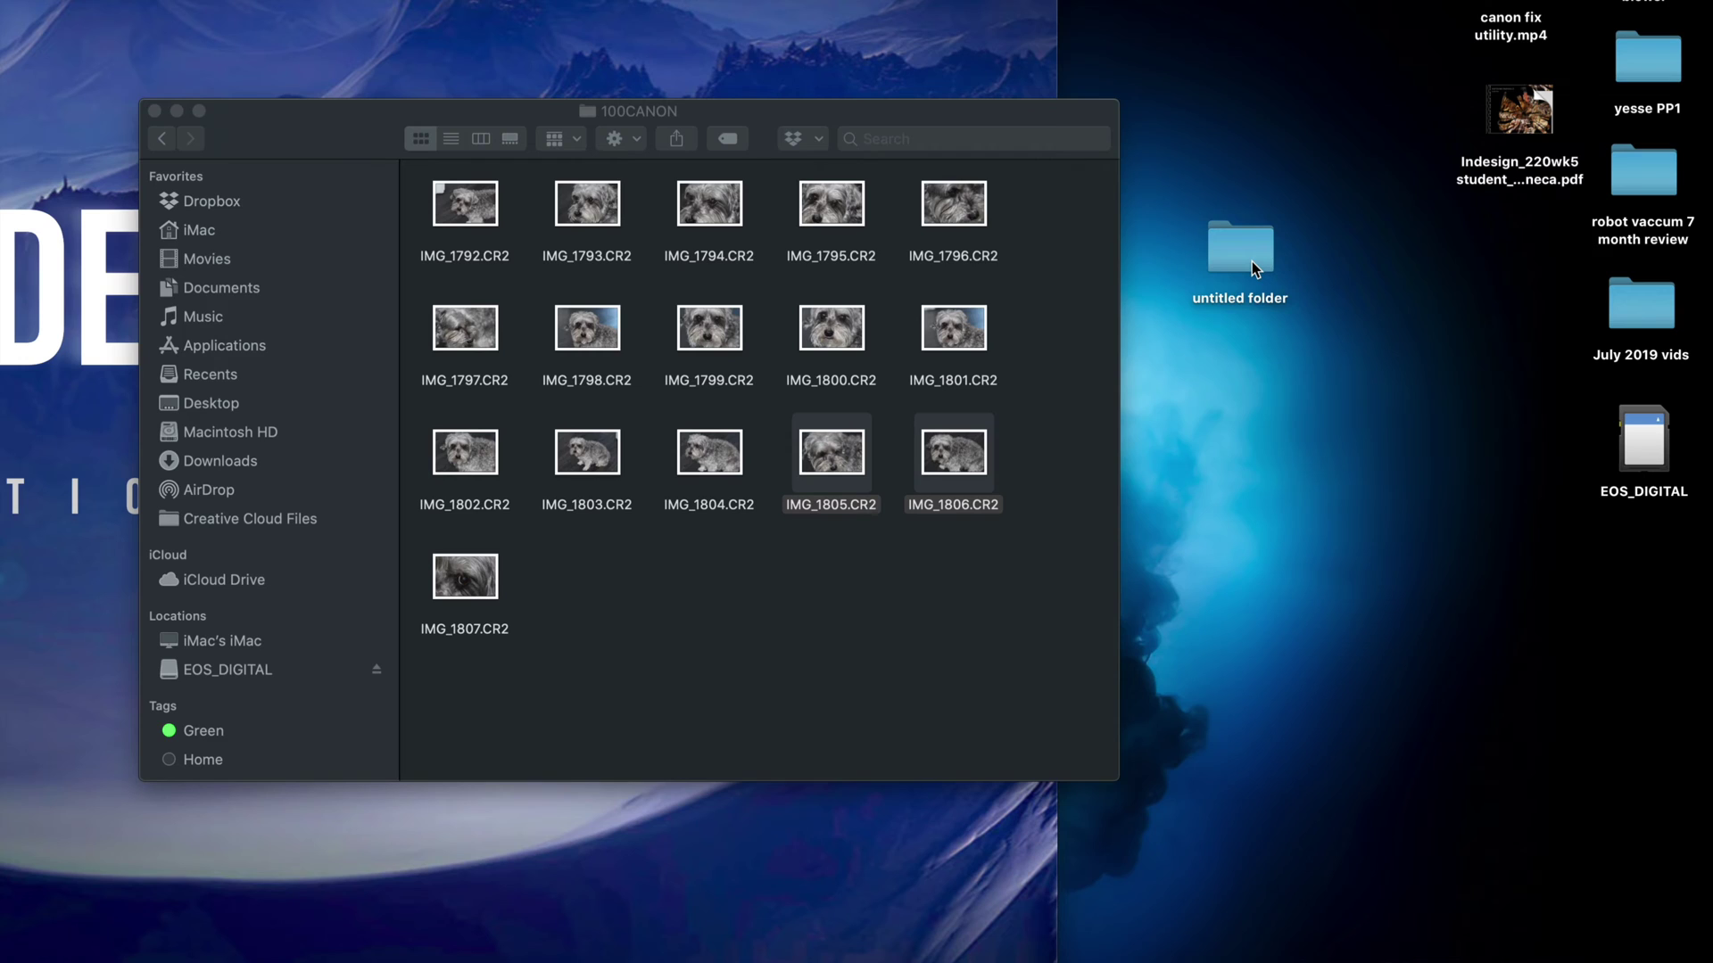
- Copy IMG_1806.CR2 from 100CANON, paste it onto the desktop below the untitled folder
drag(972, 544, 843, 482)
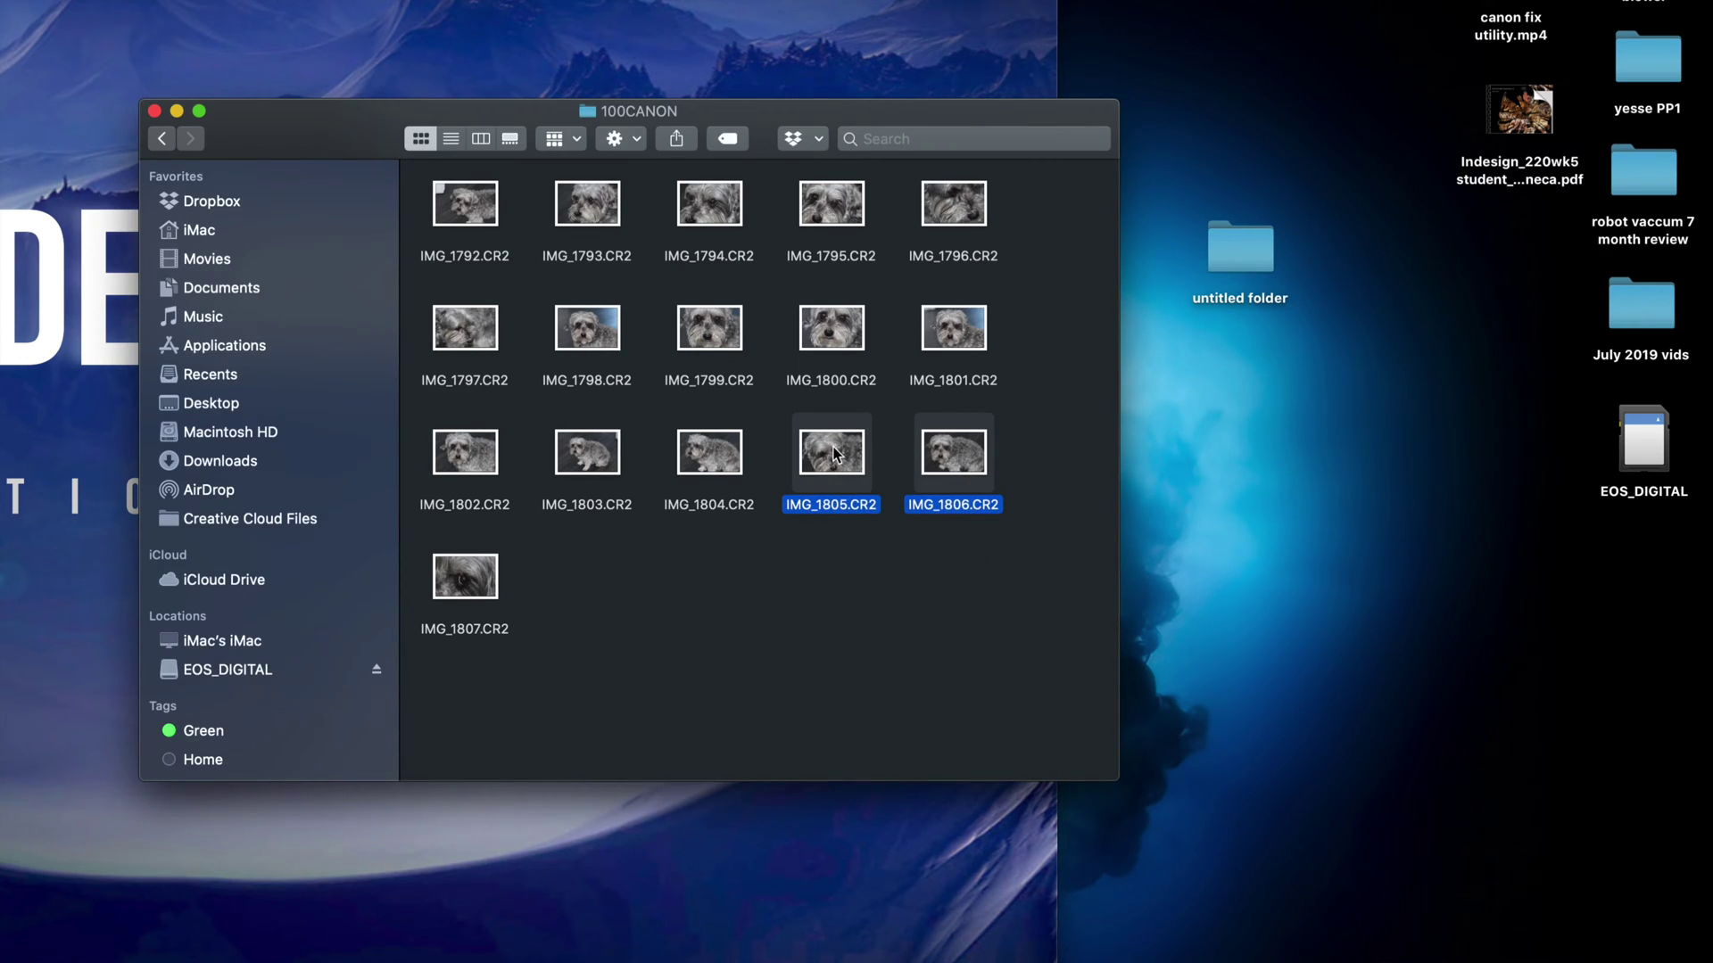
right_click(833, 448)
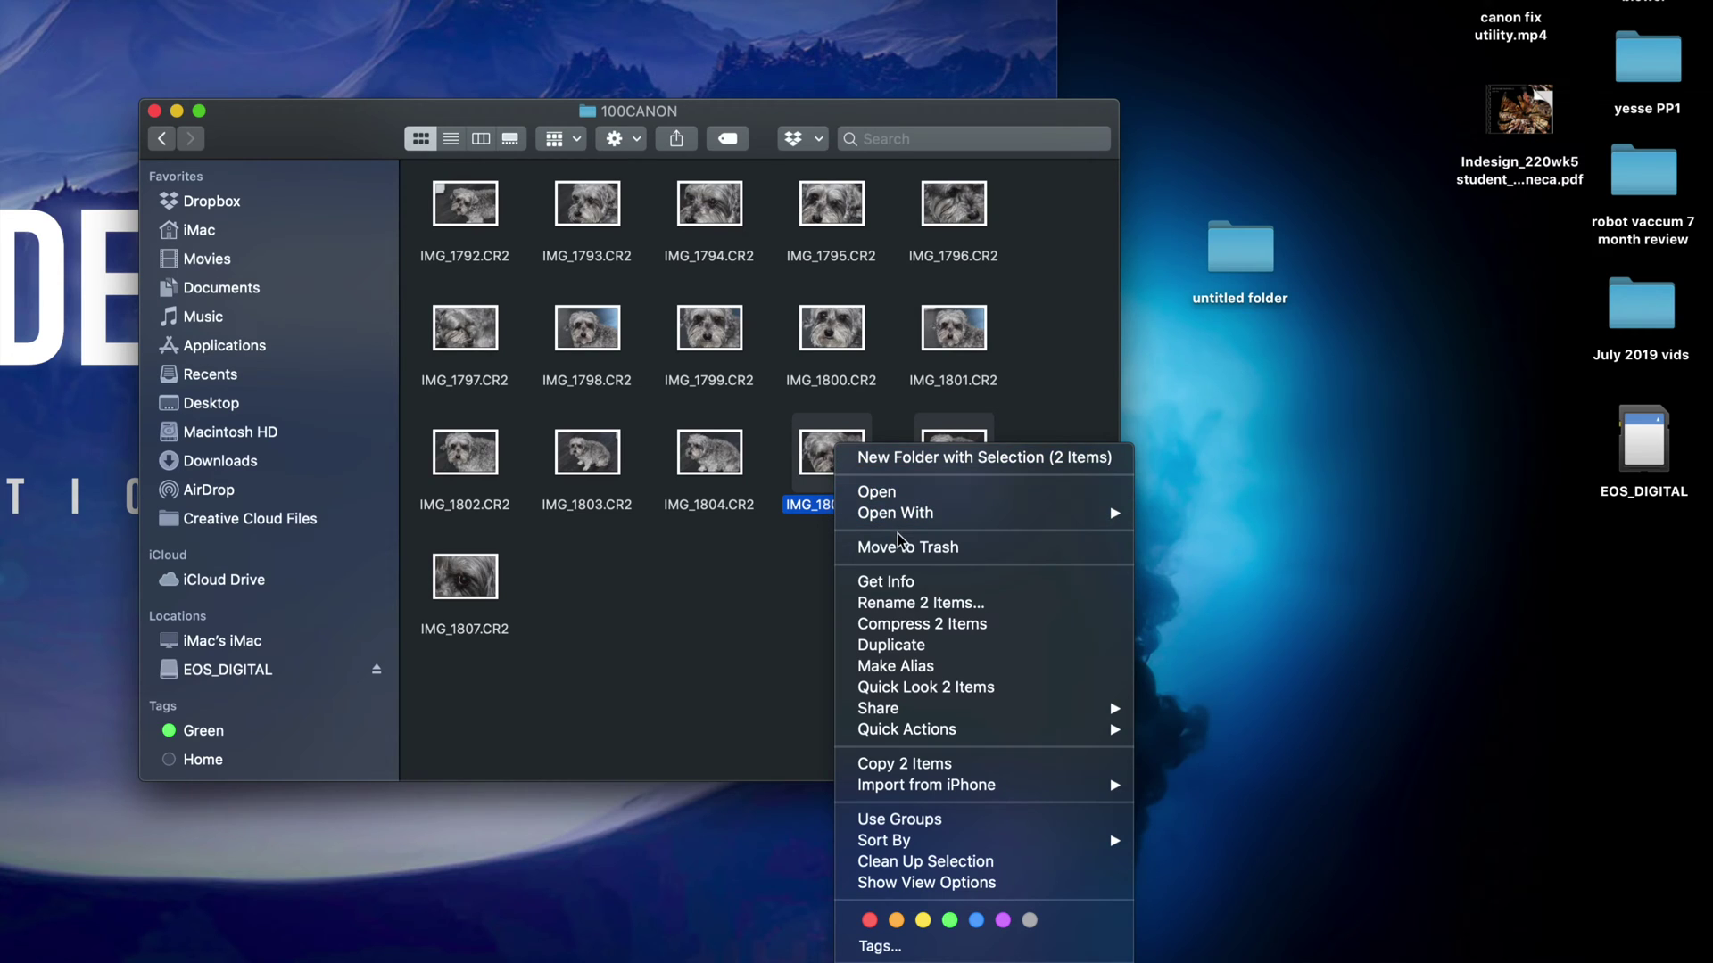
click(715, 553)
click(945, 590)
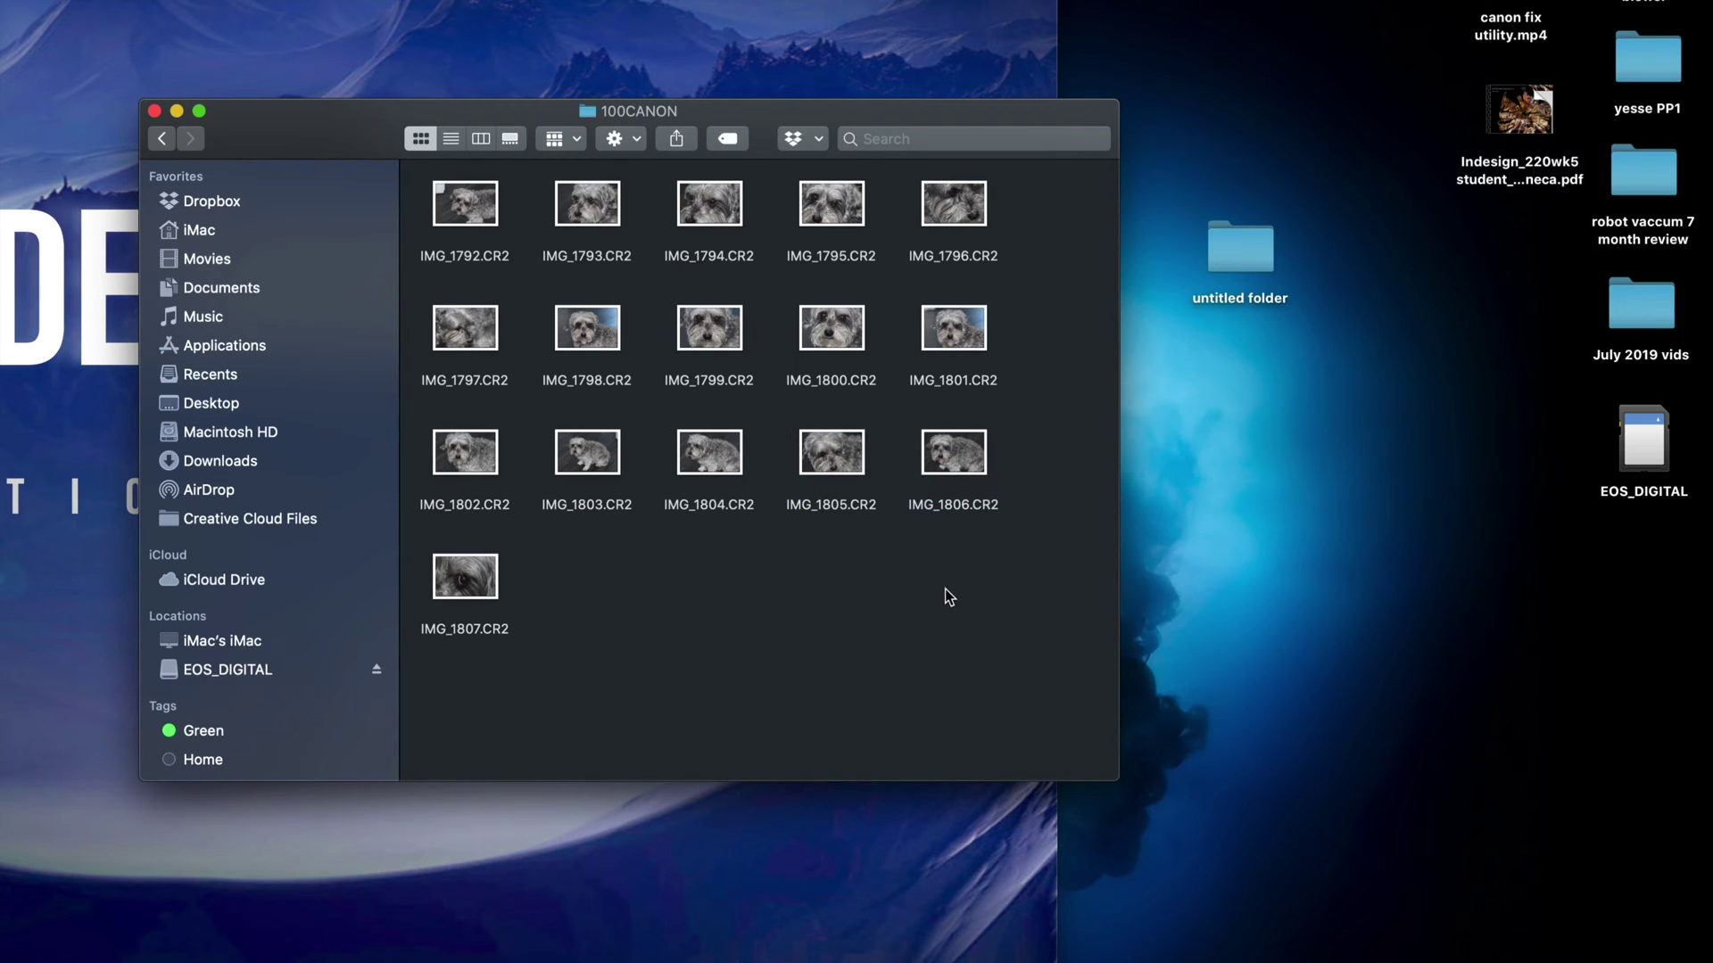
click(962, 466)
right_click(965, 470)
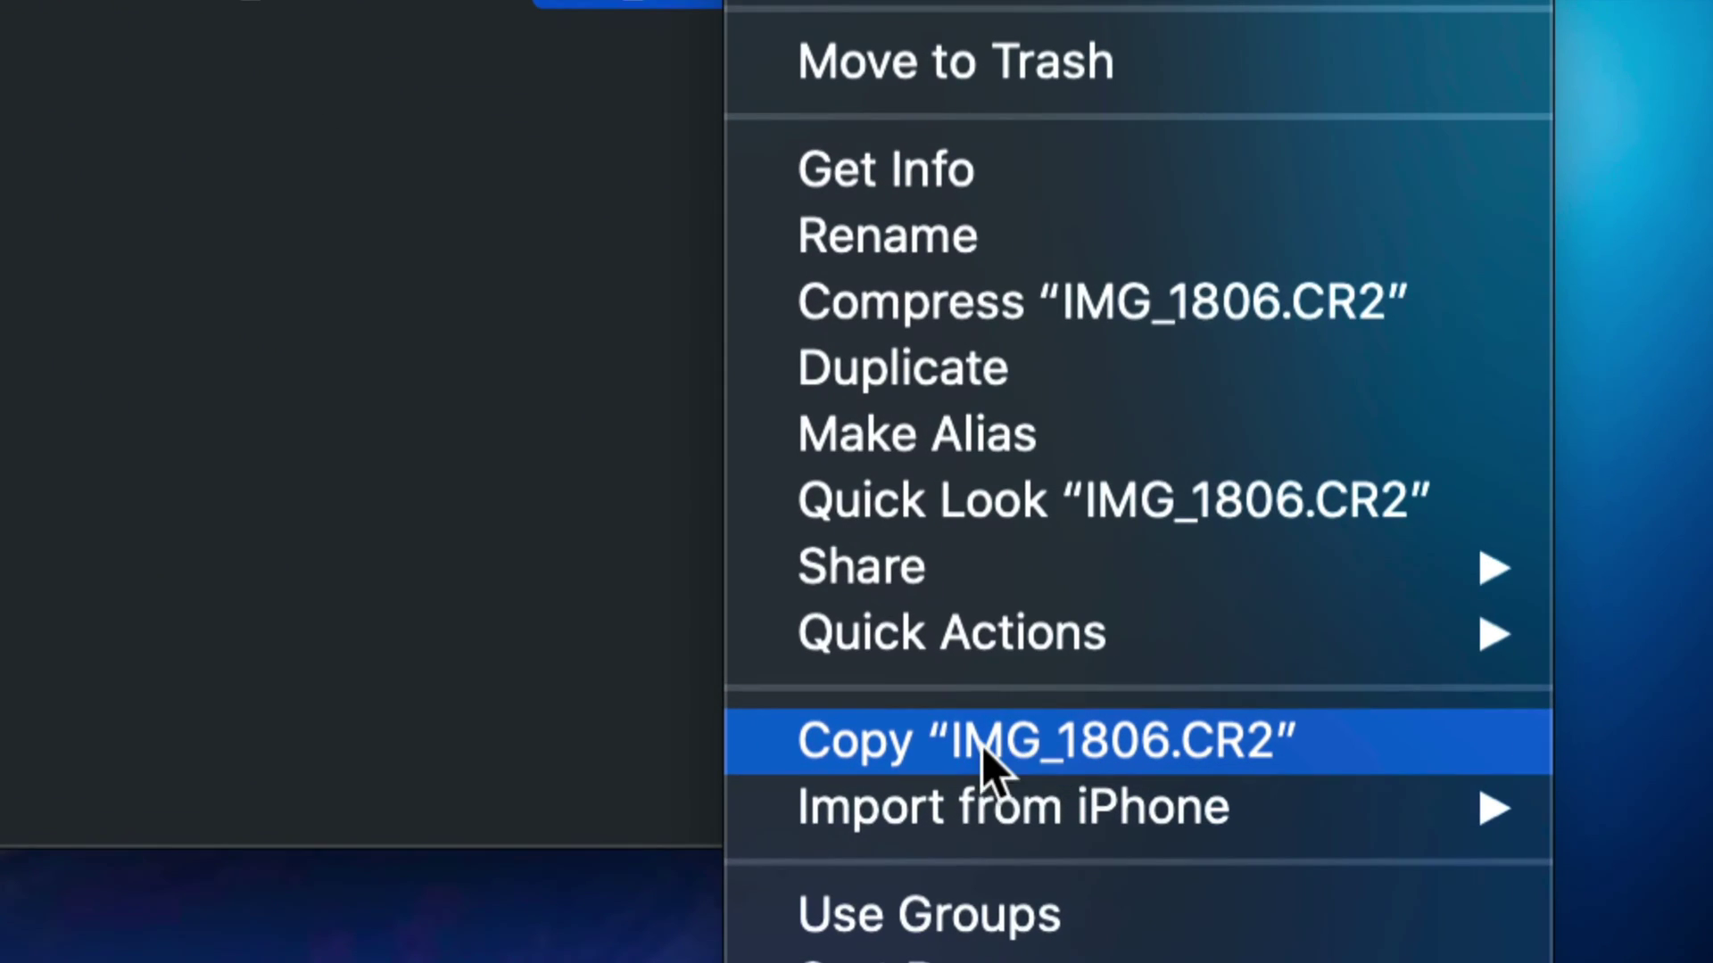
click(1022, 756)
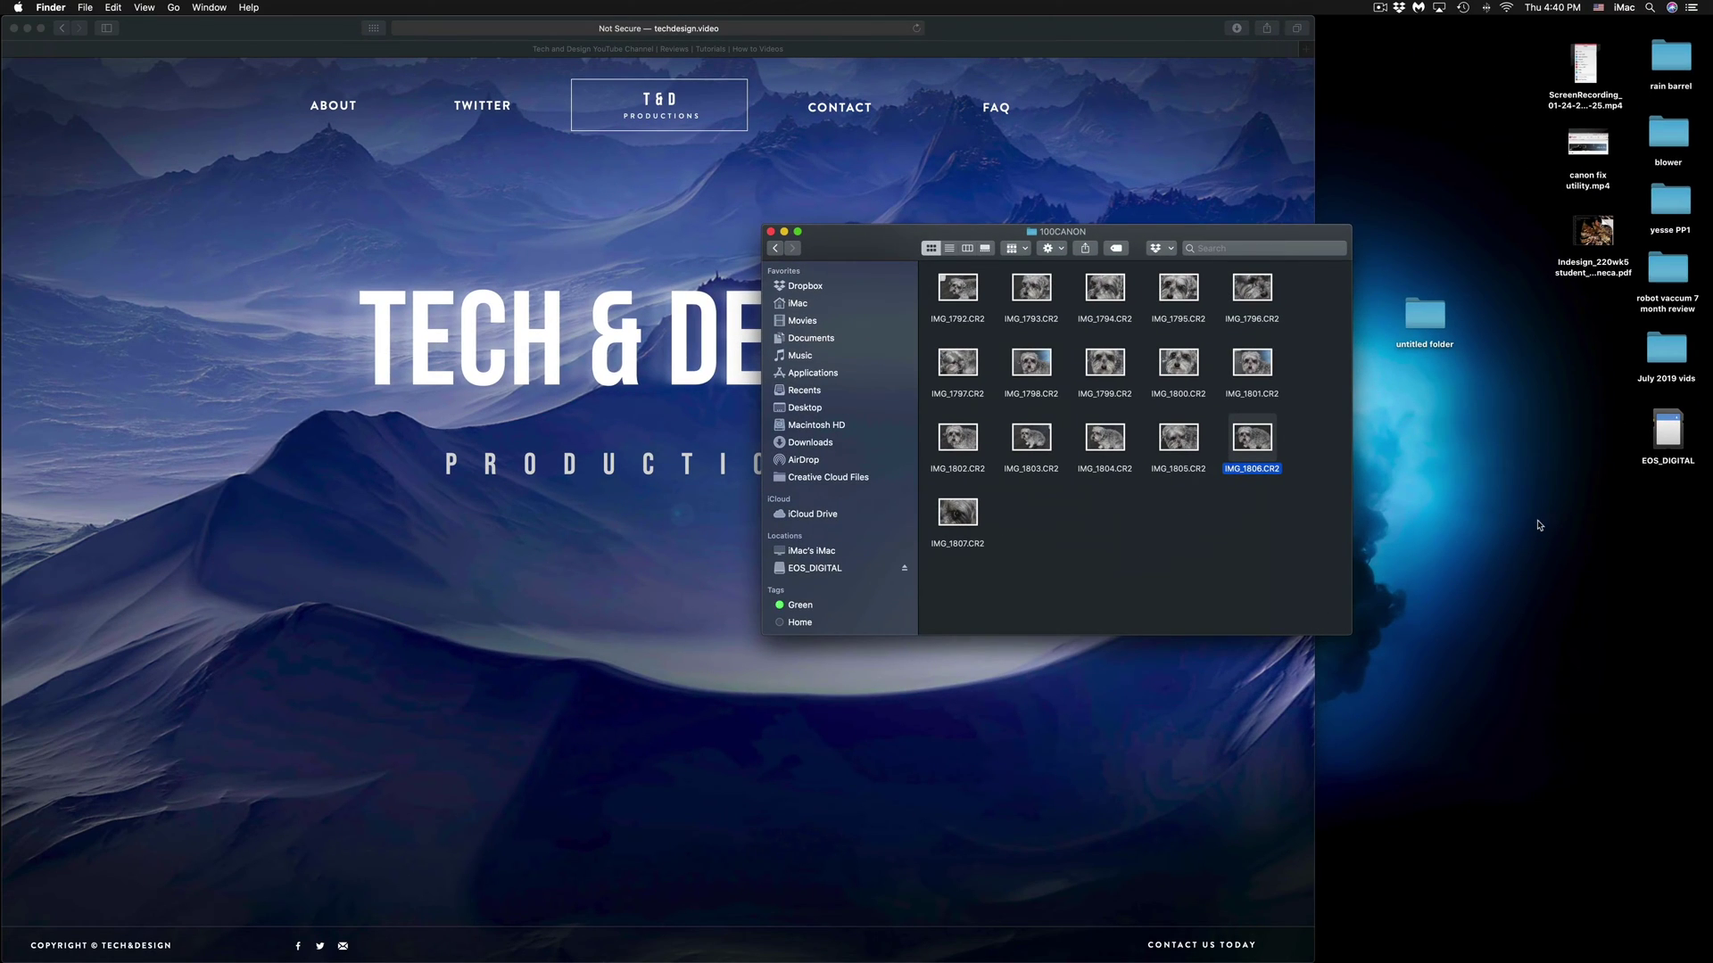
click(1539, 525)
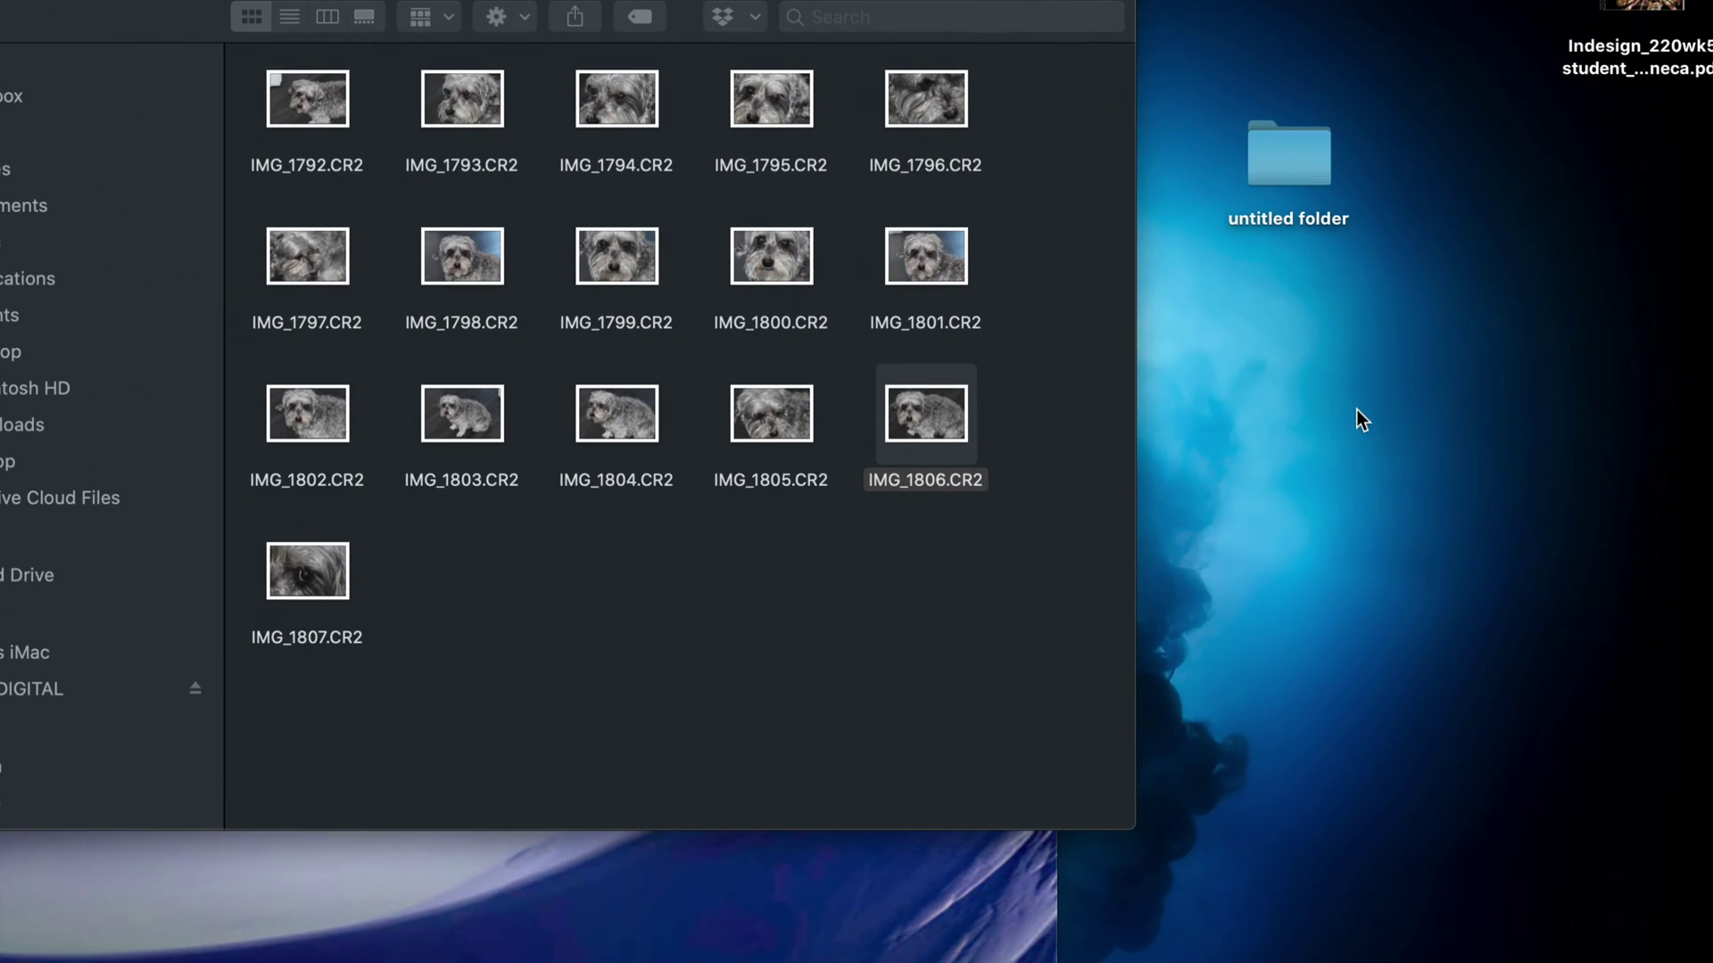
right_click(1387, 417)
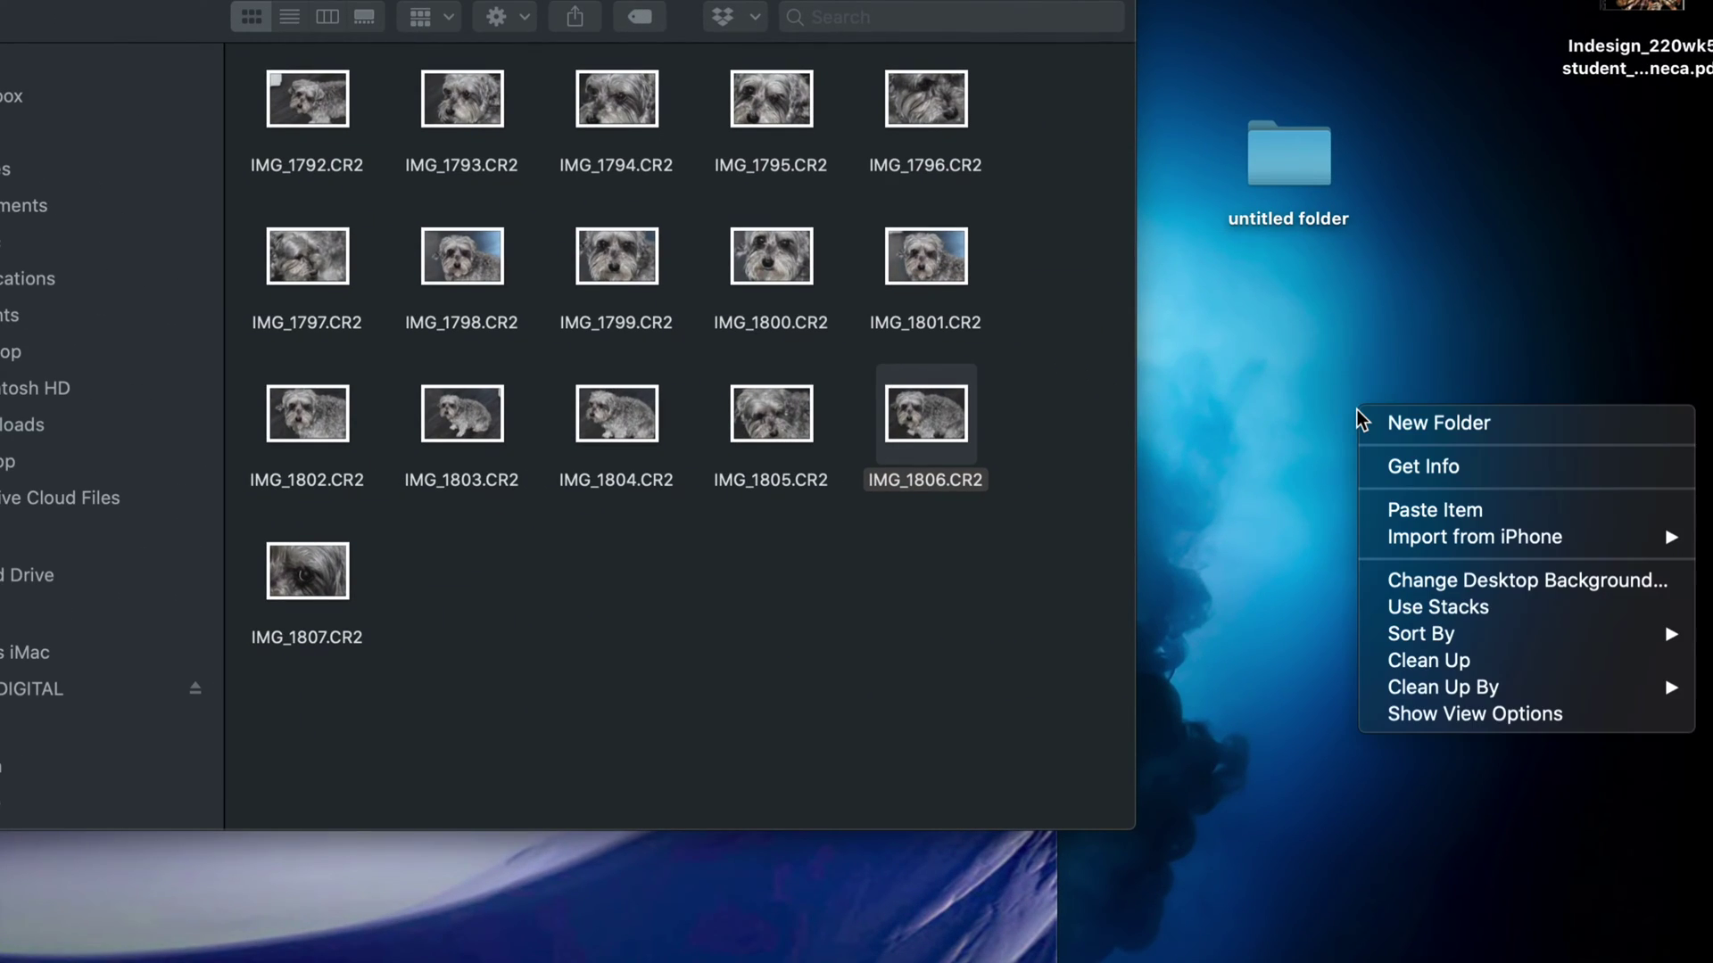
click(1456, 515)
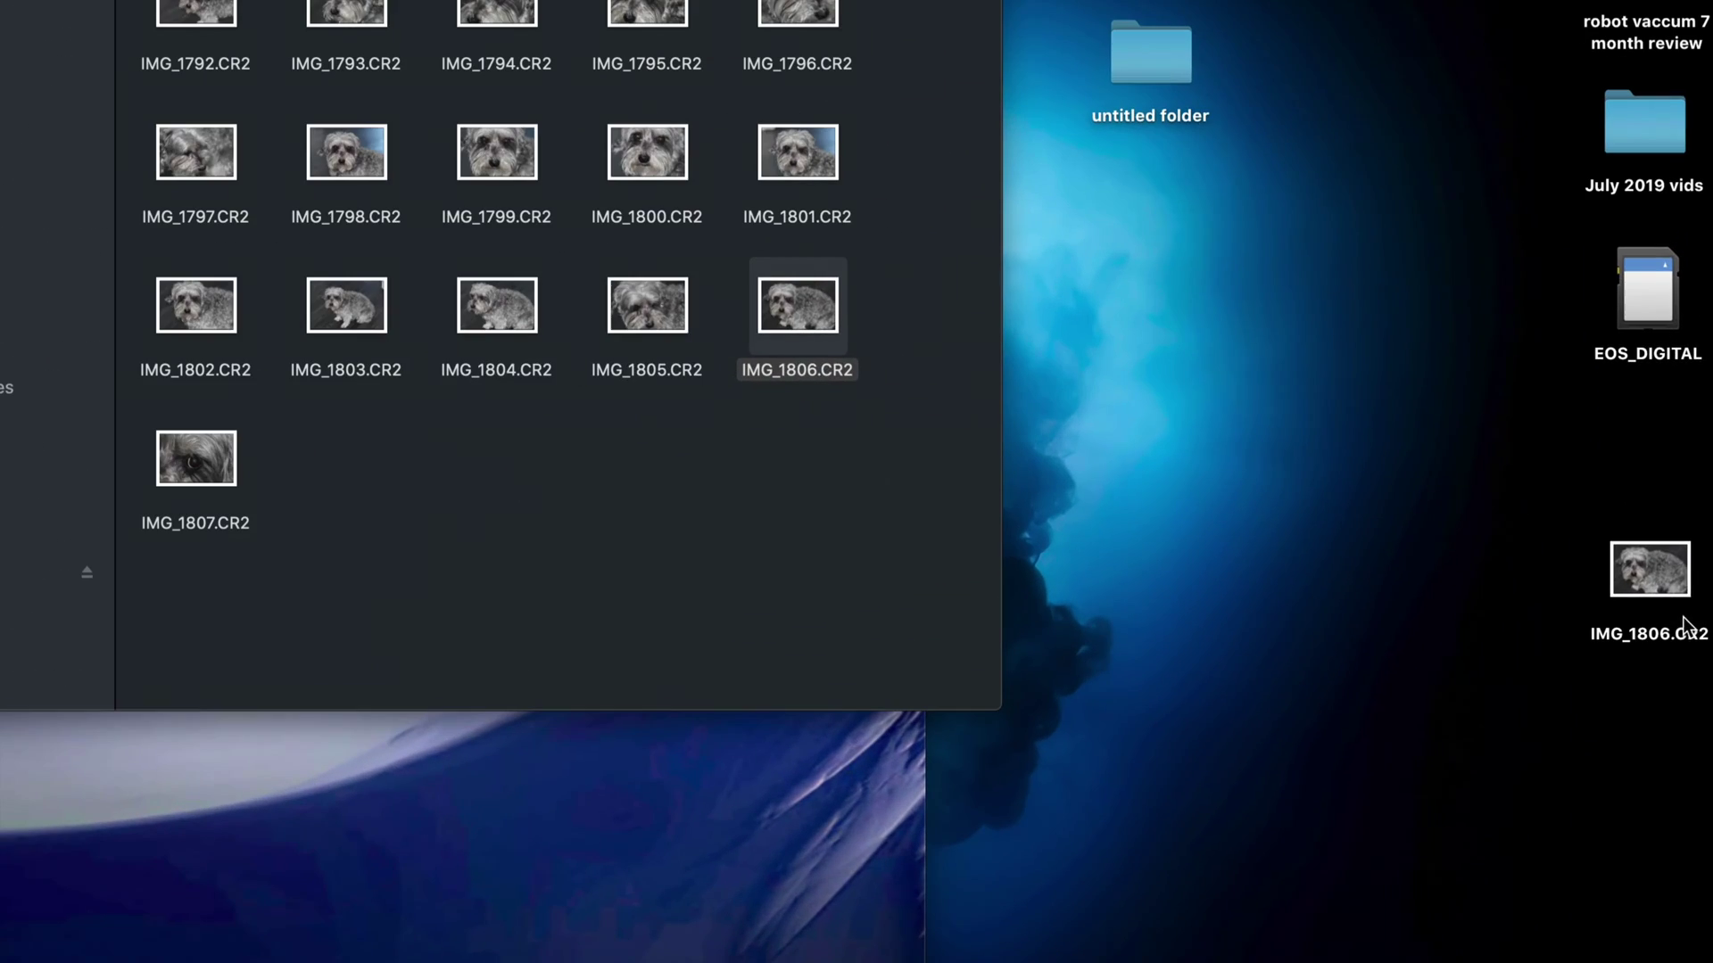
drag(1685, 600, 1449, 429)
drag(1224, 246, 1190, 207)
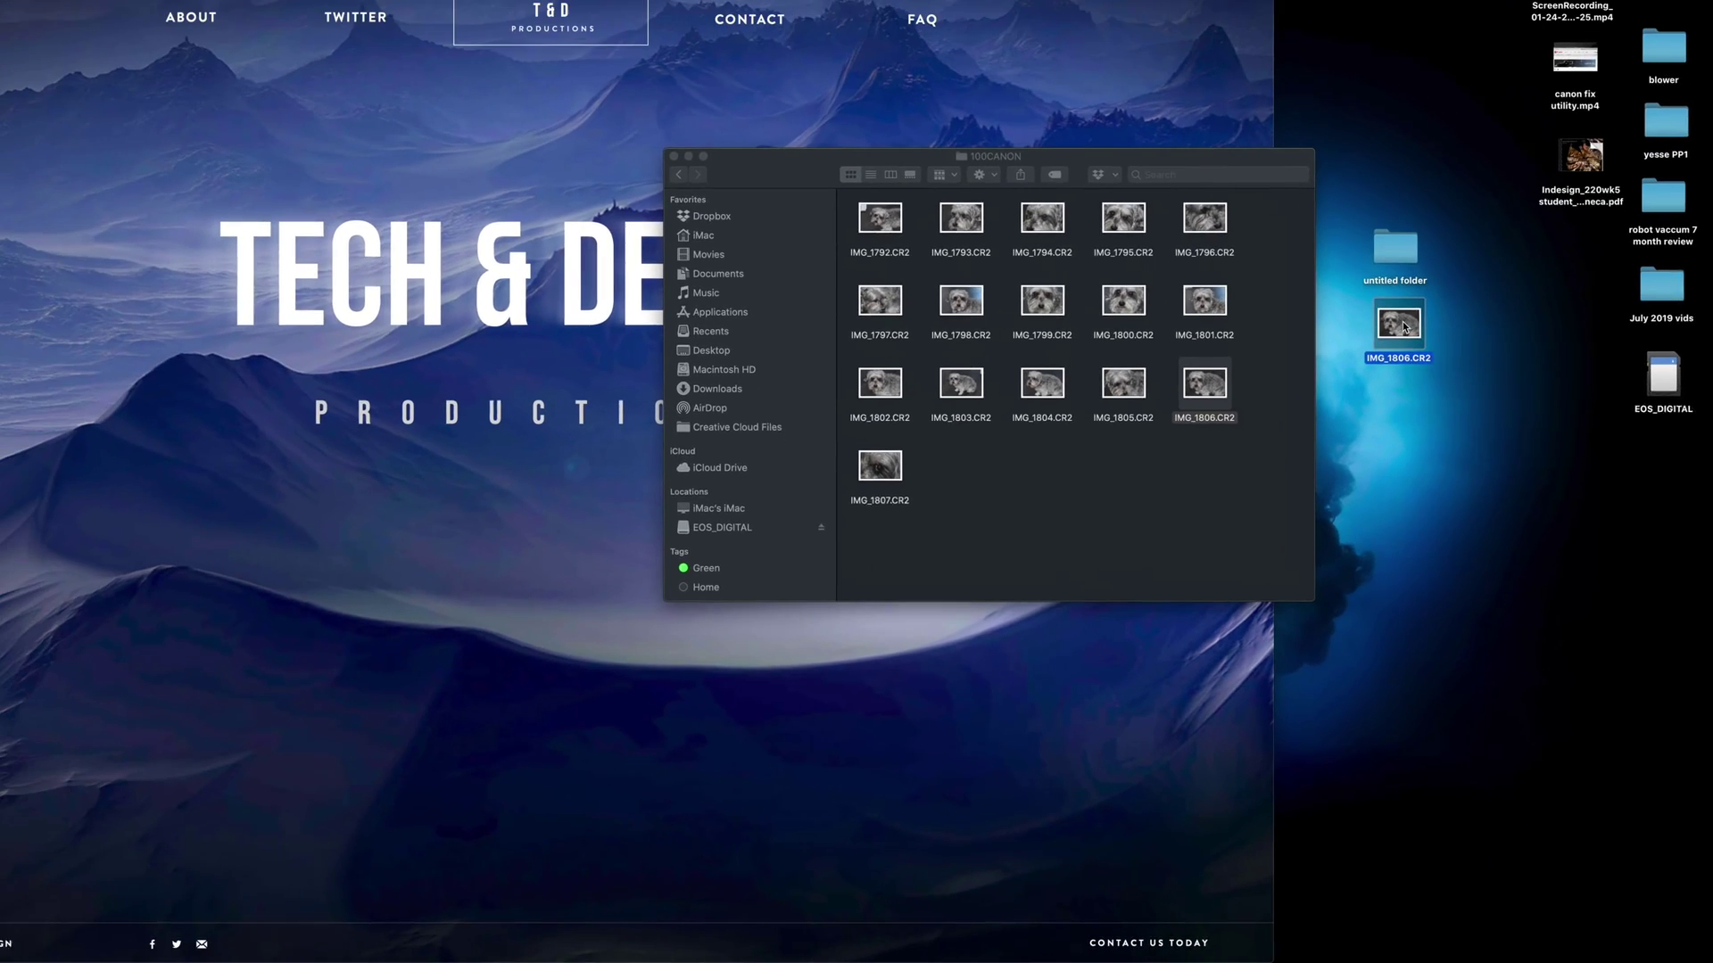
- Drag IMG_1802.CR2 and IMG_1803.CR2 onto the desktop and line them up below IMG_1806
click(1253, 450)
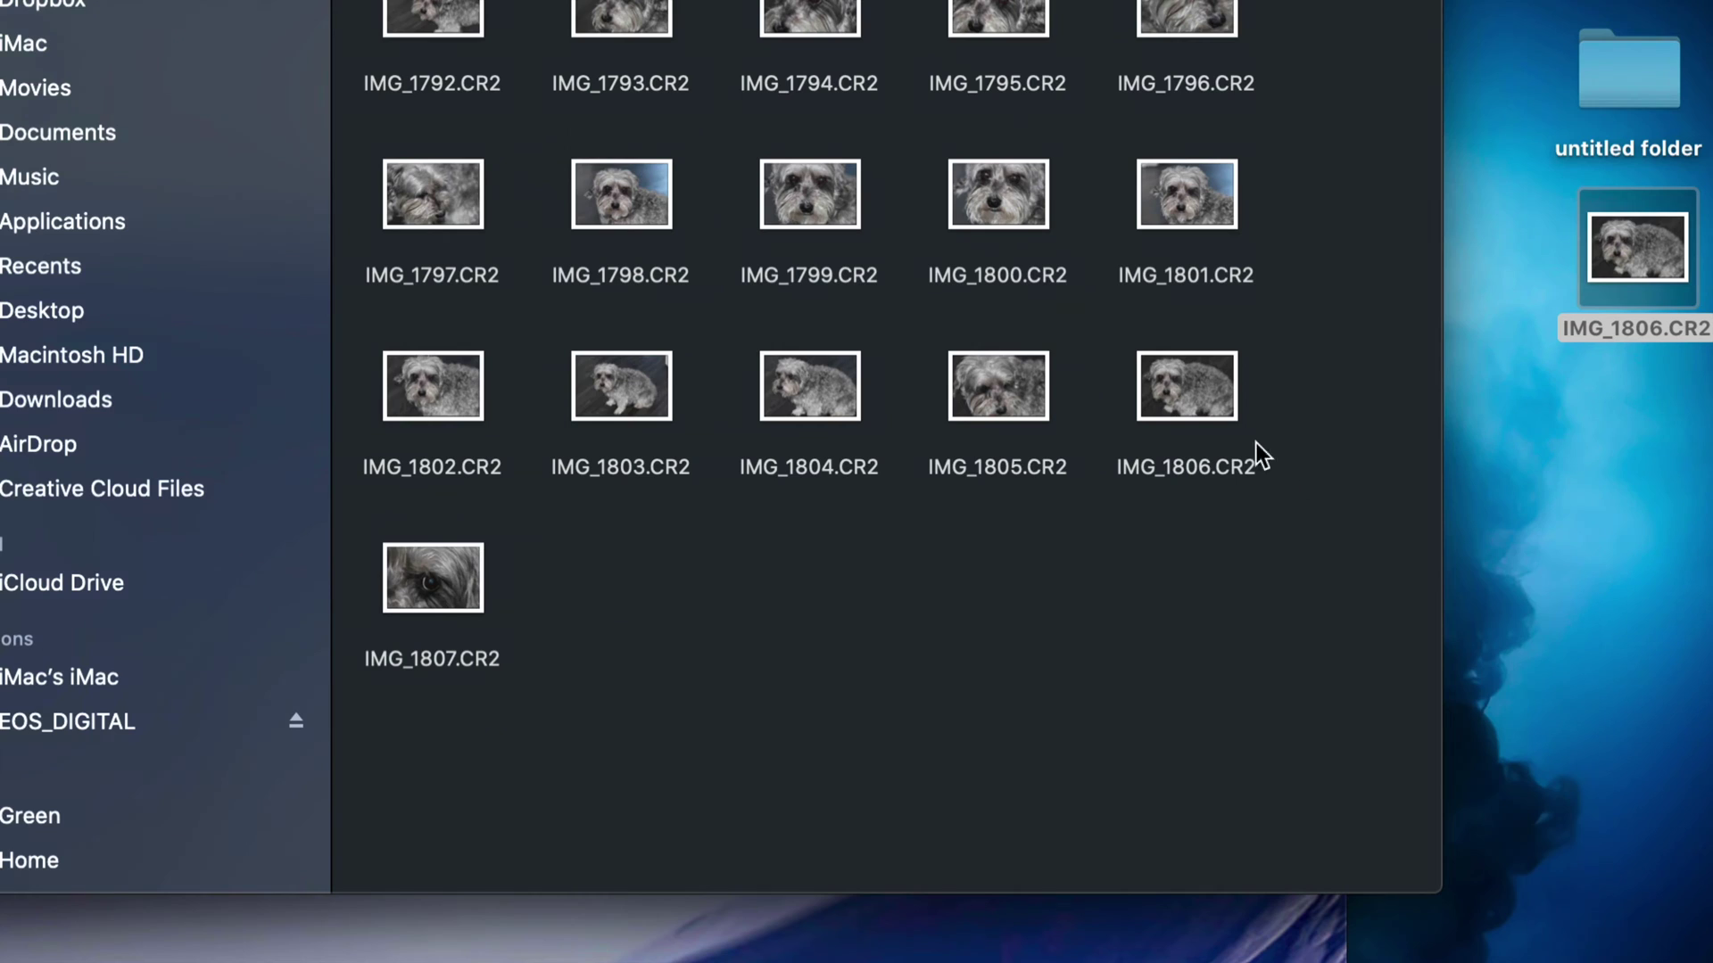
click(1243, 433)
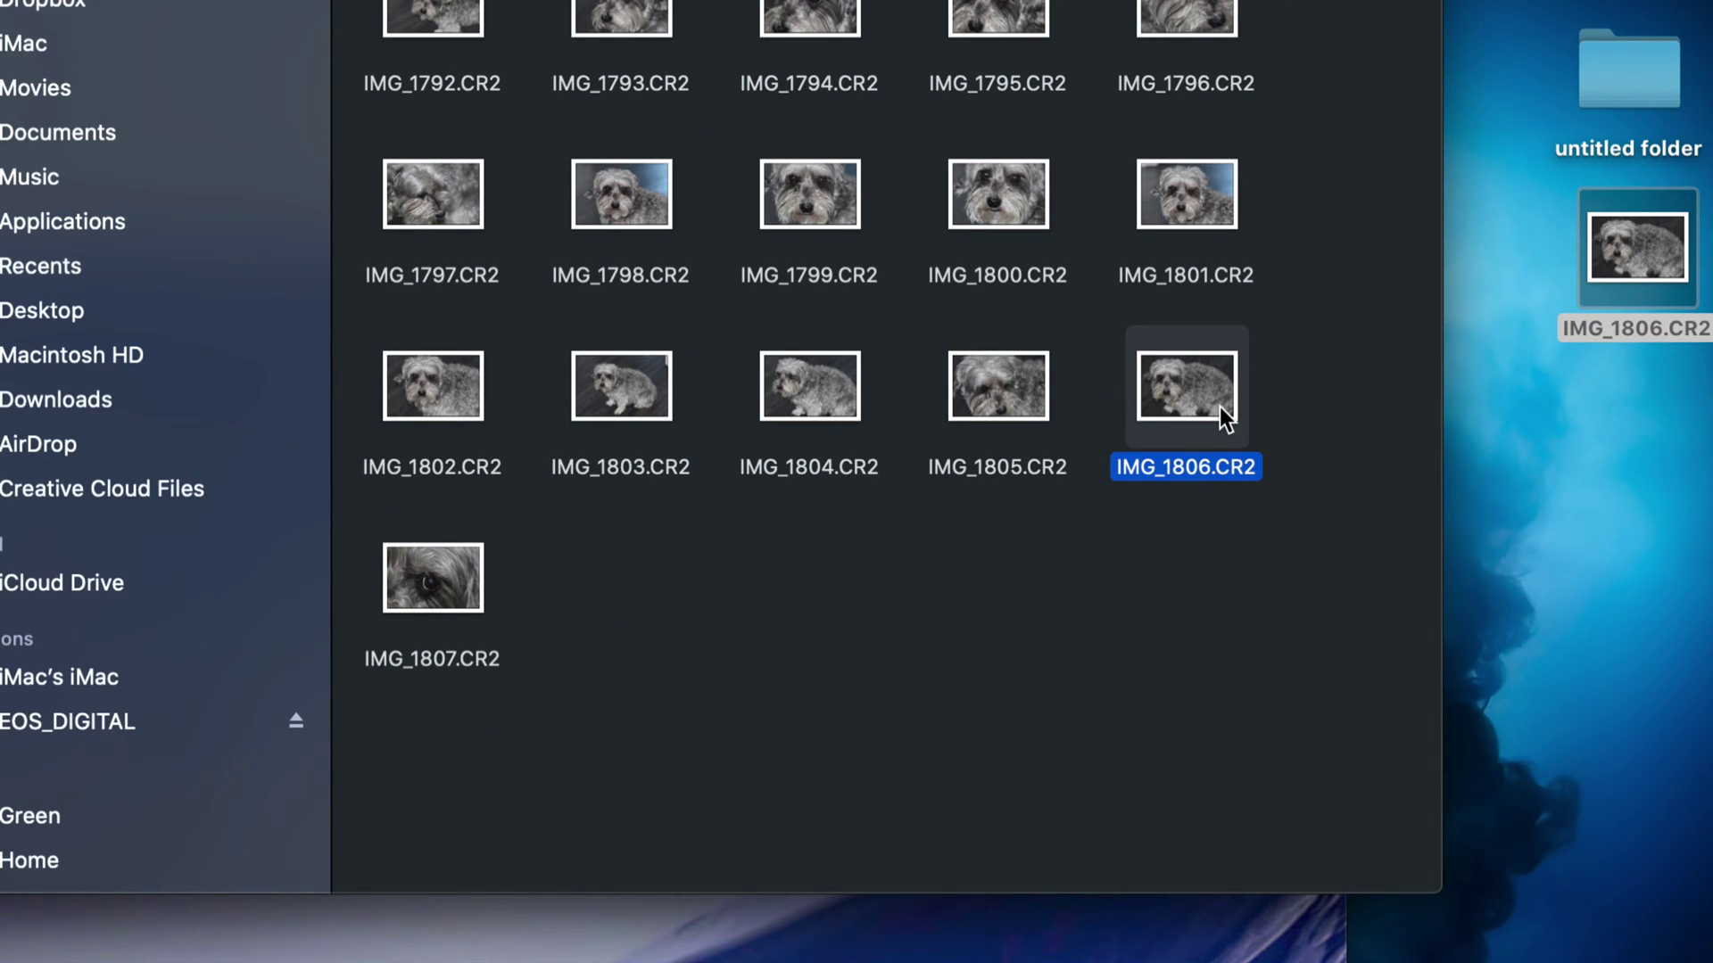
click(637, 387)
drag(694, 367, 431, 374)
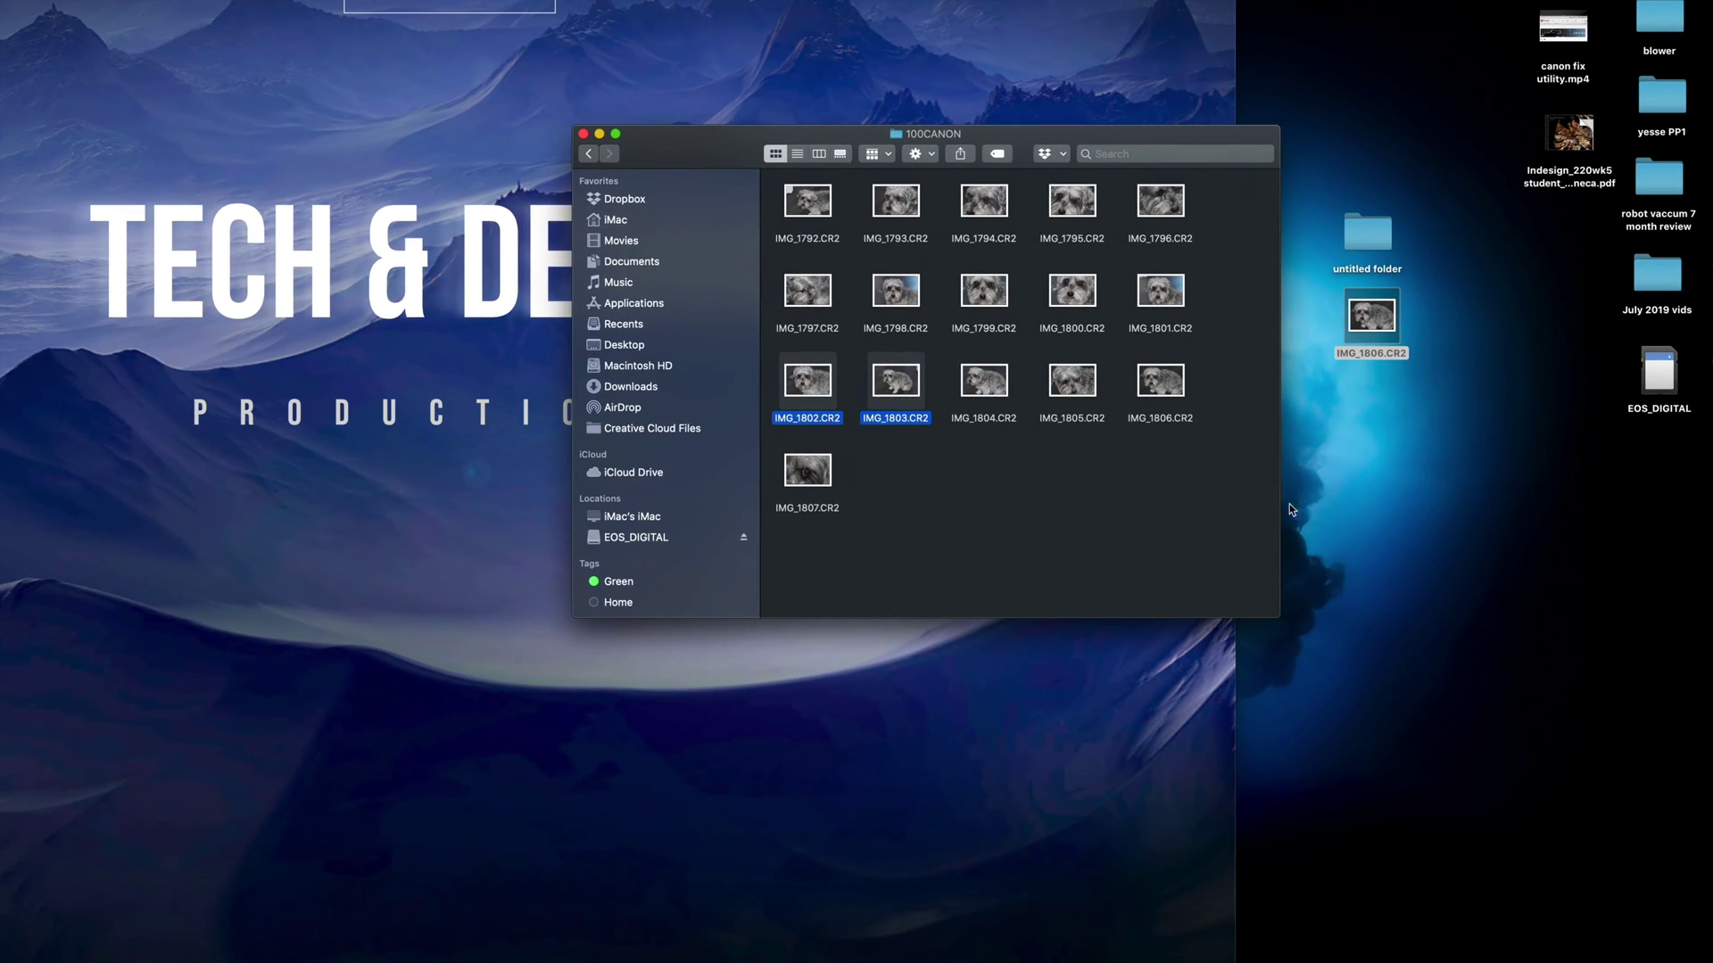
click(1561, 582)
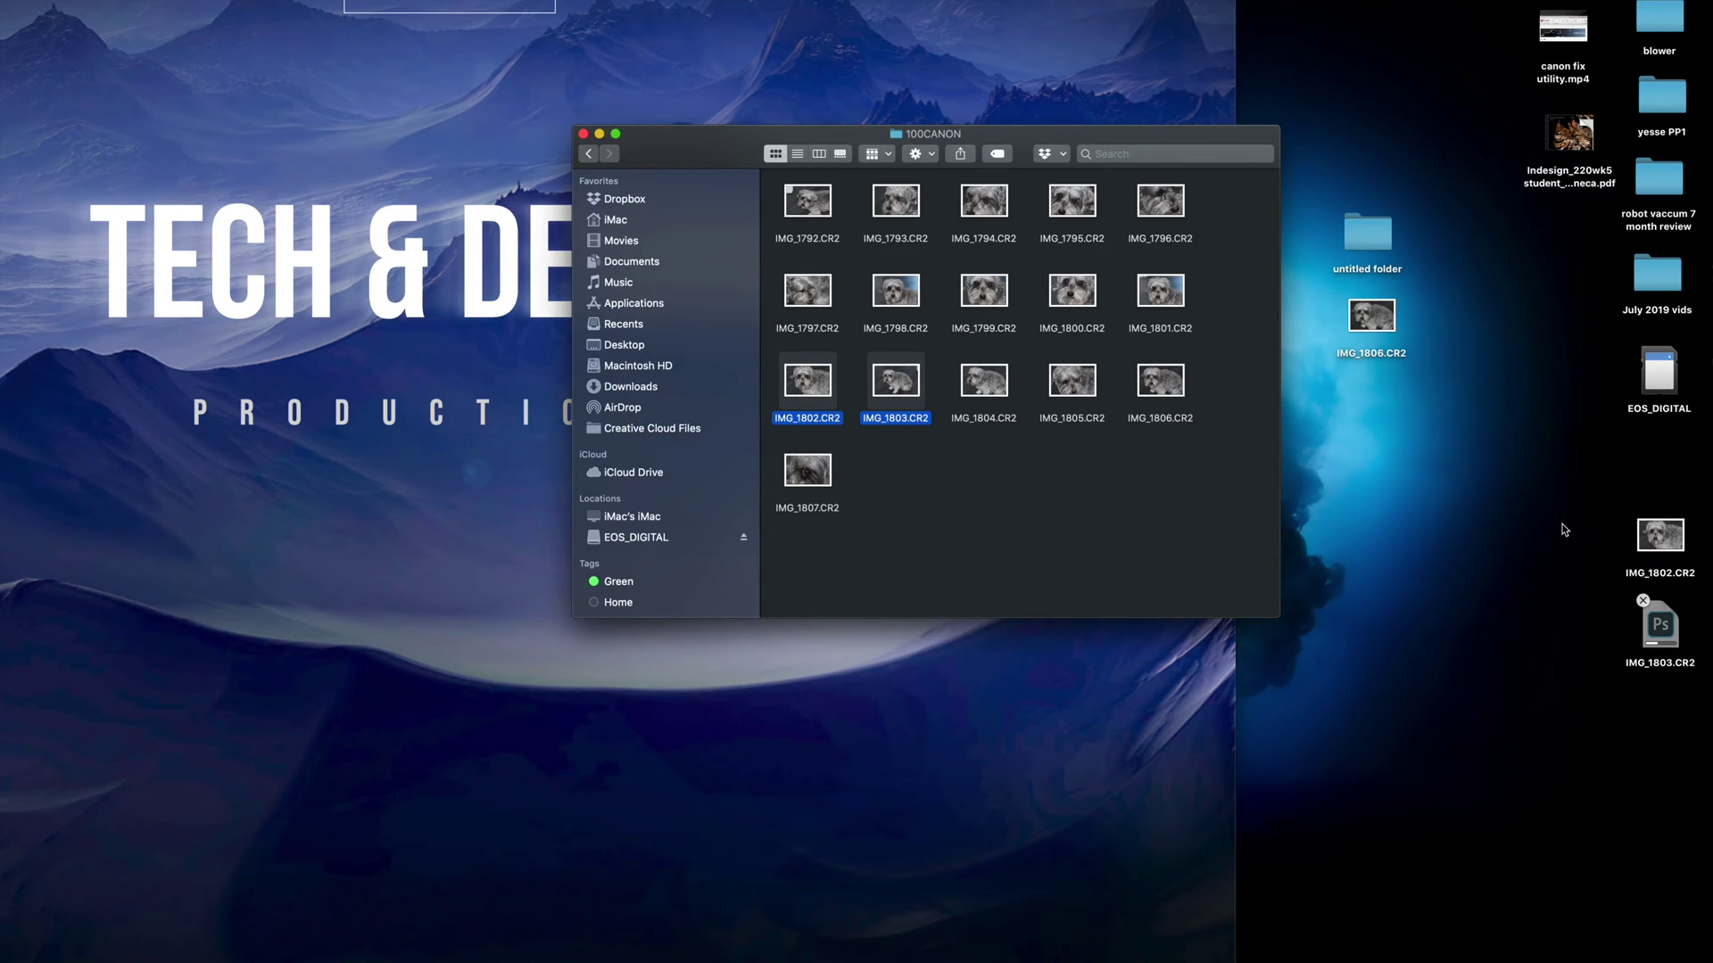
drag(1563, 530, 1699, 668)
drag(1680, 552, 1400, 418)
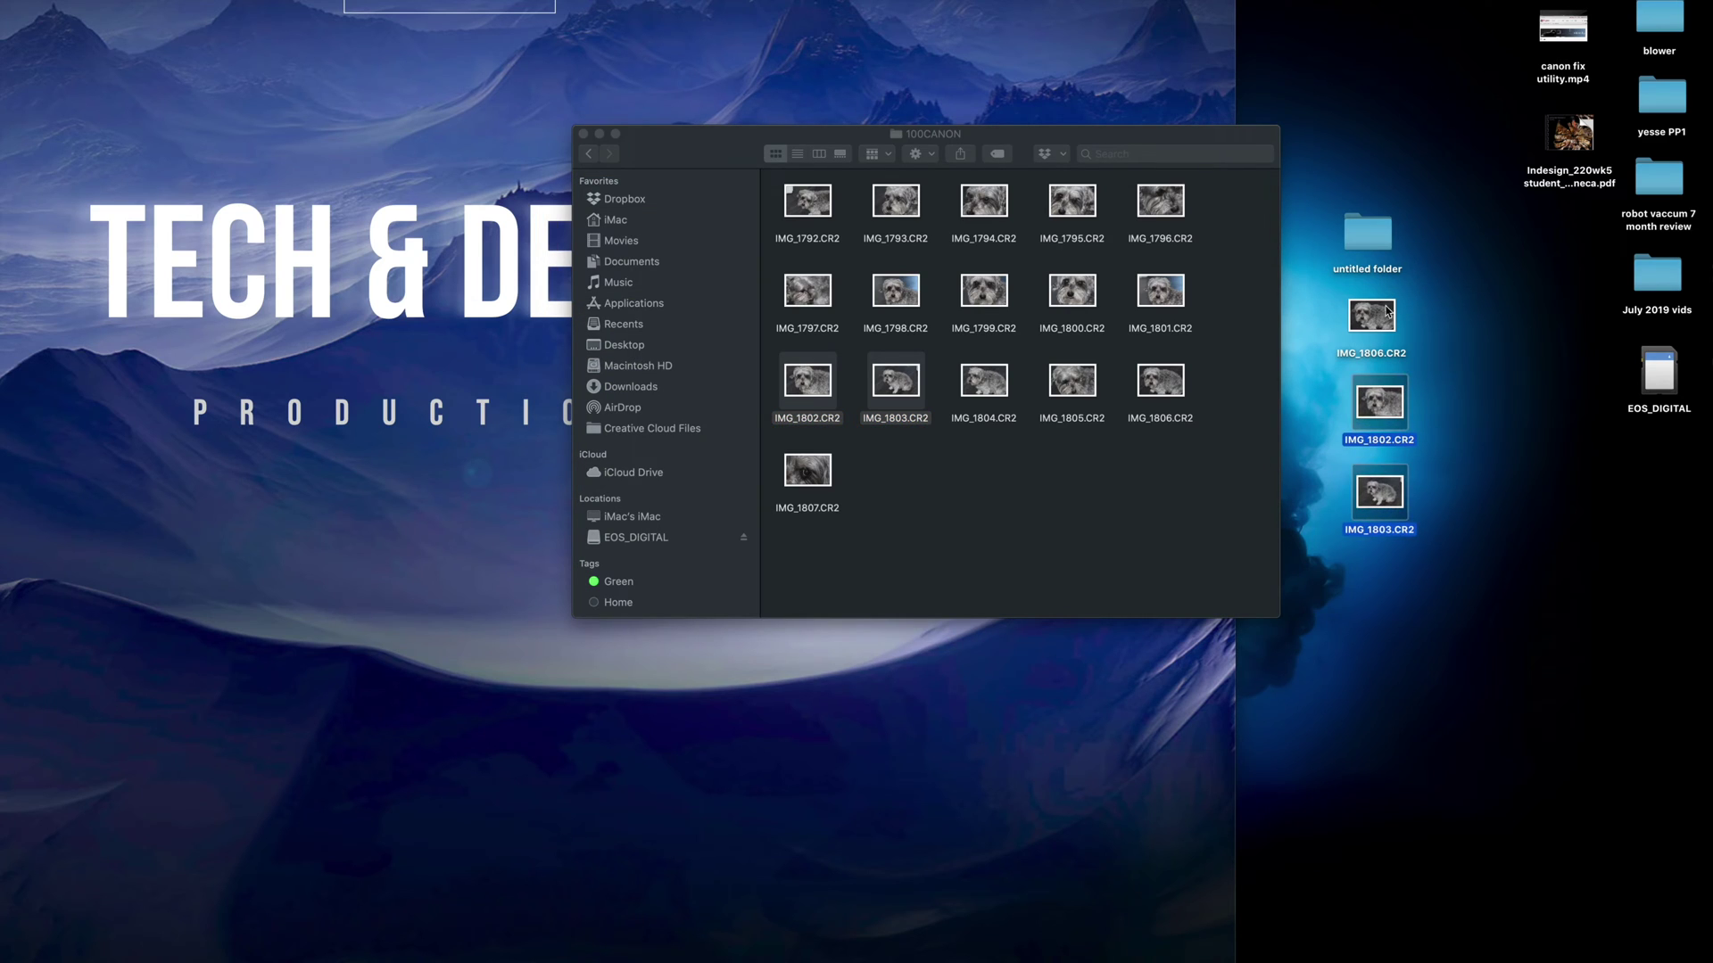
double_click(1368, 233)
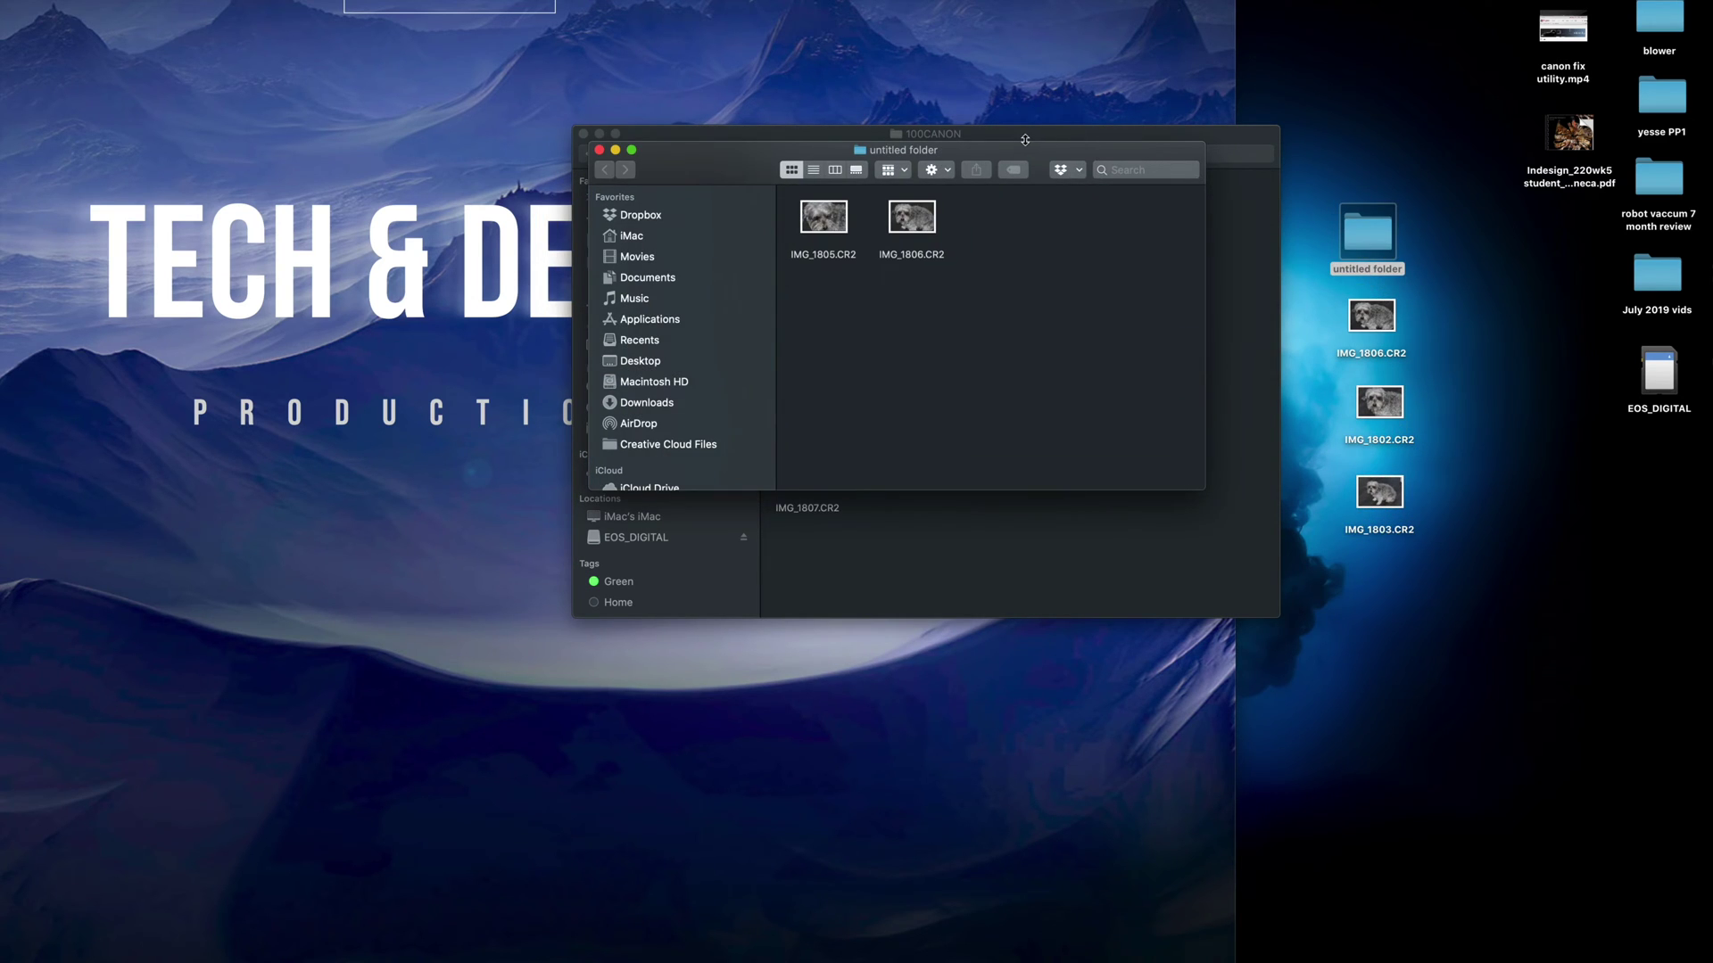
drag(1024, 150, 828, 179)
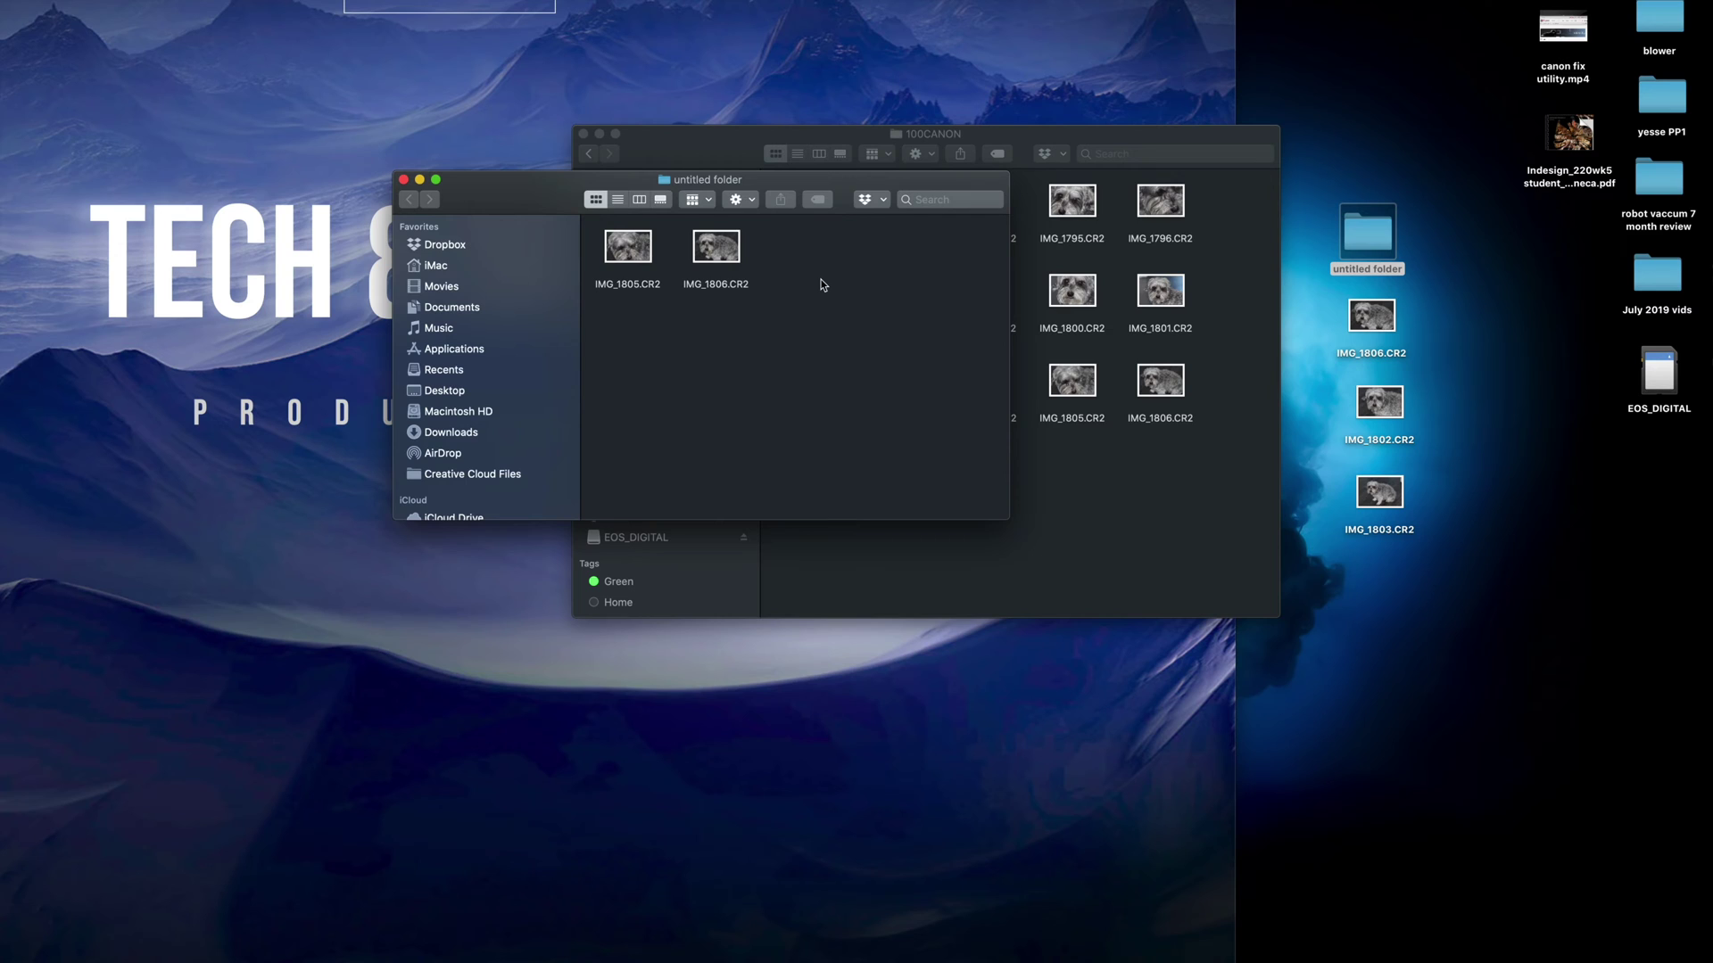
key(super+v)
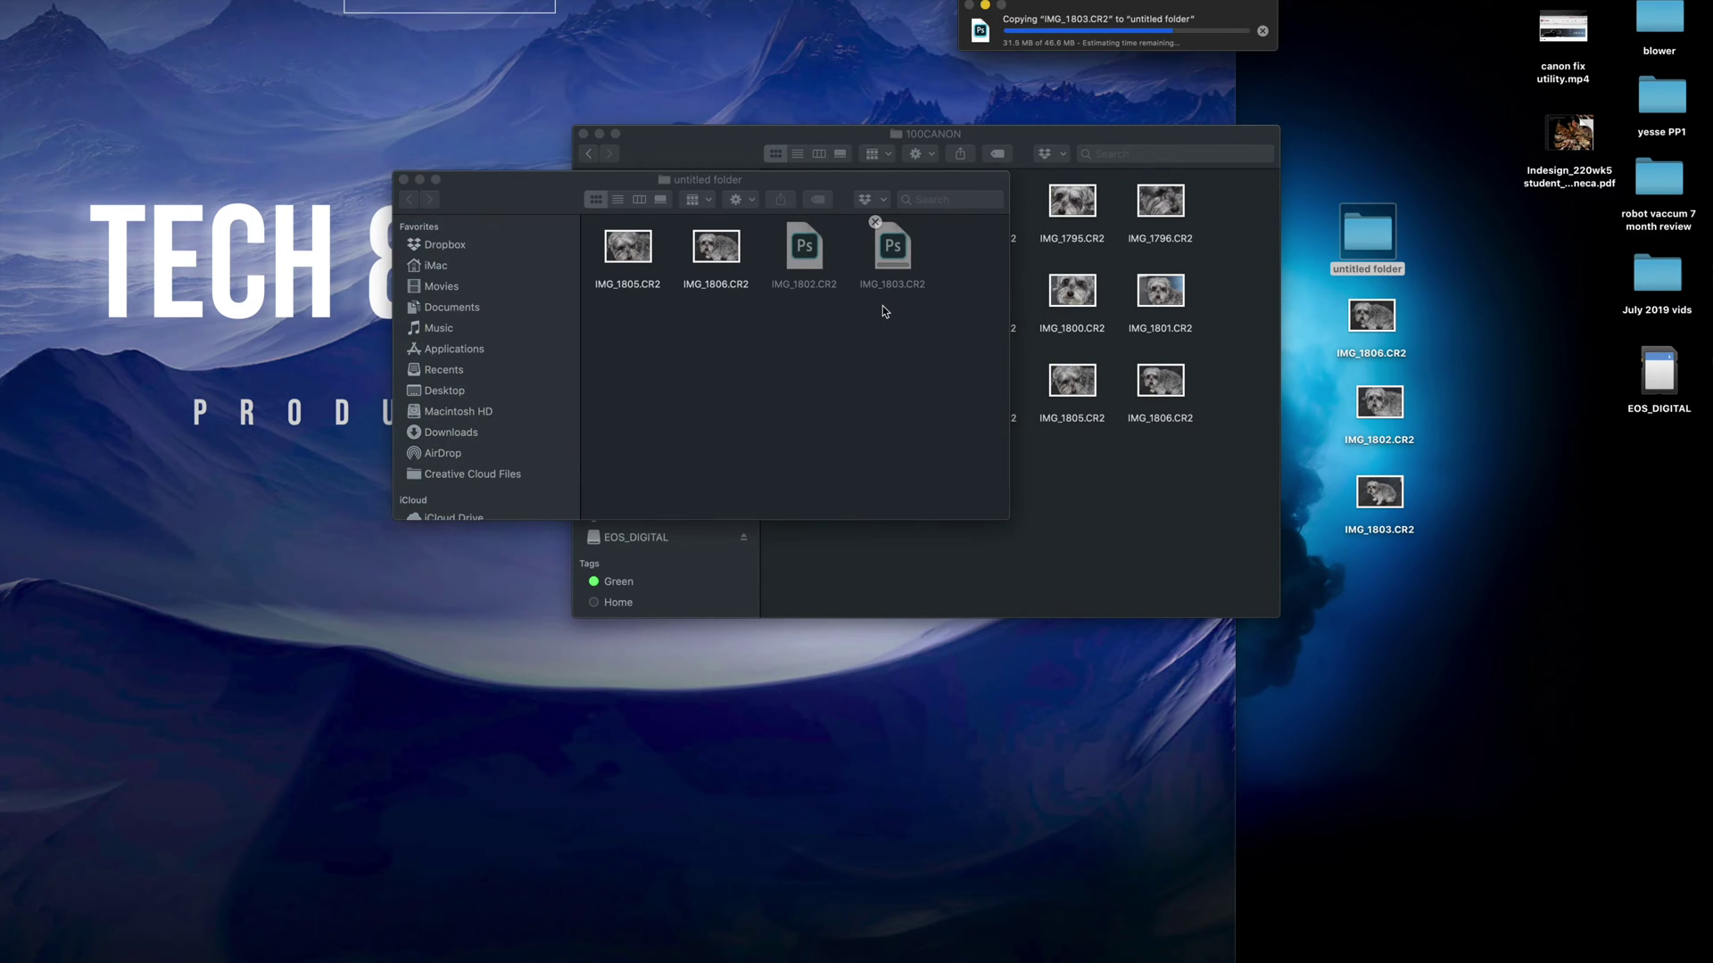
click(403, 181)
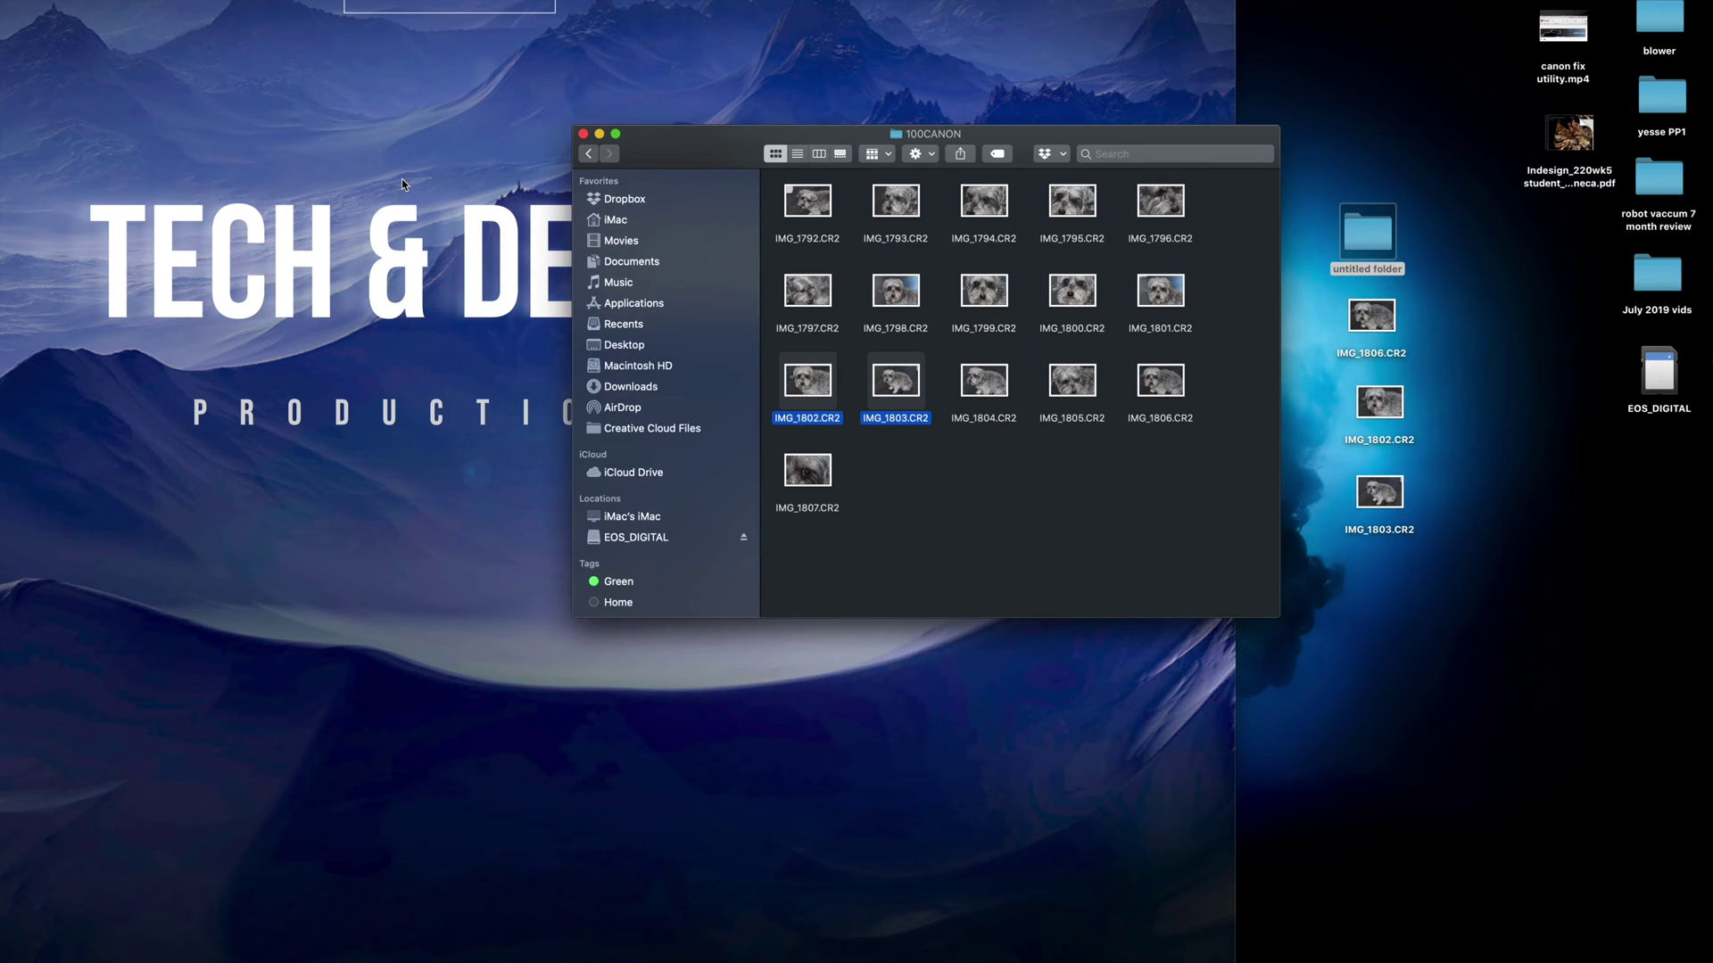
click(1523, 526)
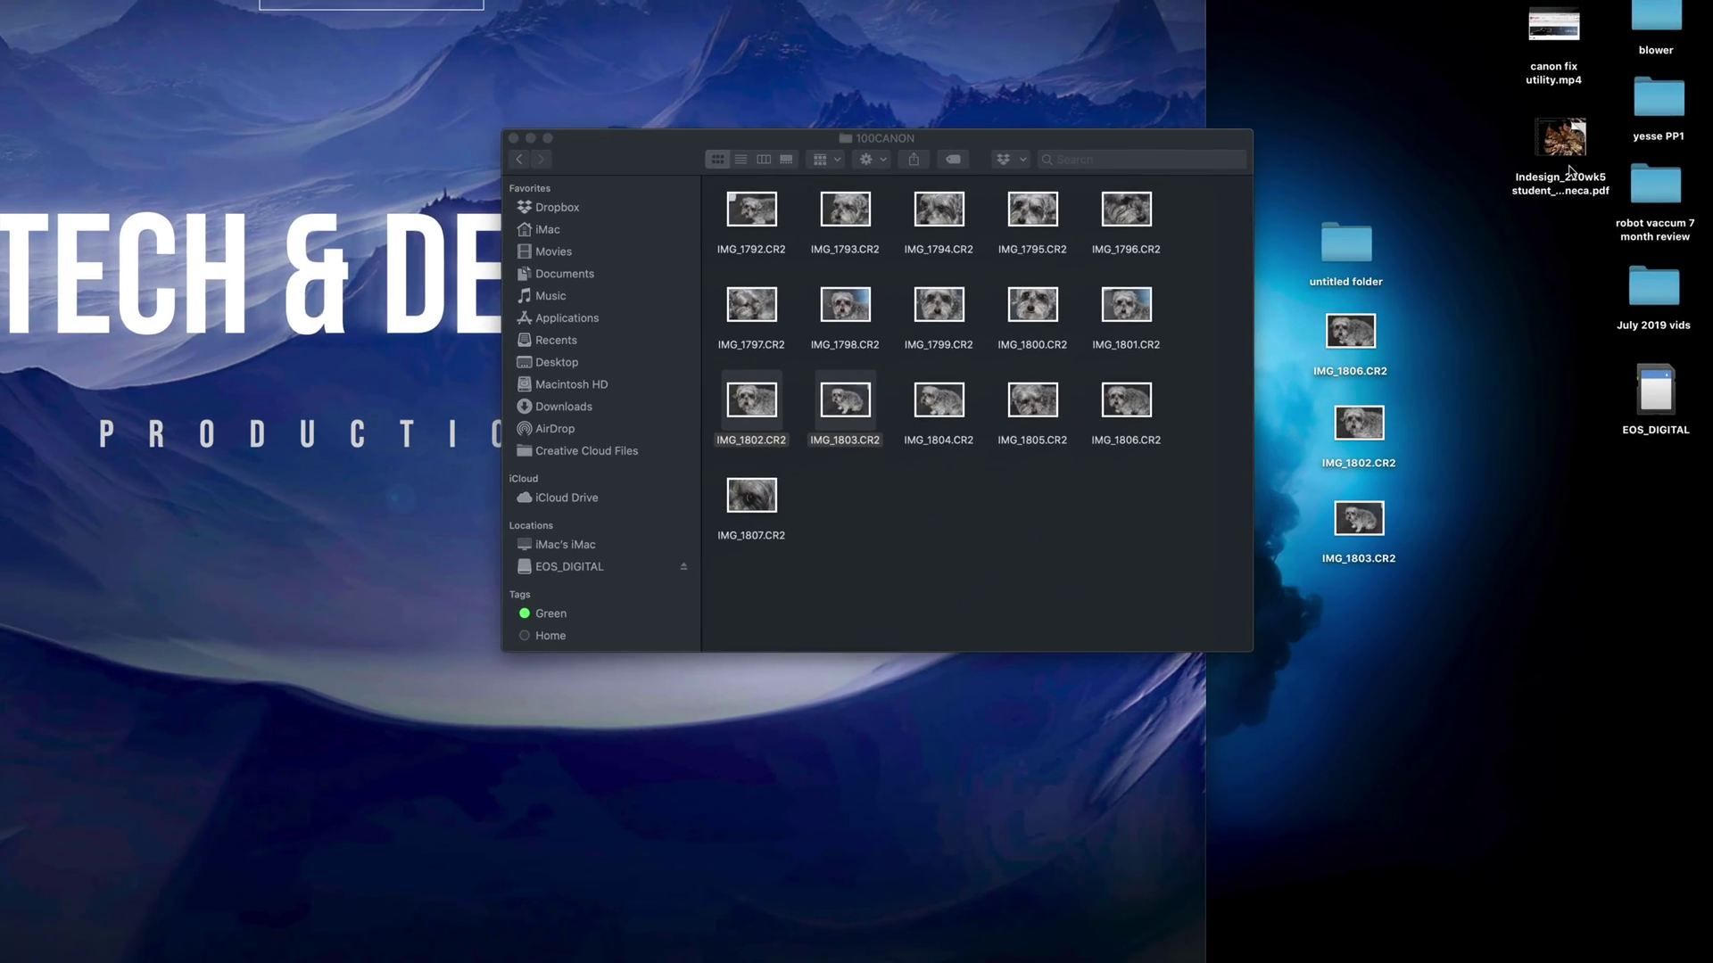
- Drag the InDesign PDF from the desktop into 100CANON, where it lists after IMG_1807.CR2
drag(1563, 145, 1528, 297)
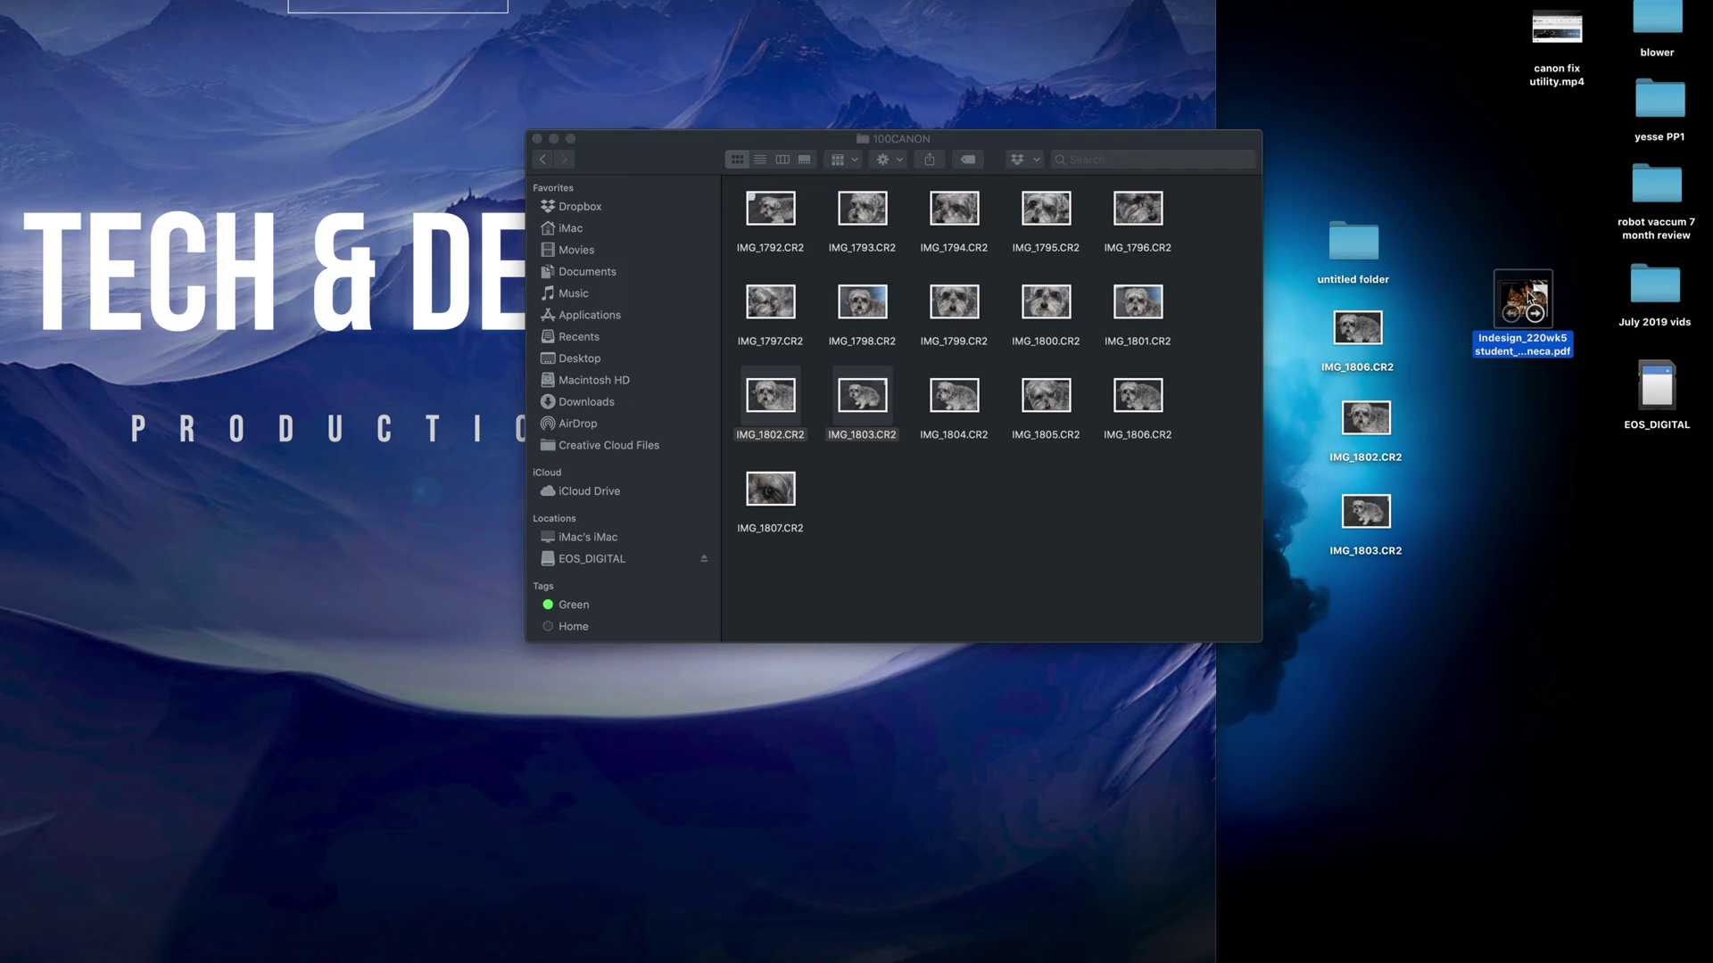
drag(1528, 297, 956, 482)
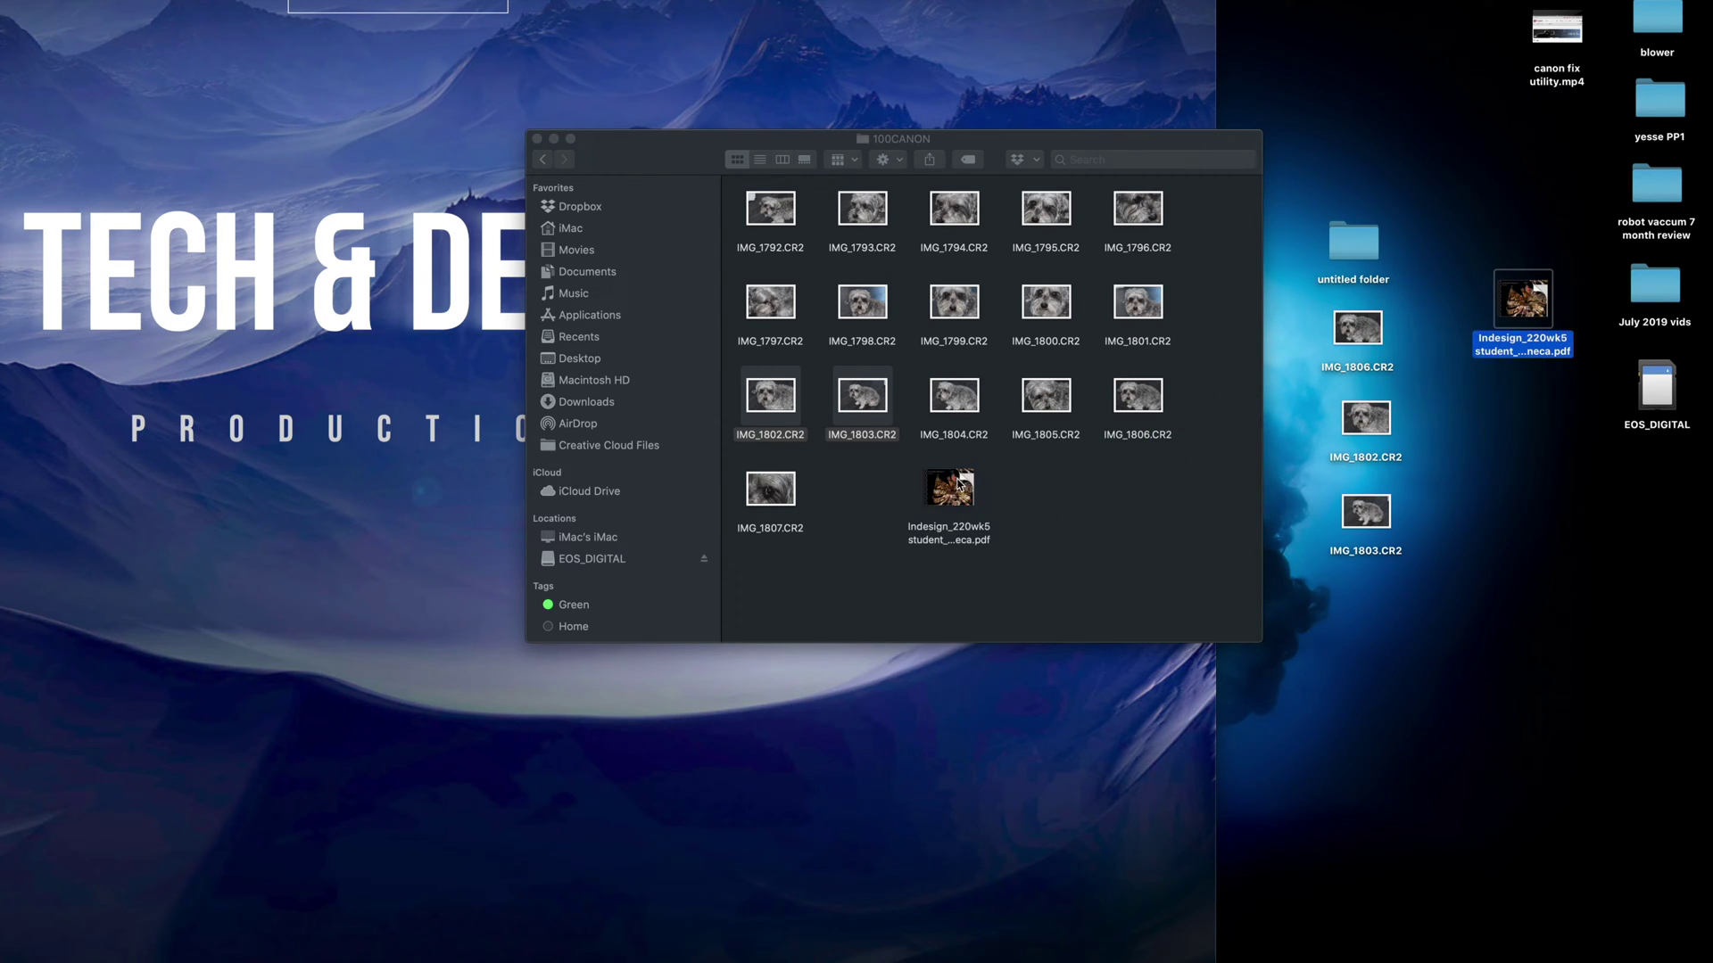
mouse_move(1526, 287)
click(1069, 512)
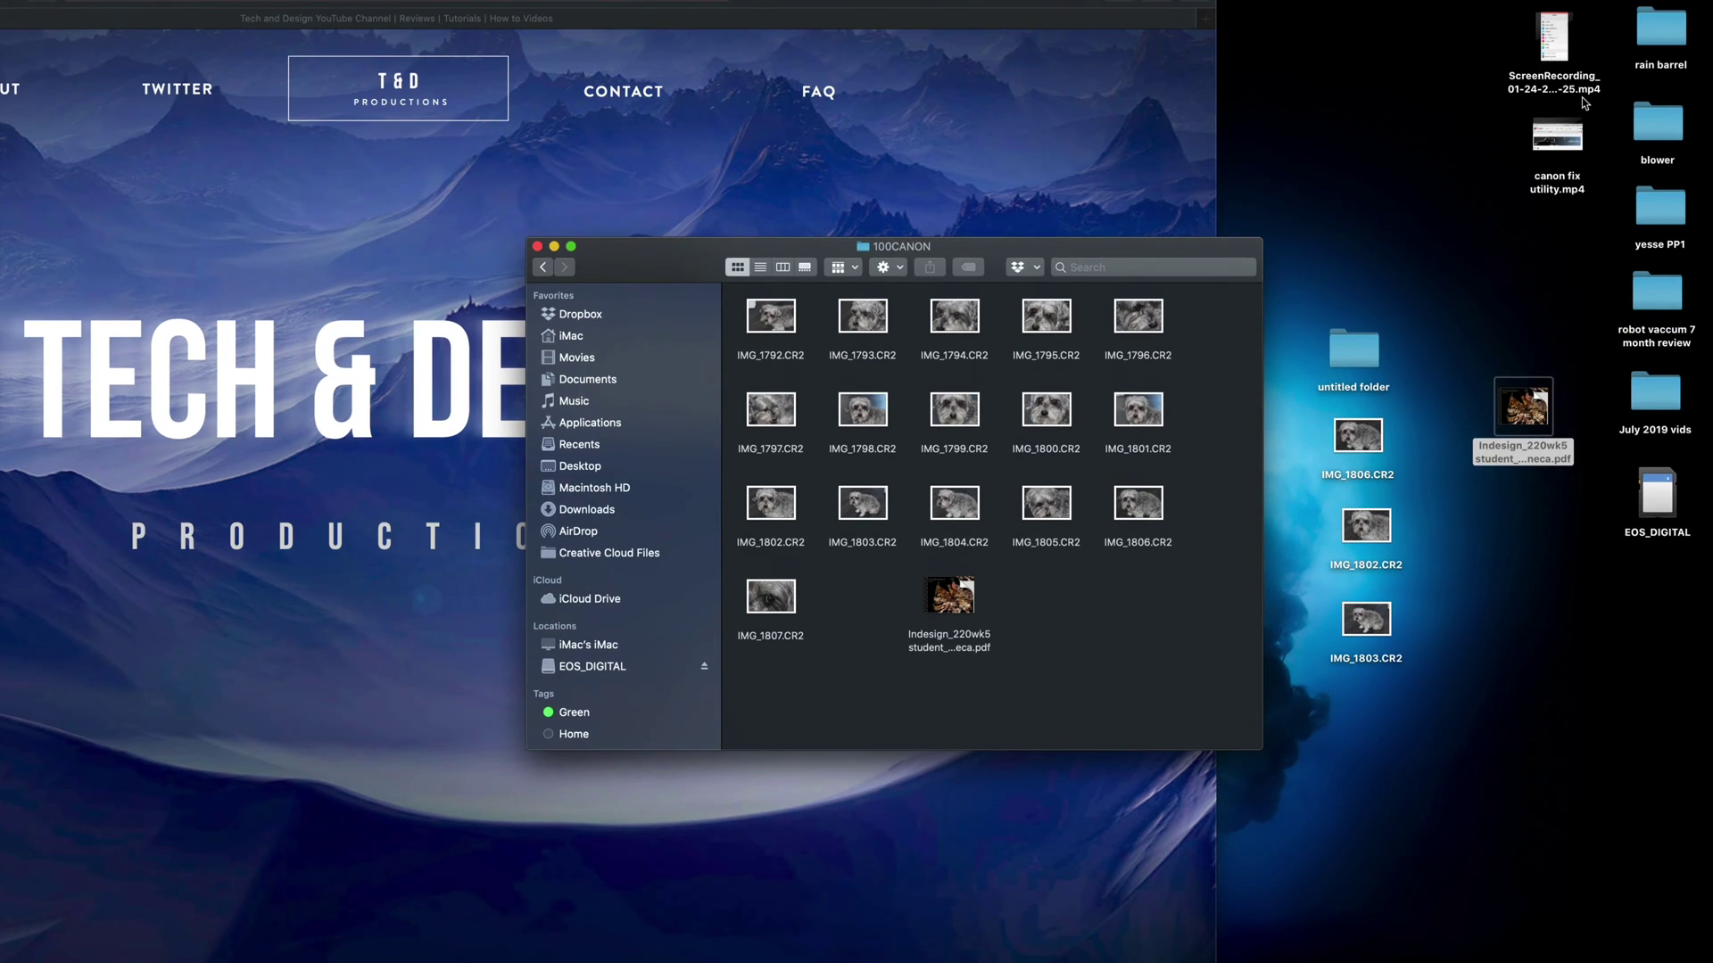
- Drag canon fix utility.mp4 into 100CANON and move the copy progress panel aside
click(1577, 25)
drag(1578, 134, 1101, 593)
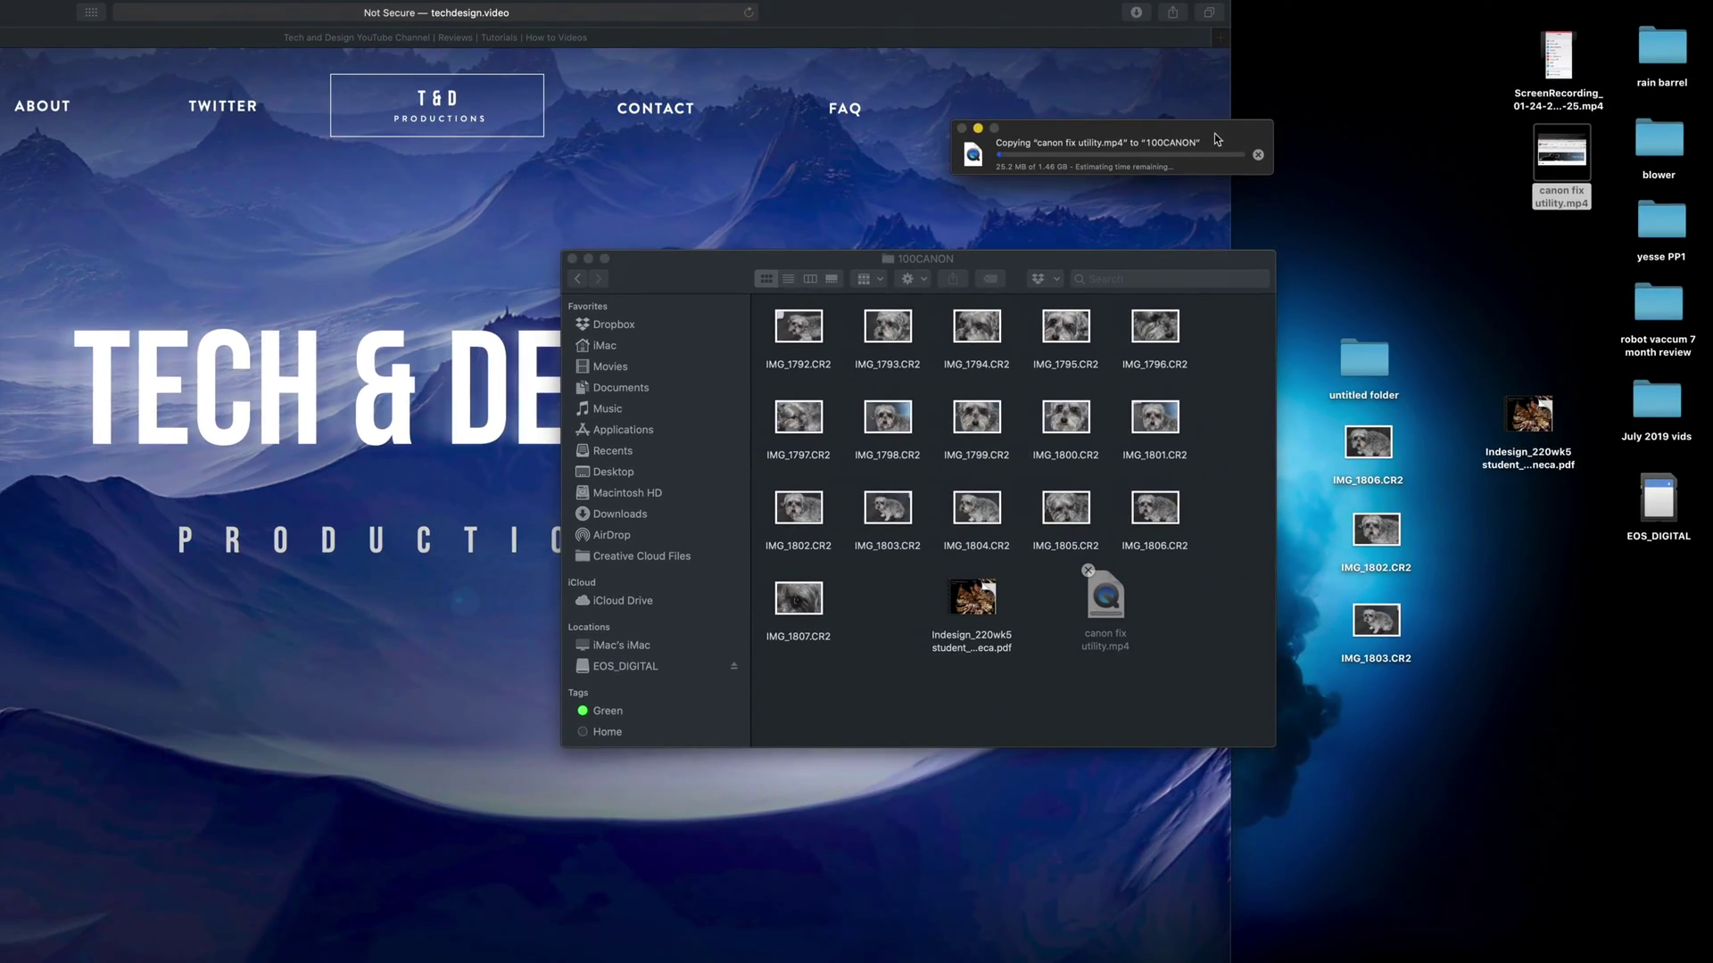
drag(1196, 102, 1150, 529)
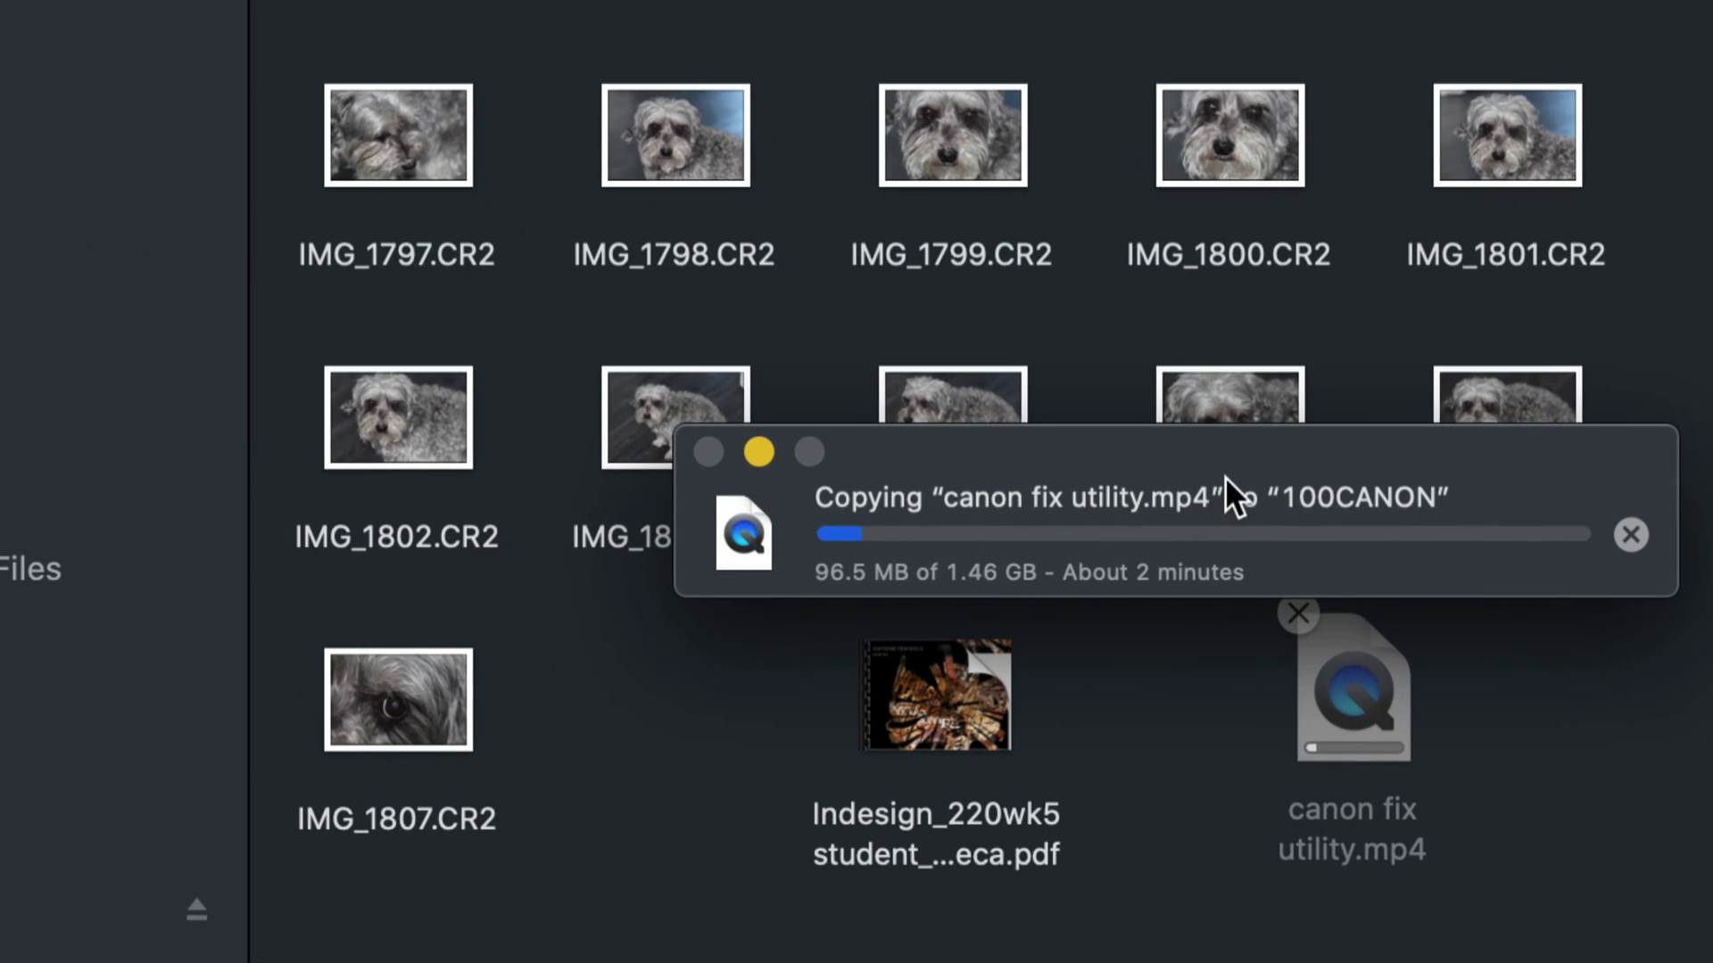
drag(1183, 483, 1081, 455)
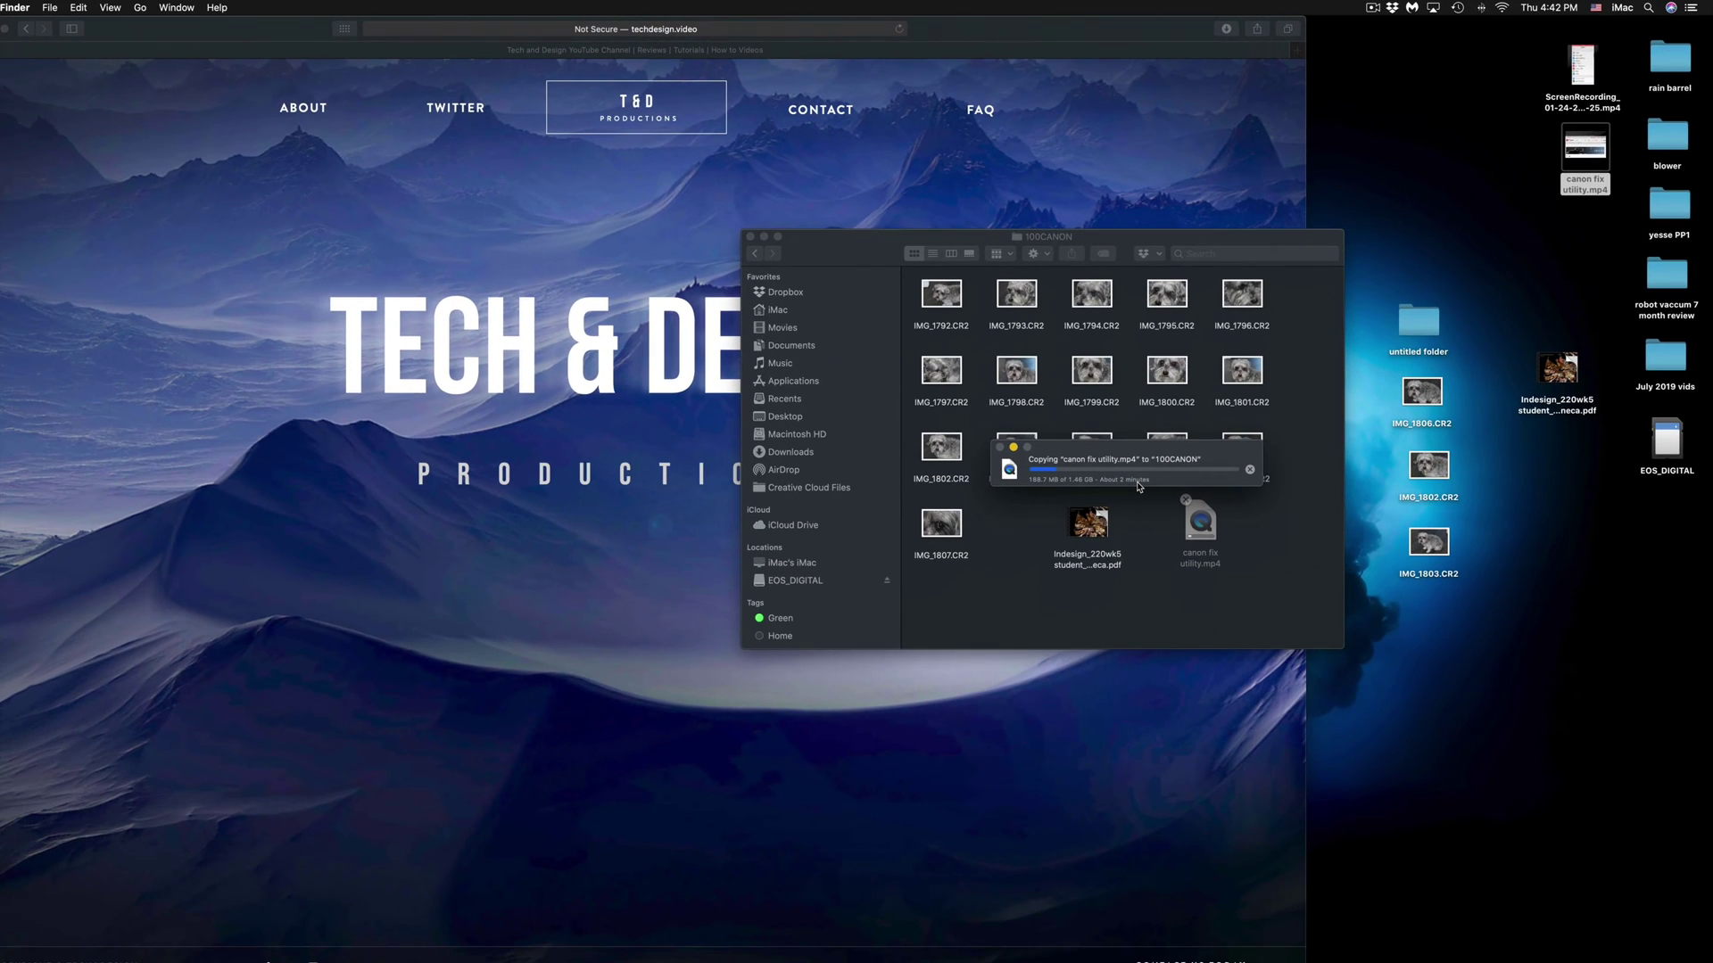
- Select the untitled desktop folder, then marquee-select a block of photos in 100CANON
key(u)
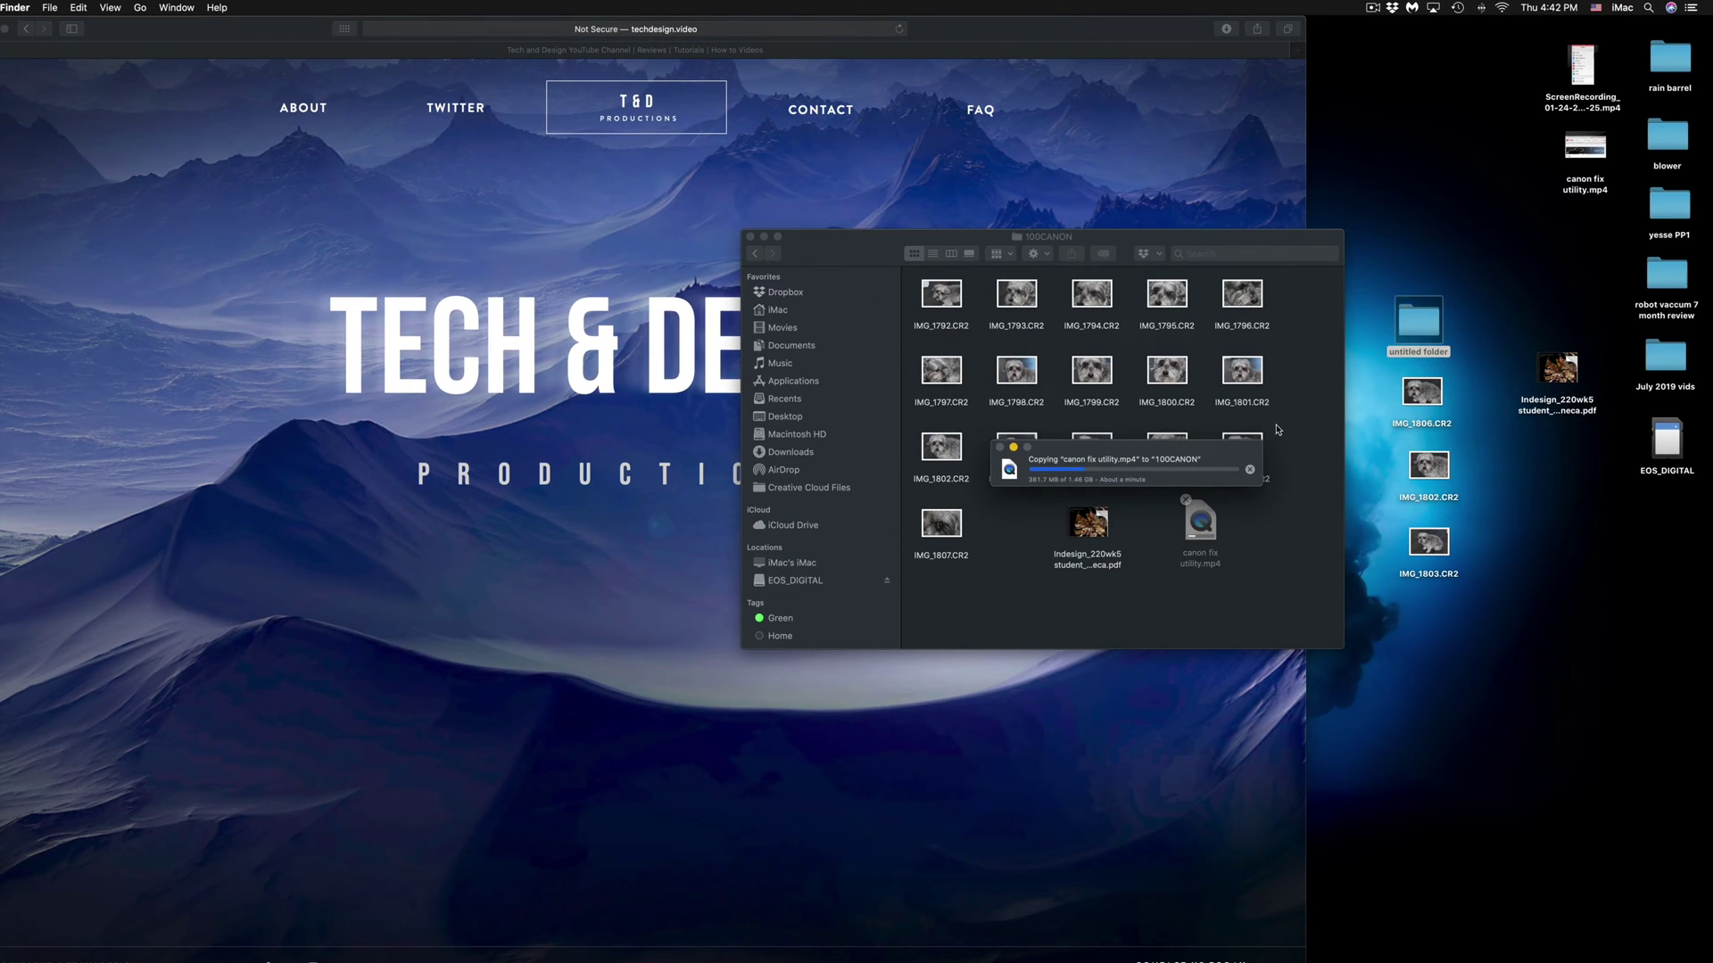
click(1284, 421)
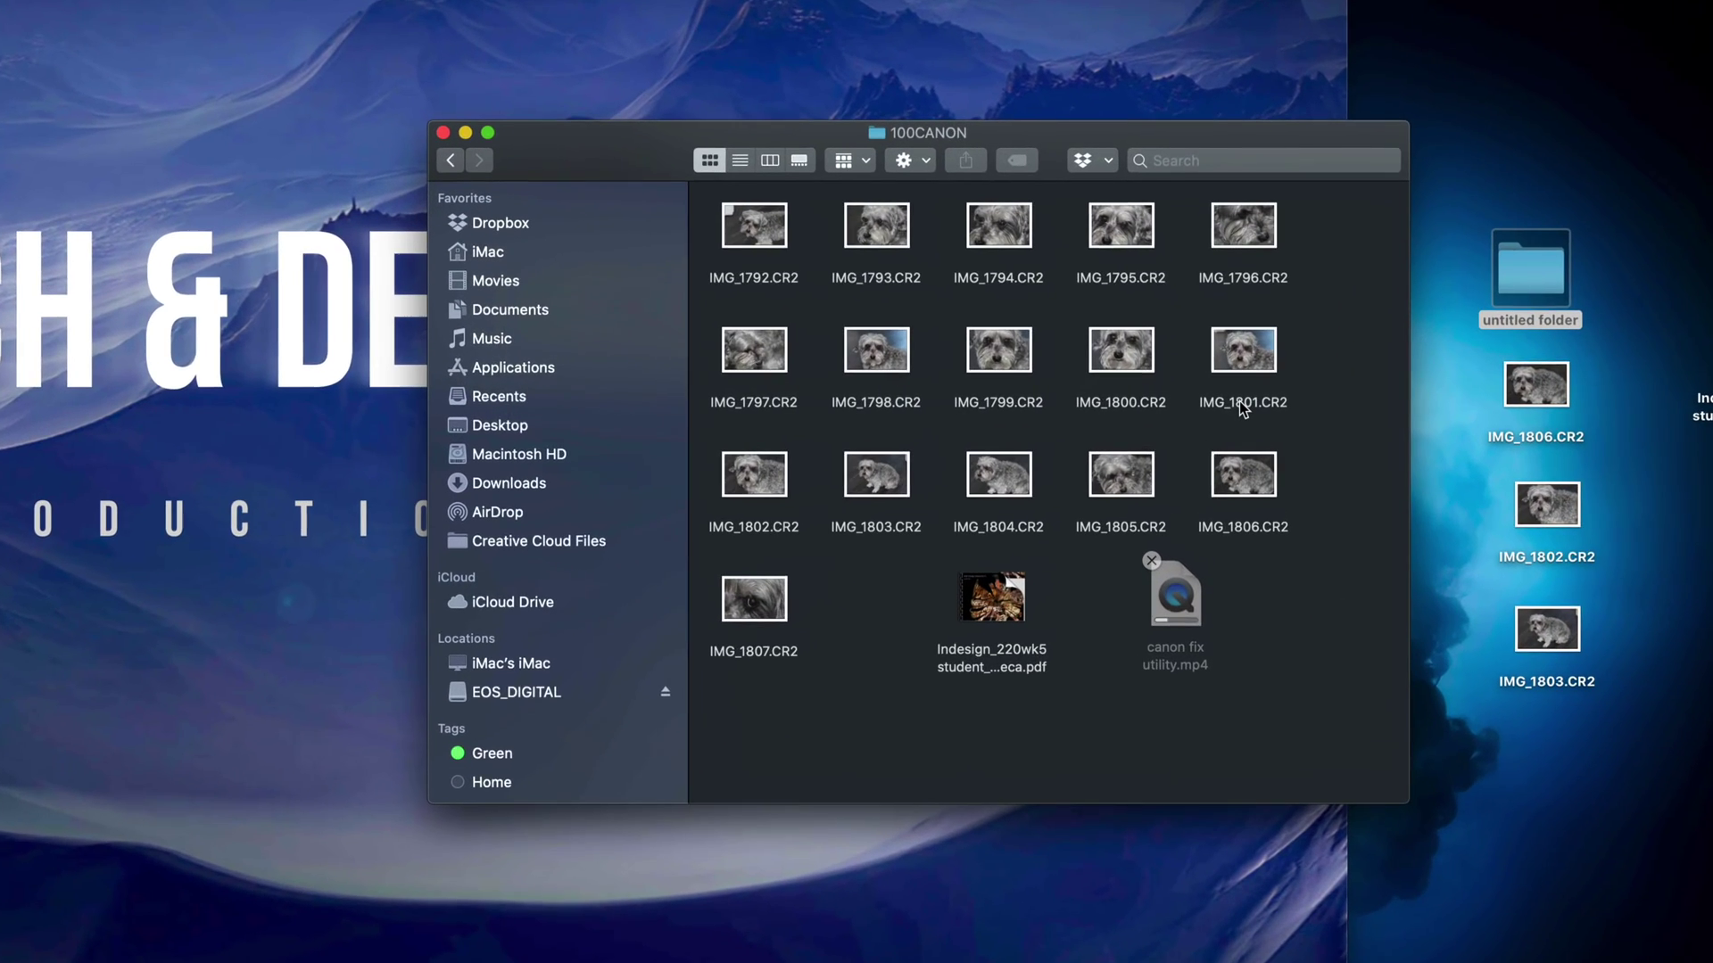
drag(1342, 256, 849, 505)
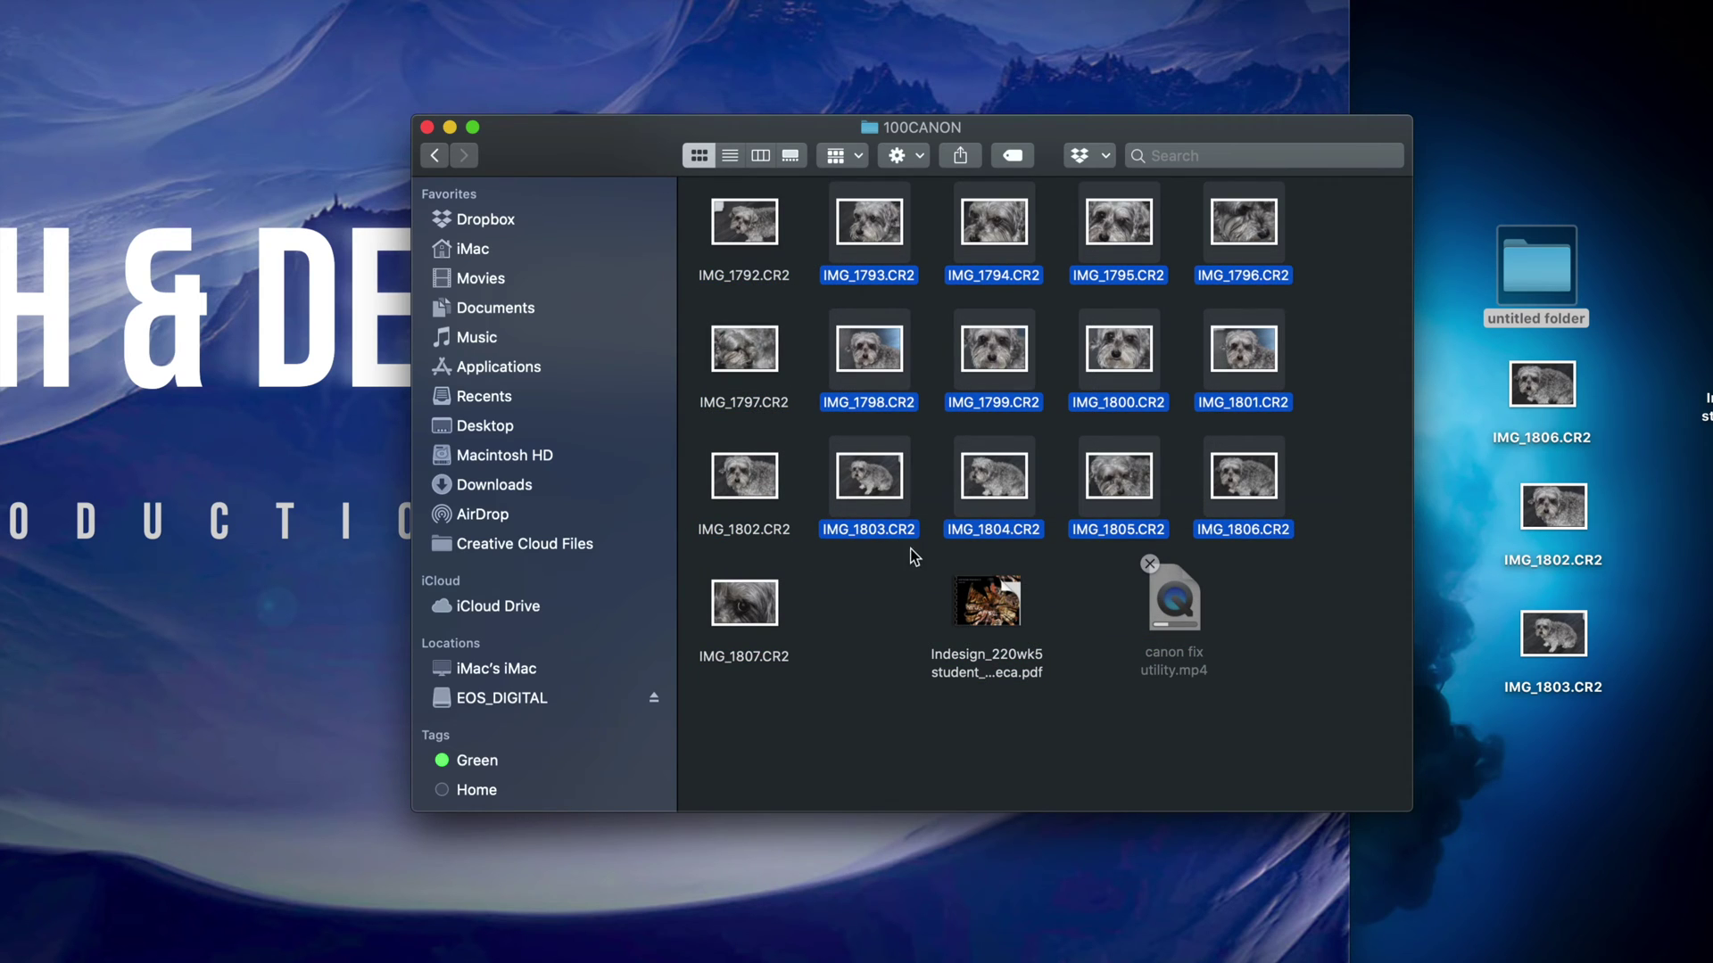
- Select all with Cmd+A, deselect the PDF and mp4, then open the untitled folder
click(876, 587)
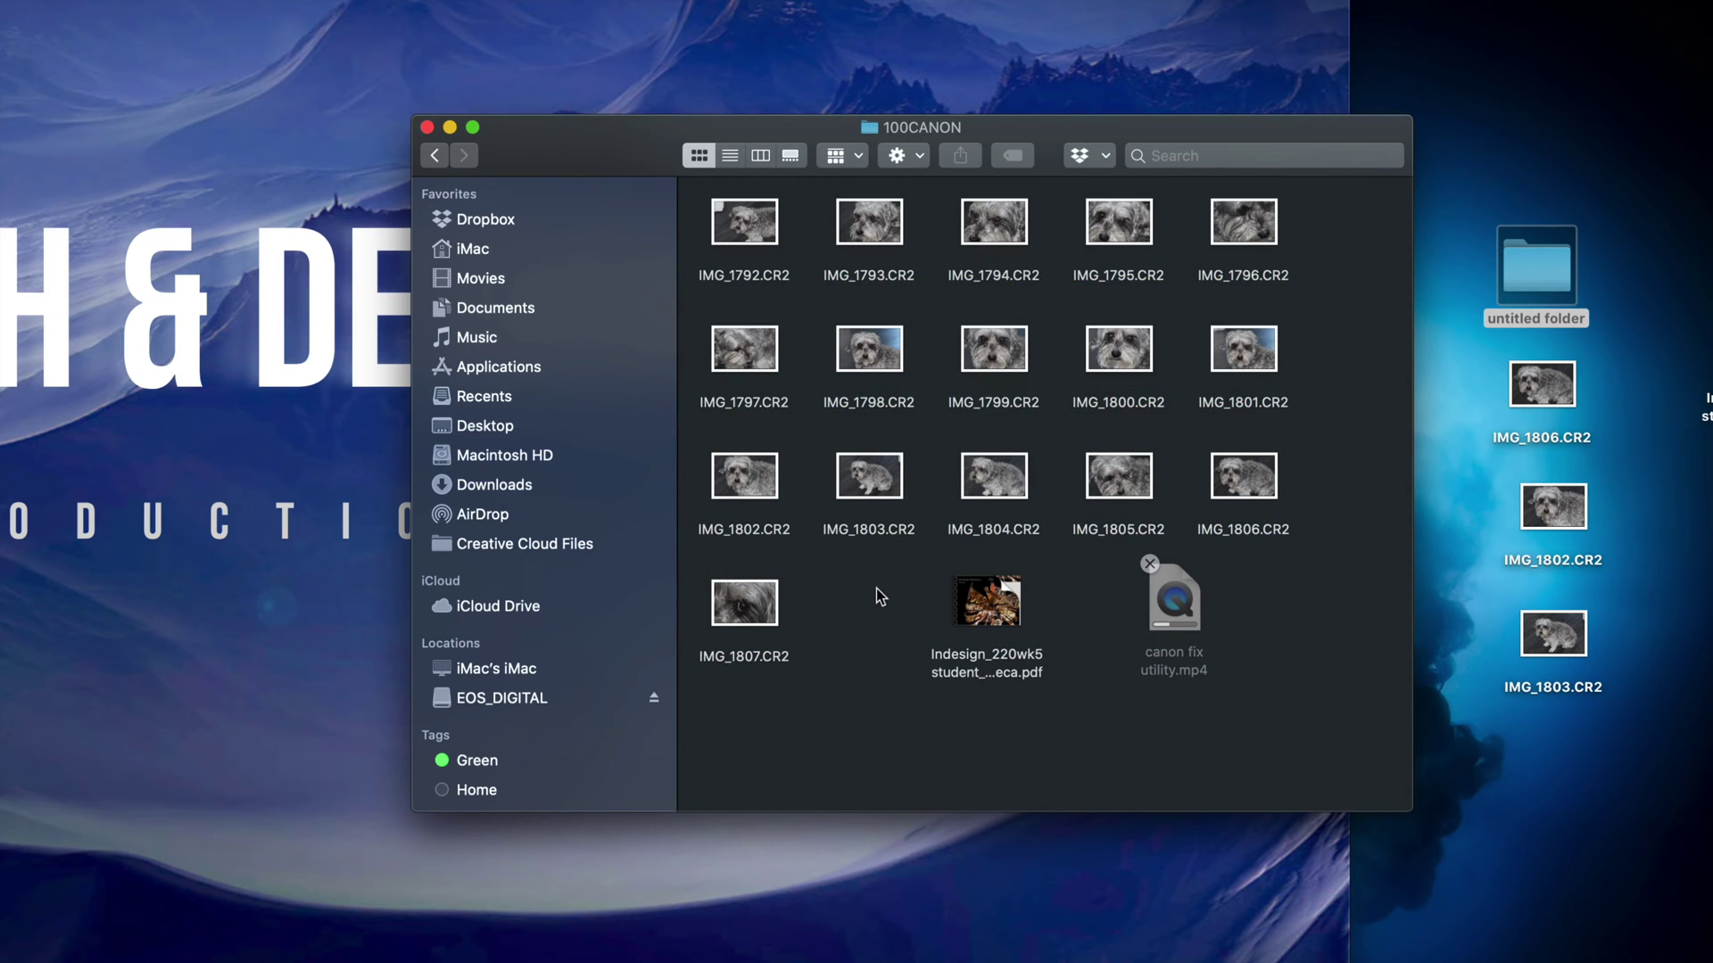
key(super+a)
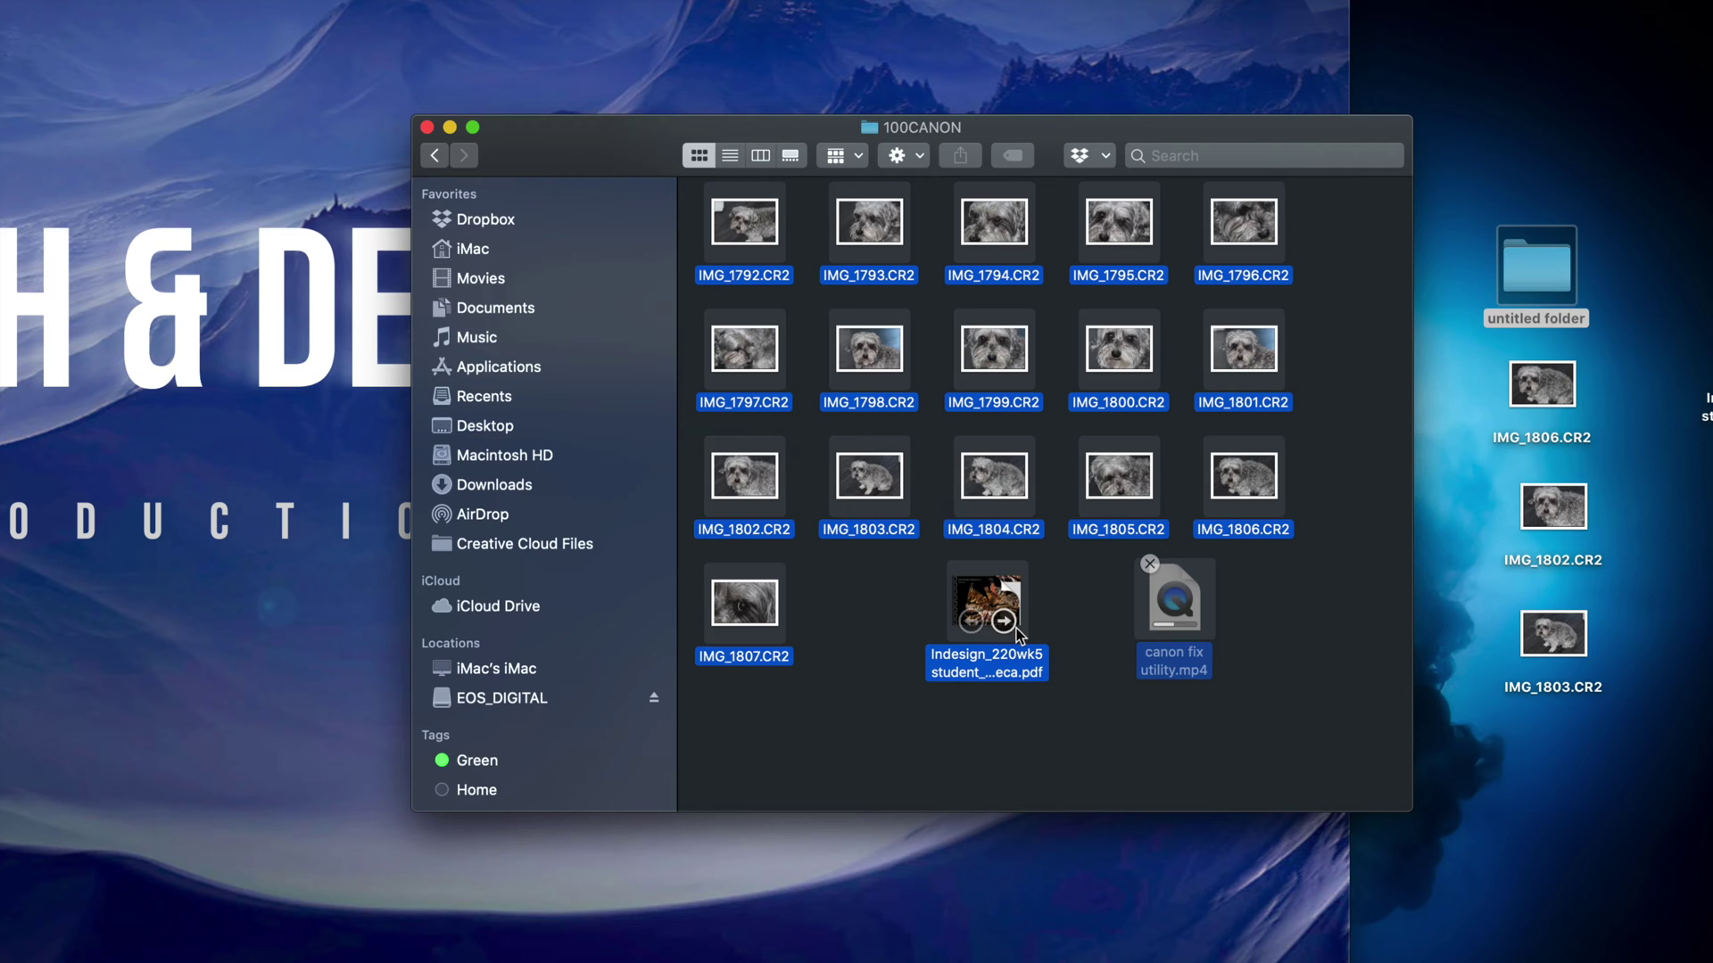
click(1008, 618)
super+click(1014, 593)
super+click(1145, 612)
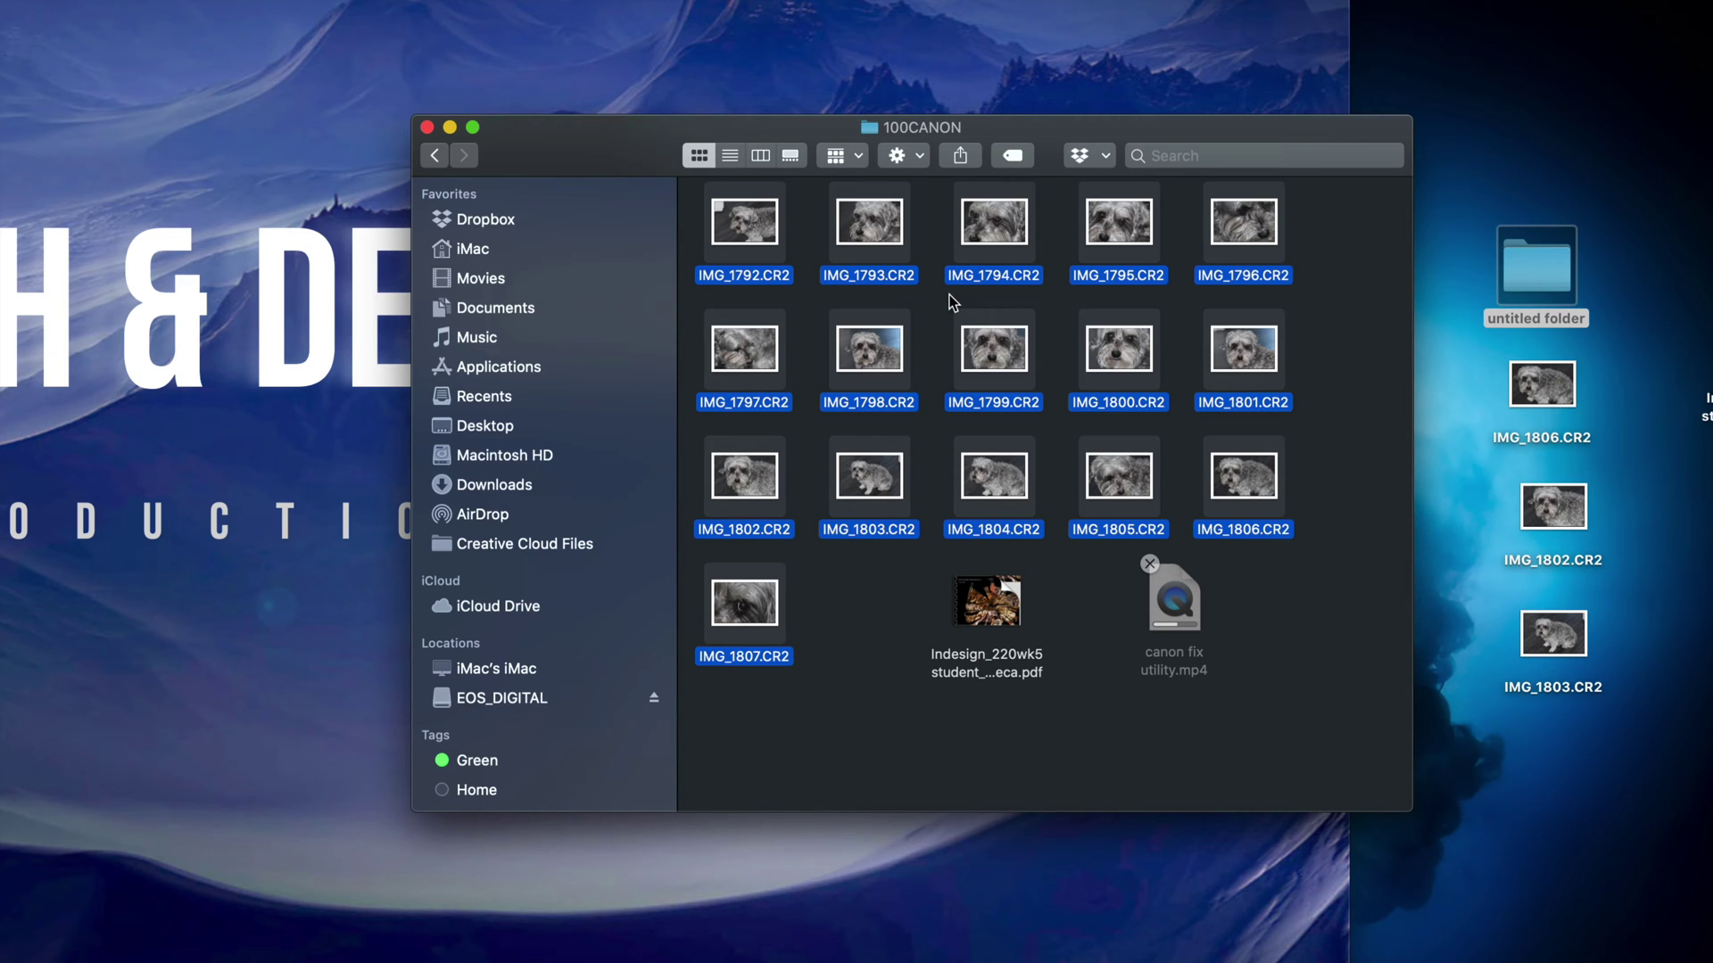
double_click(1553, 280)
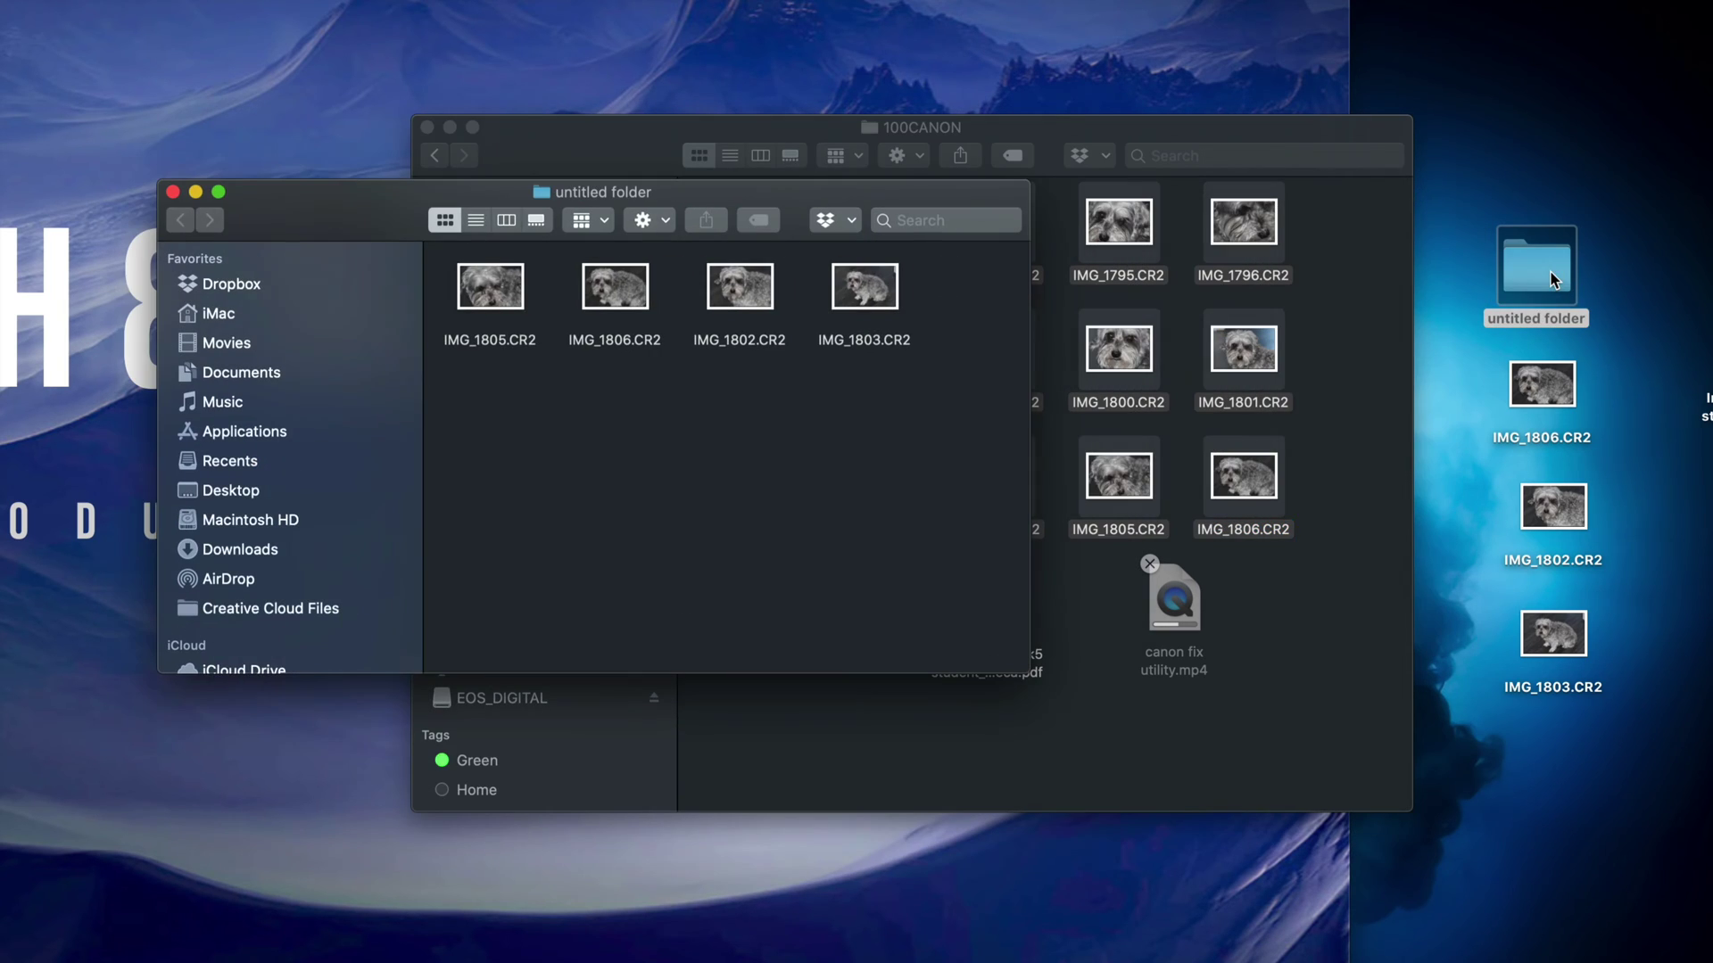
- Paste the sixteen CR2 photos into the untitled folder, replacing both conflicting files
drag(945, 202, 1073, 382)
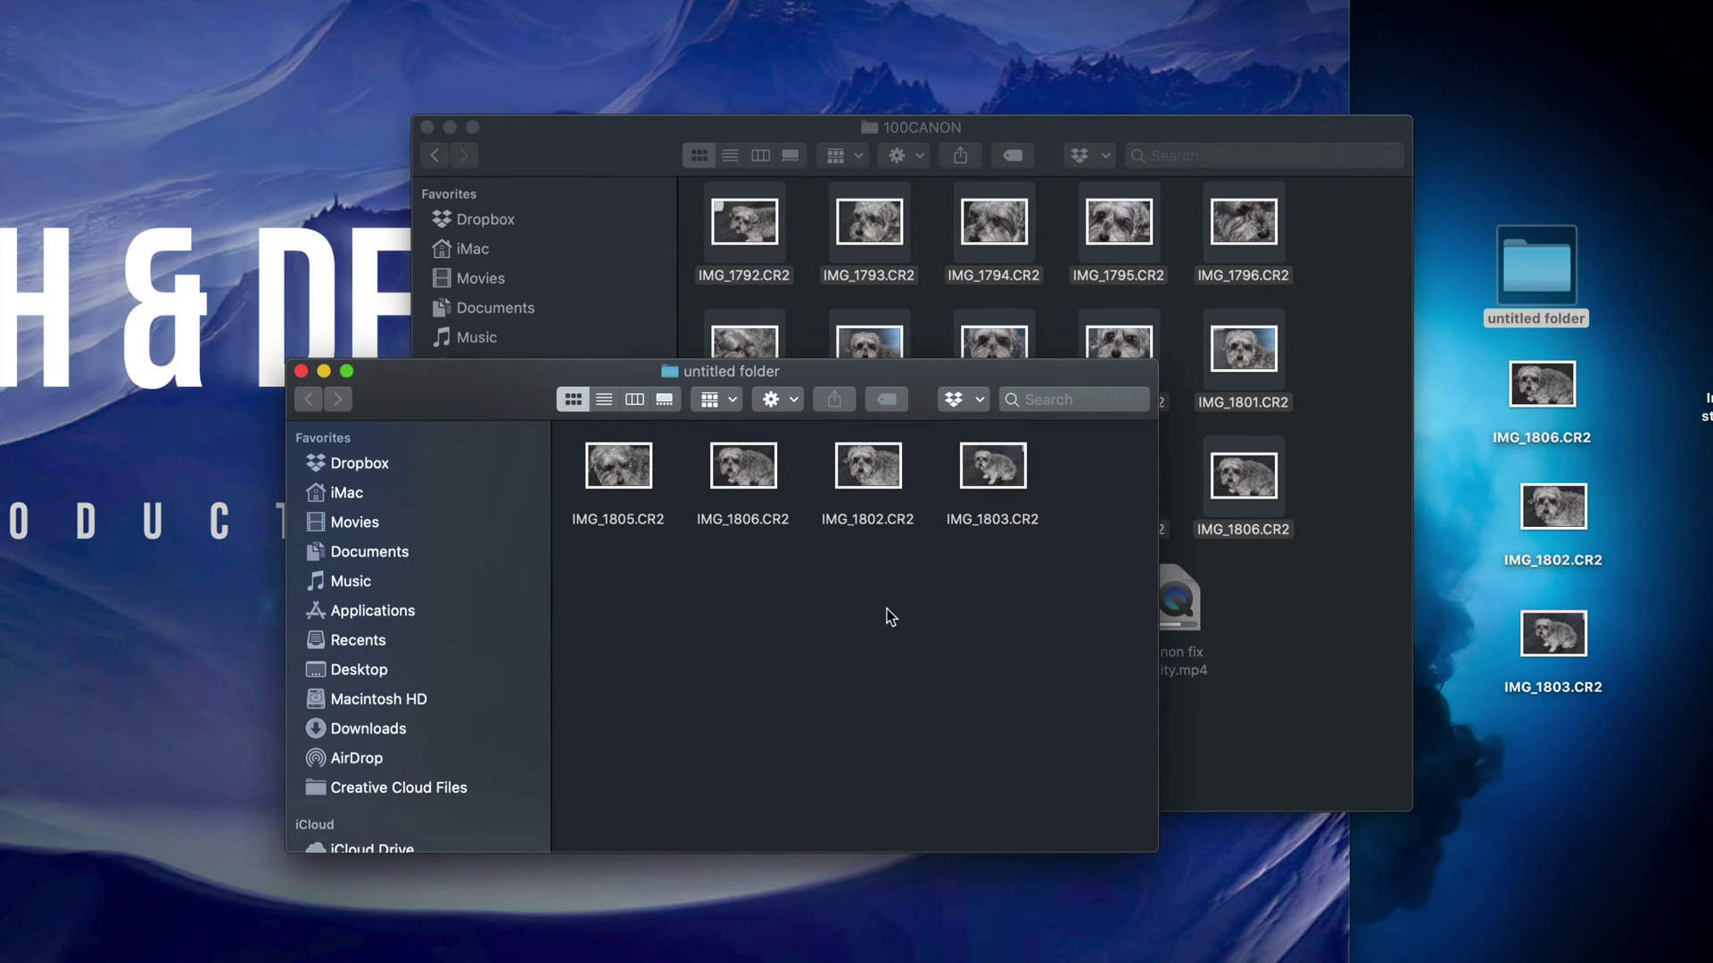
key(super+alt+v)
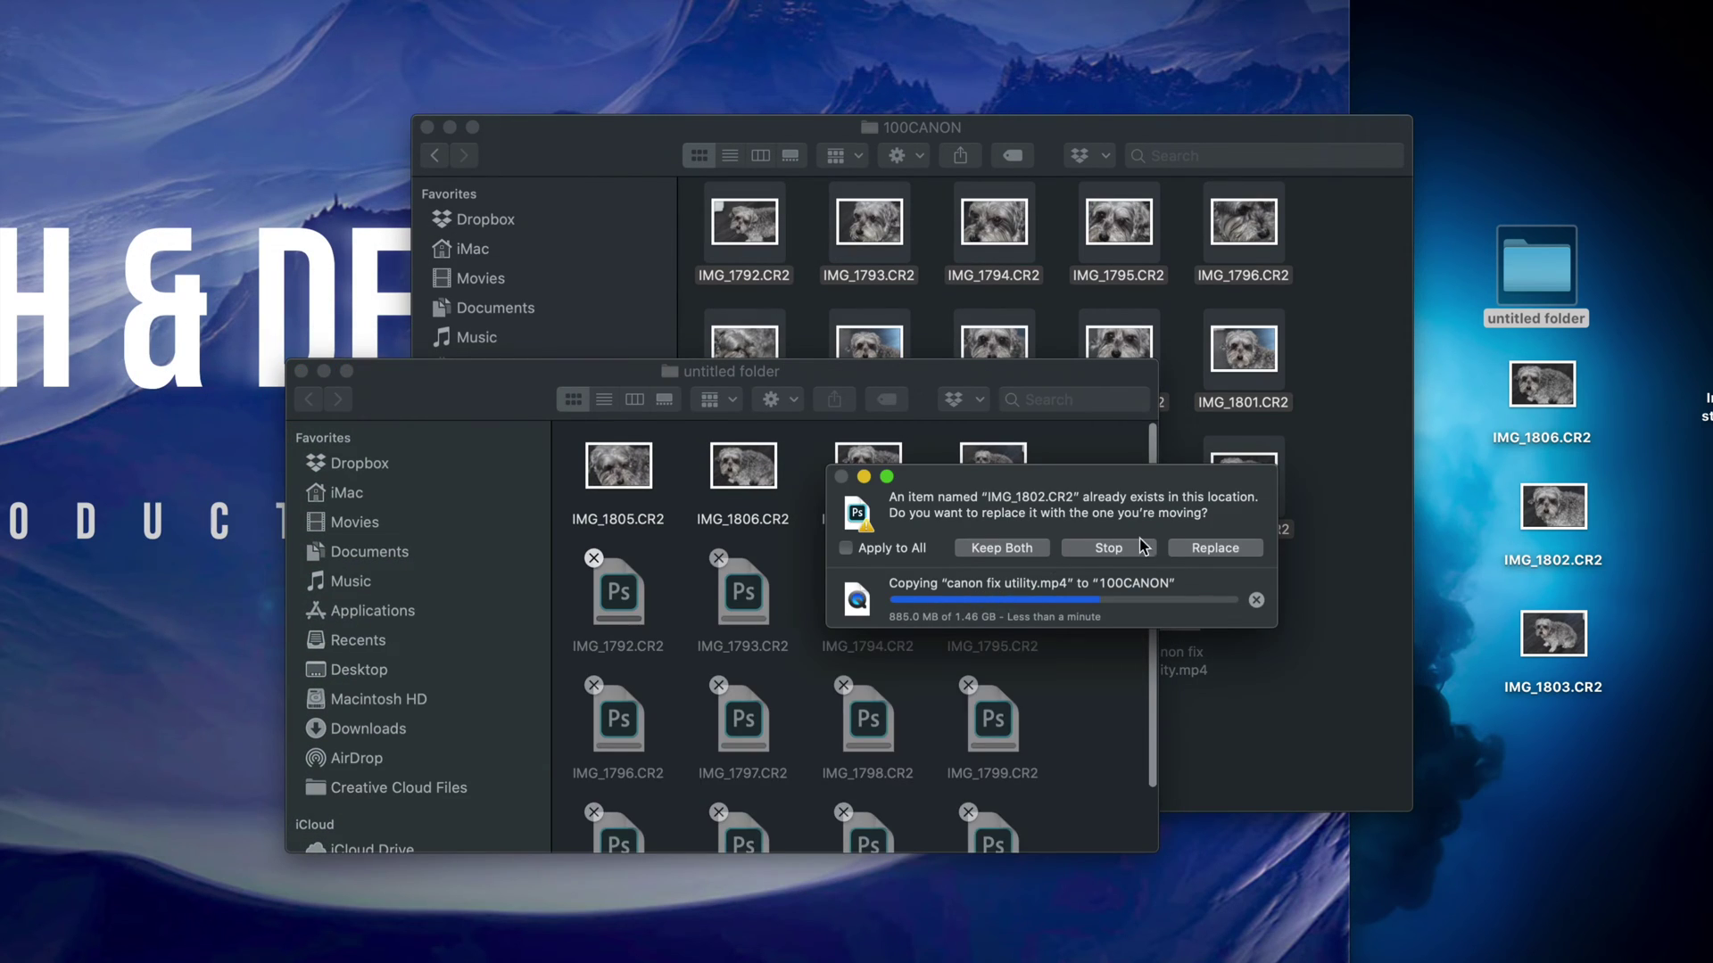
click(1209, 546)
click(1210, 542)
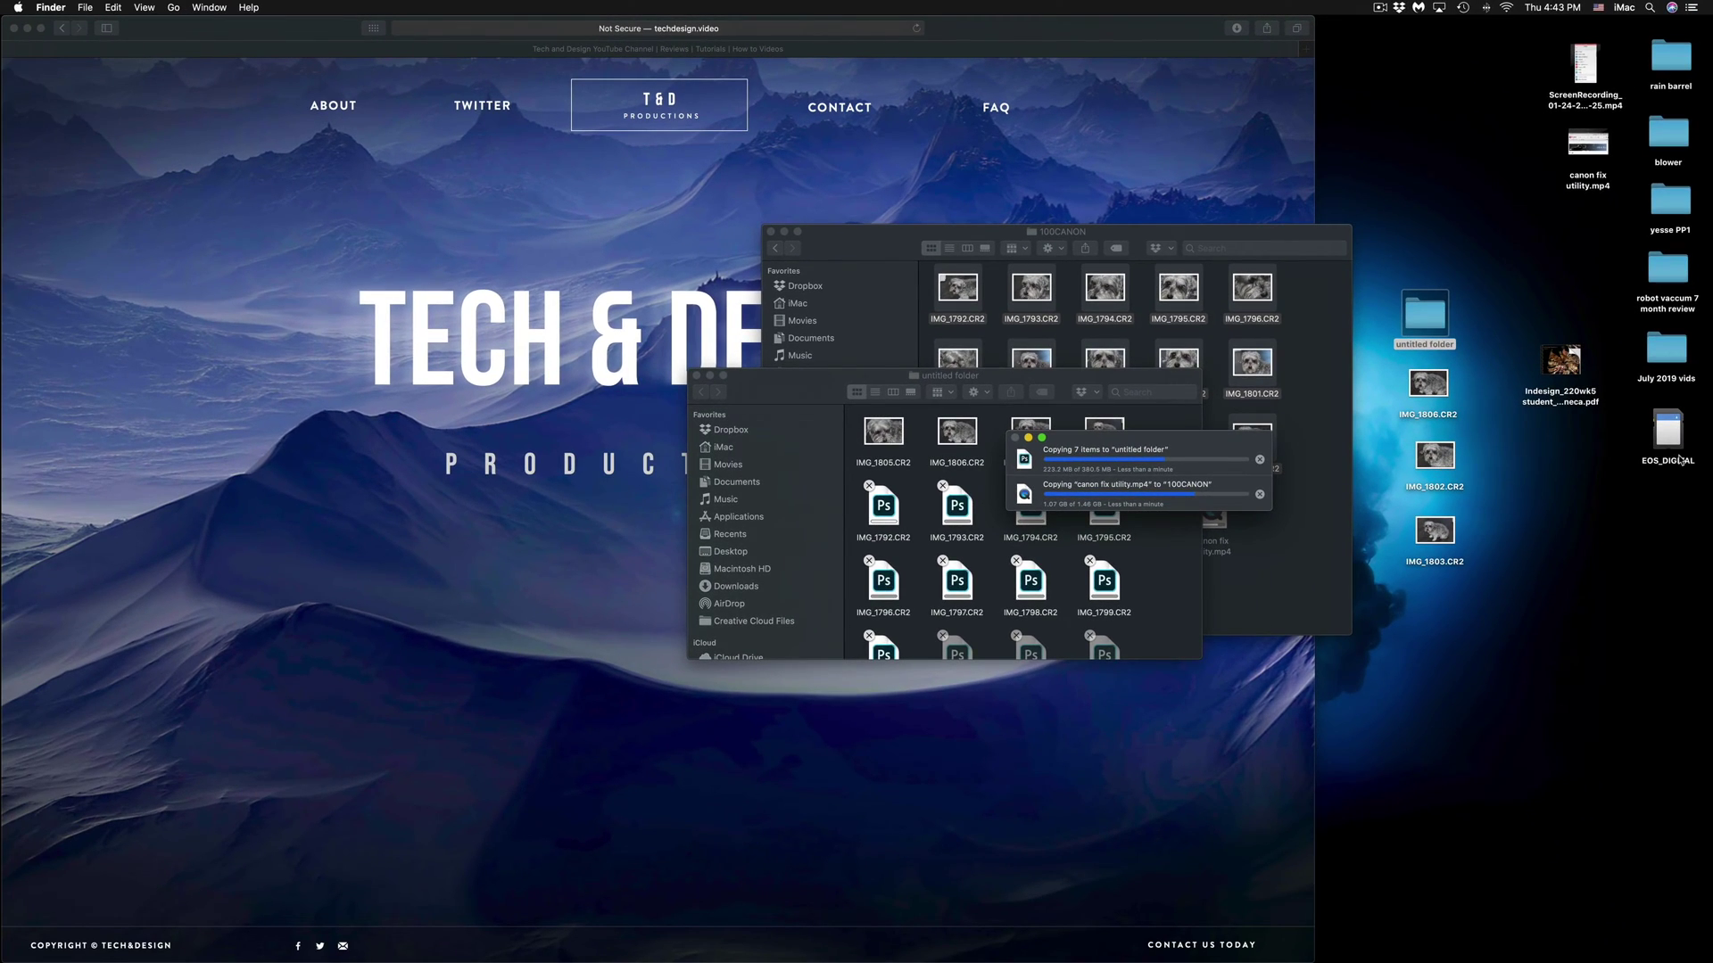
- Open Get Info on EOS_DIGITAL to check its MS-DOS (FAT32) format and 33.27 GB capacity
click(1669, 480)
drag(1666, 444, 1547, 475)
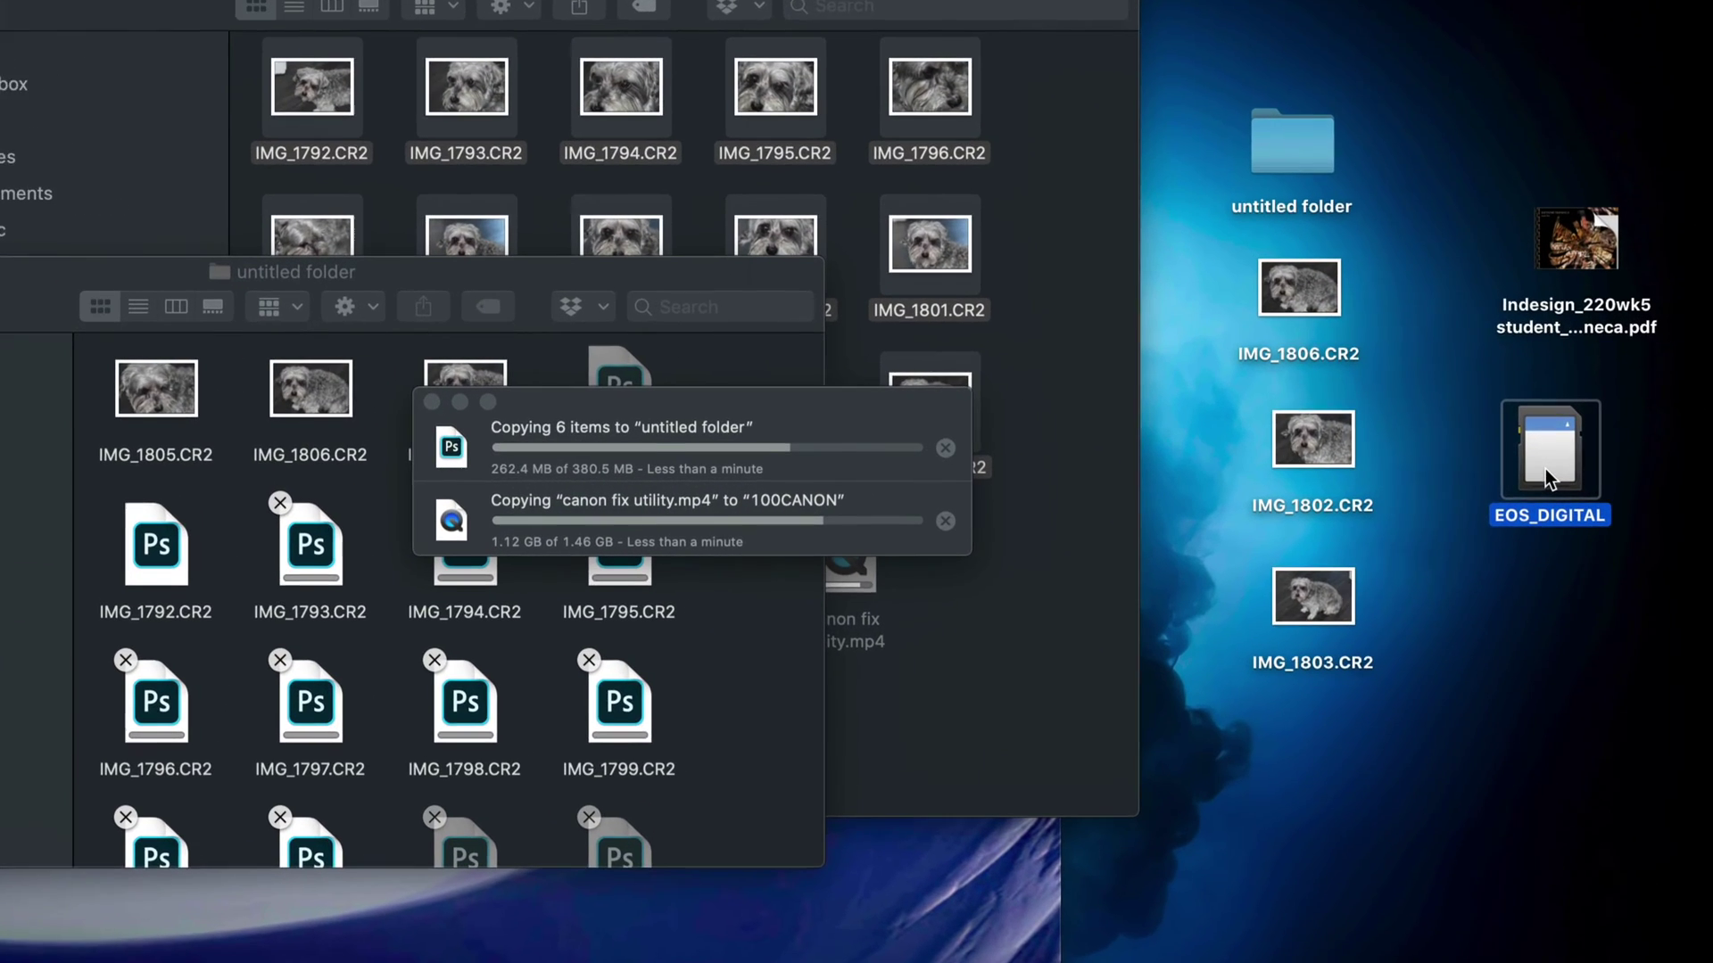
right_click(1545, 469)
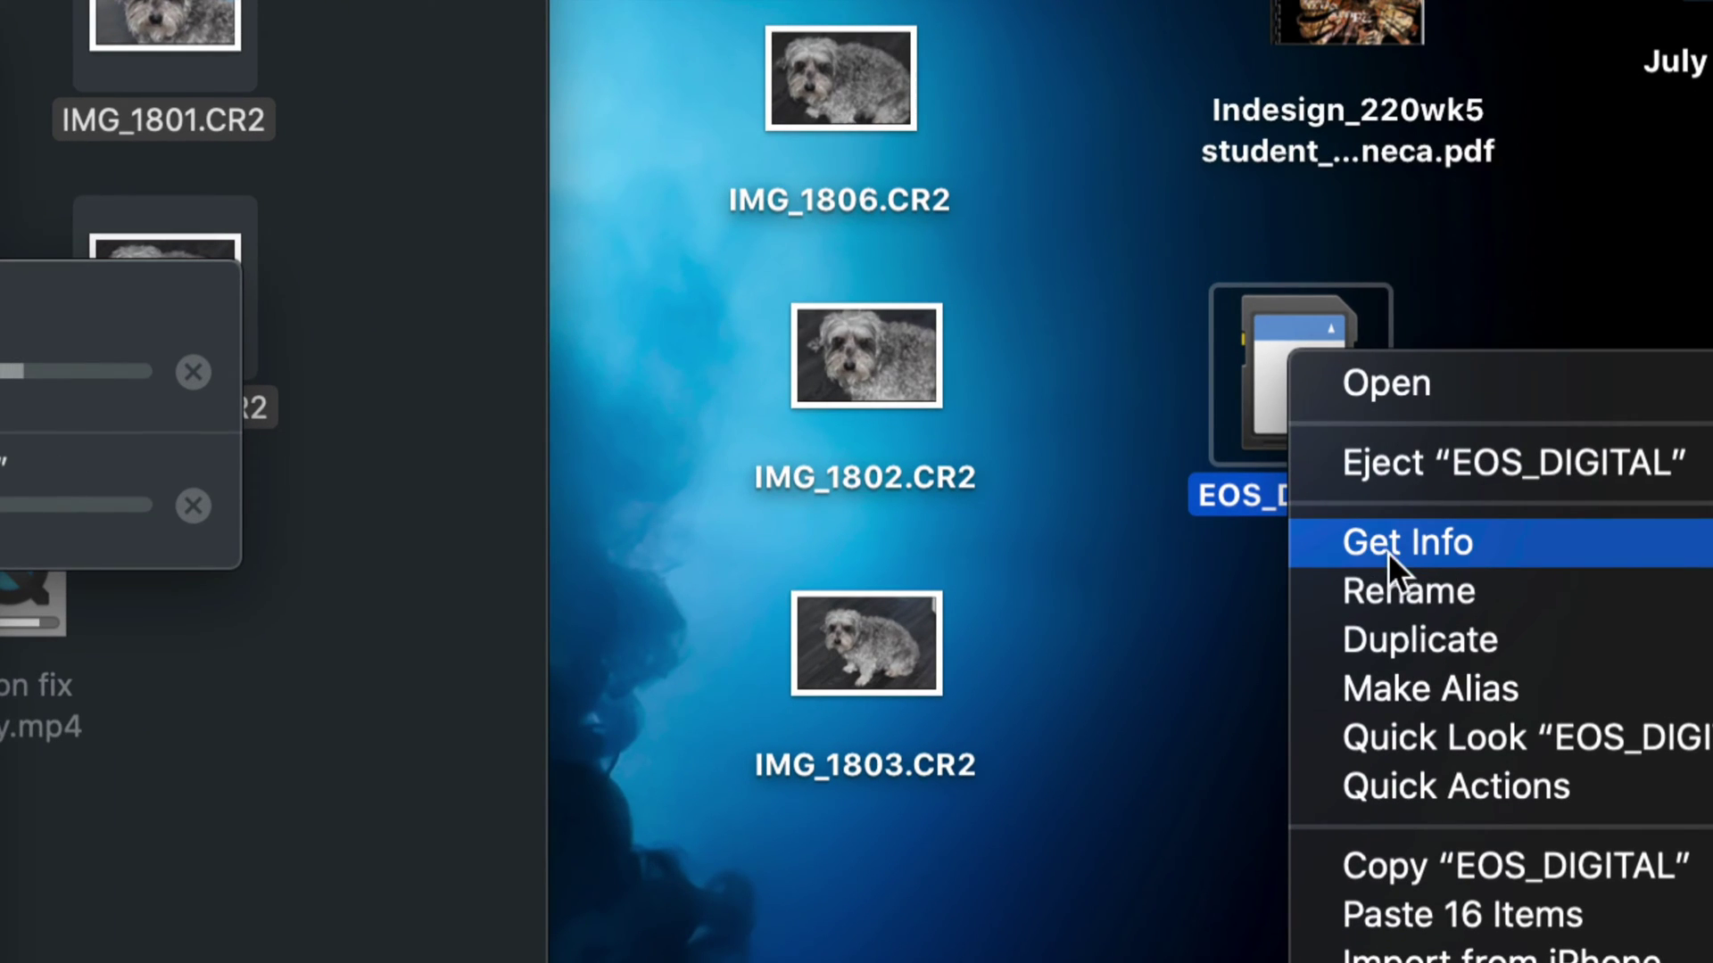
click(1384, 544)
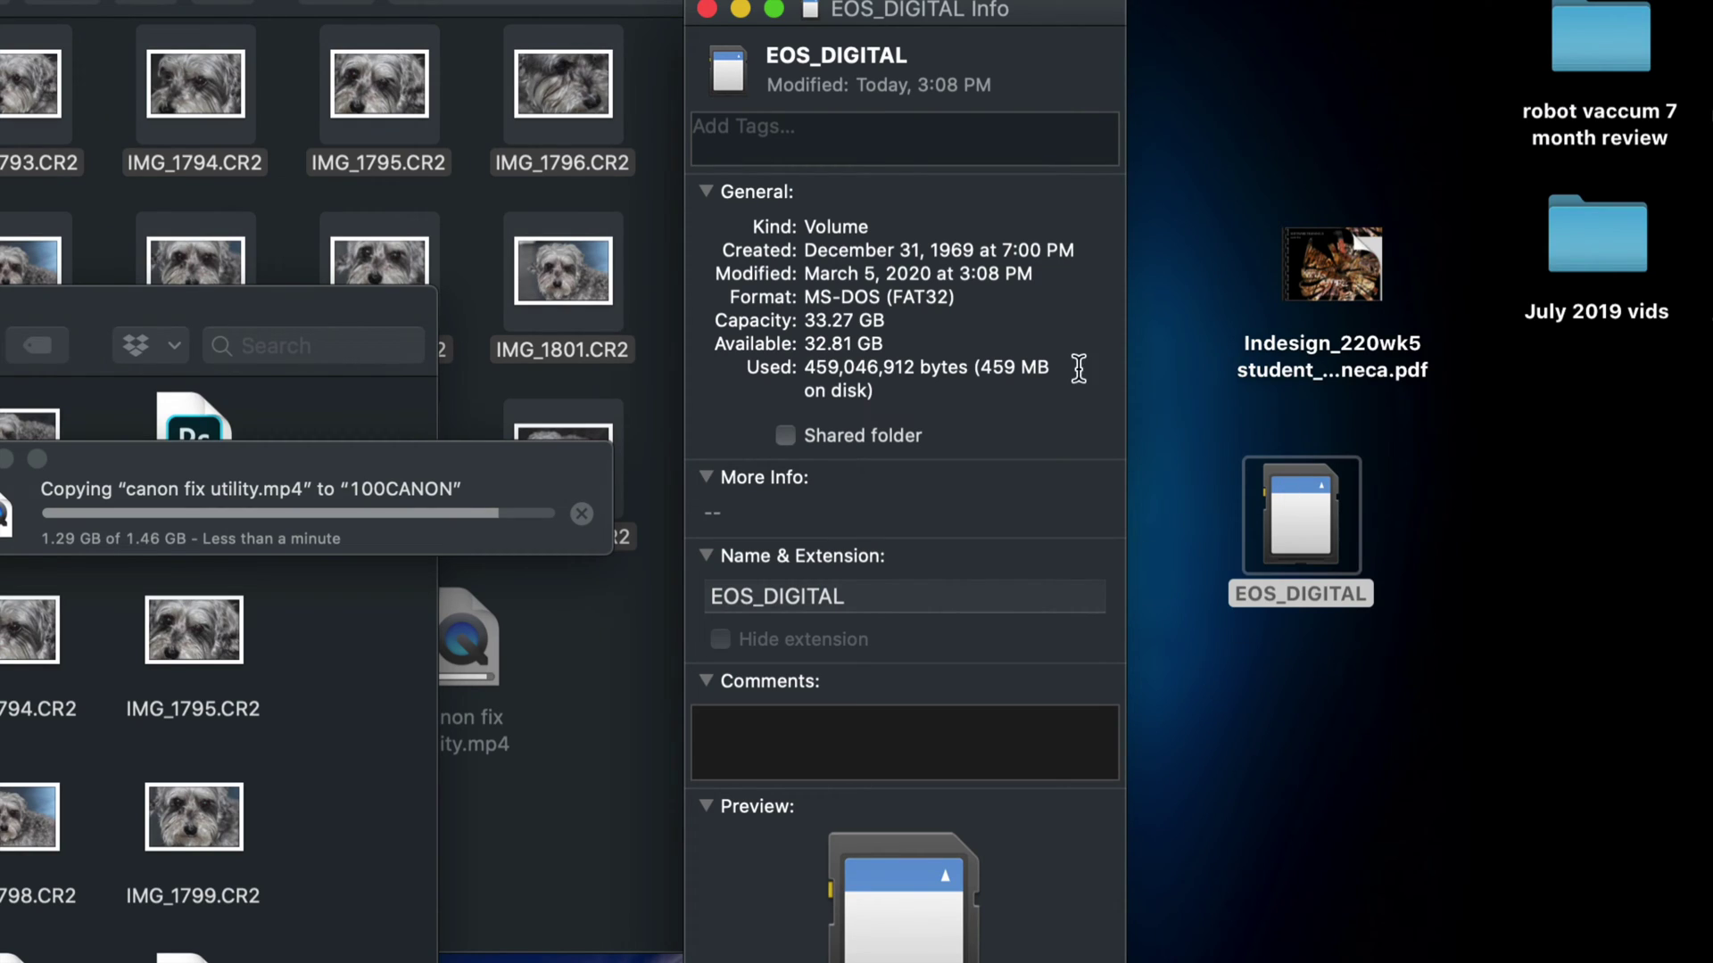
drag(943, 27, 1035, 38)
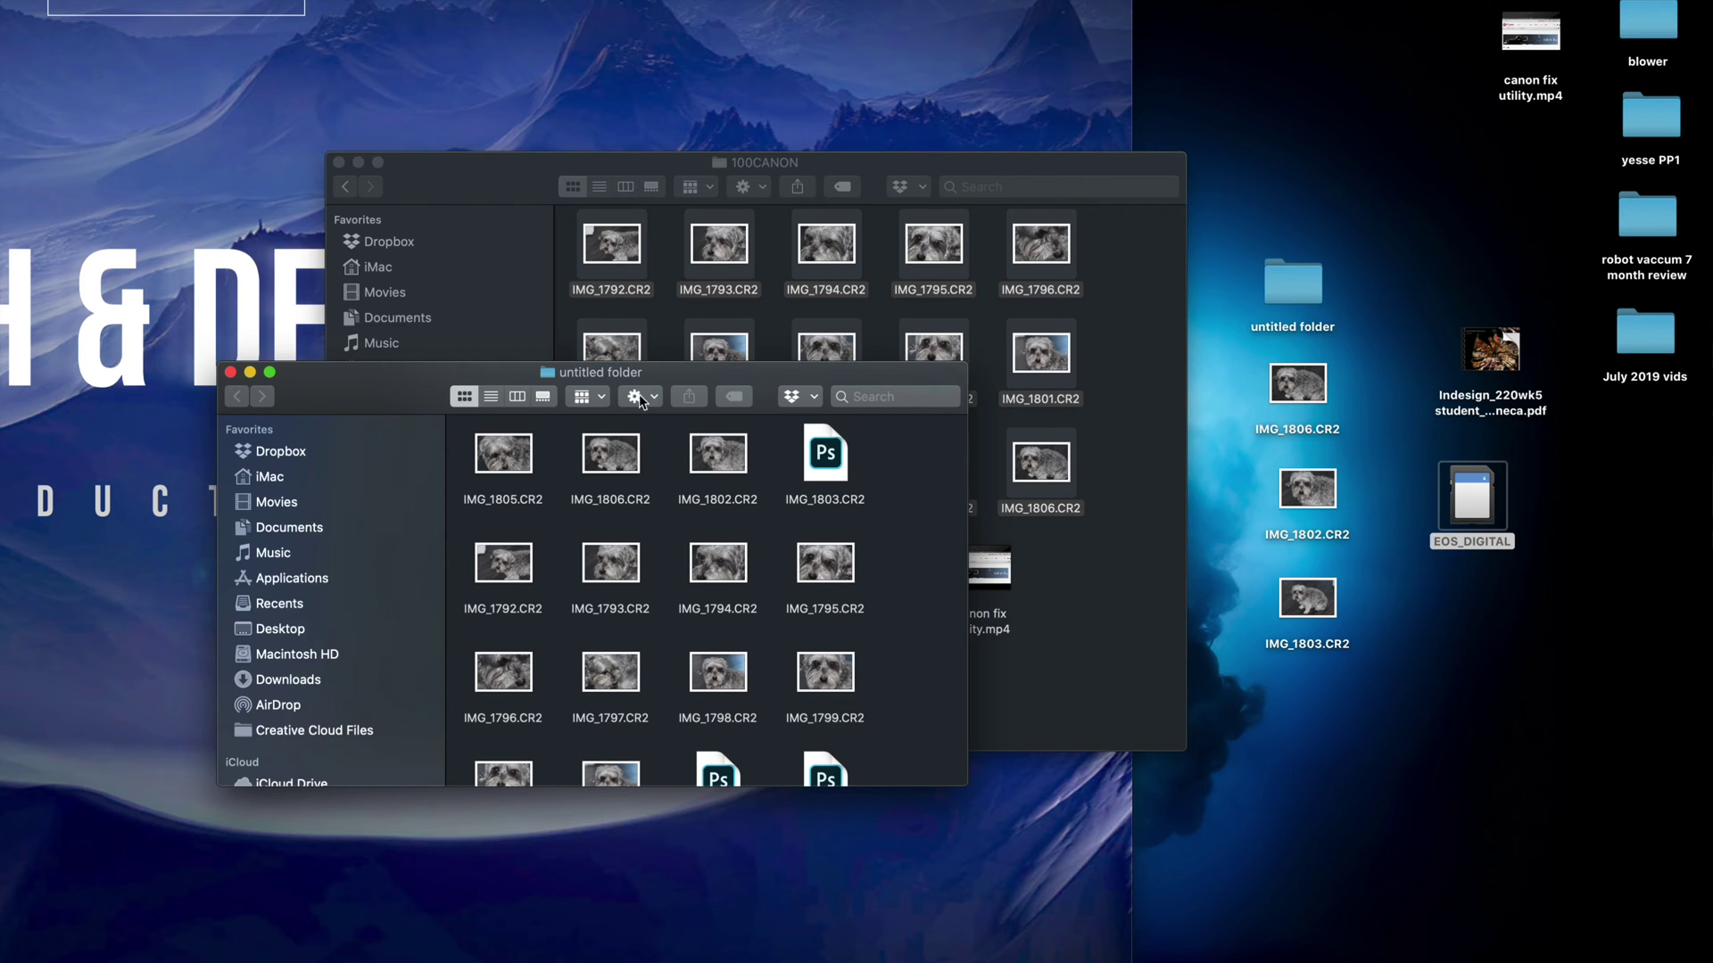
- Close the untitled folder window and clear the file selection in 100CANON
click(230, 372)
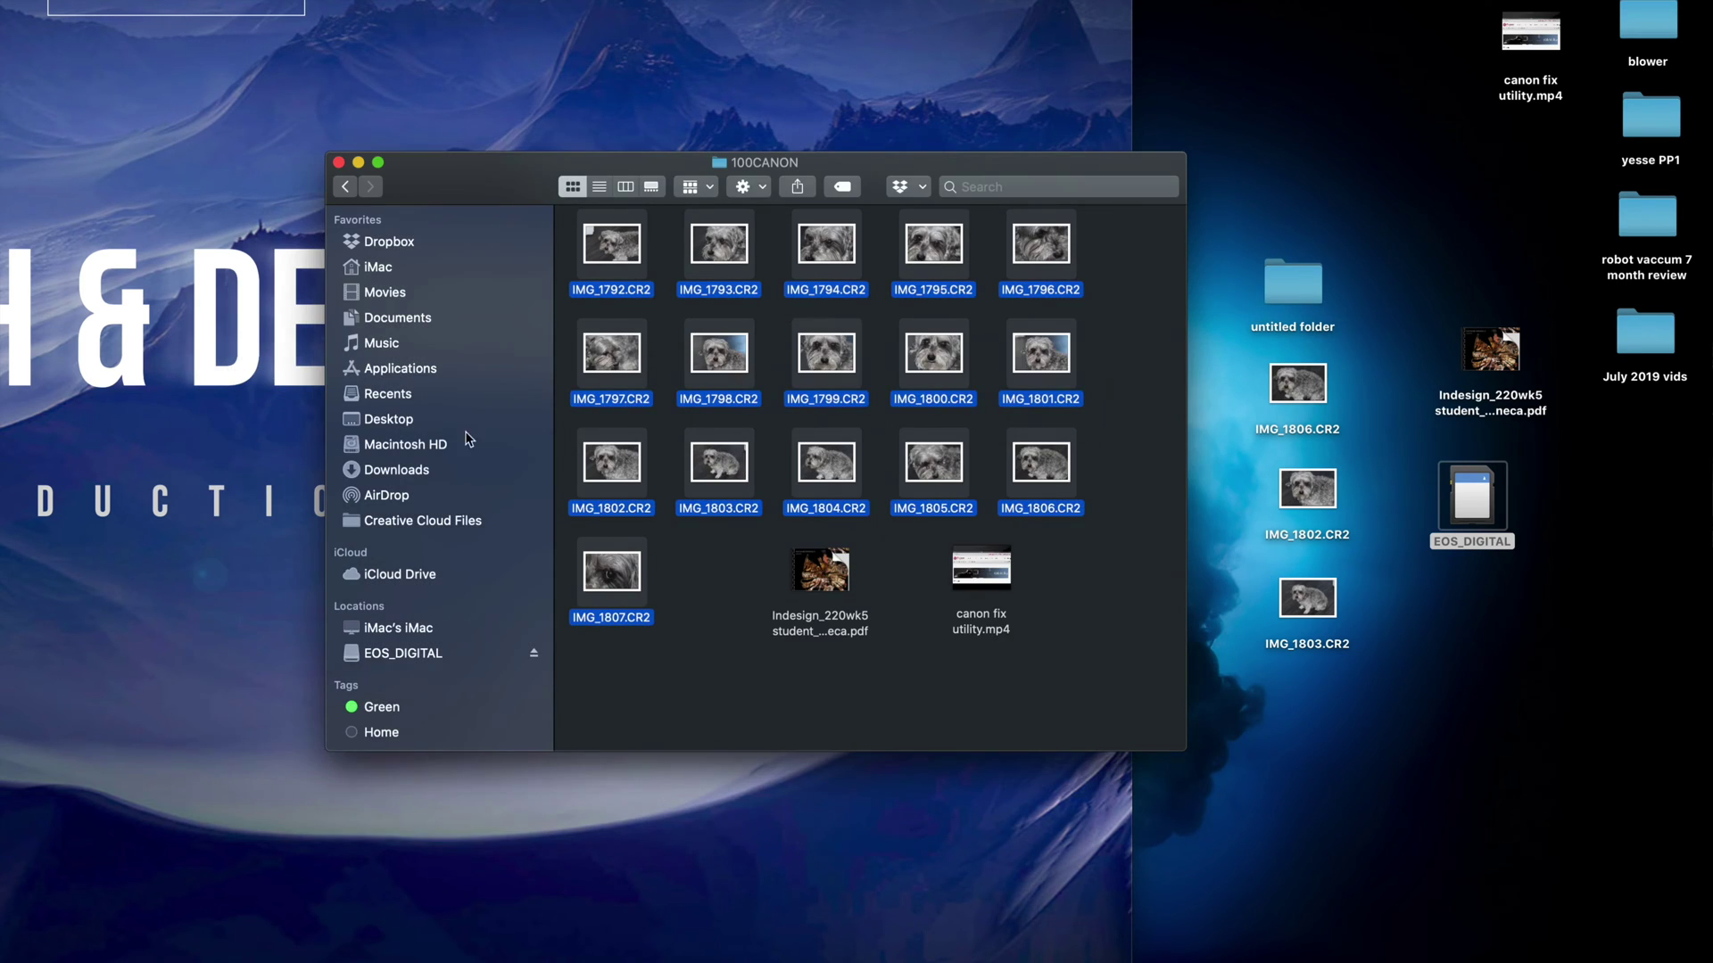
click(1022, 622)
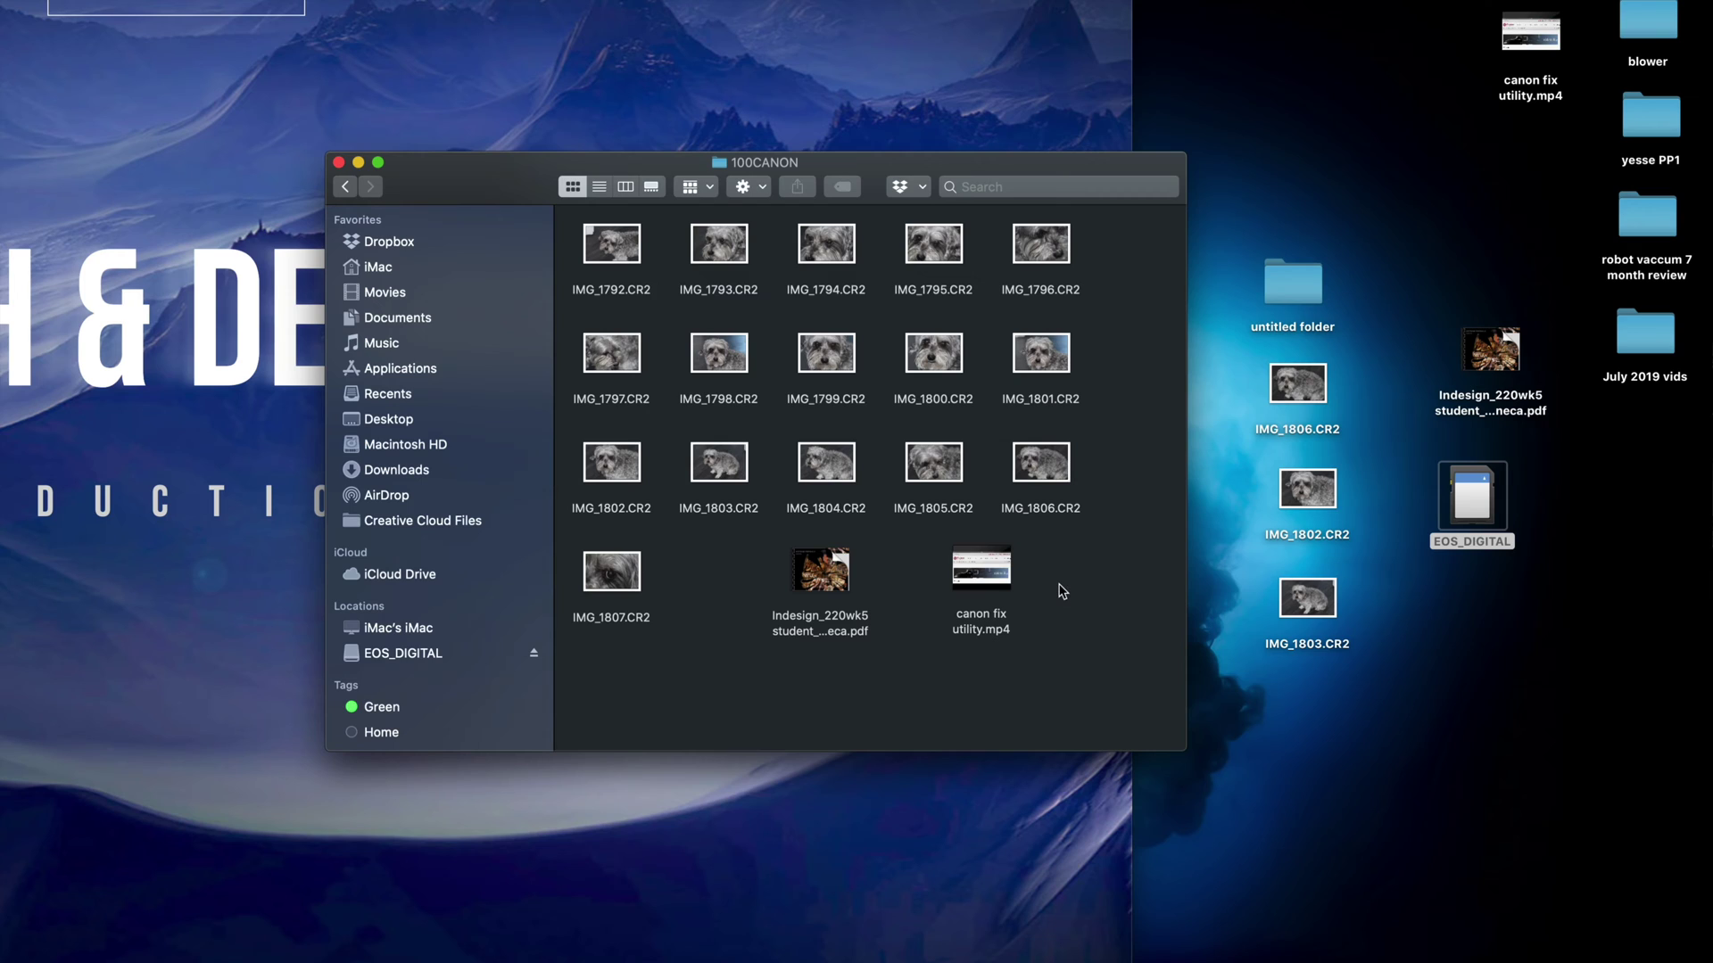
drag(1058, 578, 947, 630)
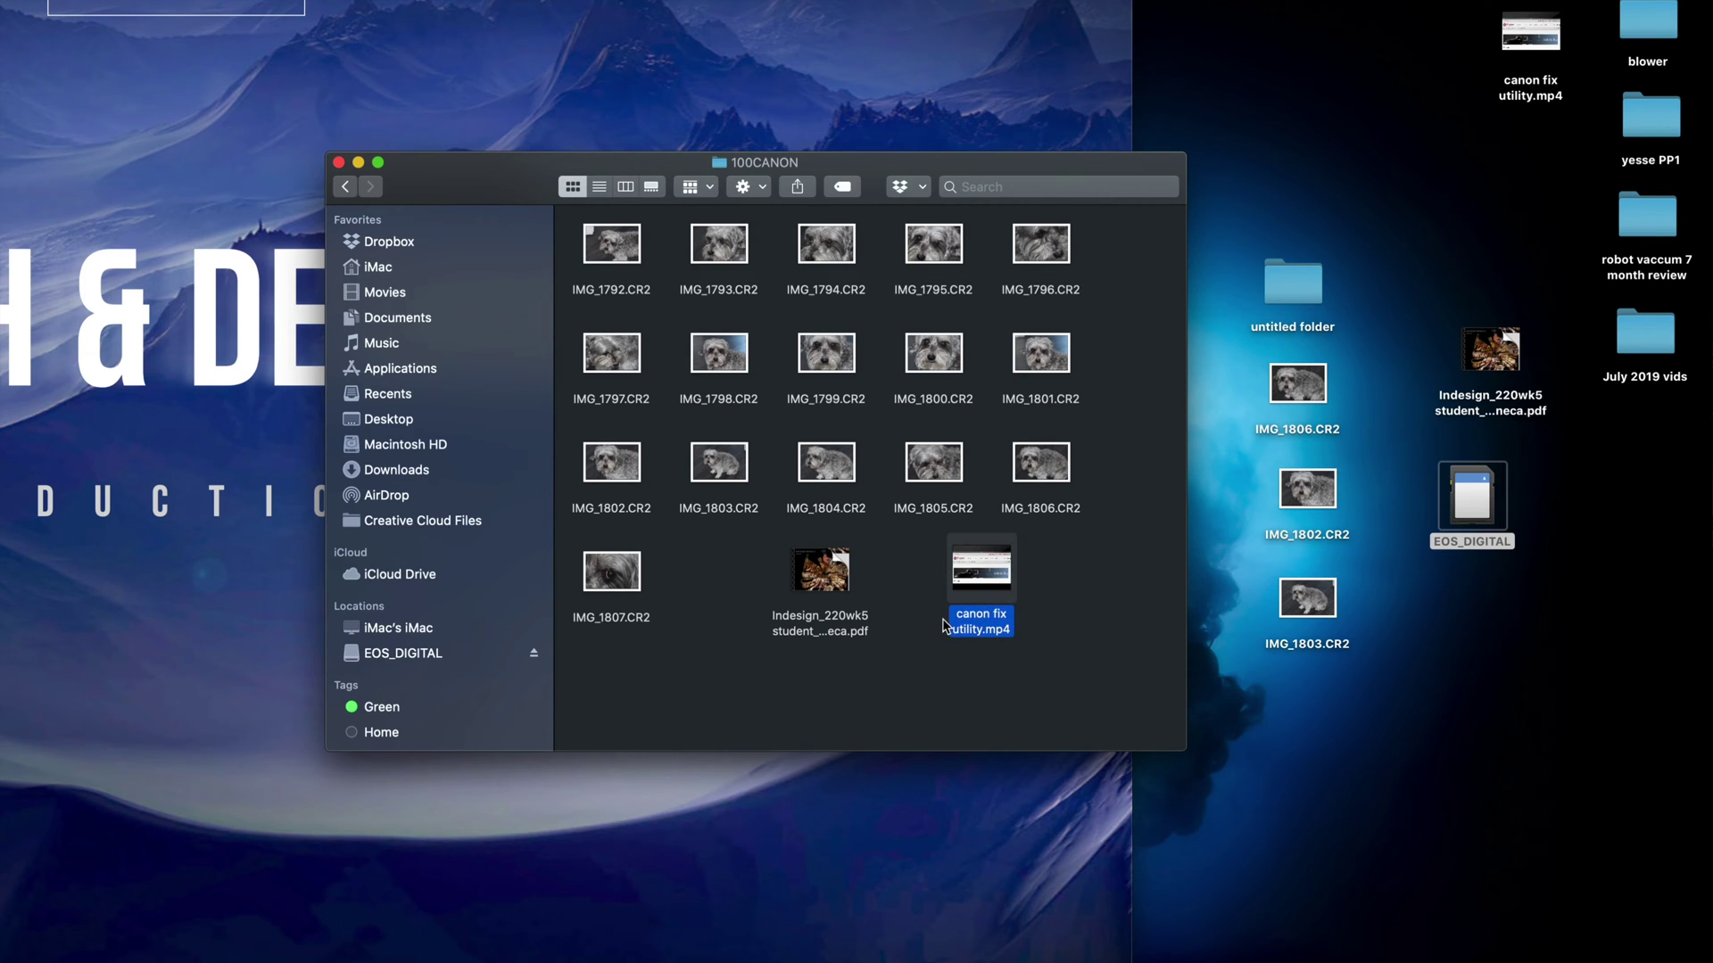
- Move the InDesign PDF from 100CANON to the Trash and nudge the window slightly left
click(826, 565)
click(872, 574)
click(838, 565)
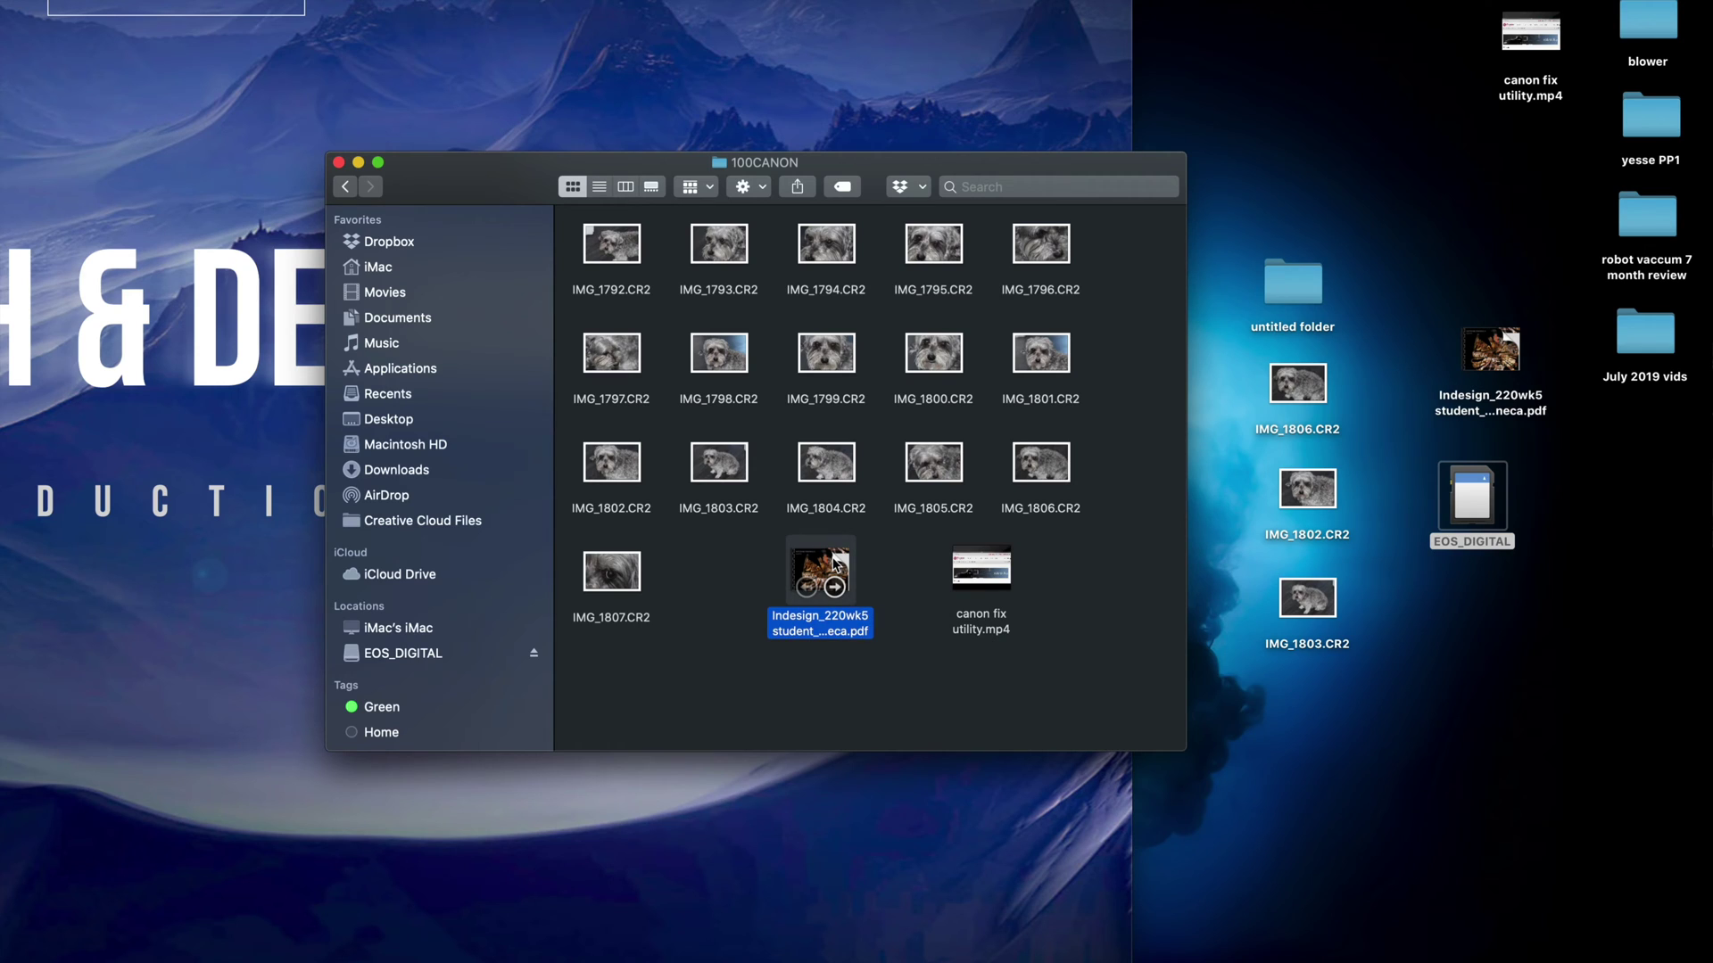
key(super+BackSpace)
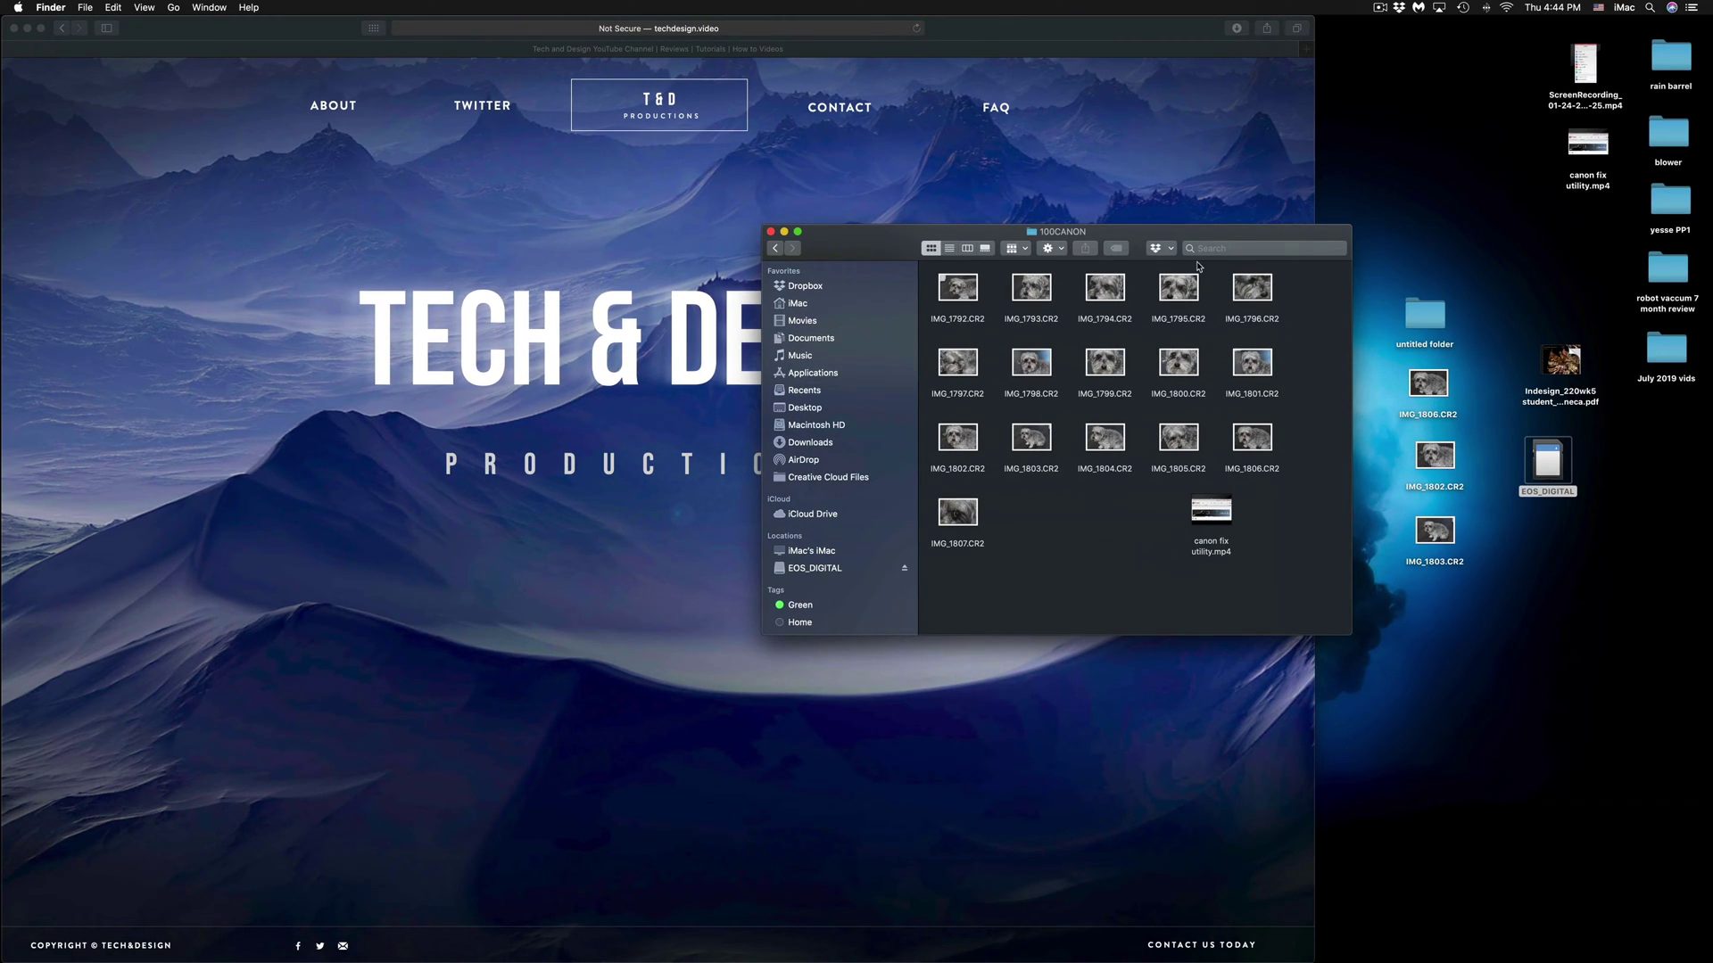
drag(1187, 235, 1119, 231)
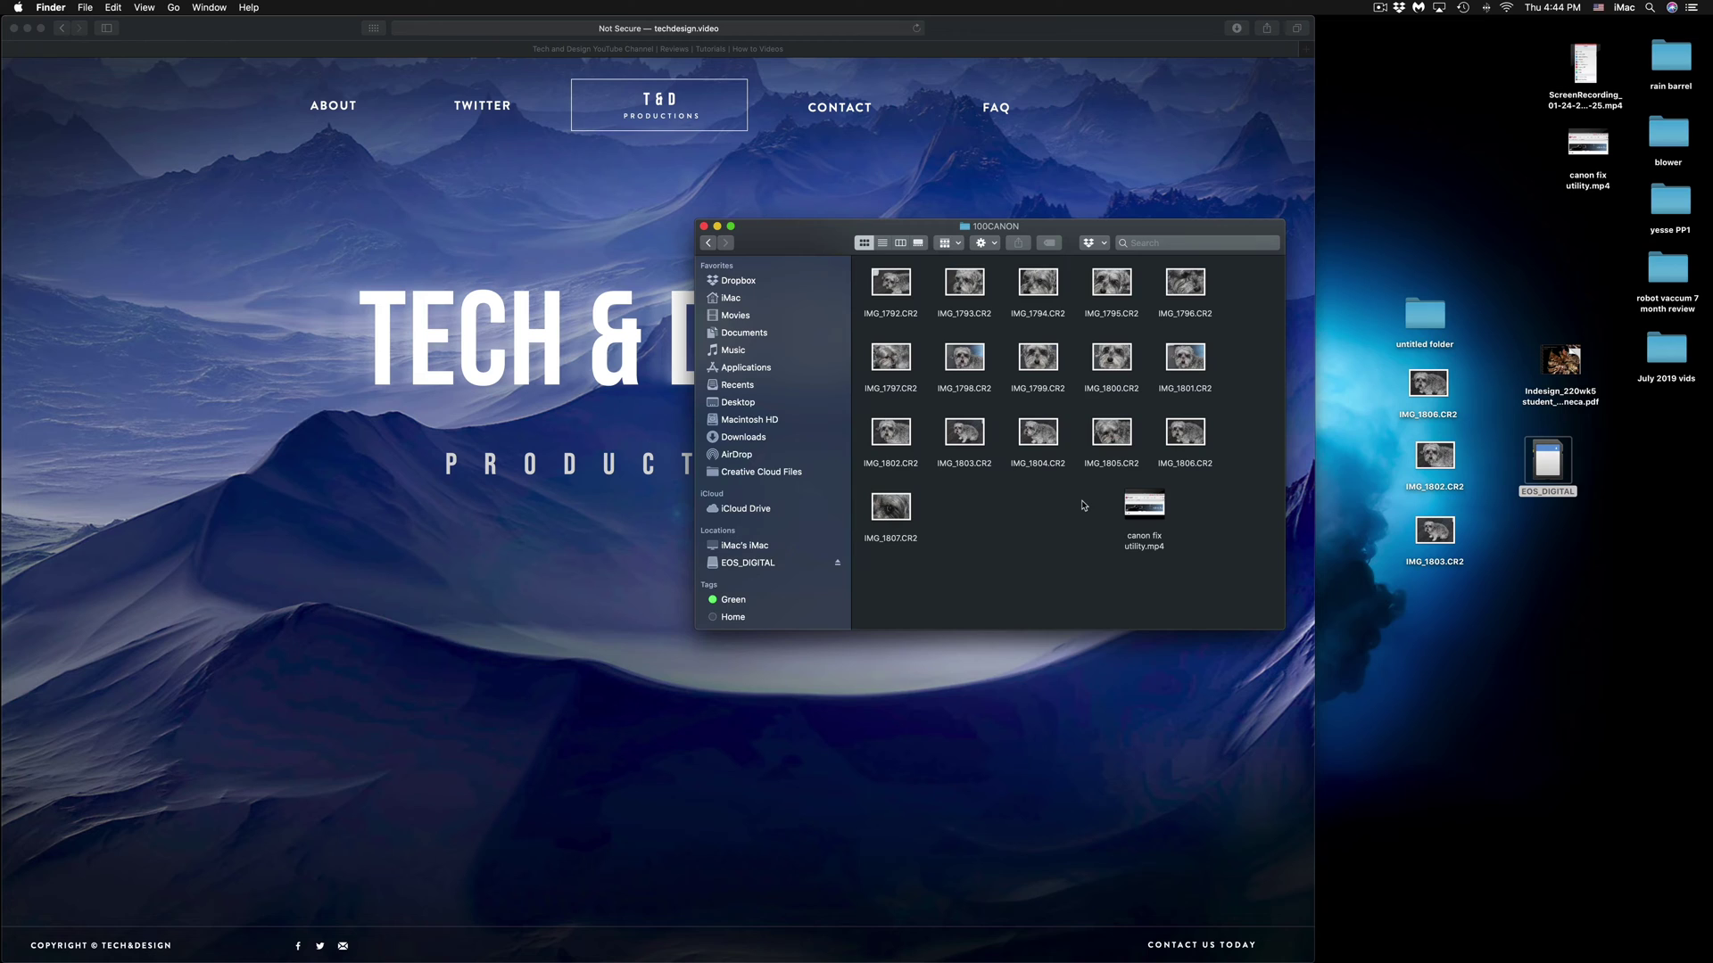
mouse_move(1400, 946)
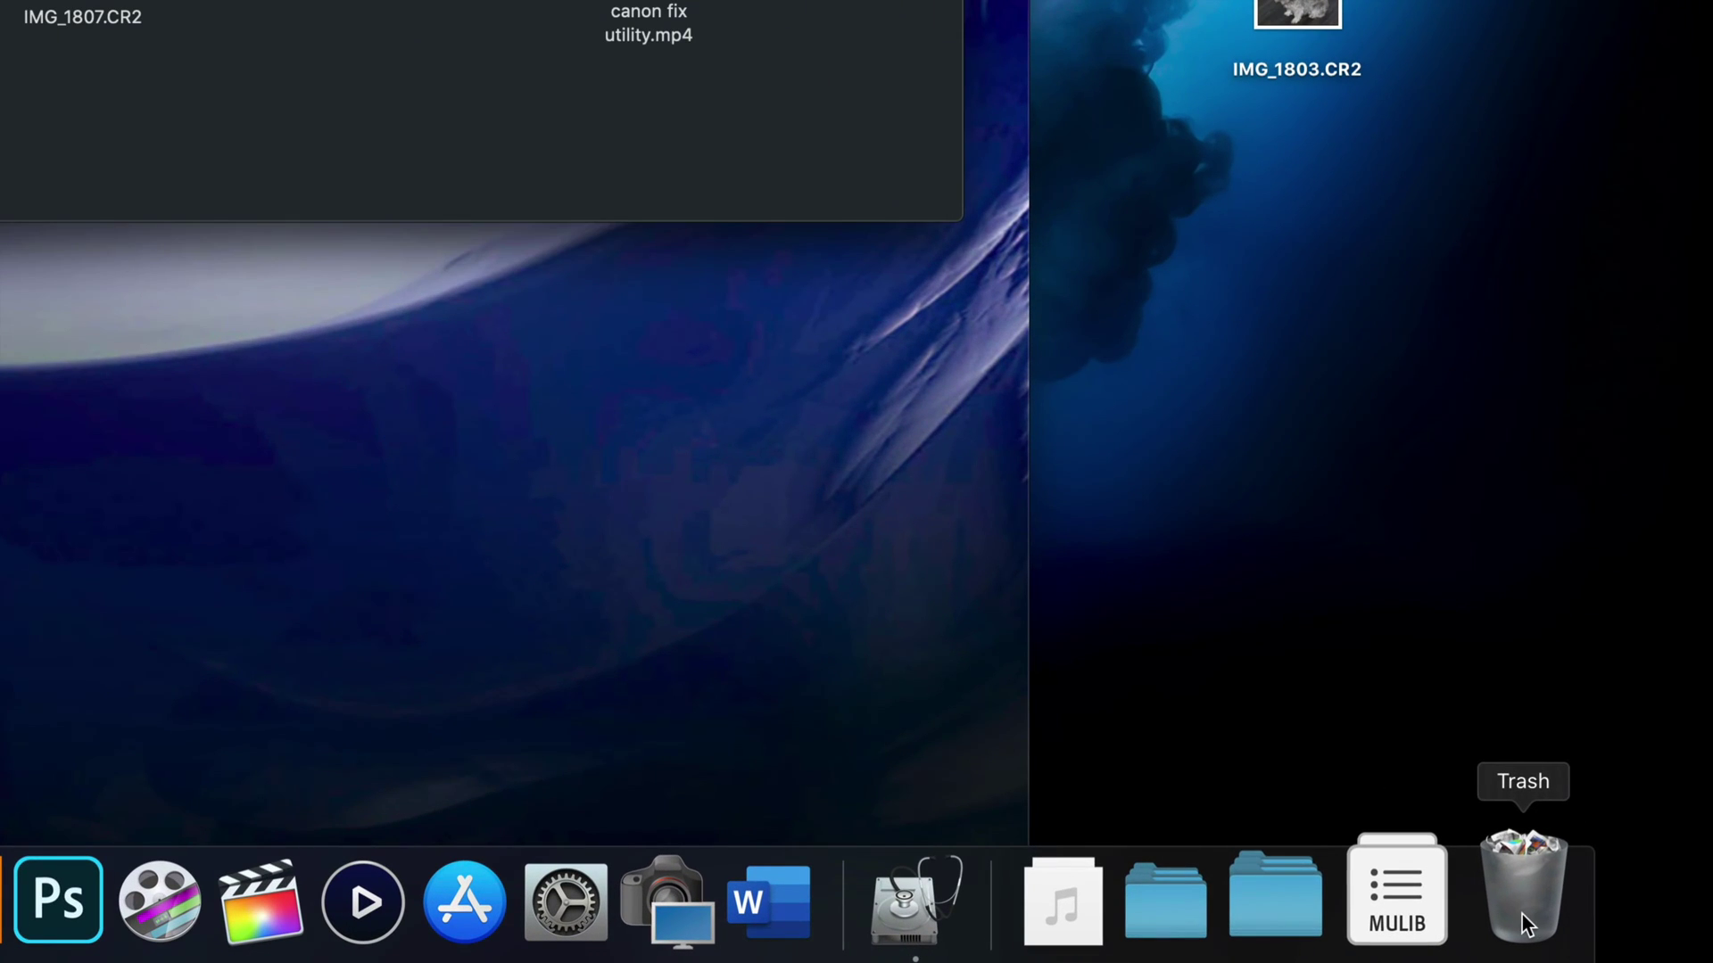
- Empty the Trash permanently from the Dock
right_click(1522, 913)
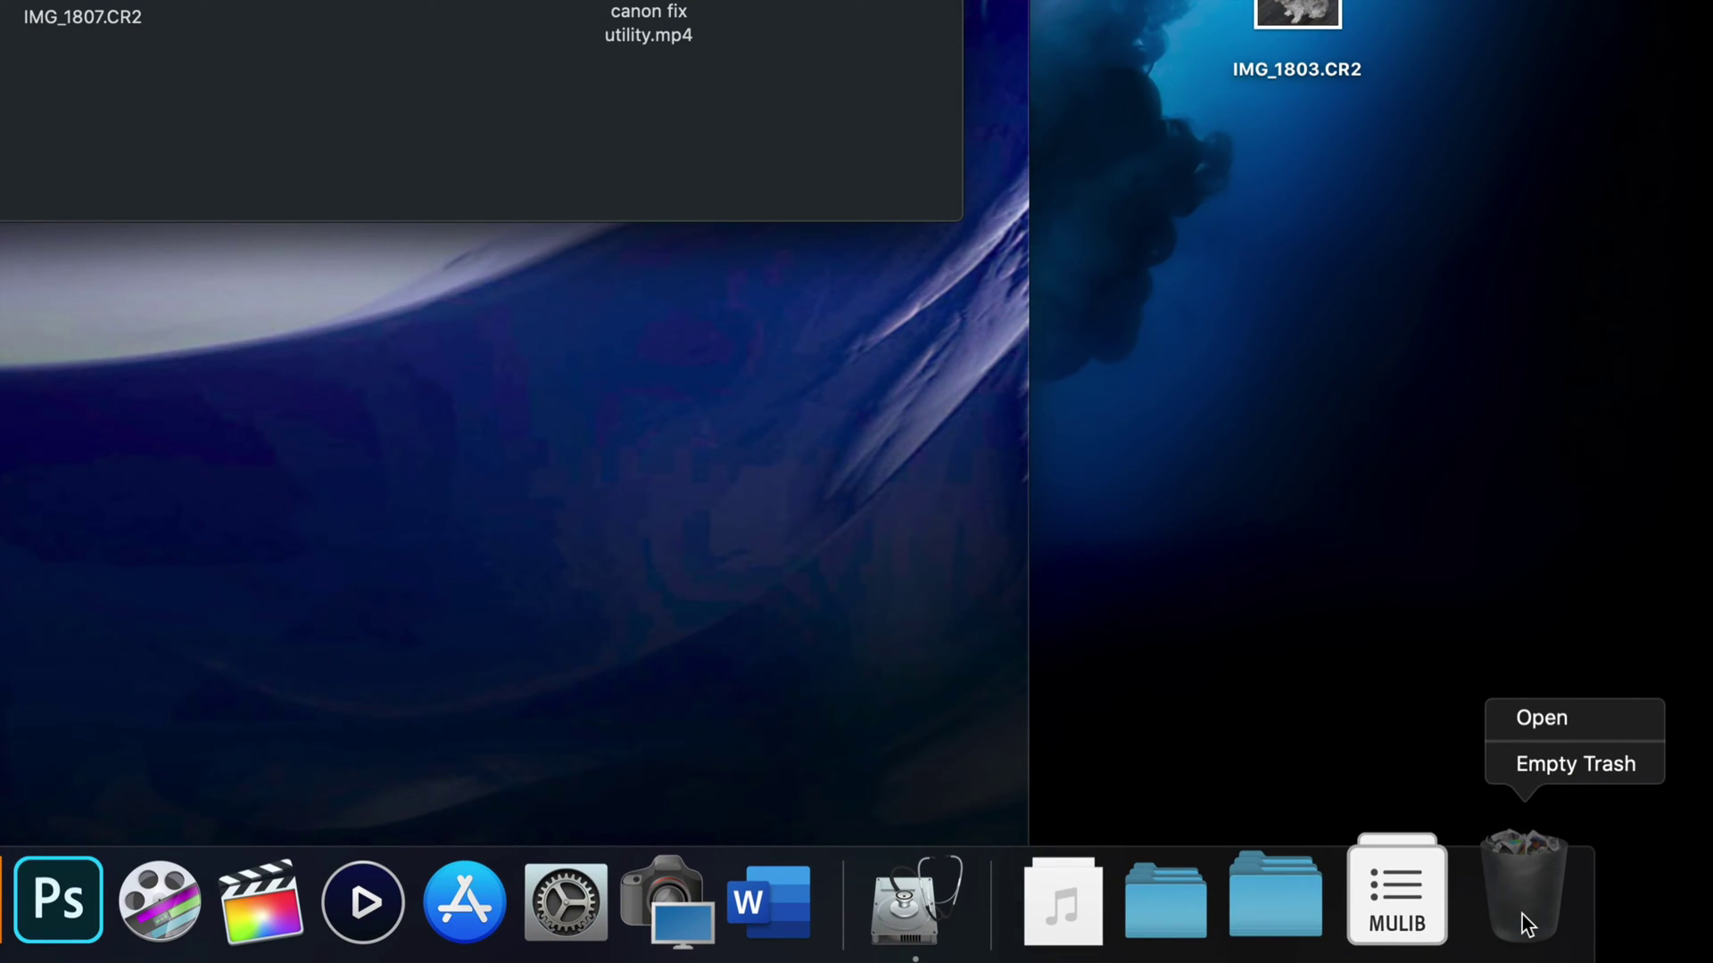
click(1562, 769)
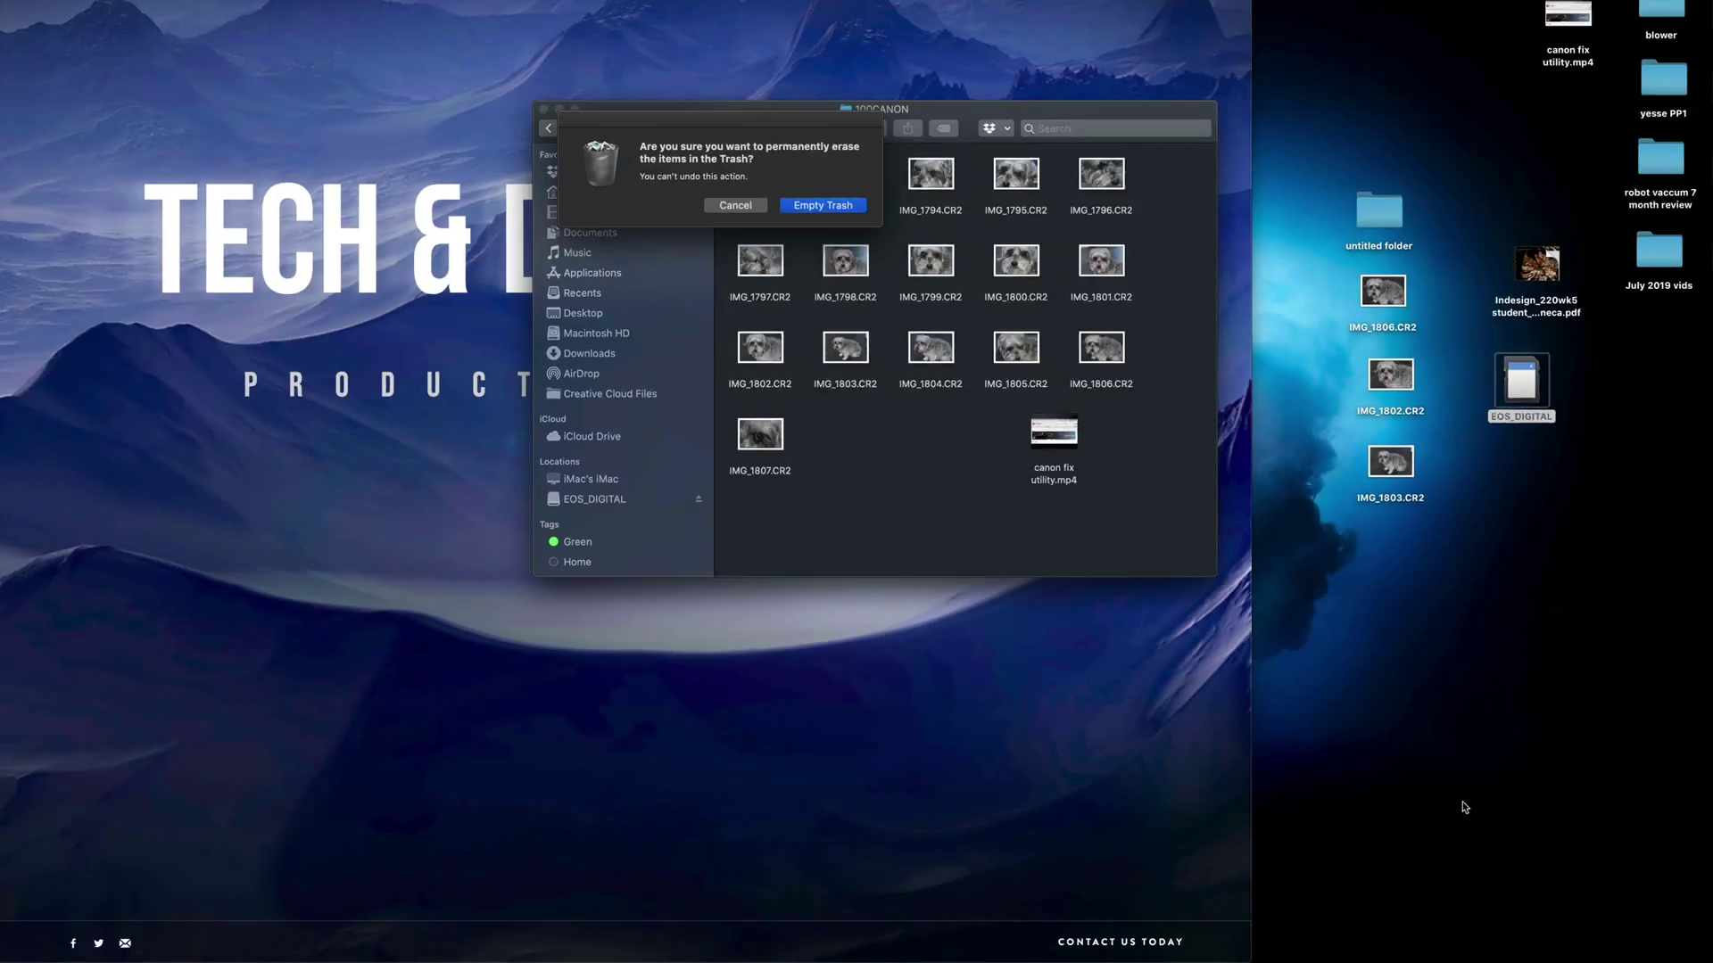
click(805, 206)
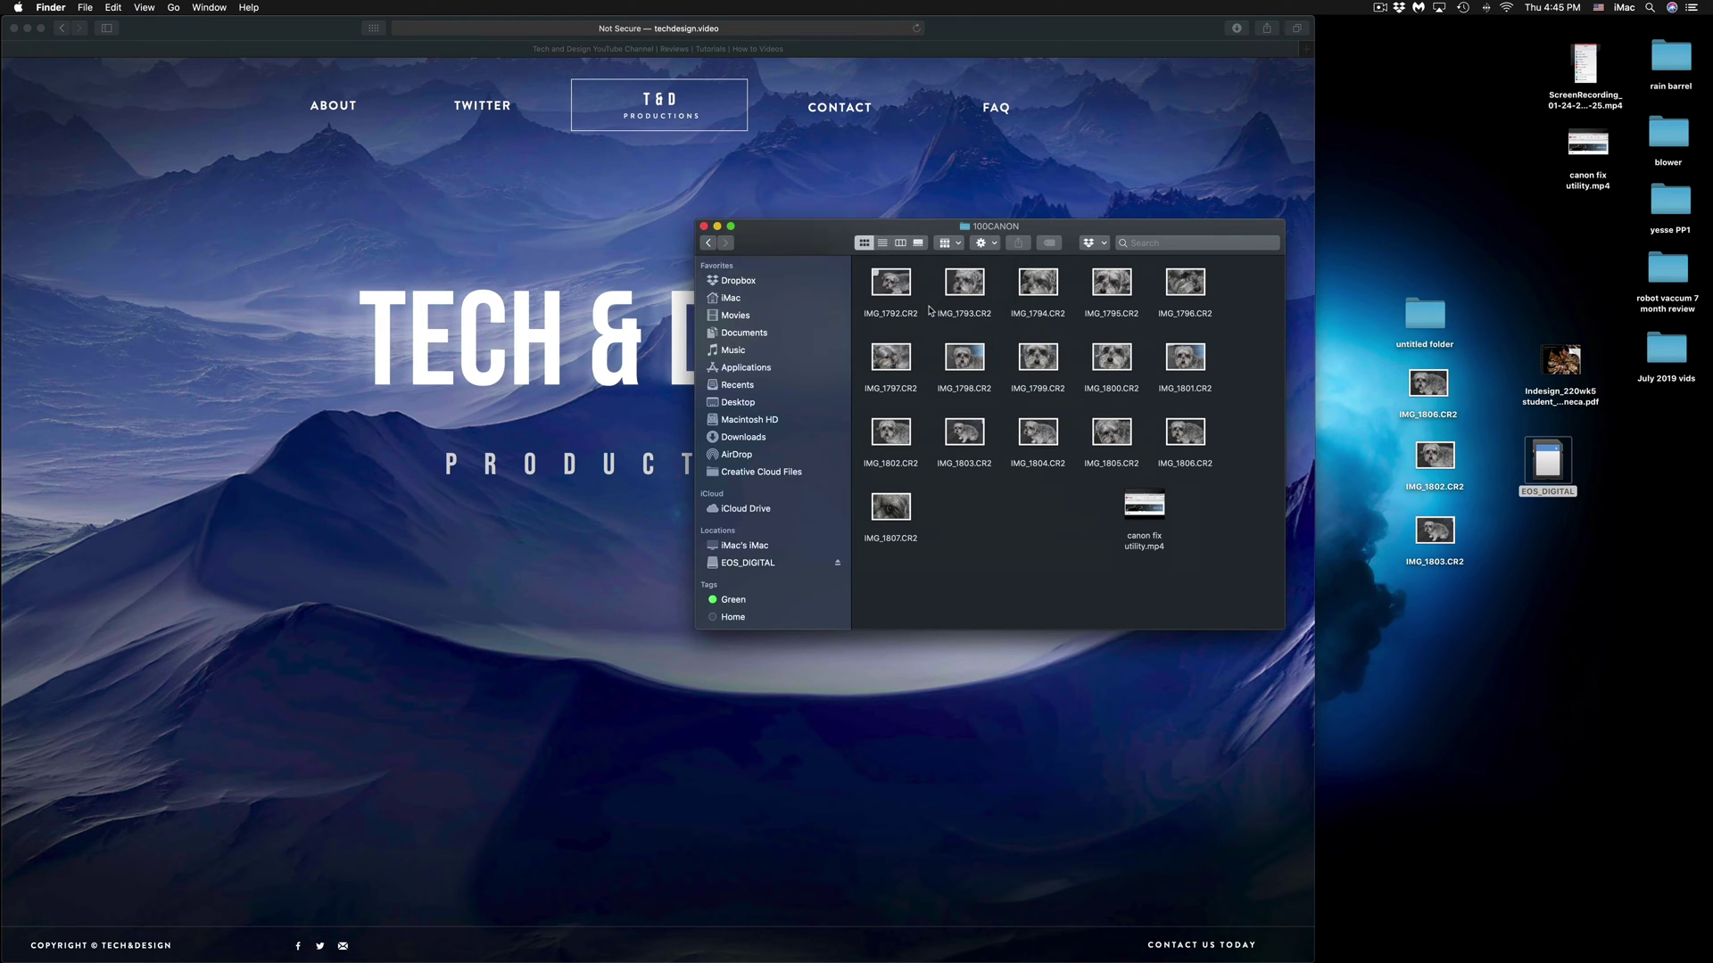
- Trash IMG_1804.CR2 from 100CANON and empty the Trash again
drag(1046, 228, 1089, 316)
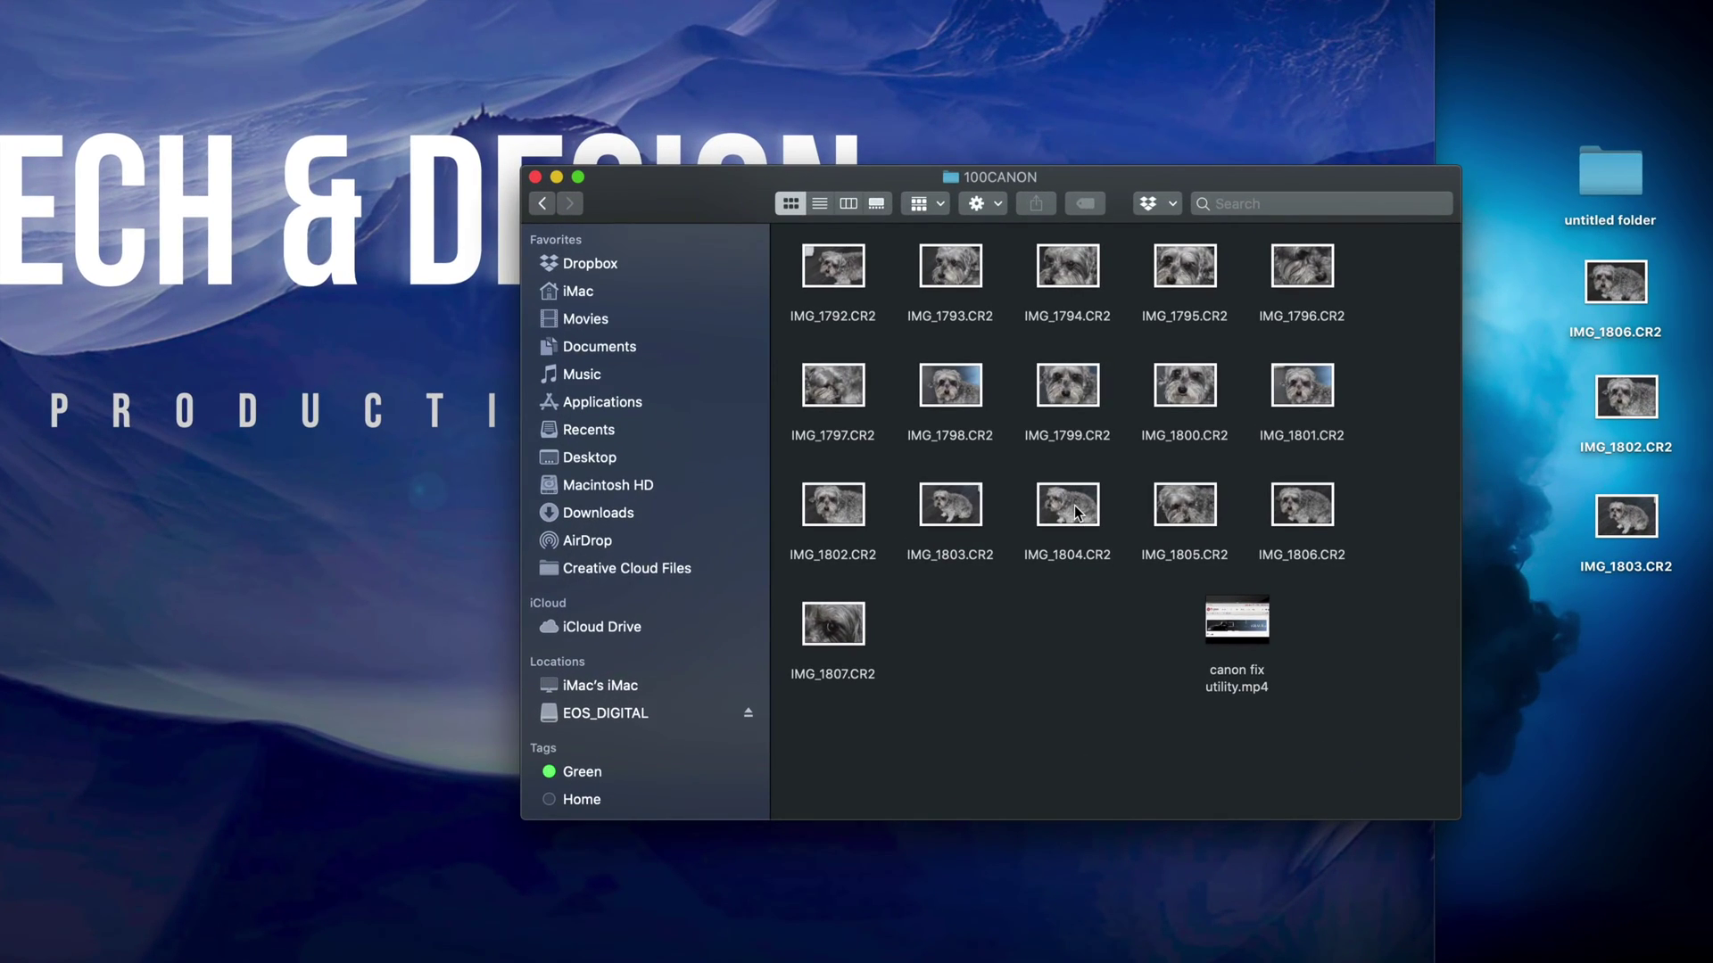
right_click(1089, 523)
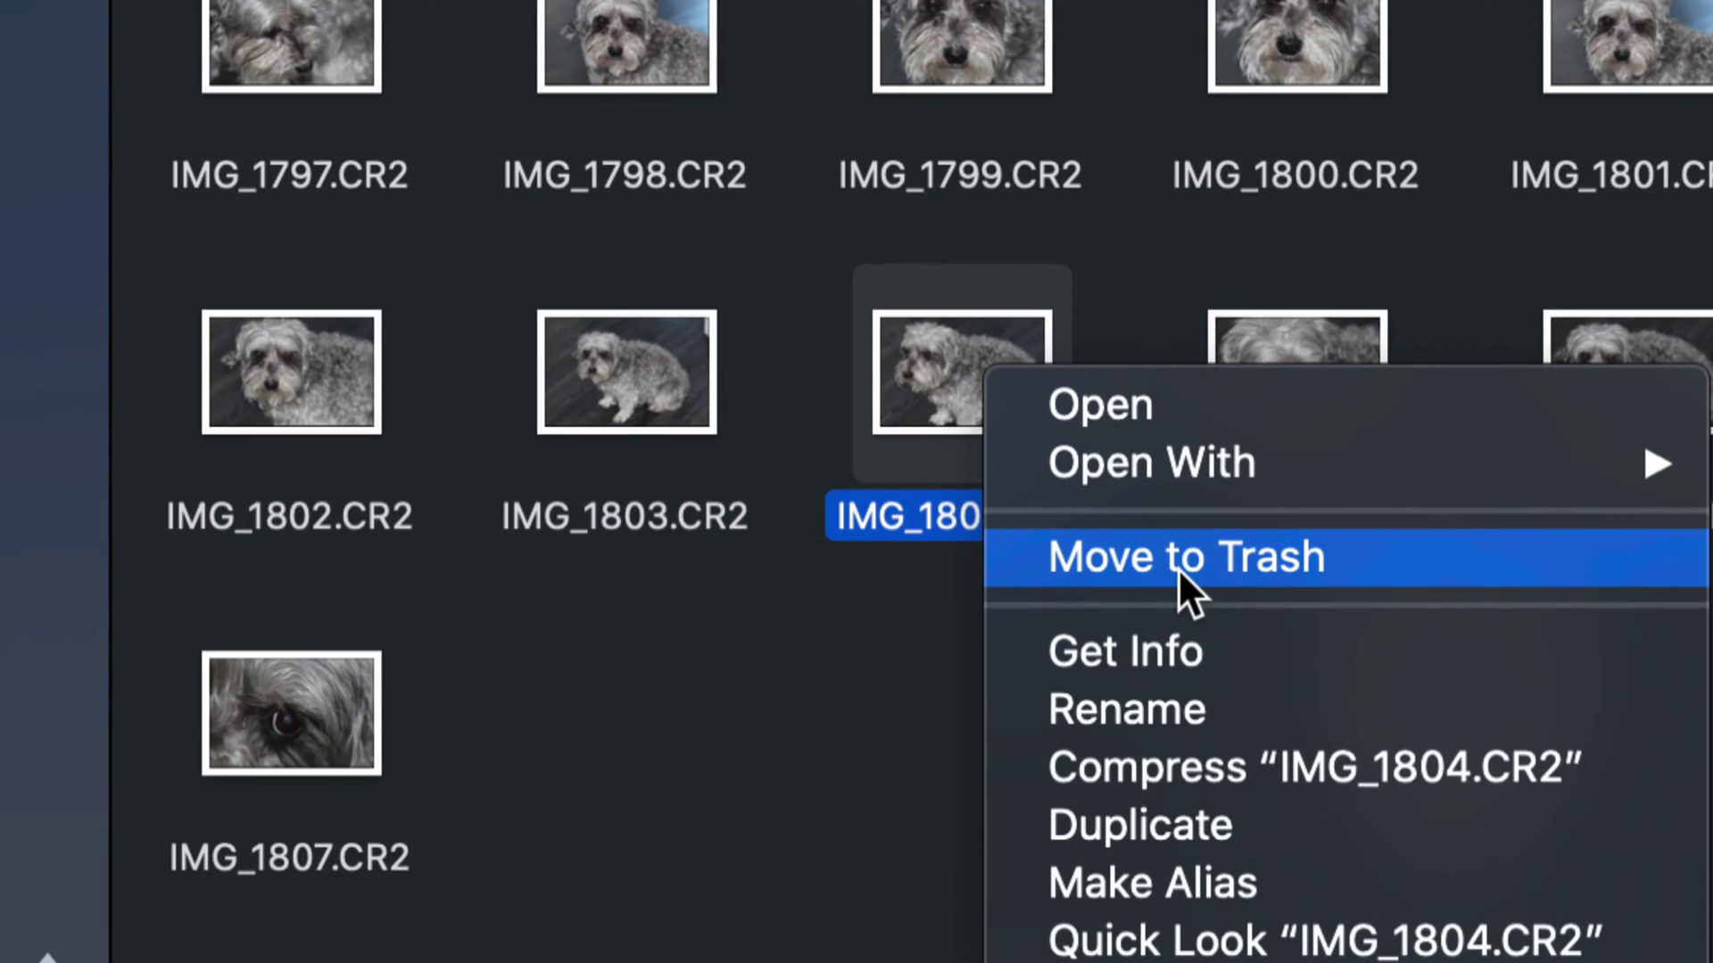
click(1179, 570)
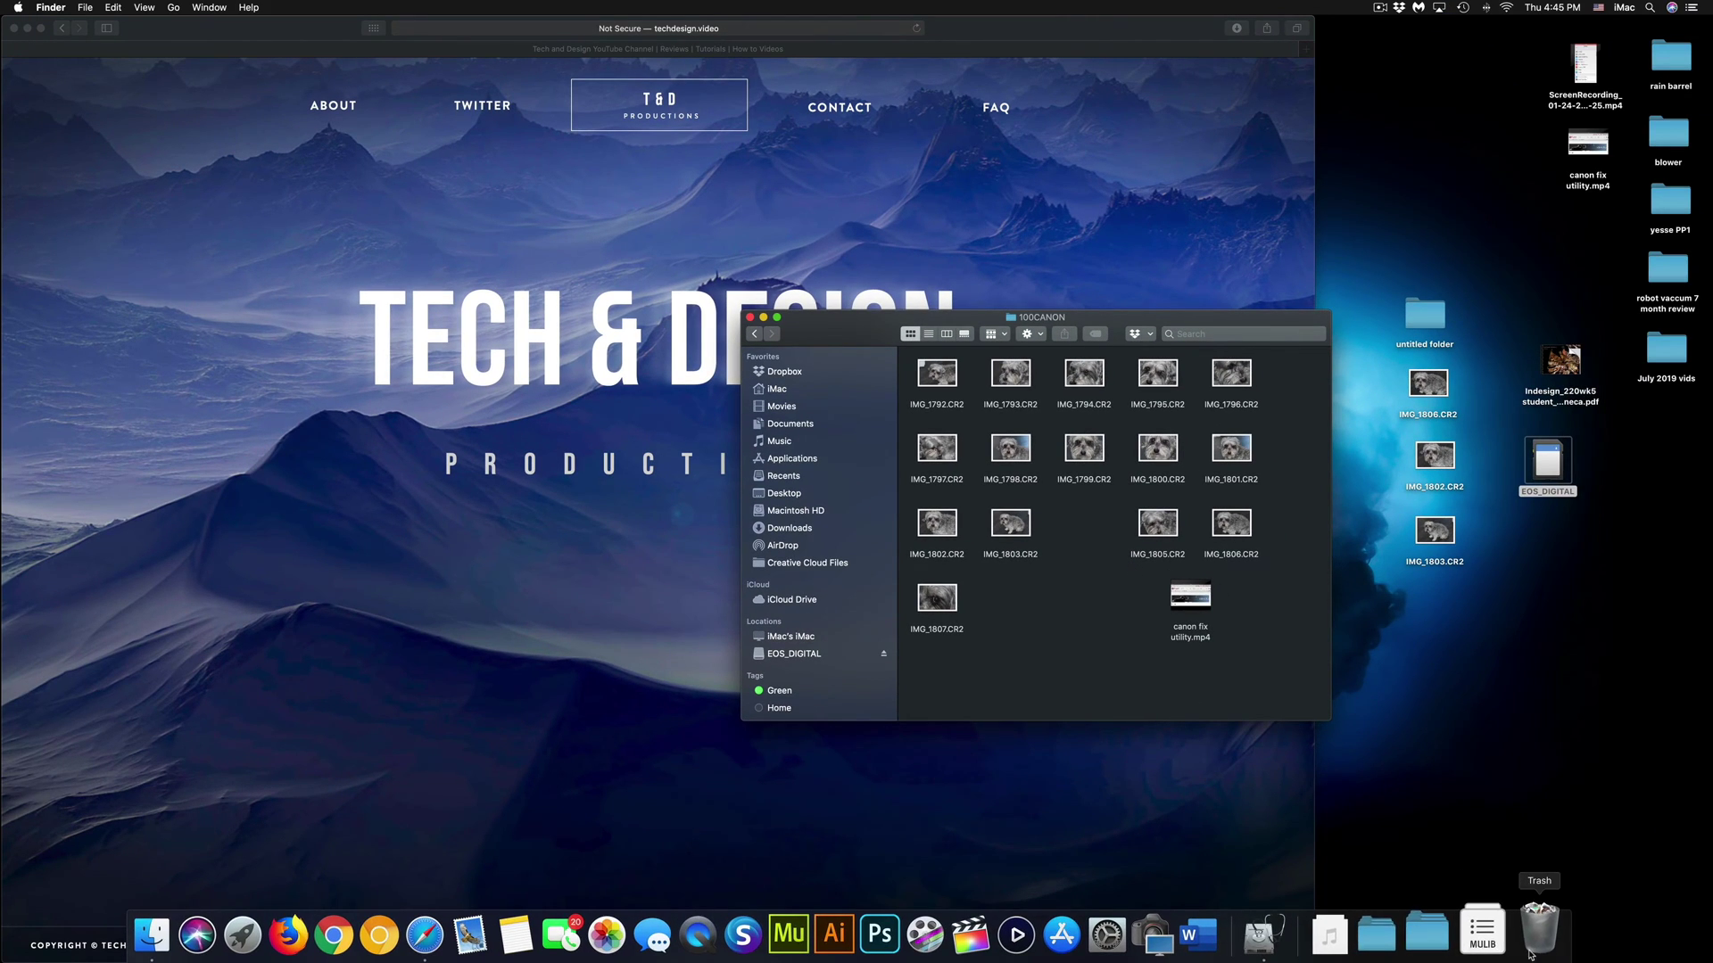
right_click(1534, 953)
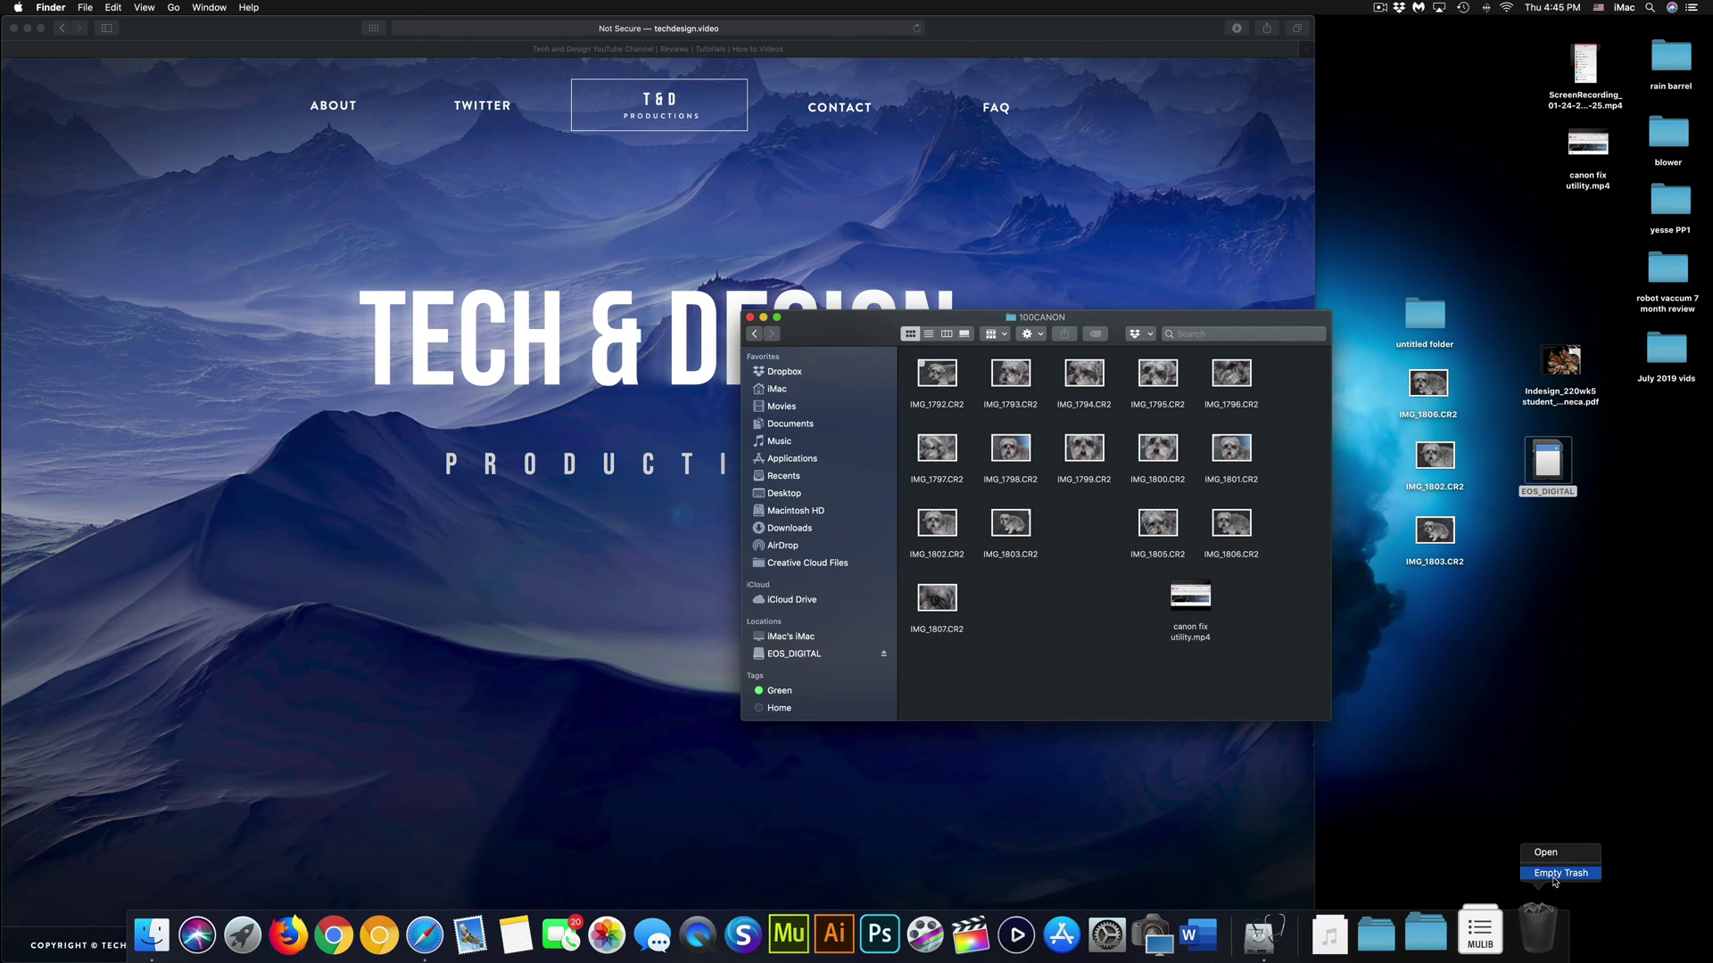
click(1560, 881)
click(964, 307)
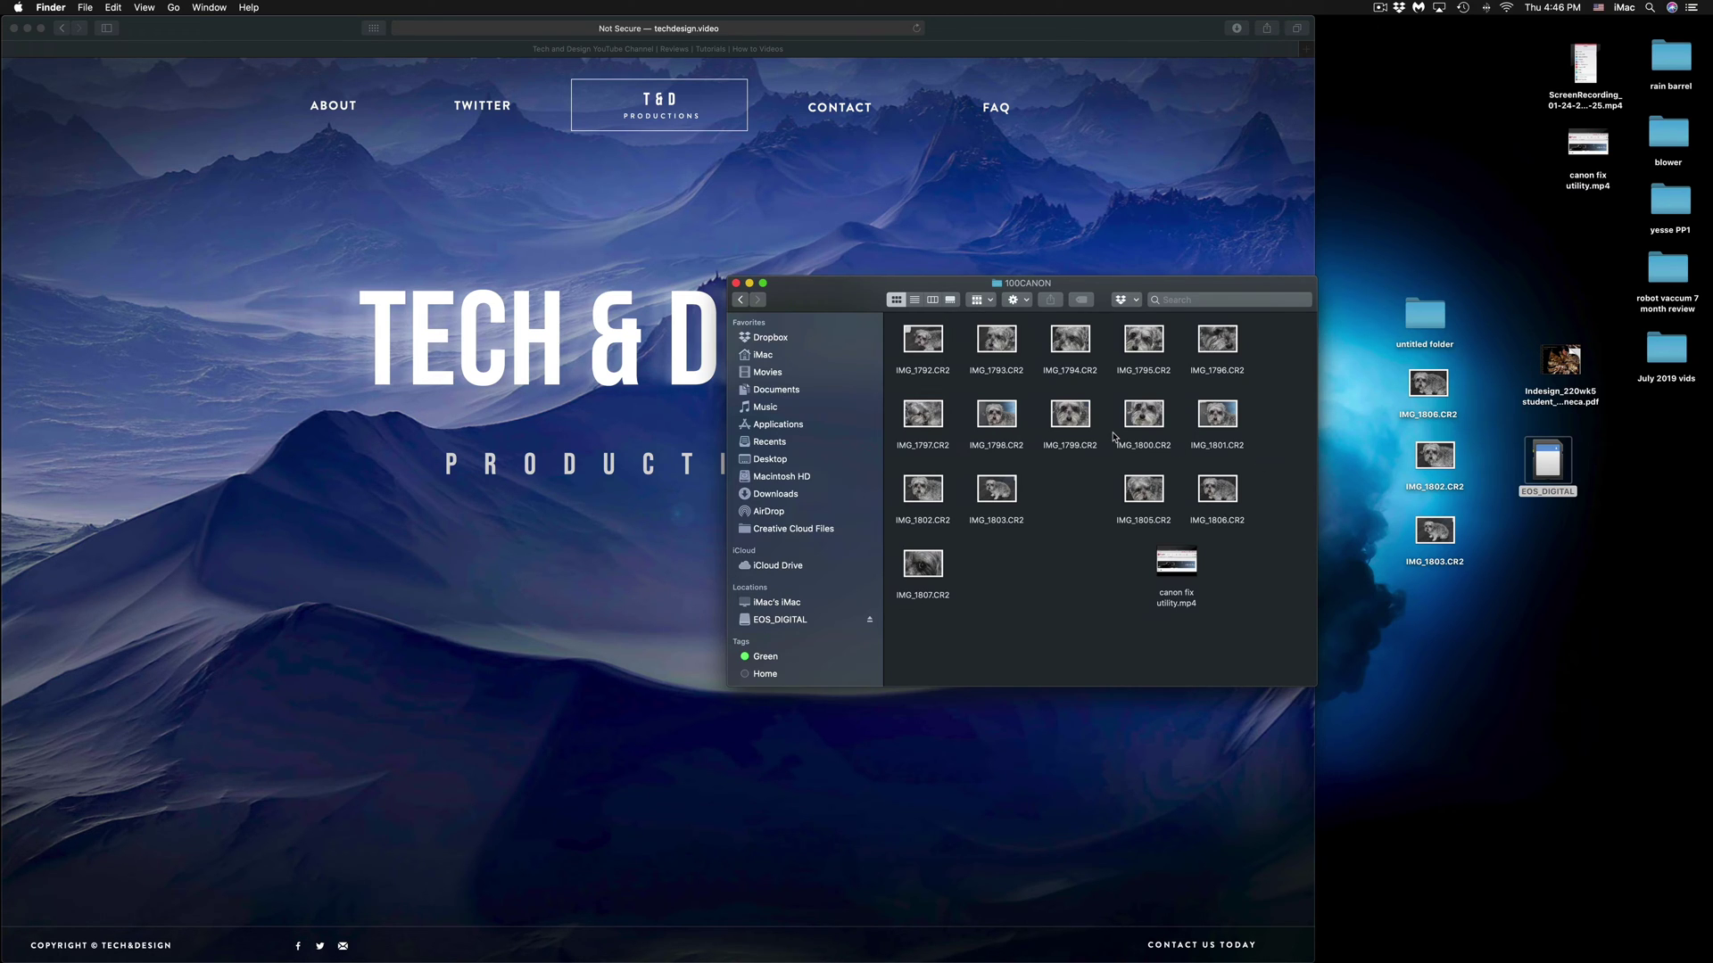
- Close 100CANON, bring Disk Utility forward, and set its sidebar to Show Only Volumes
click(736, 284)
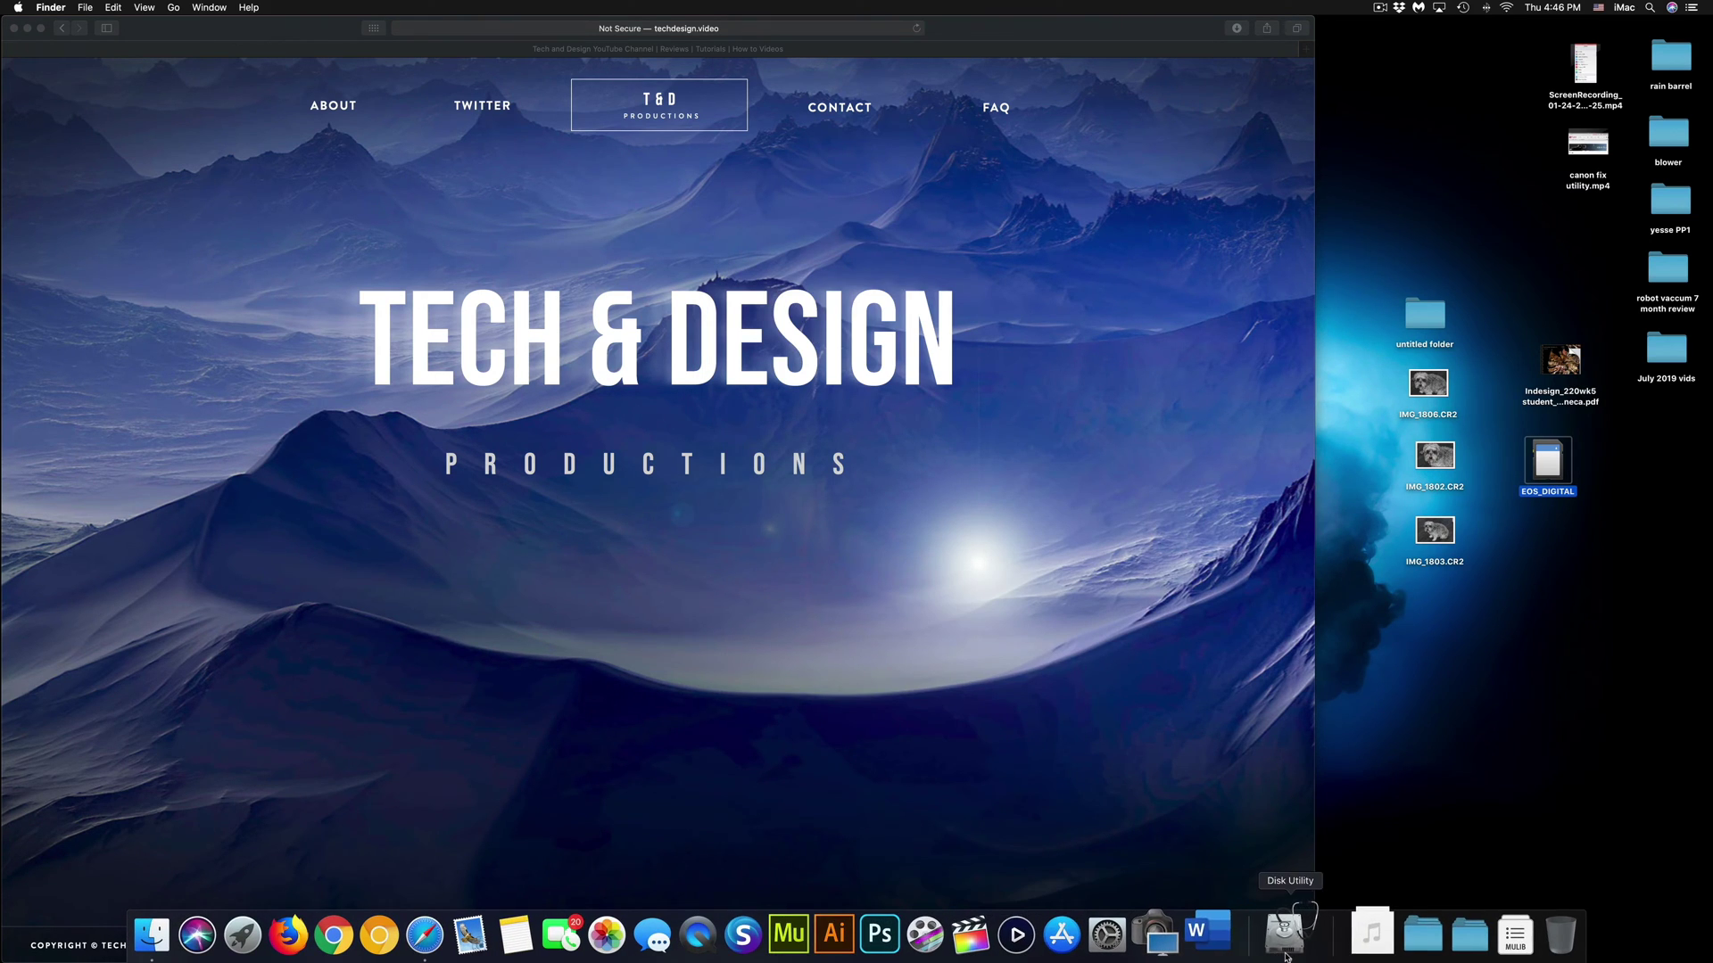
click(1284, 933)
drag(789, 162, 1150, 133)
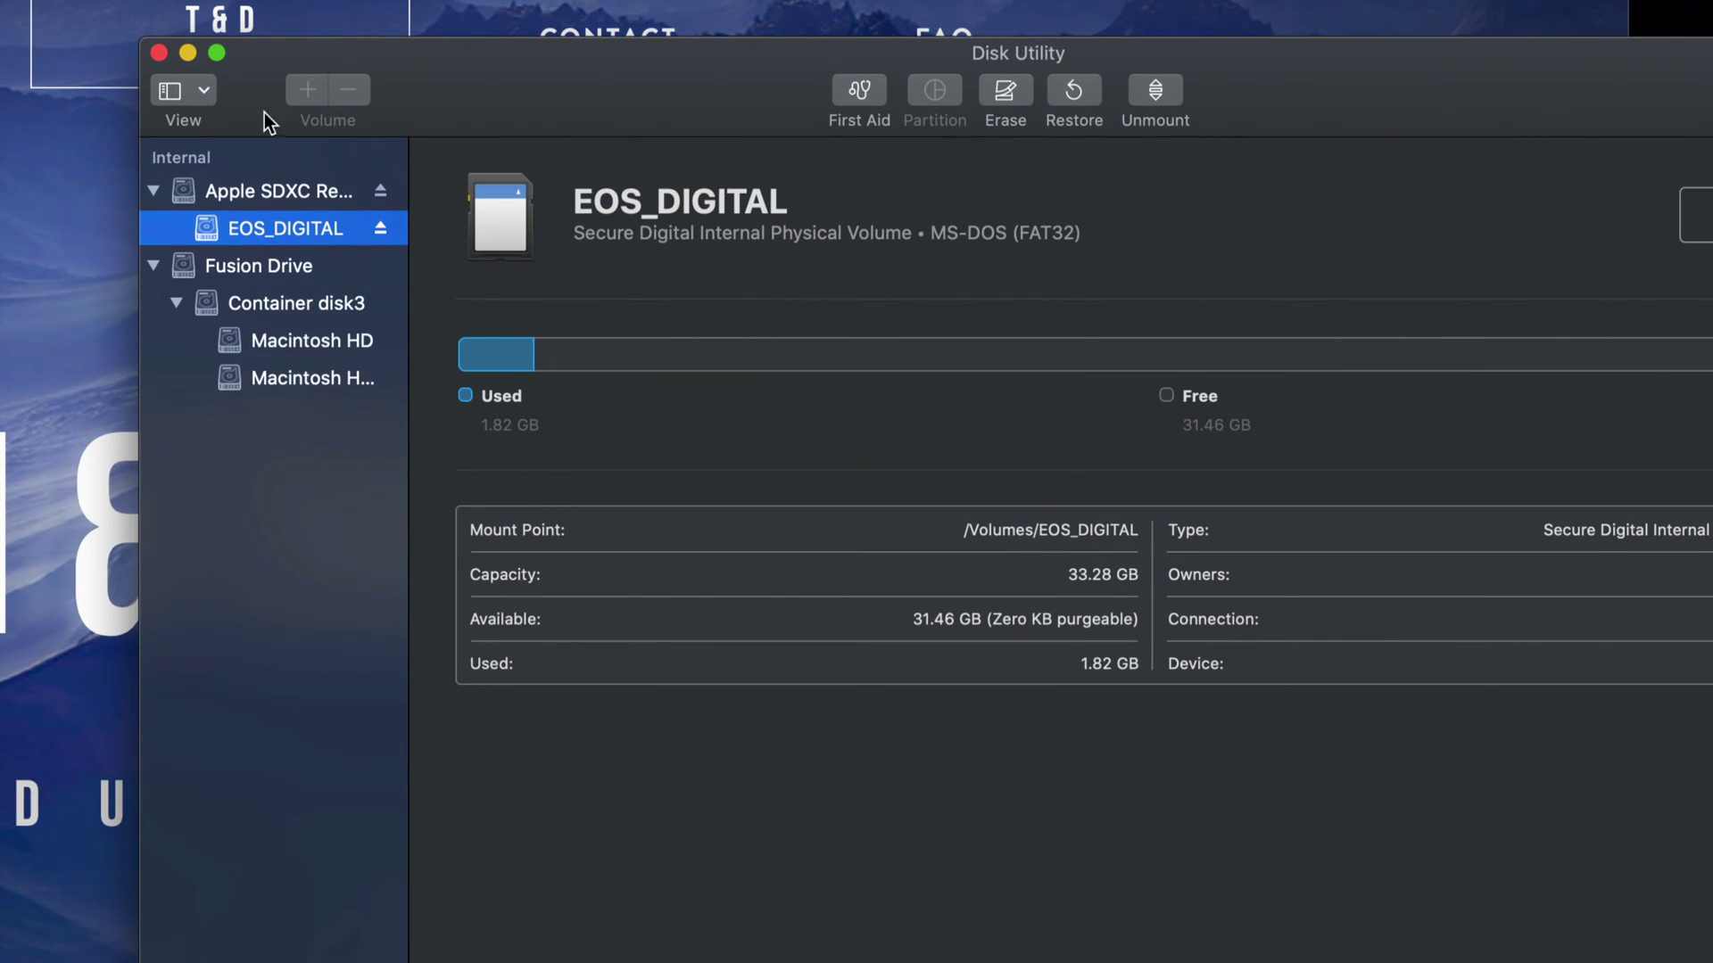
click(201, 93)
click(209, 169)
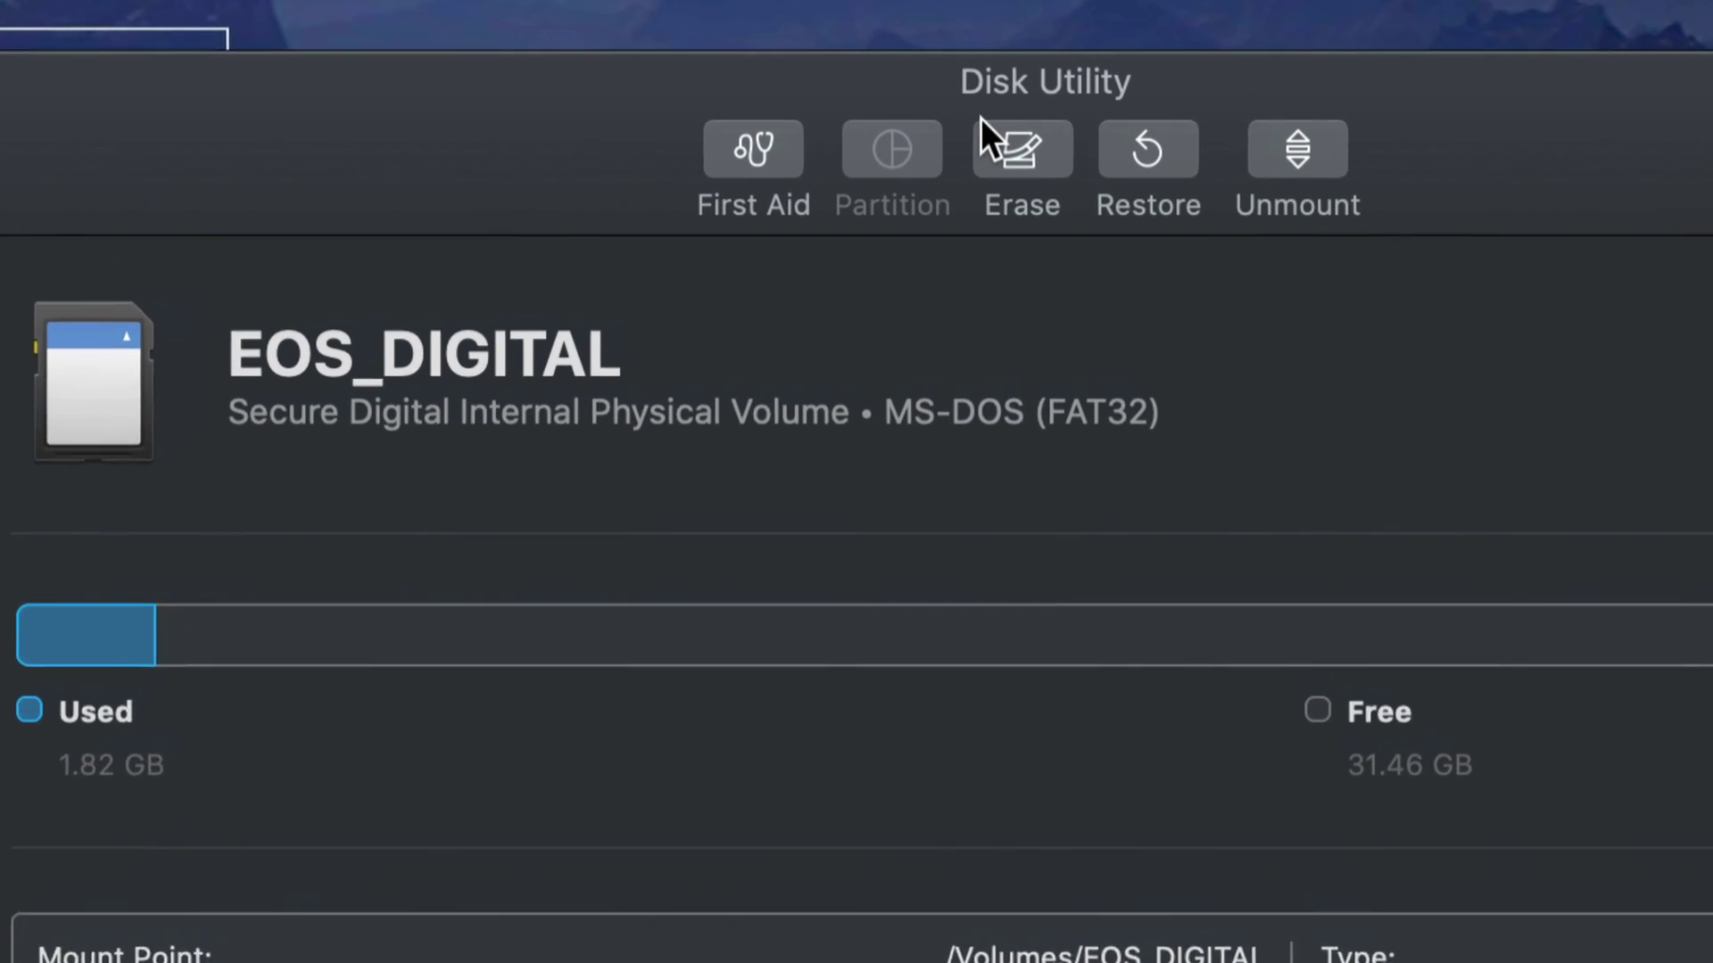
- Start erasing EOS_DIGITAL with ExFAT as the format, then bring up Security Options
click(1027, 147)
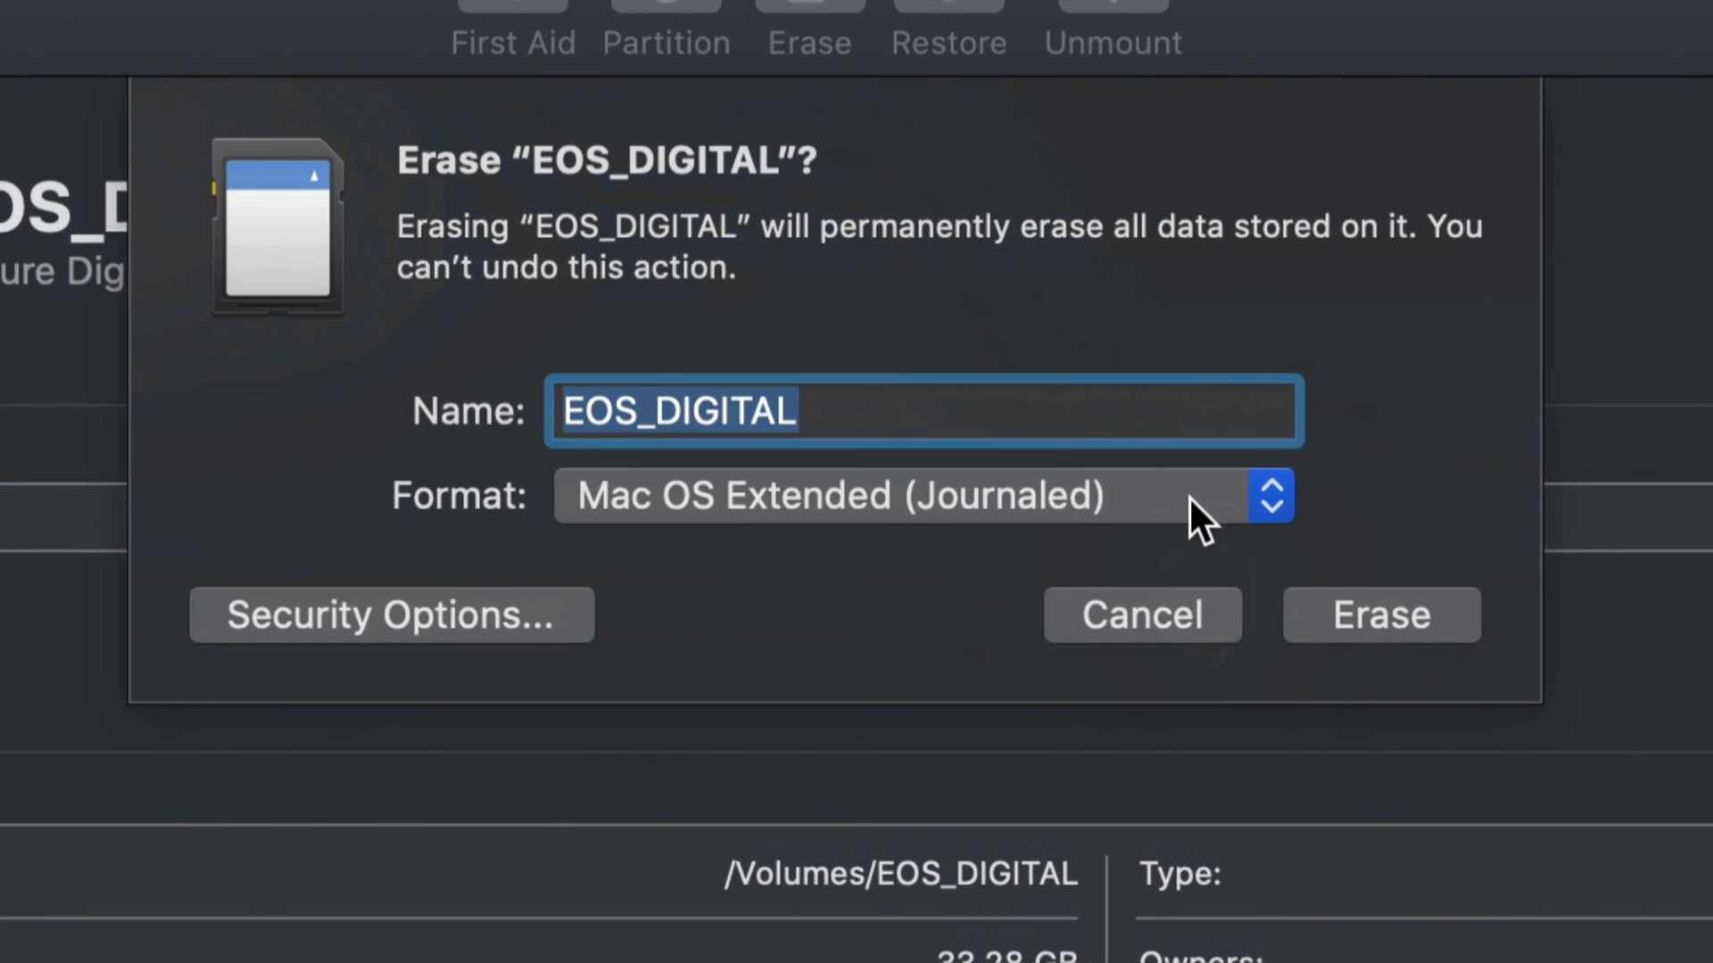
click(1271, 499)
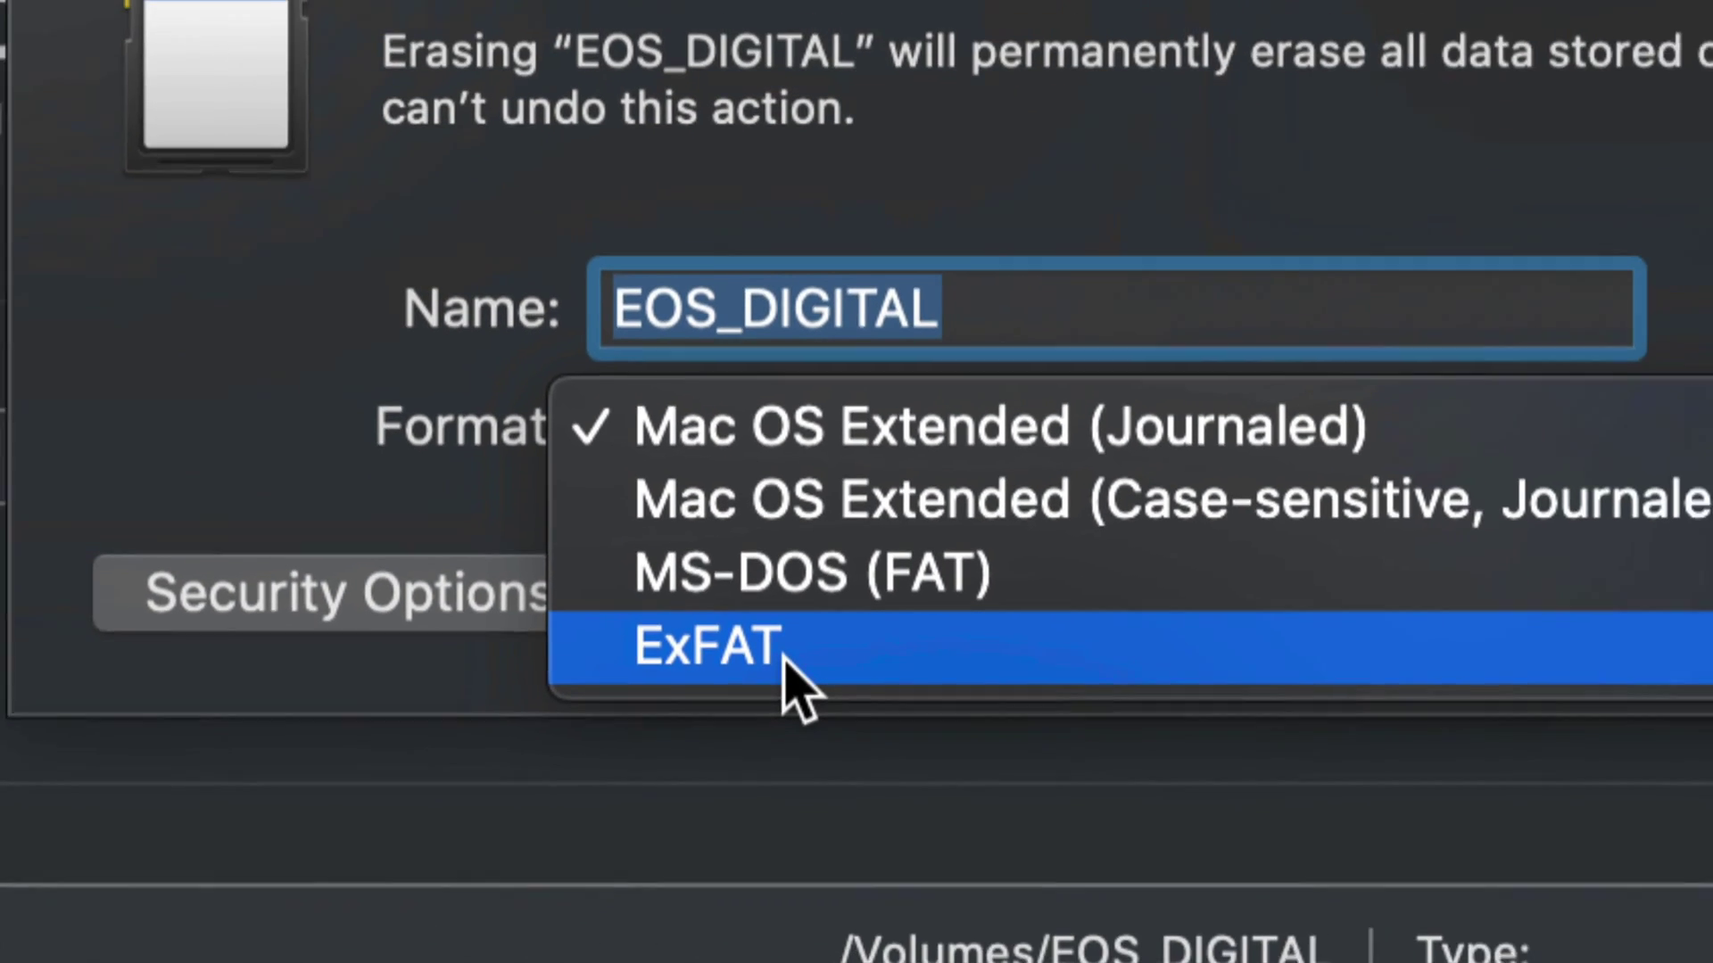
click(786, 664)
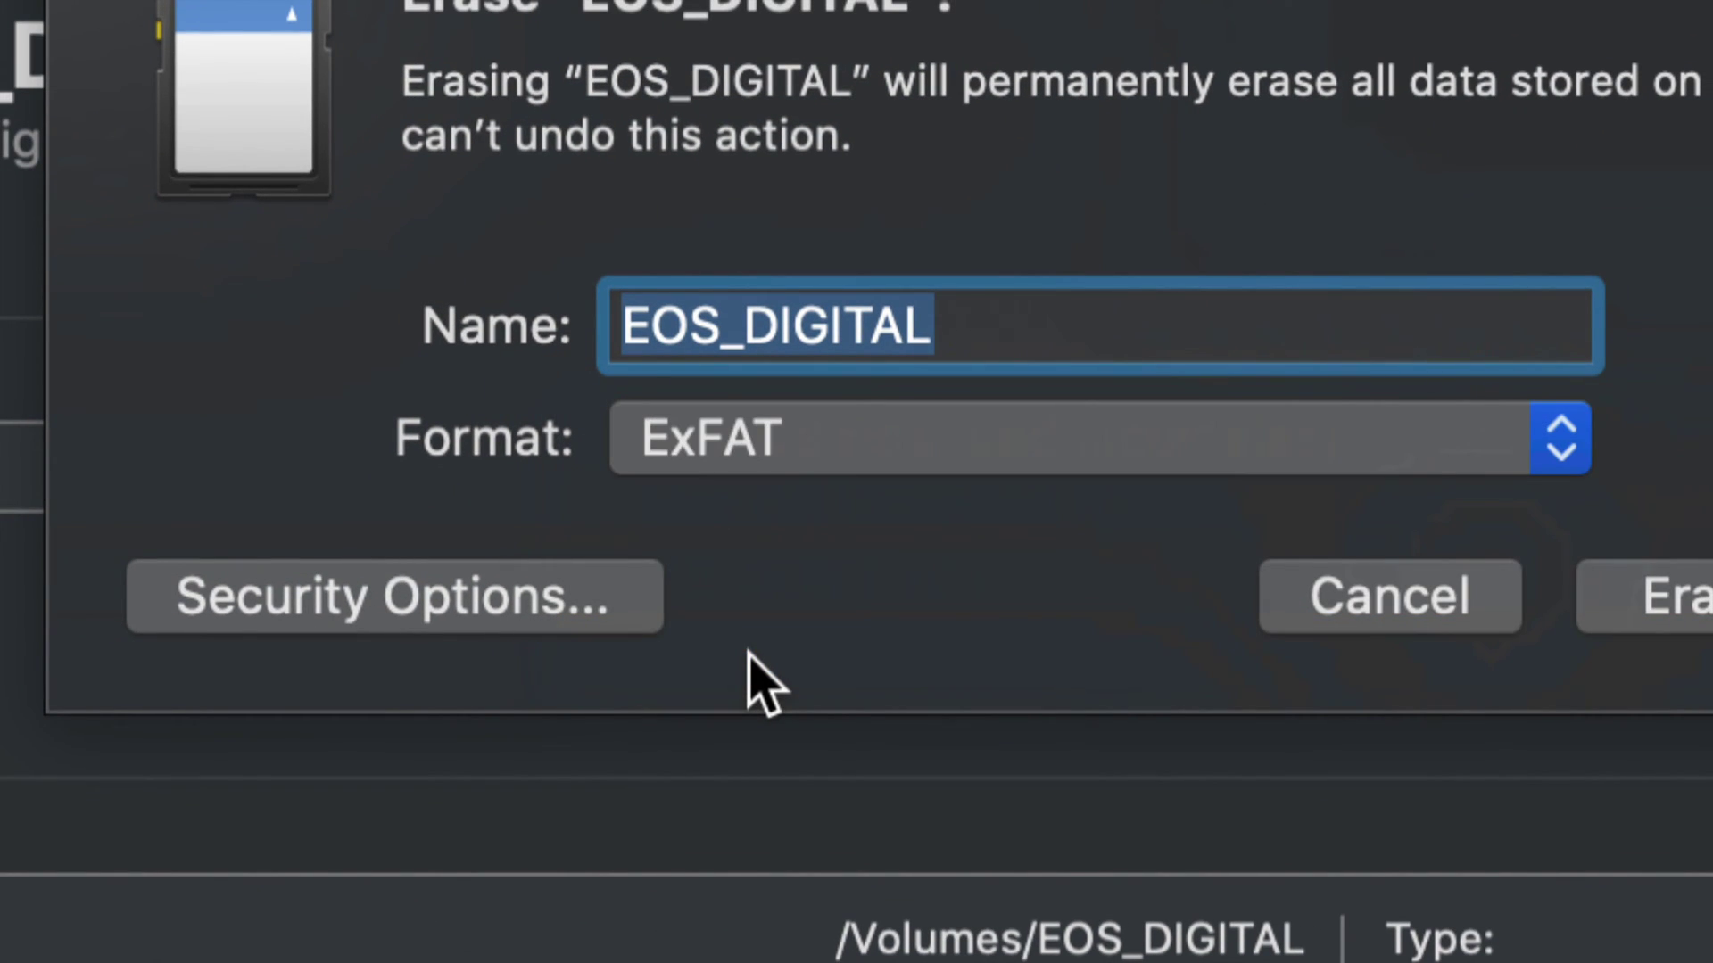
click(1255, 458)
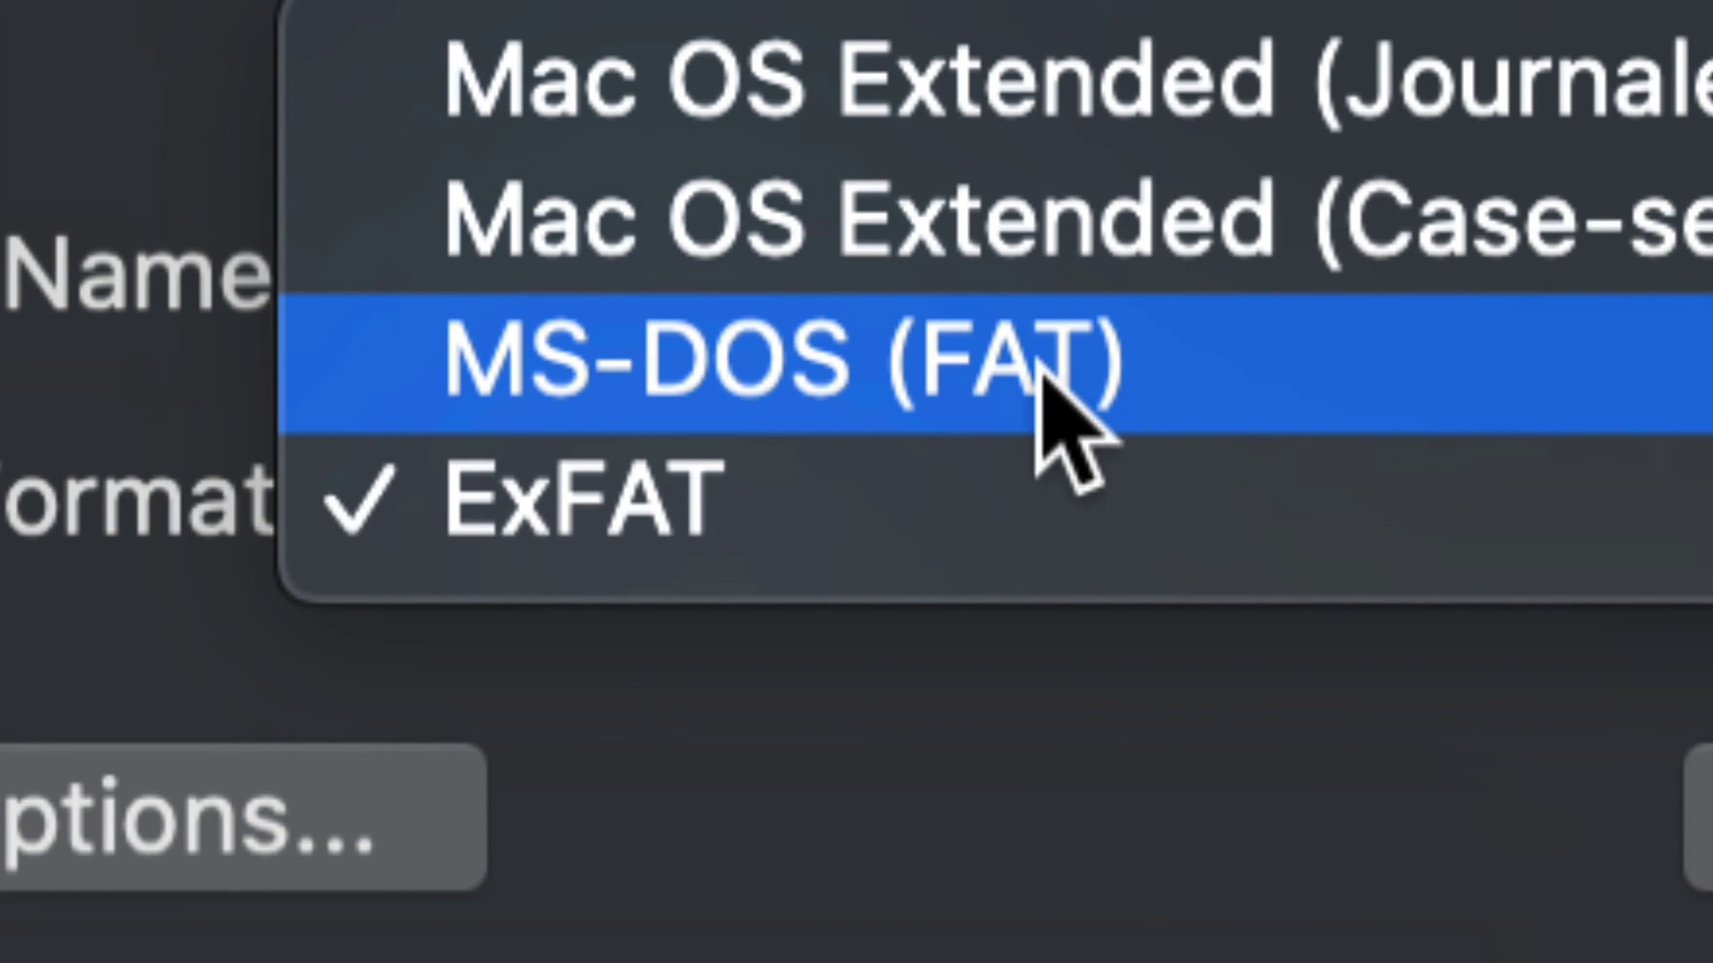
click(803, 471)
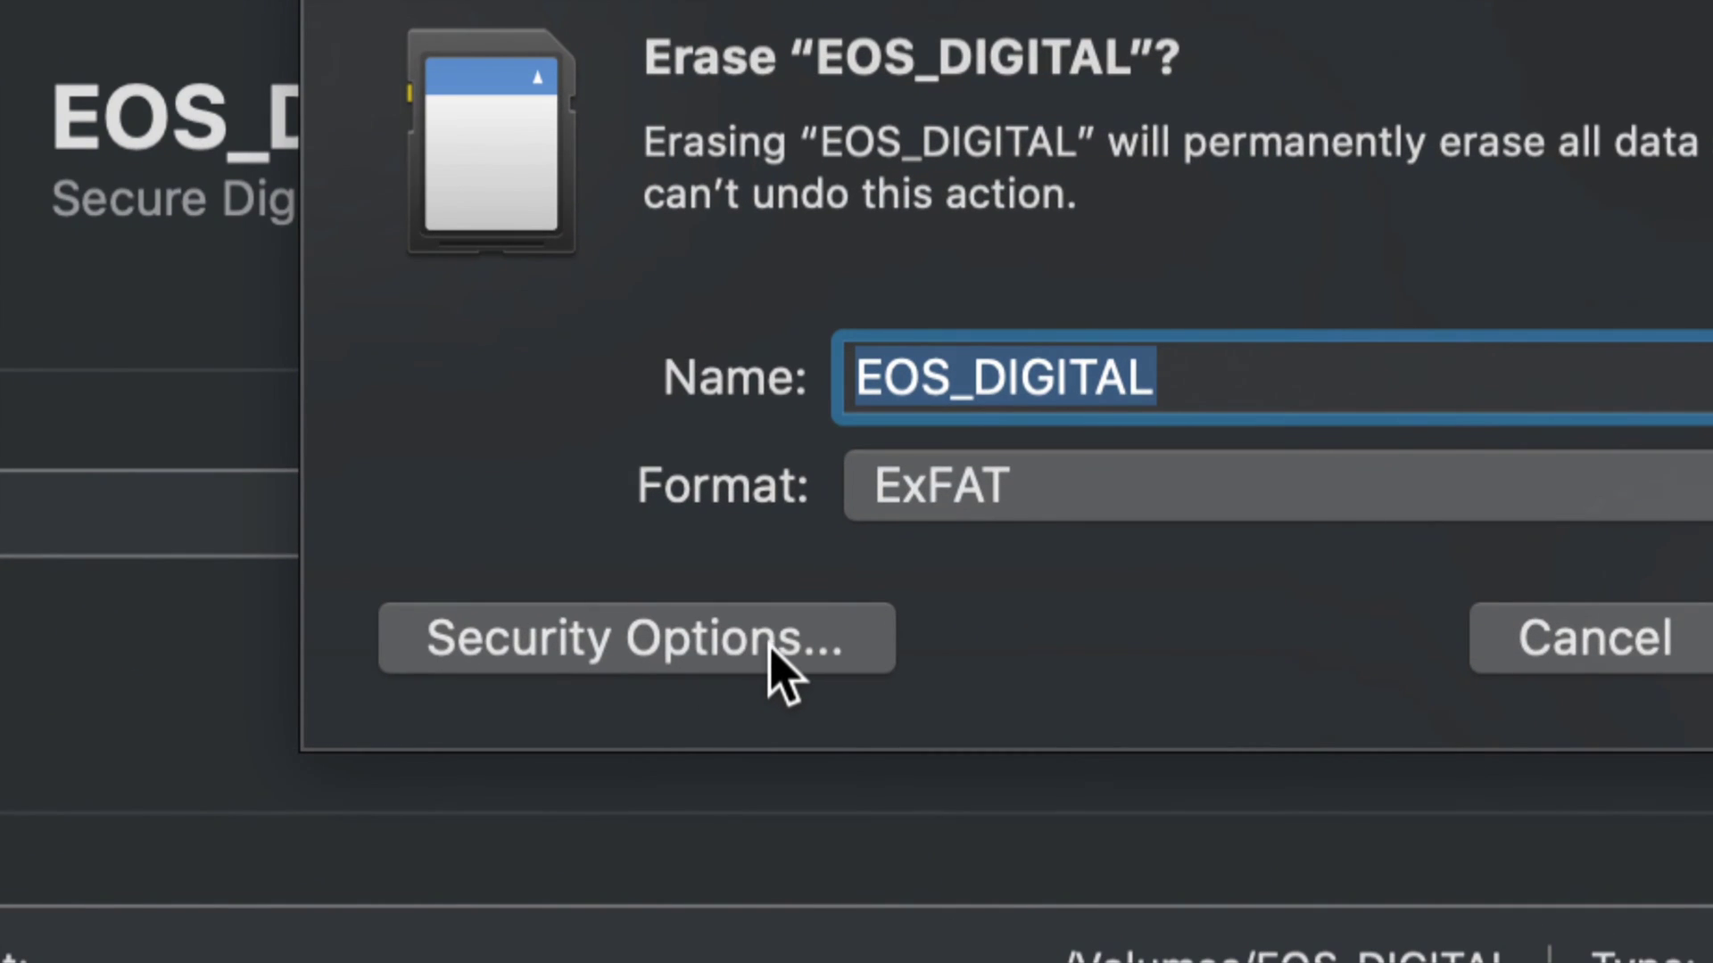
click(760, 658)
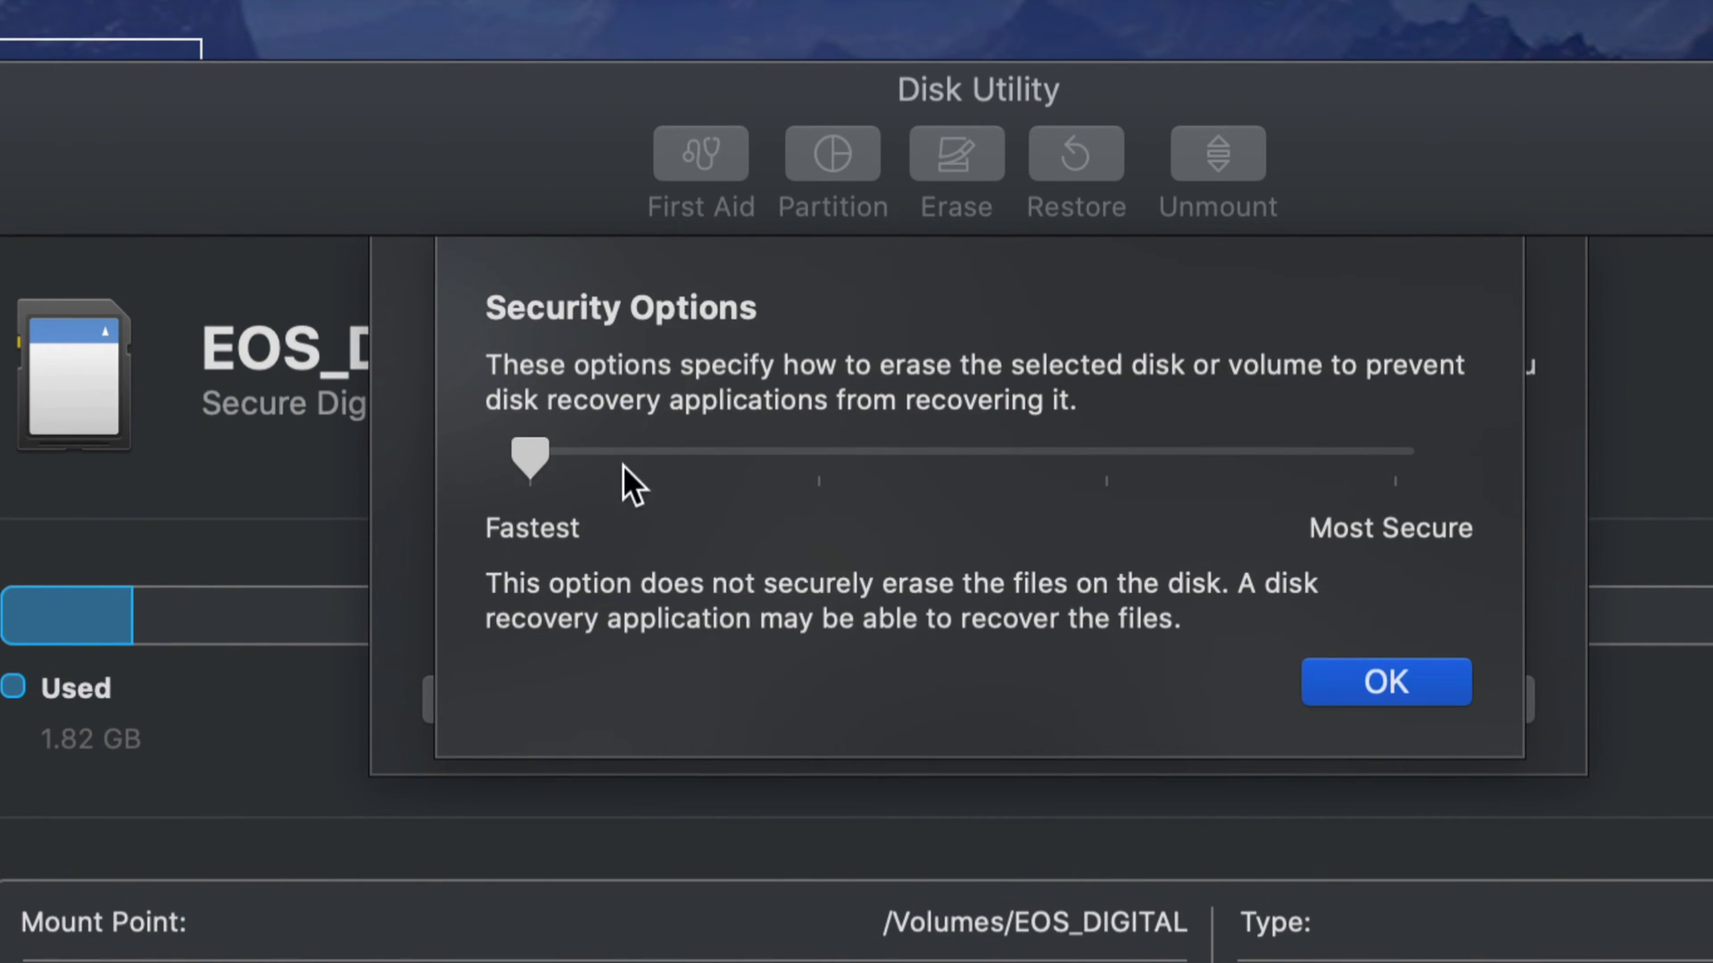
- Slide erase security up to Most Secure, then back to Fastest and accept
drag(534, 451, 698, 450)
drag(968, 459, 1396, 485)
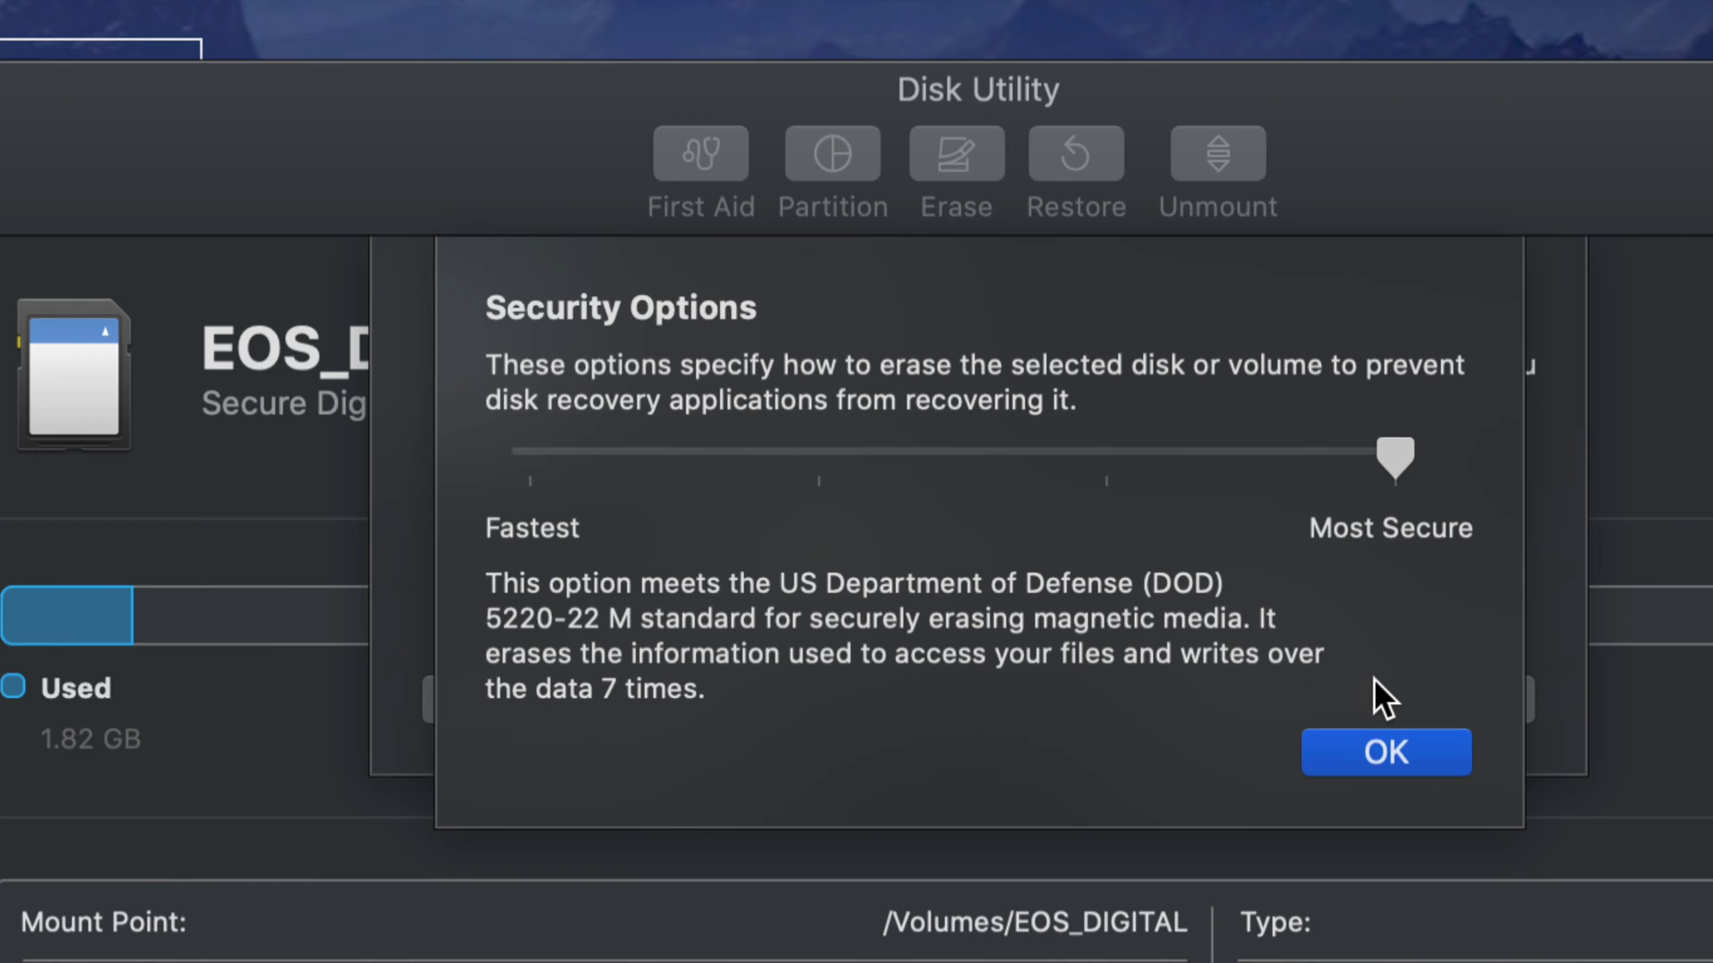
drag(1388, 457, 528, 530)
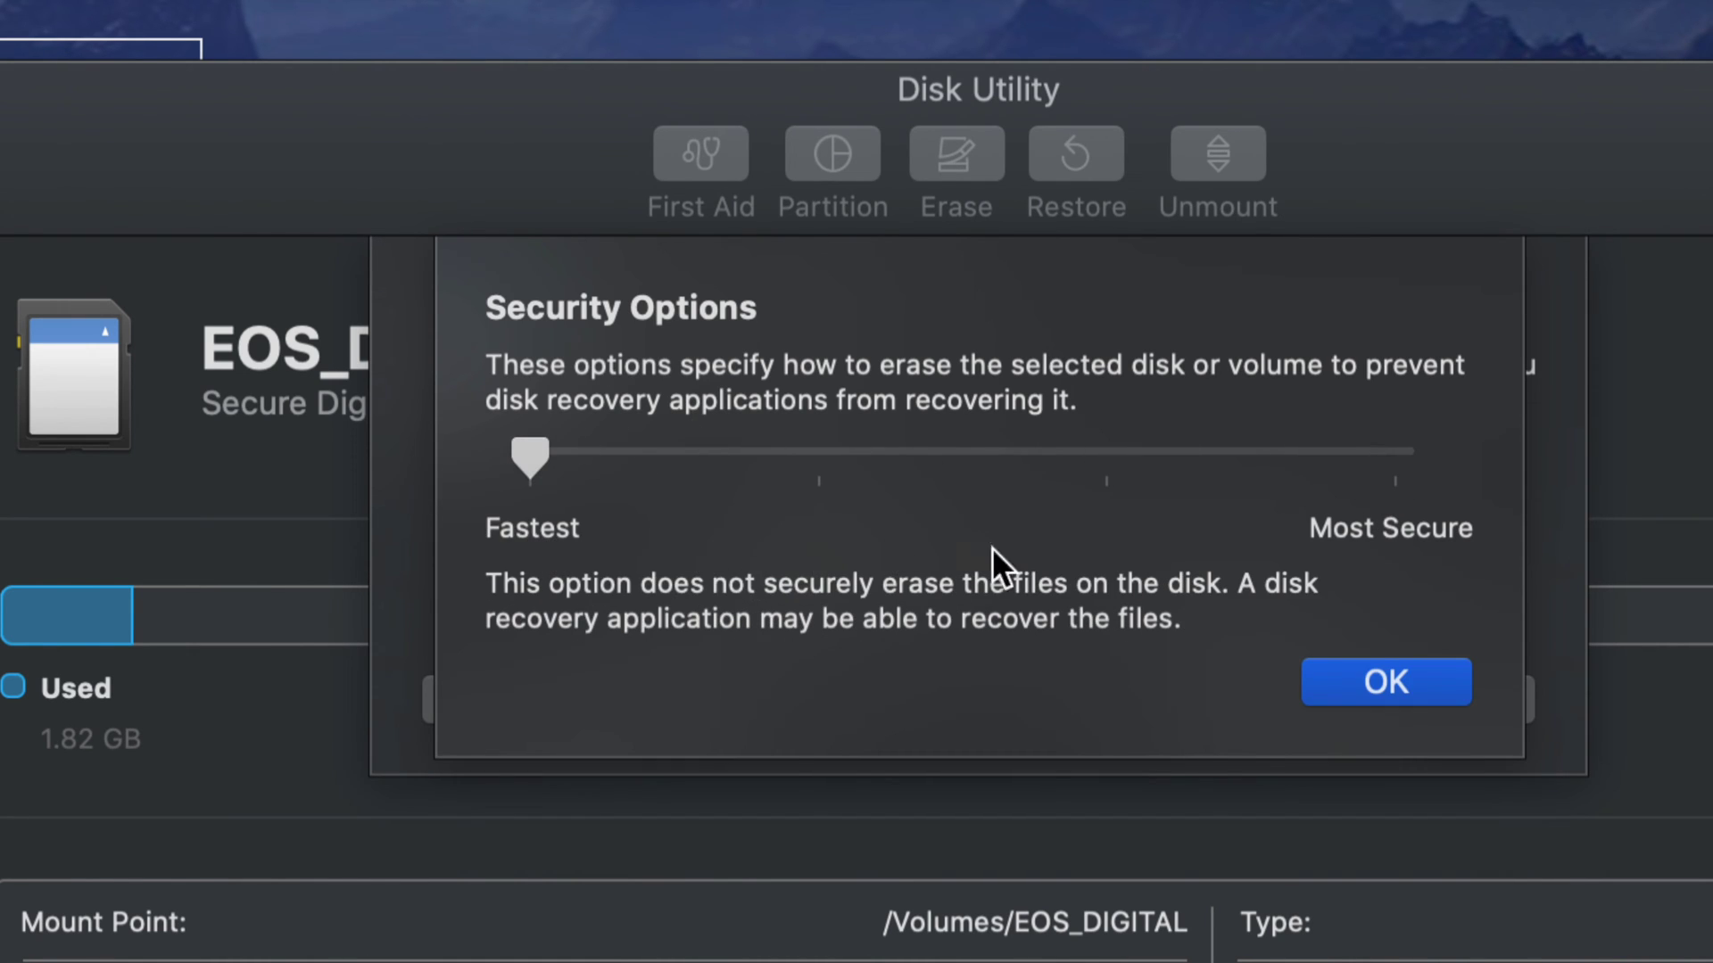
click(1374, 662)
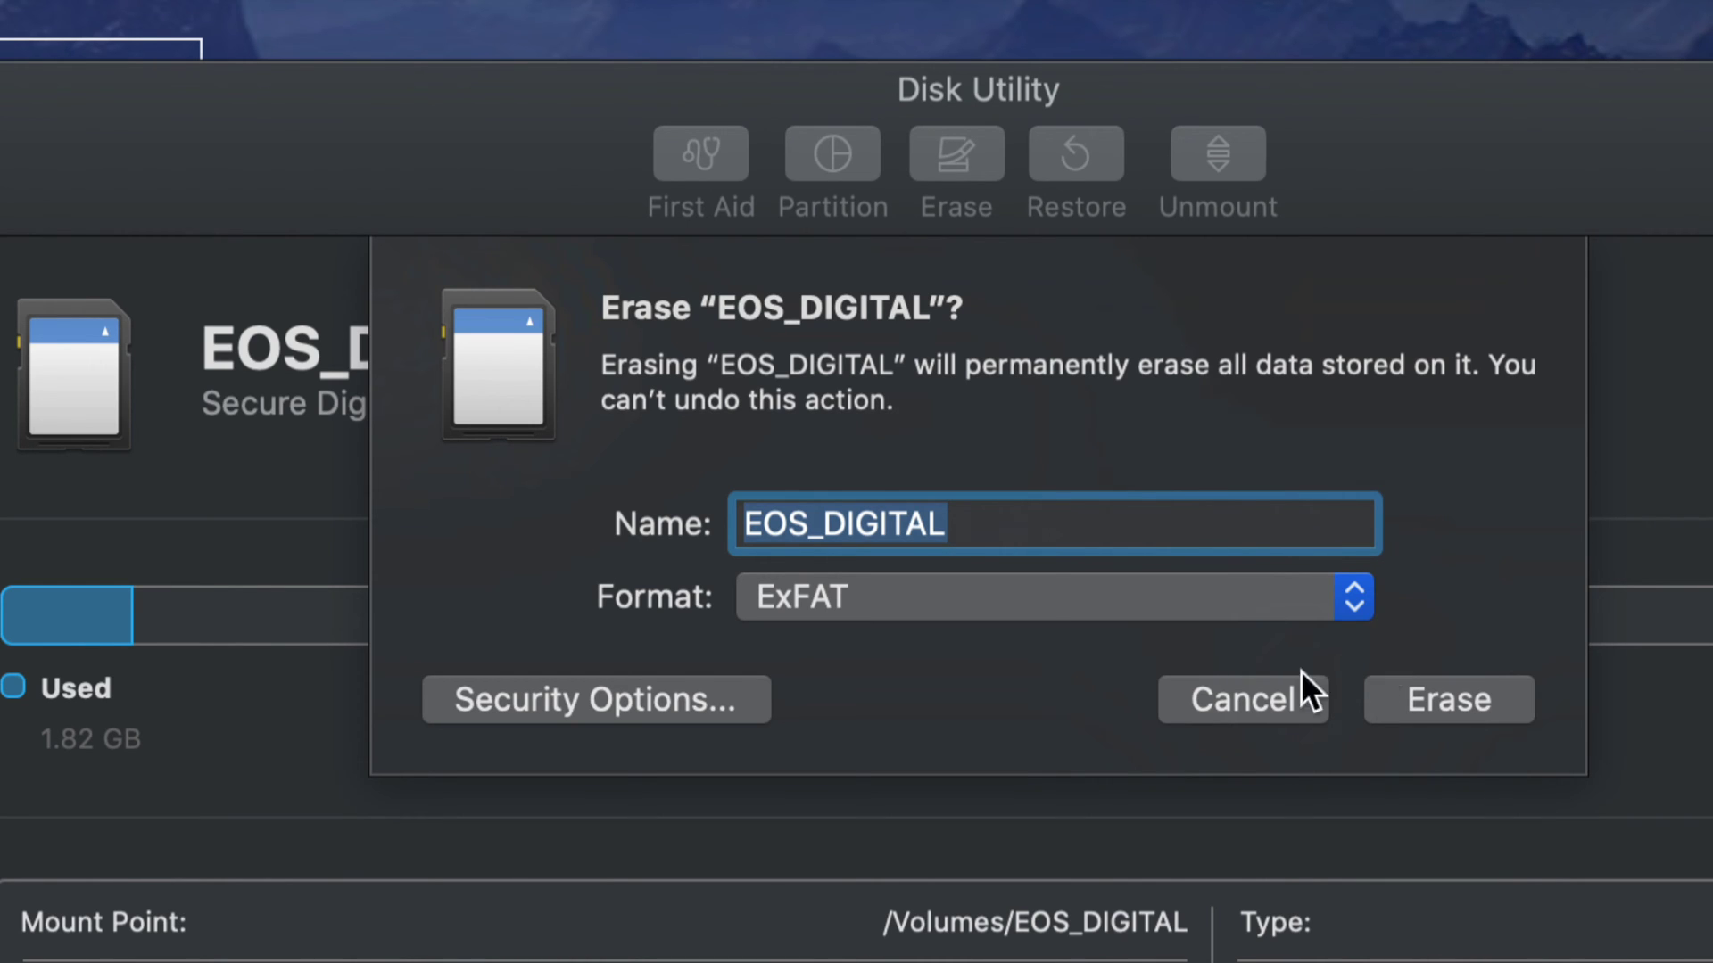
- Revisit Security Options, compare the 3-pass and 7-pass levels, and confirm Fastest again
click(701, 681)
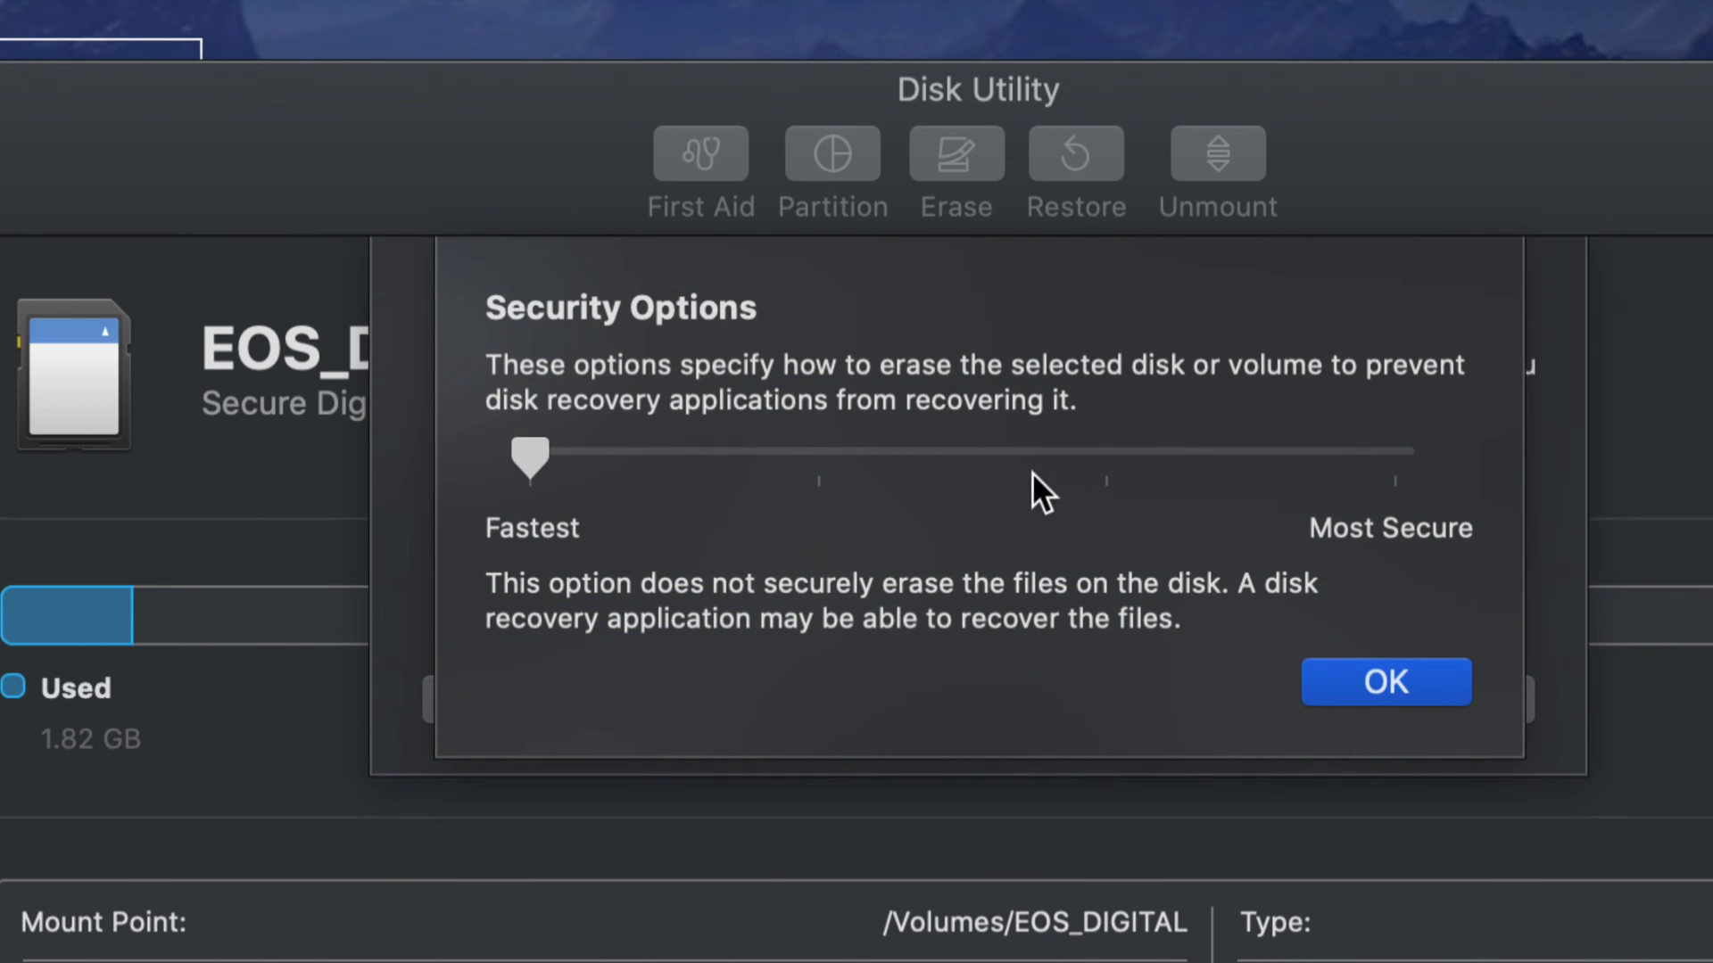
click(1098, 458)
click(1392, 451)
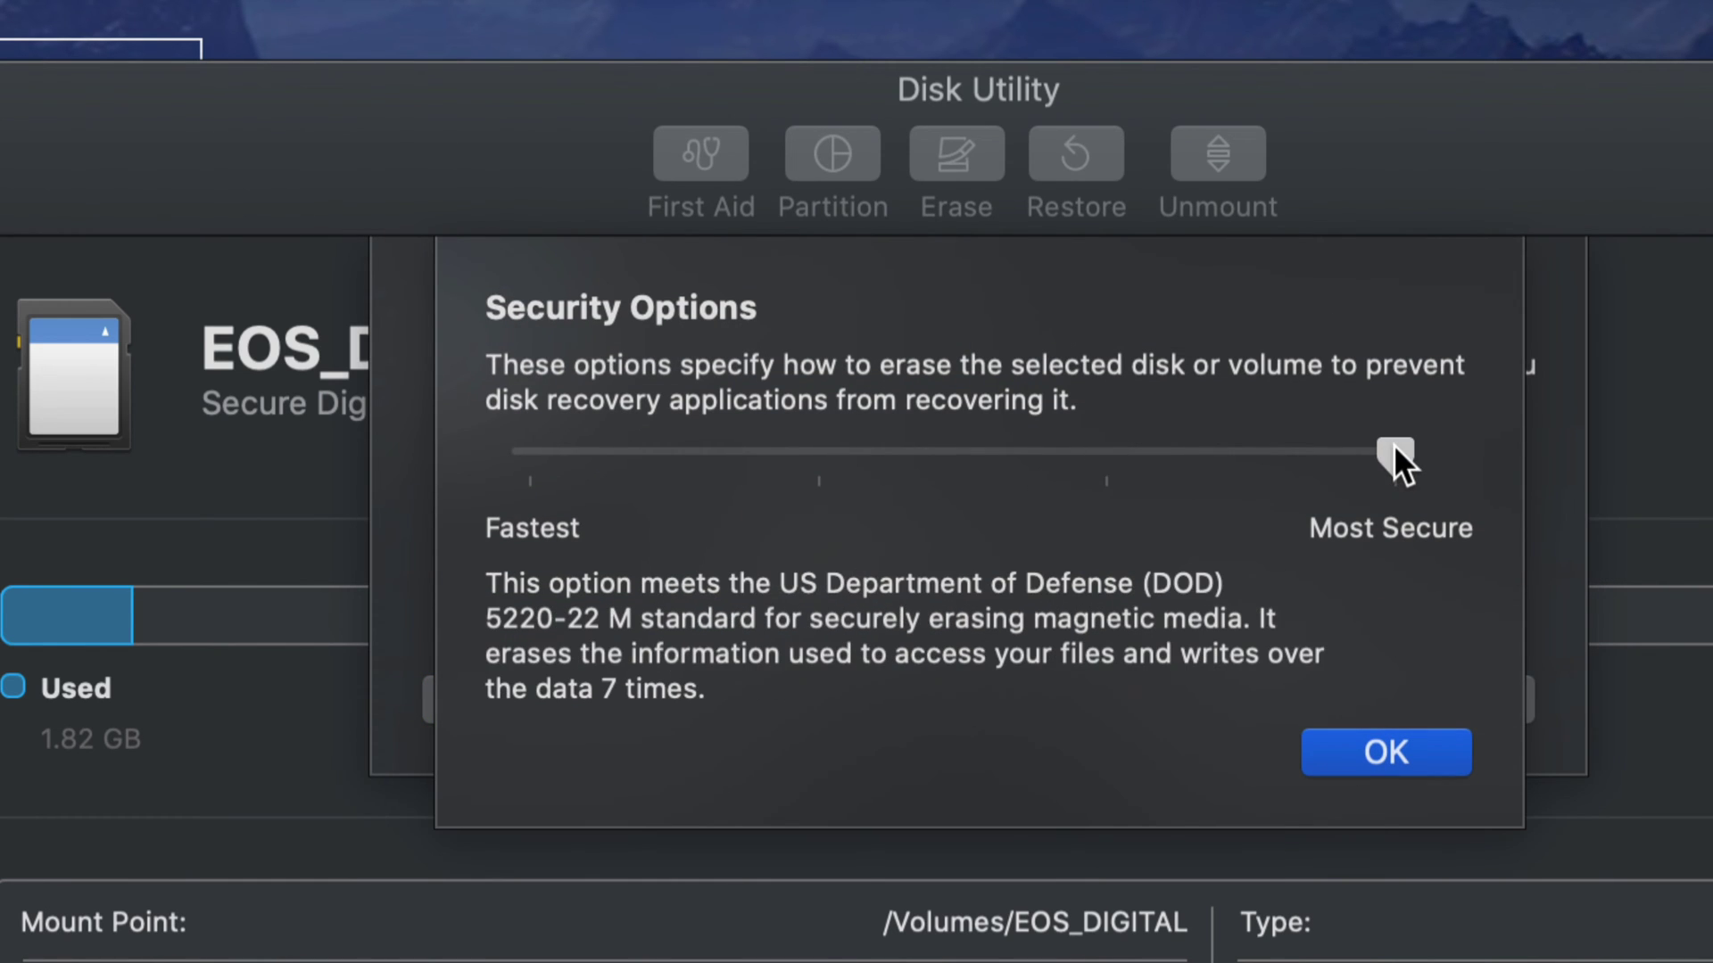
click(1117, 451)
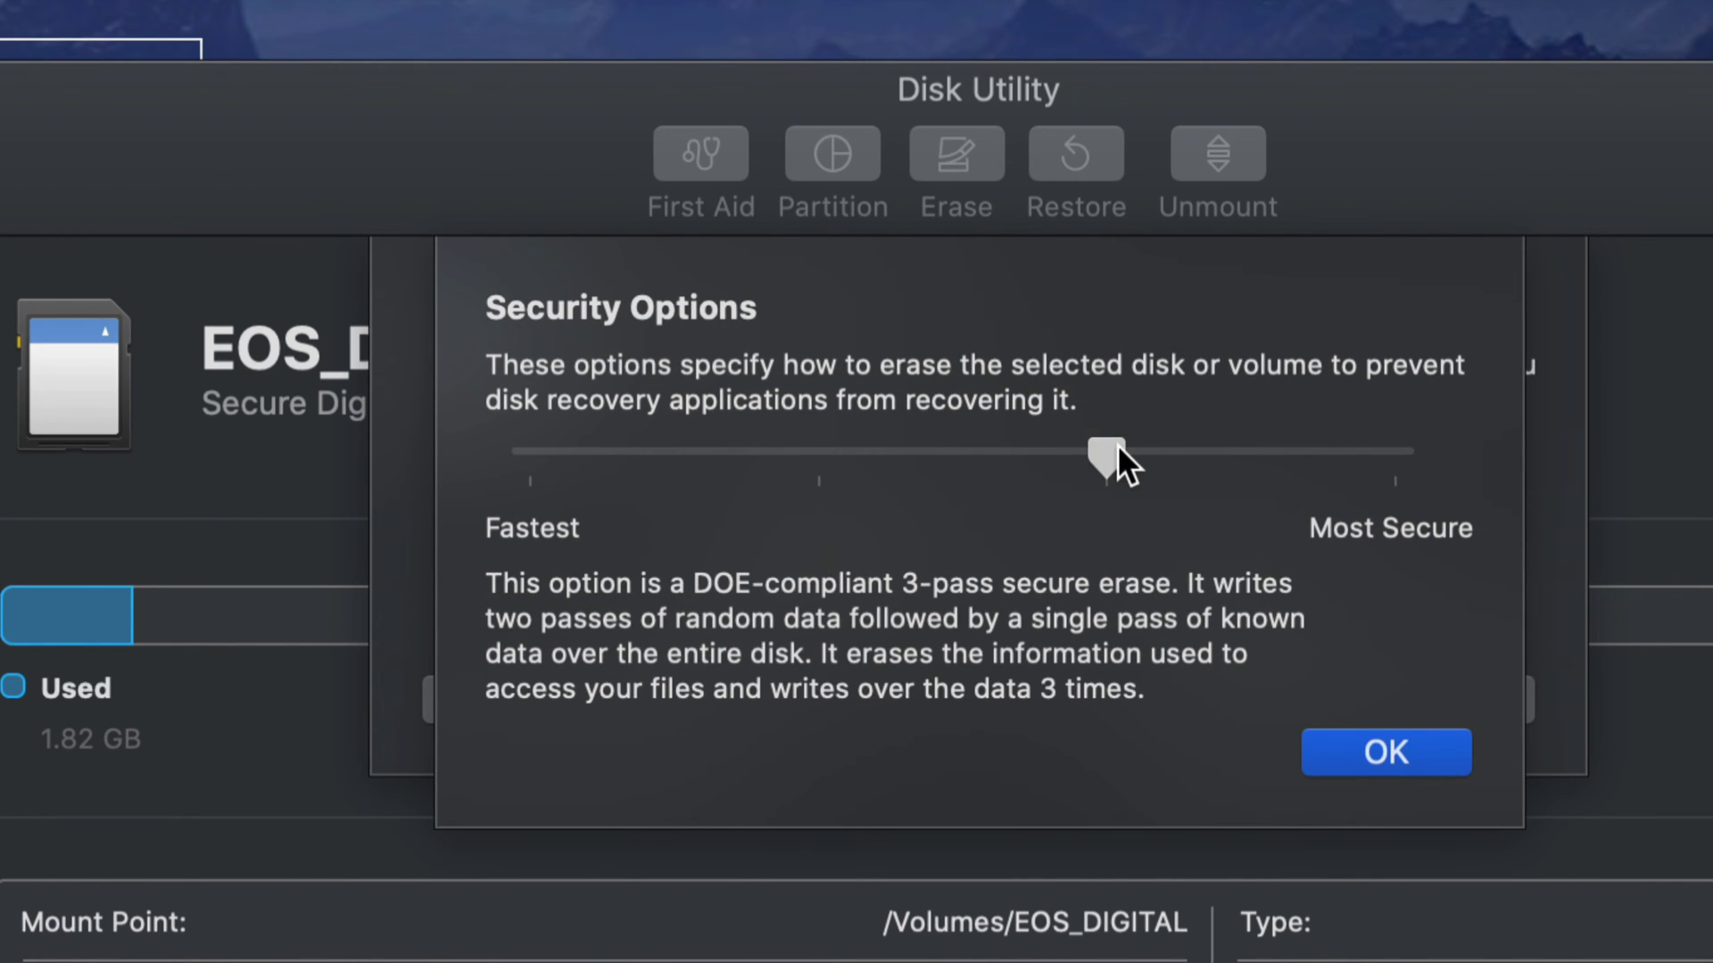
click(1388, 453)
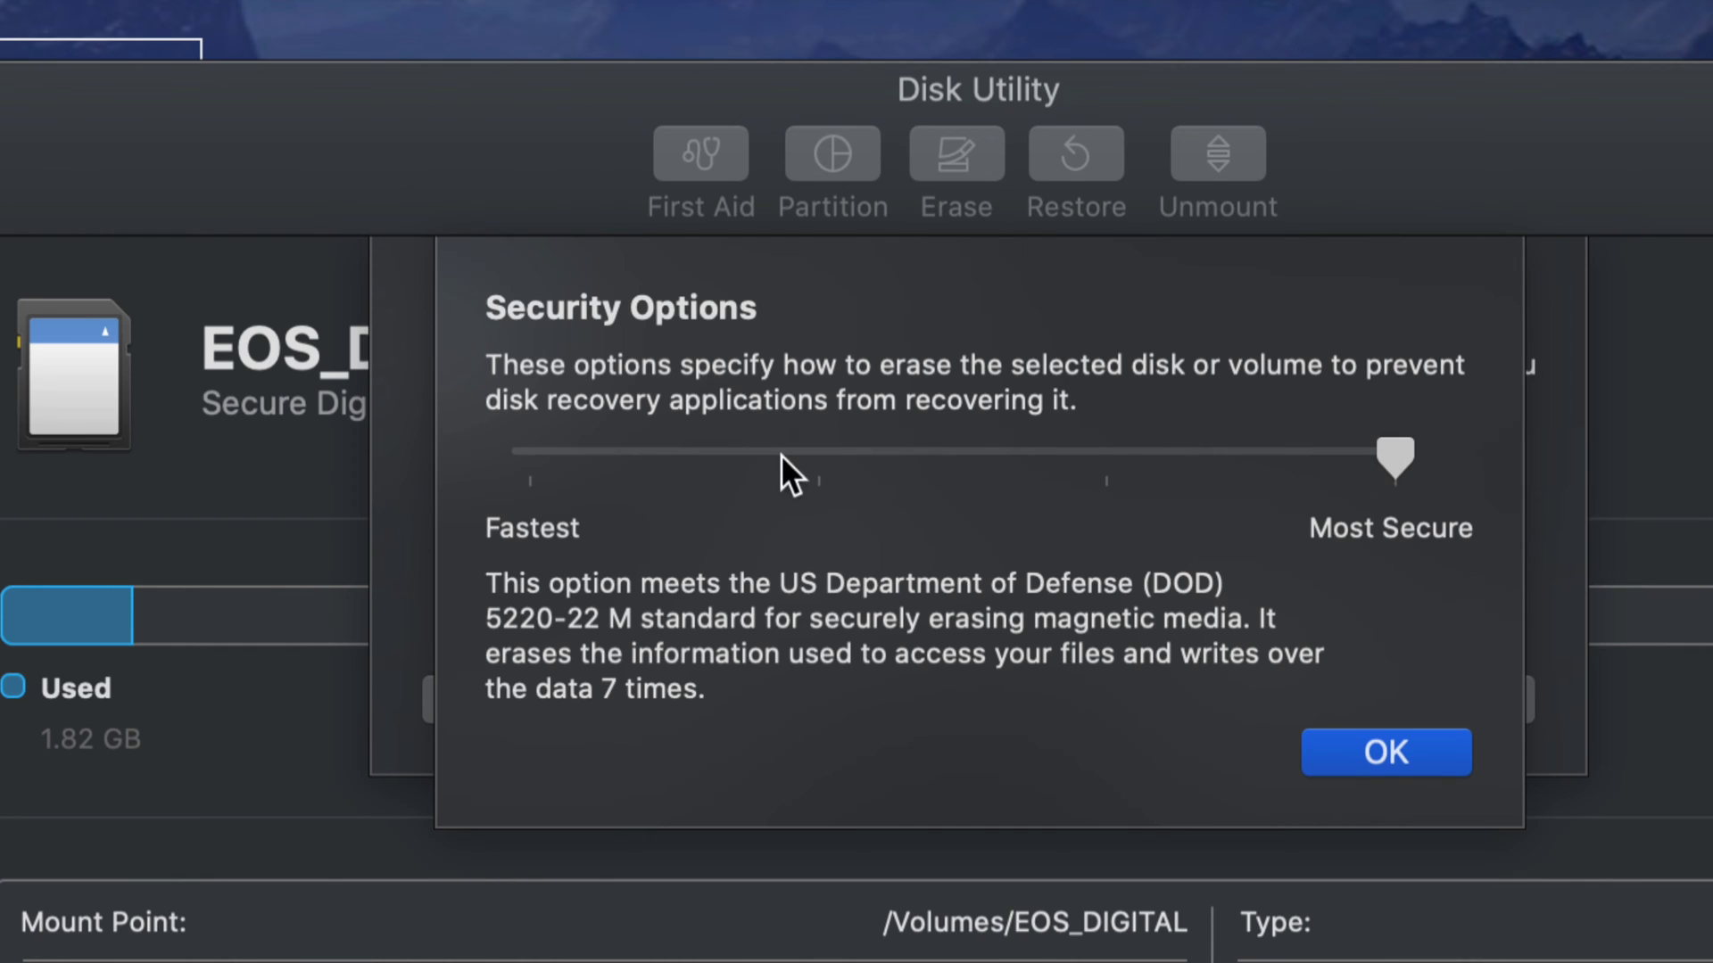
click(551, 452)
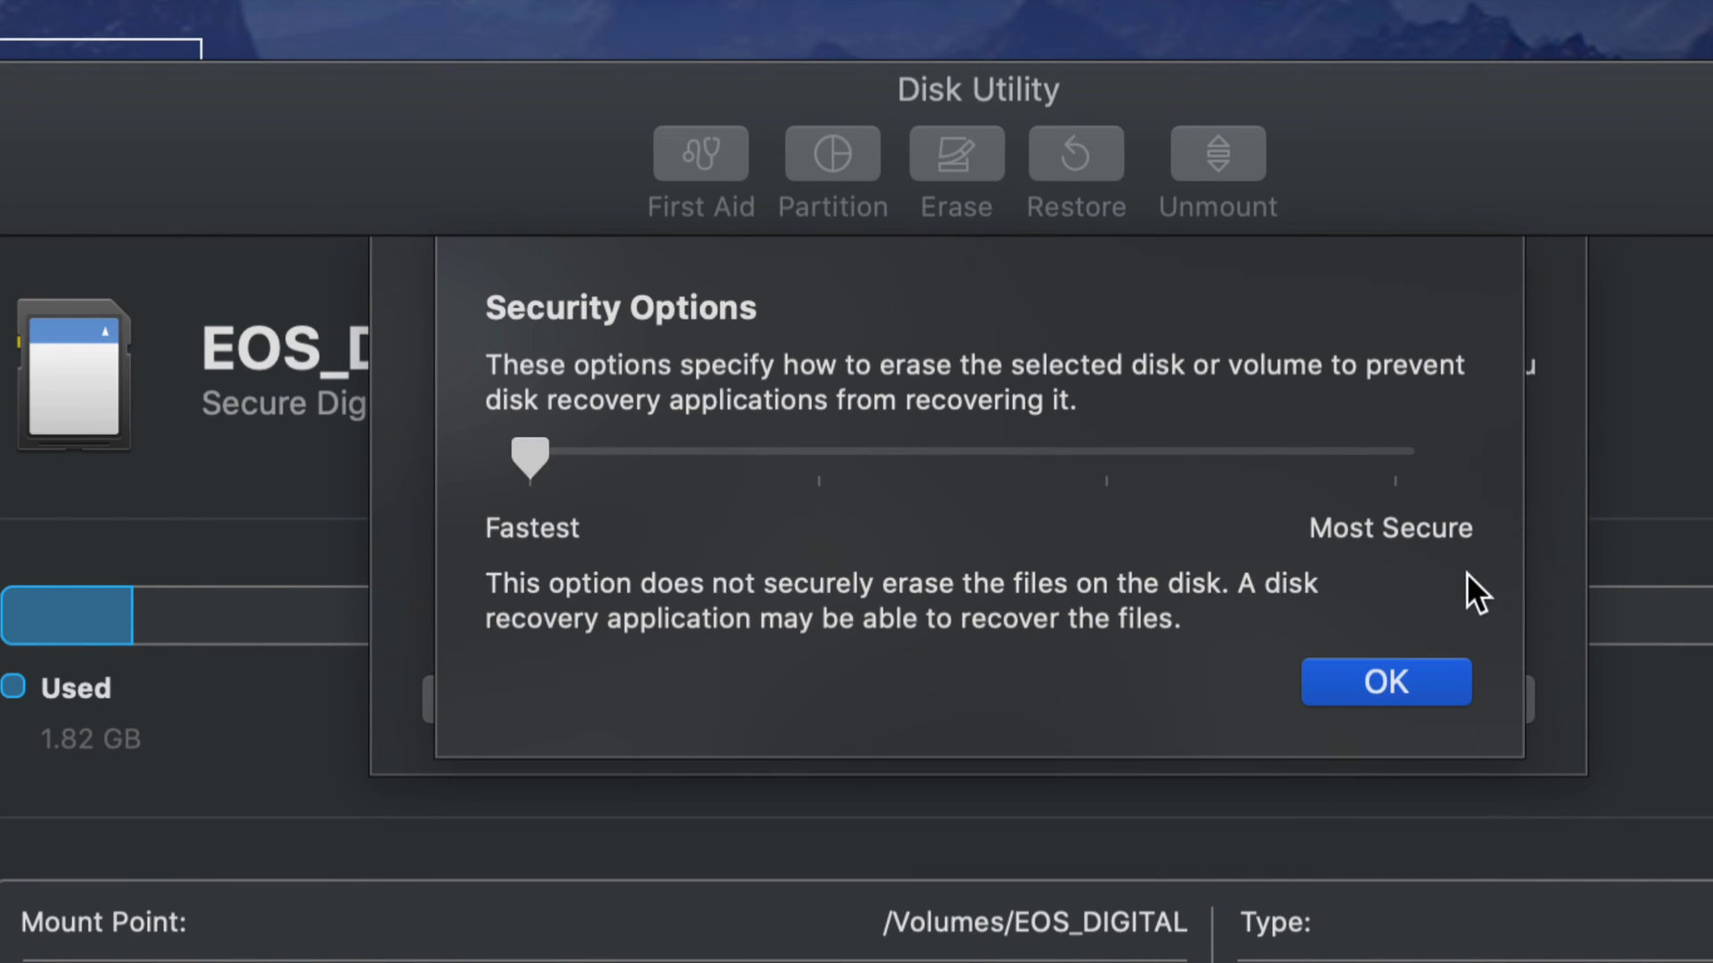
click(1415, 678)
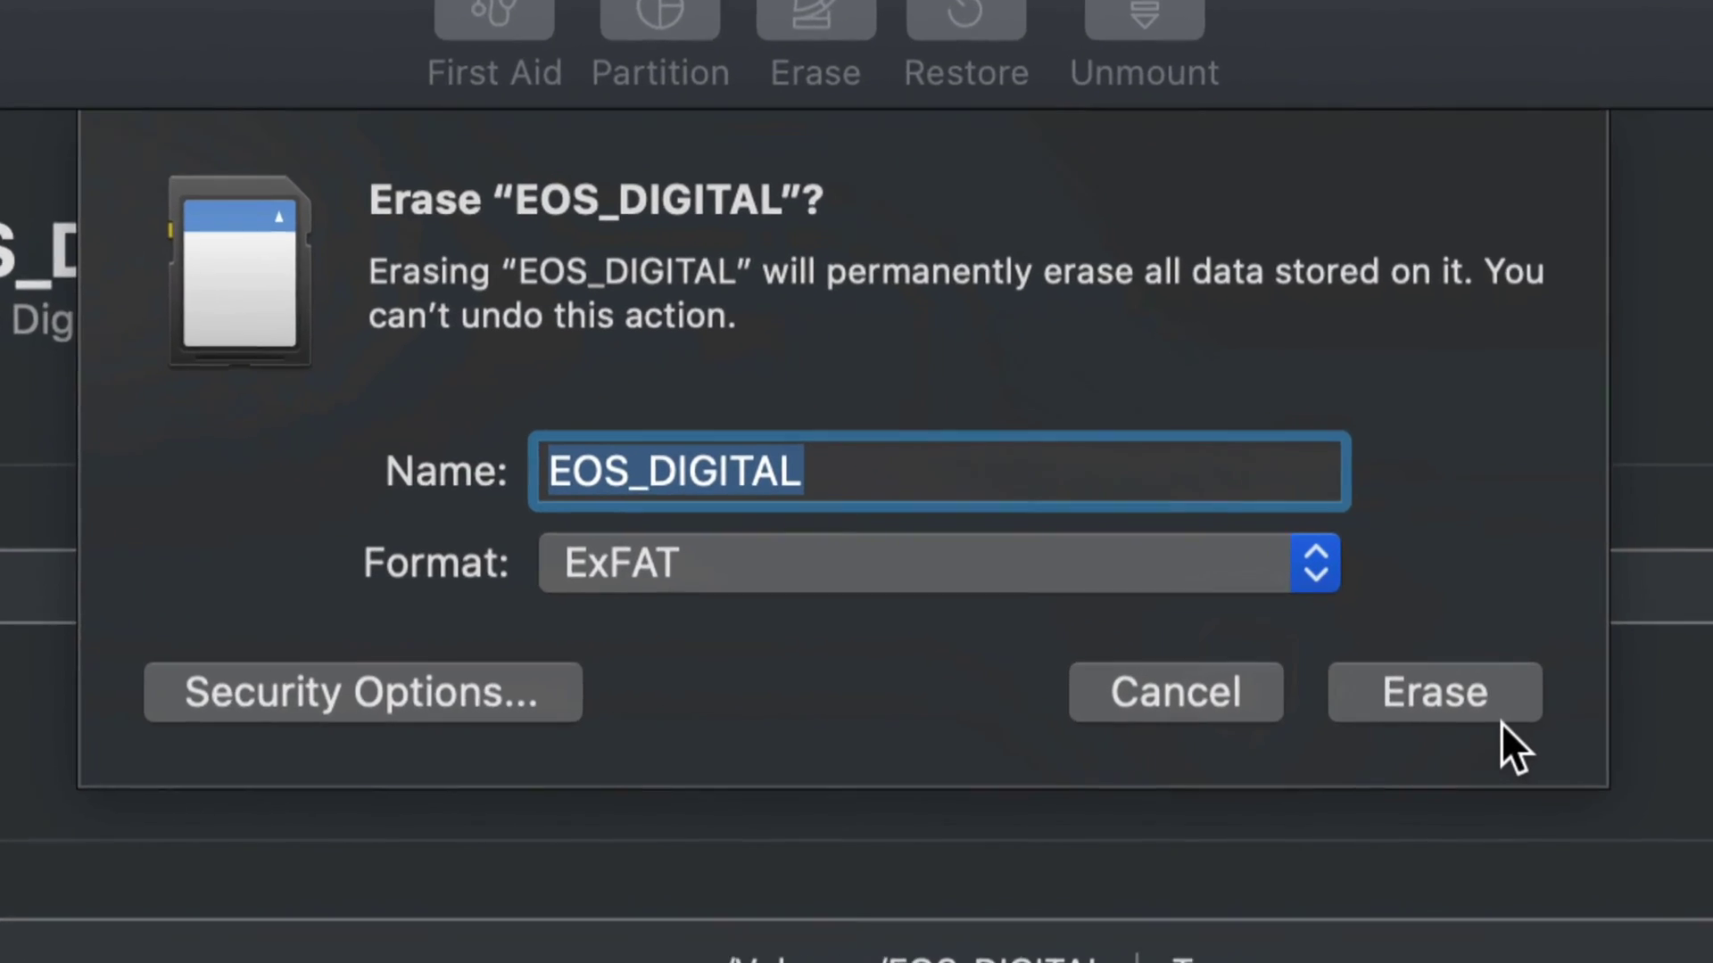
- Erase EOS_DIGITAL as ExFAT, then check its details show 25 MB used
click(1424, 705)
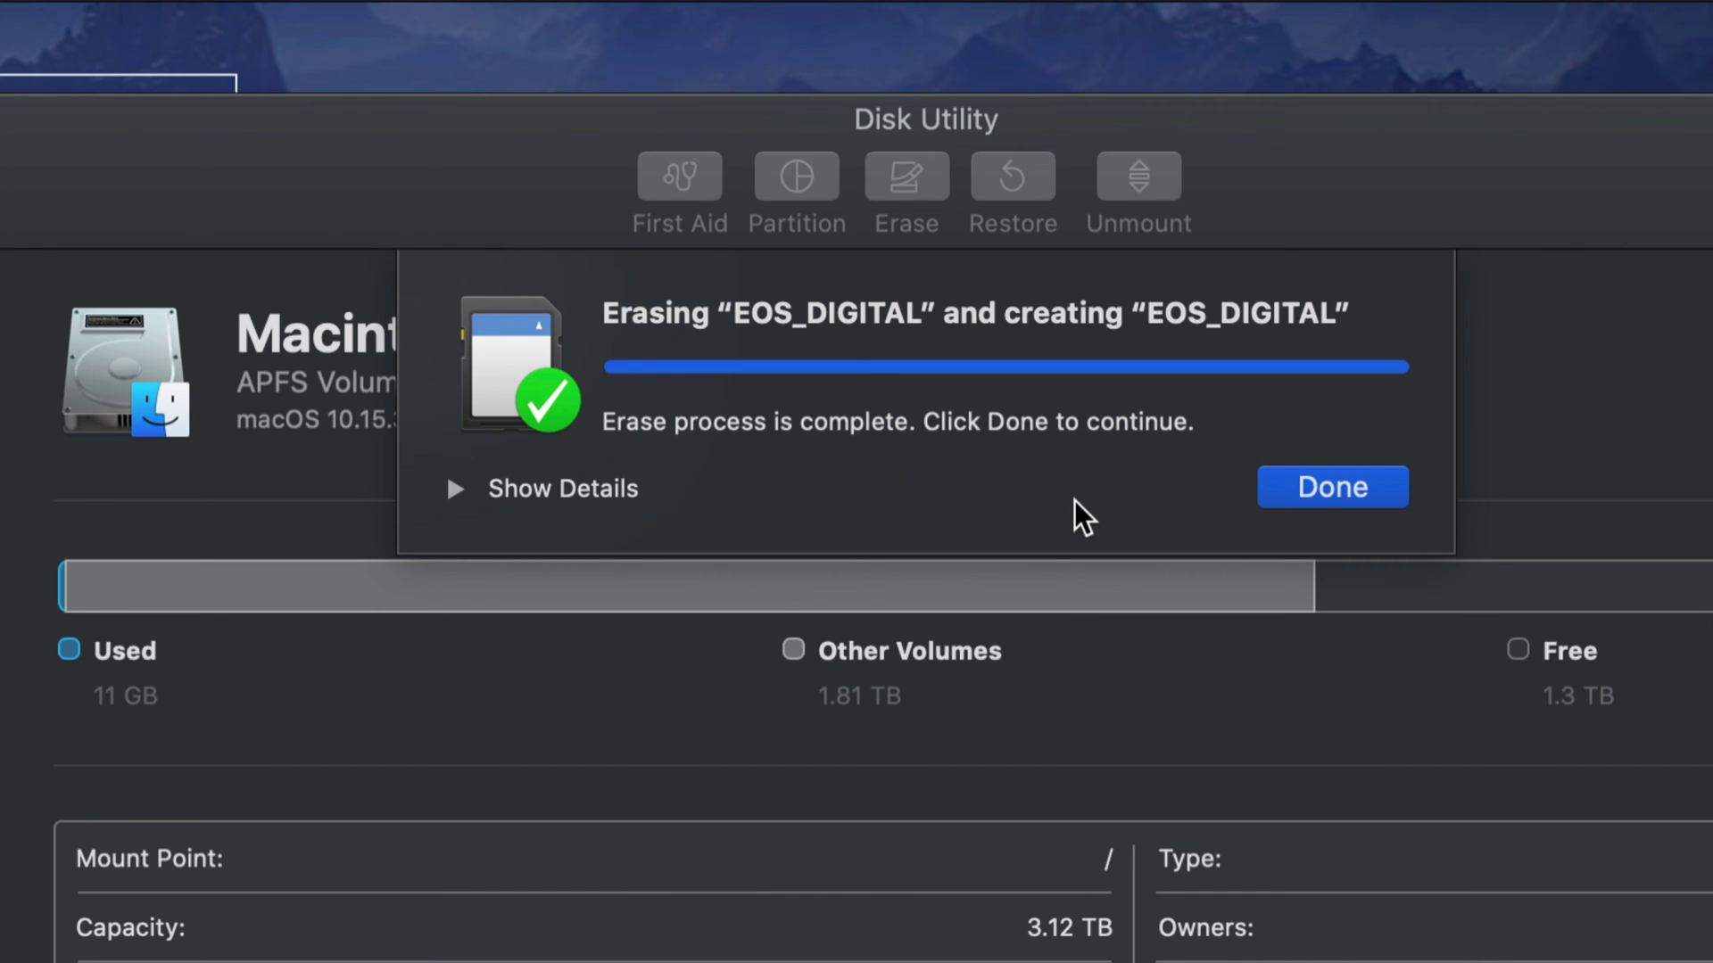
click(1326, 491)
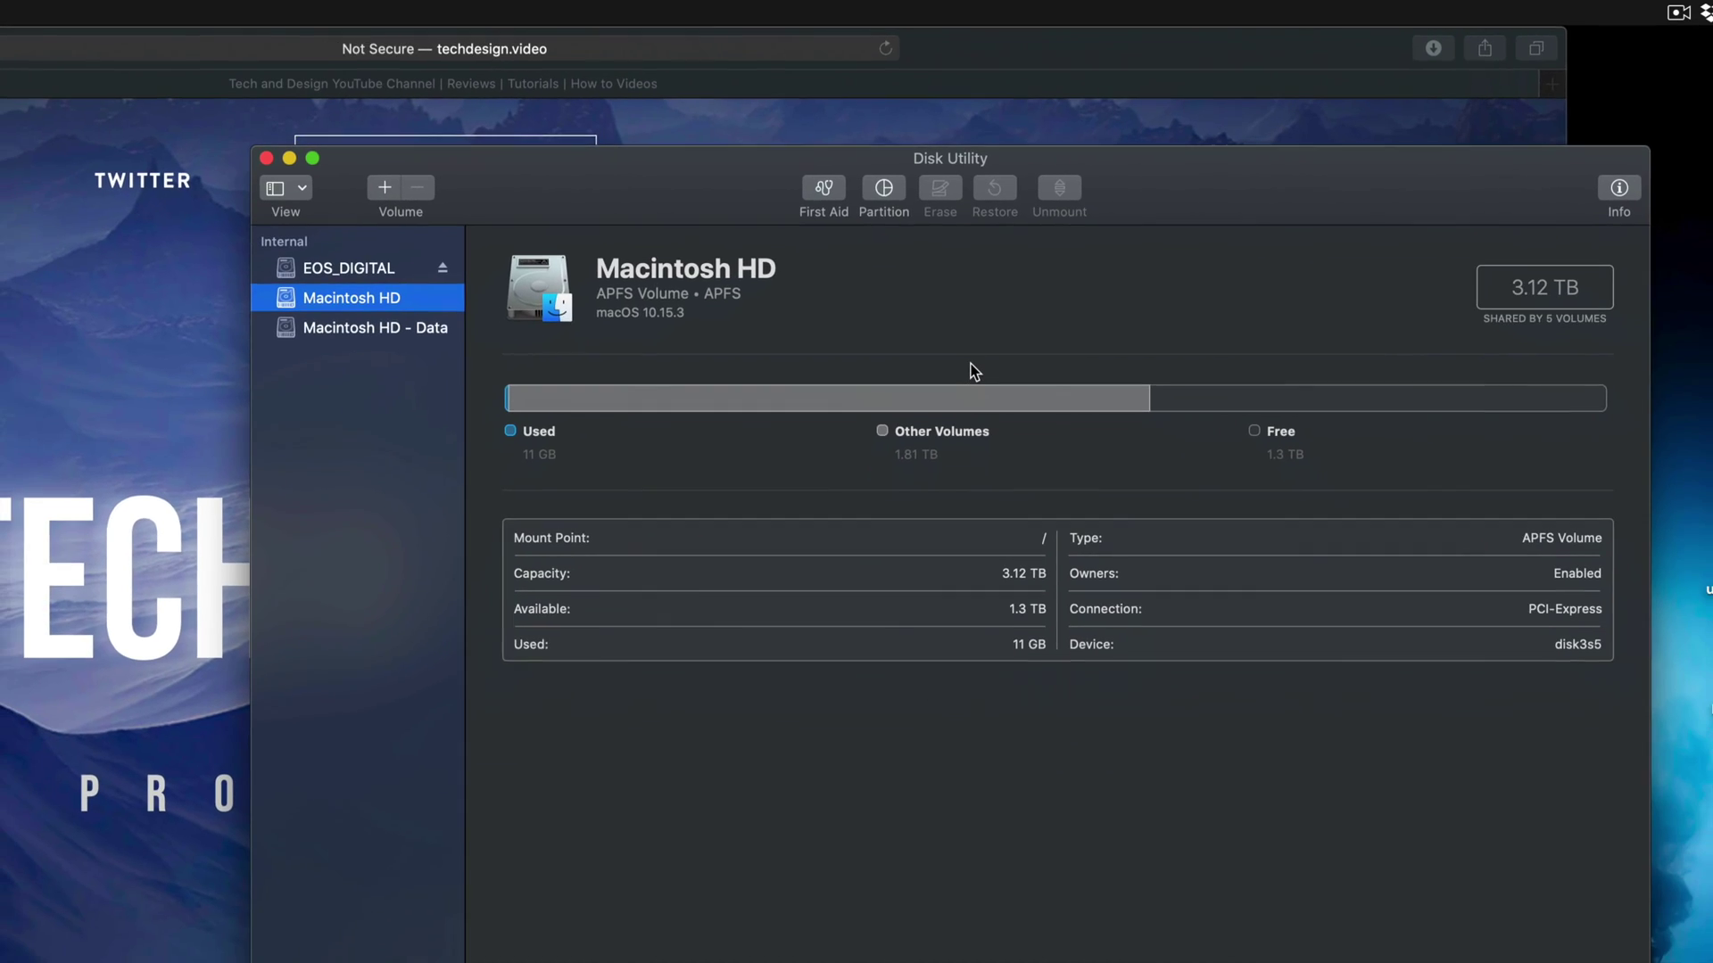
click(375, 265)
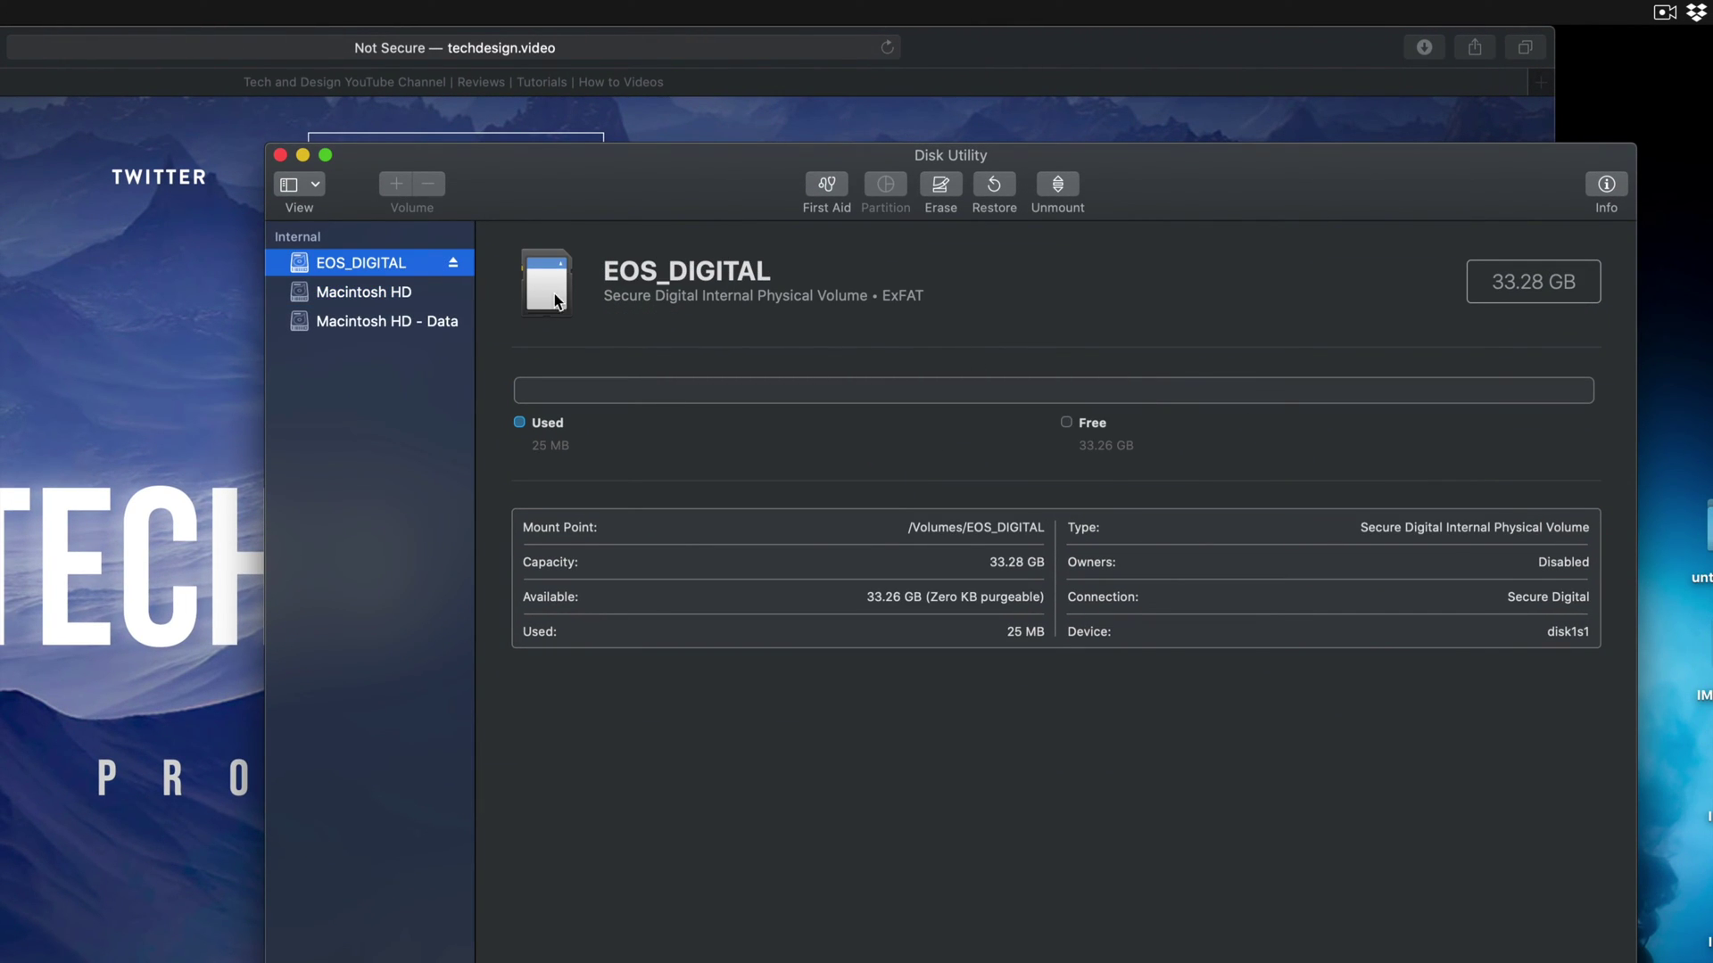
click(384, 295)
click(379, 323)
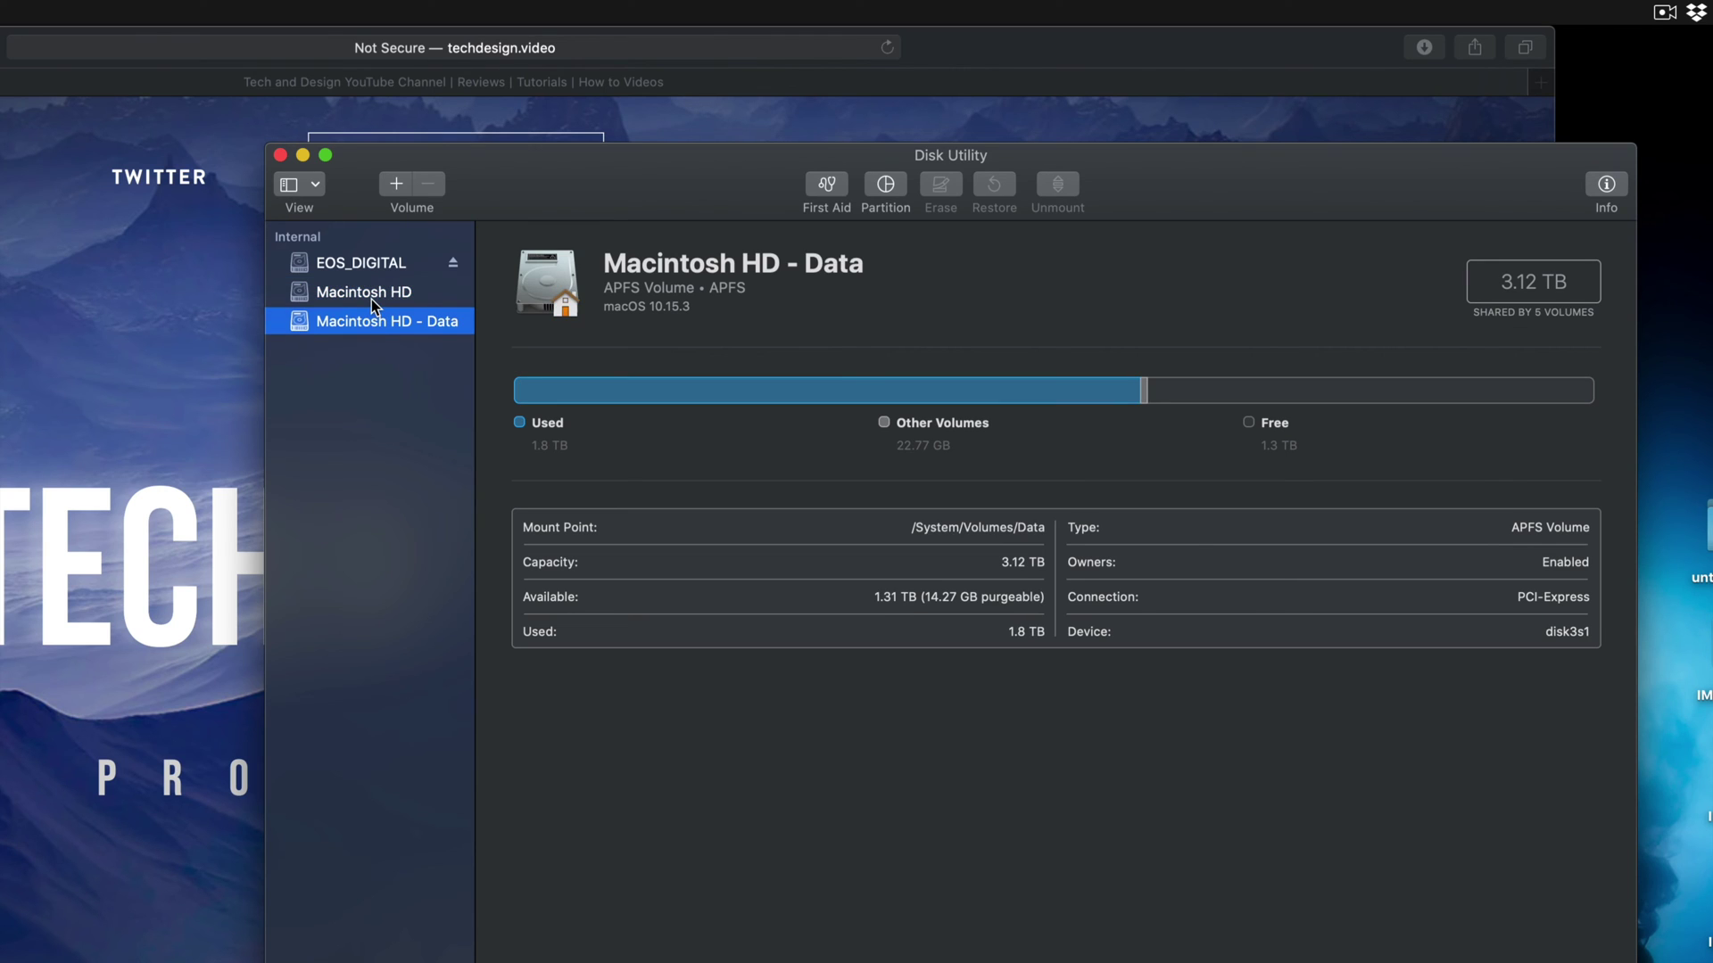
key(Up)
key(Up)
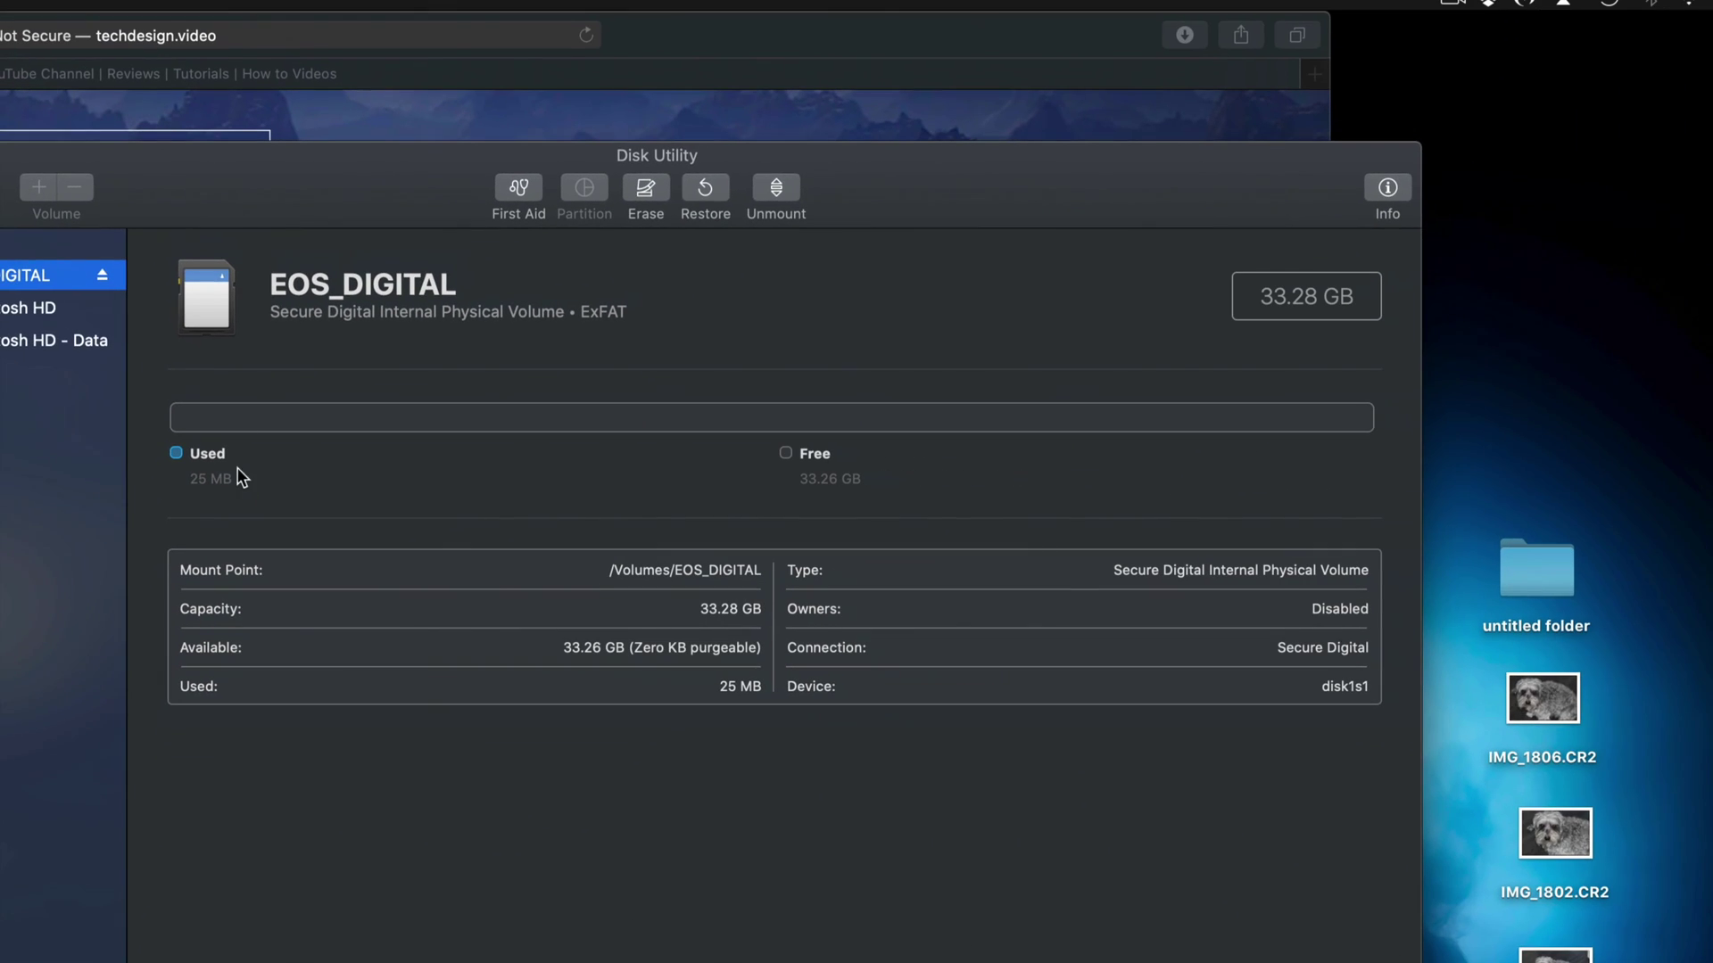
drag(239, 203, 679, 195)
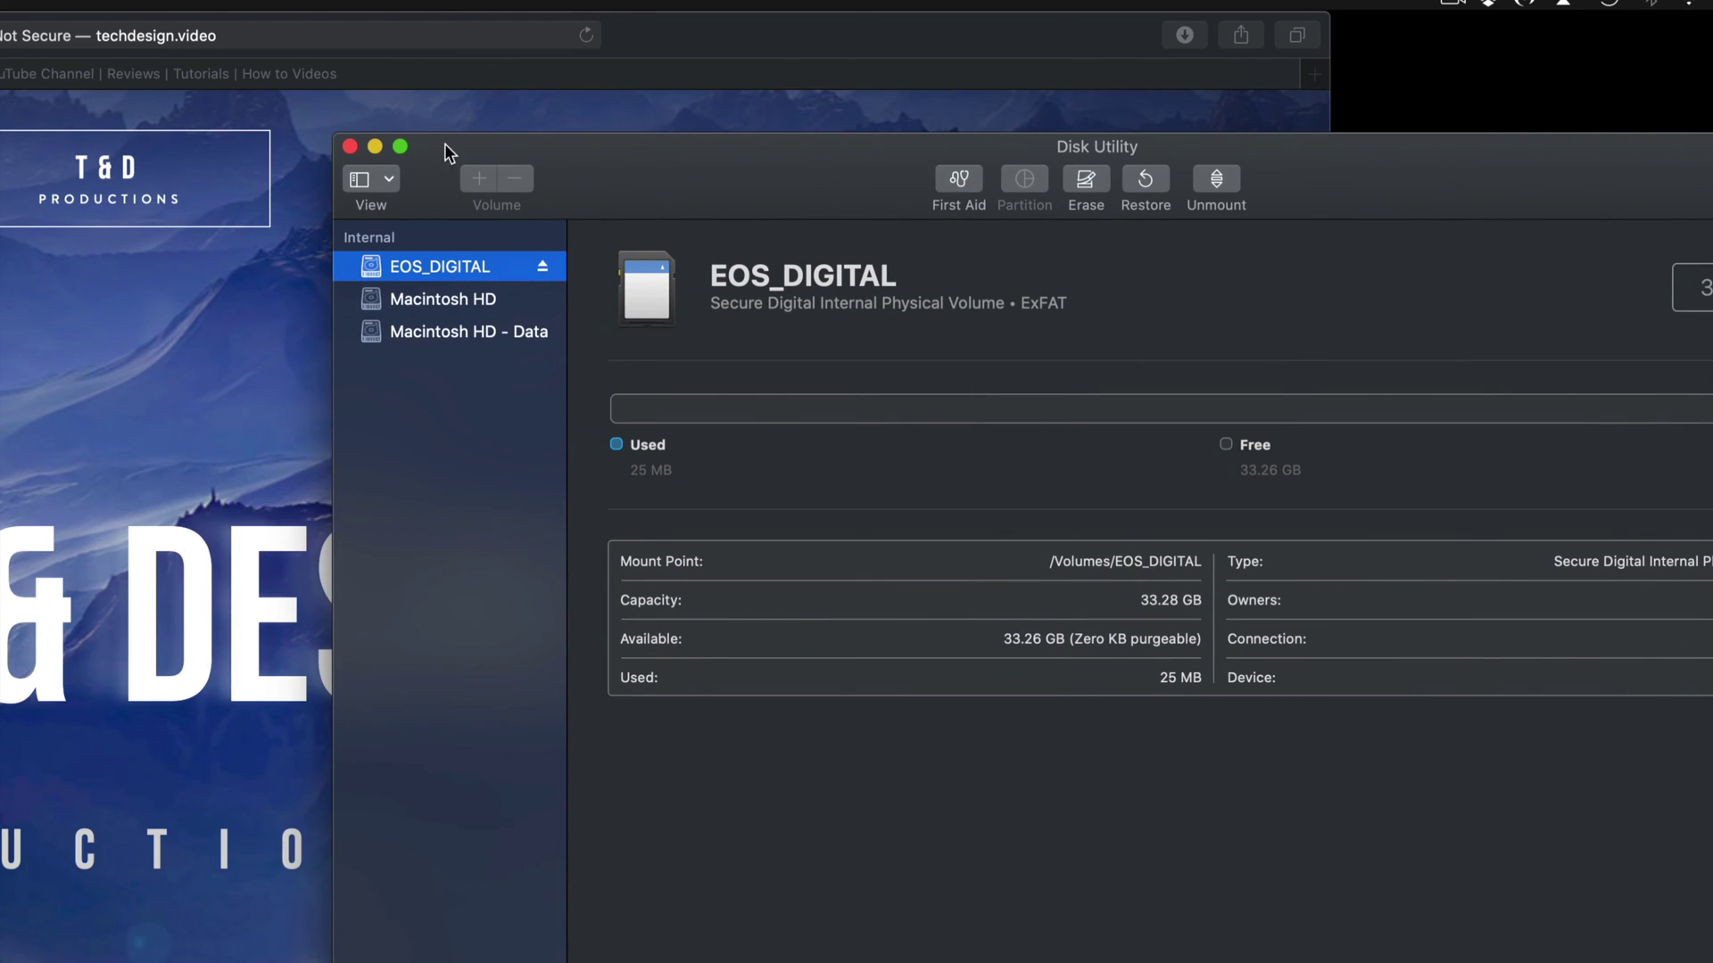
- Close Disk Utility, open the empty EOS_DIGITAL card, and preview Eject Only without ejecting
click(349, 145)
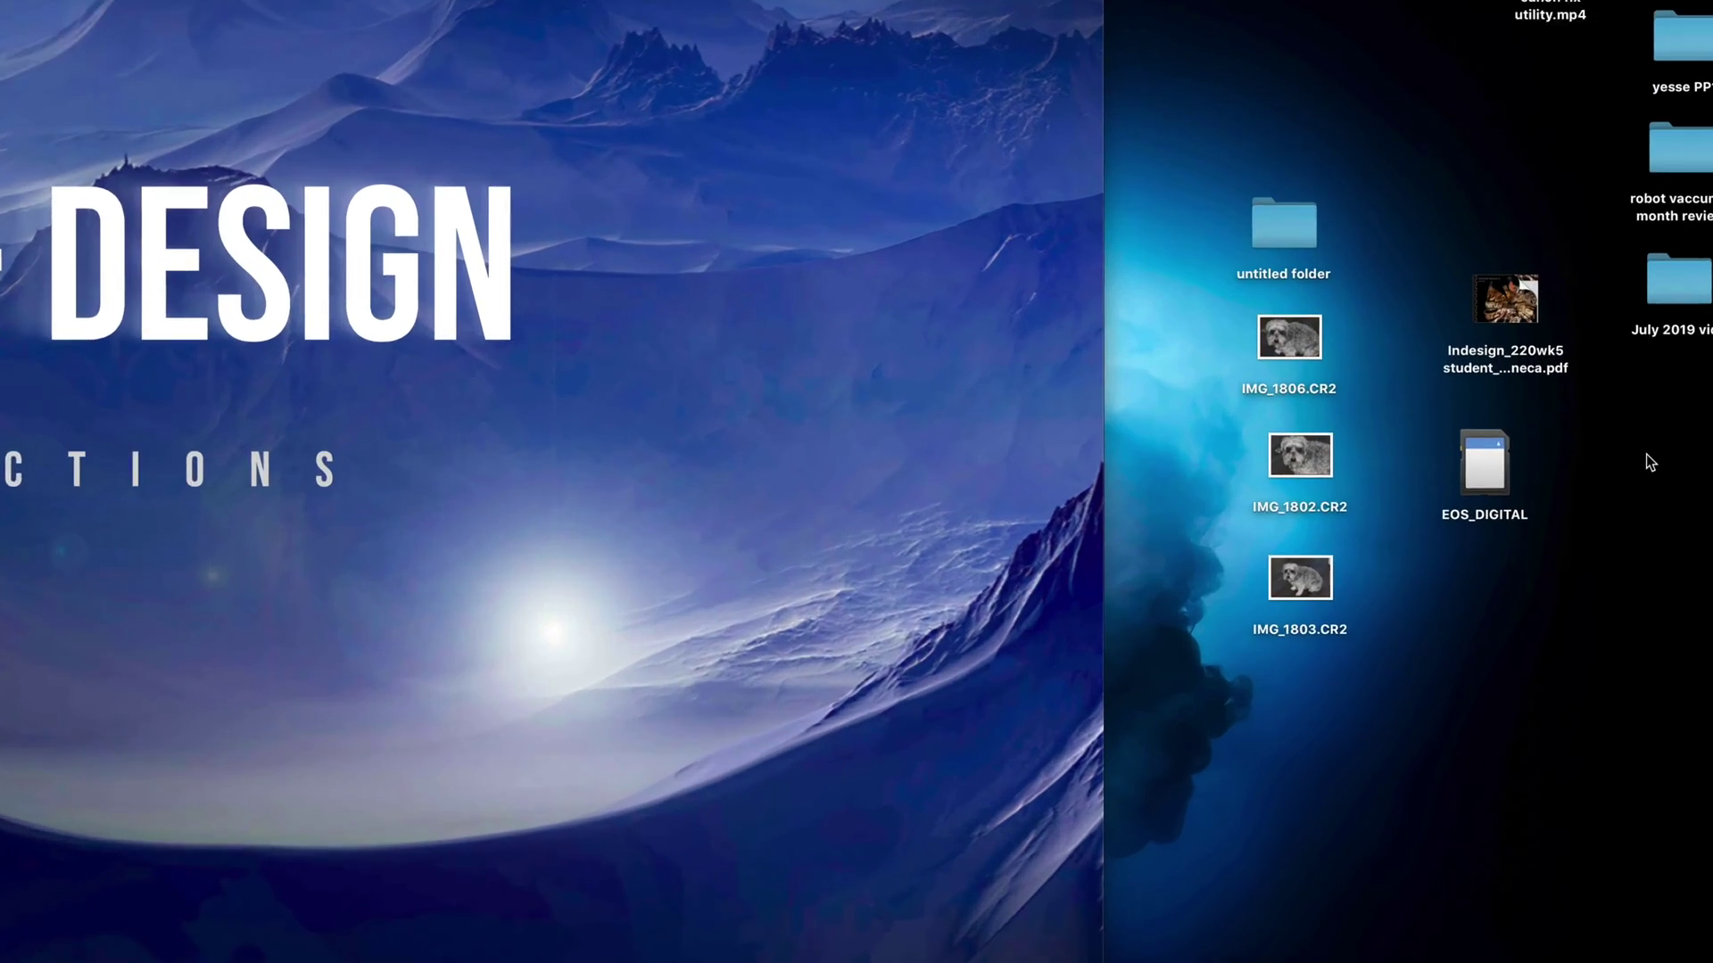
double_click(1499, 466)
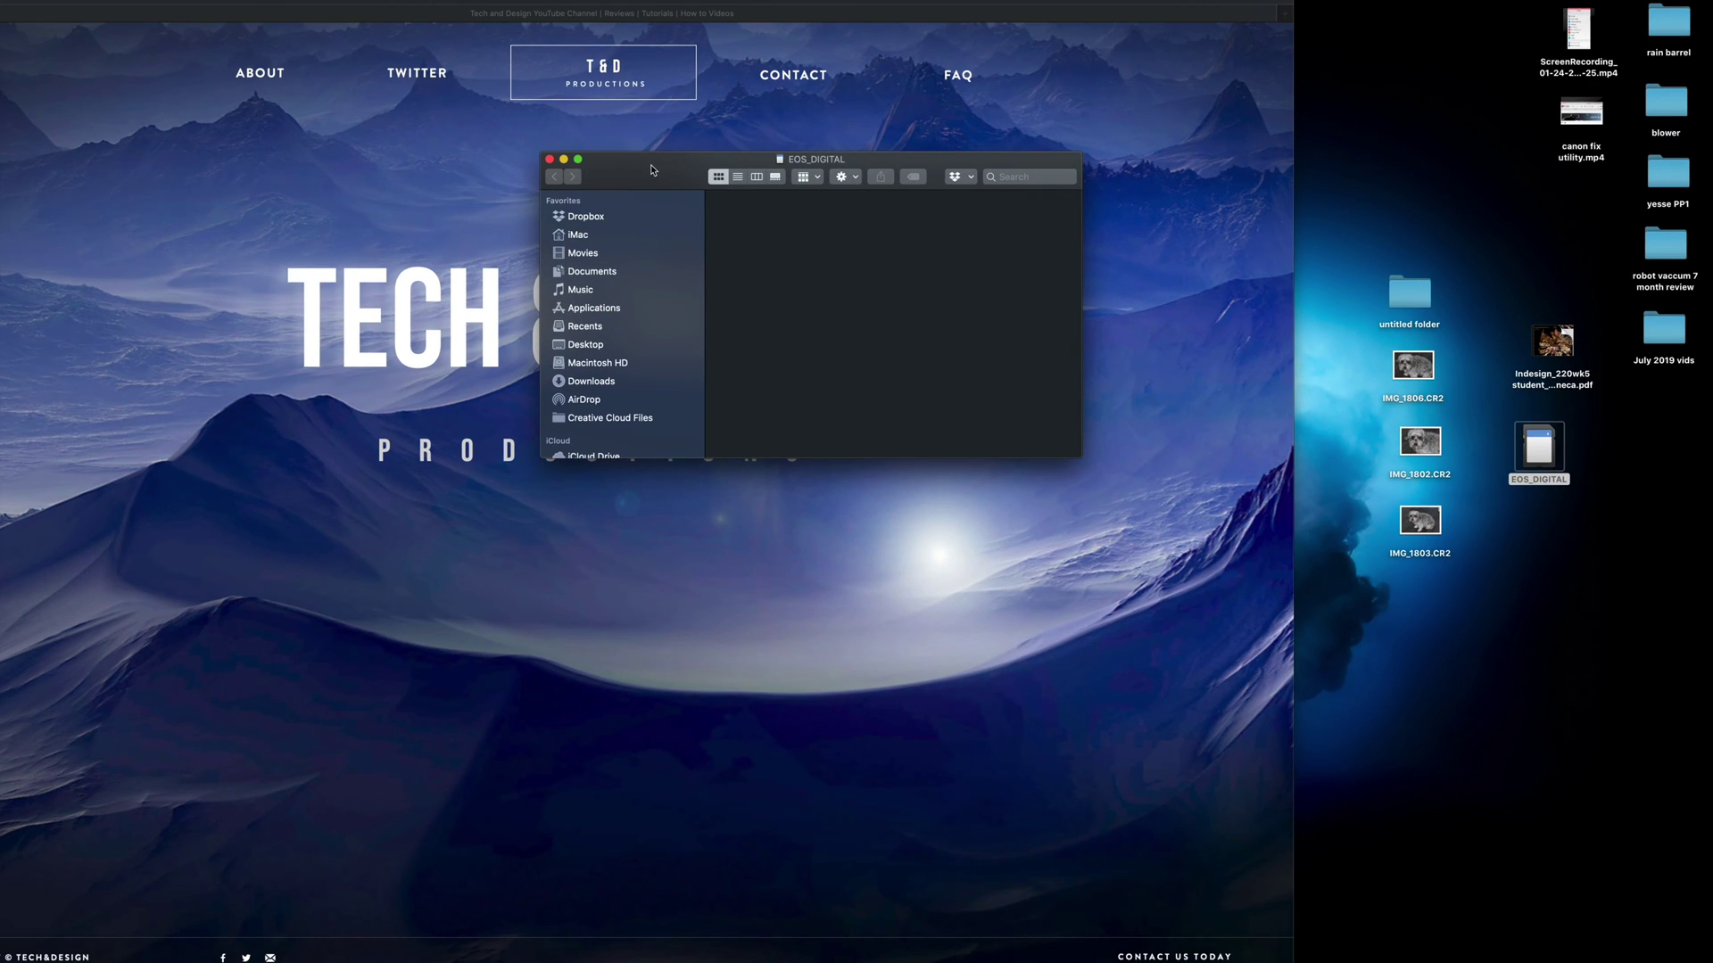
drag(652, 170, 648, 342)
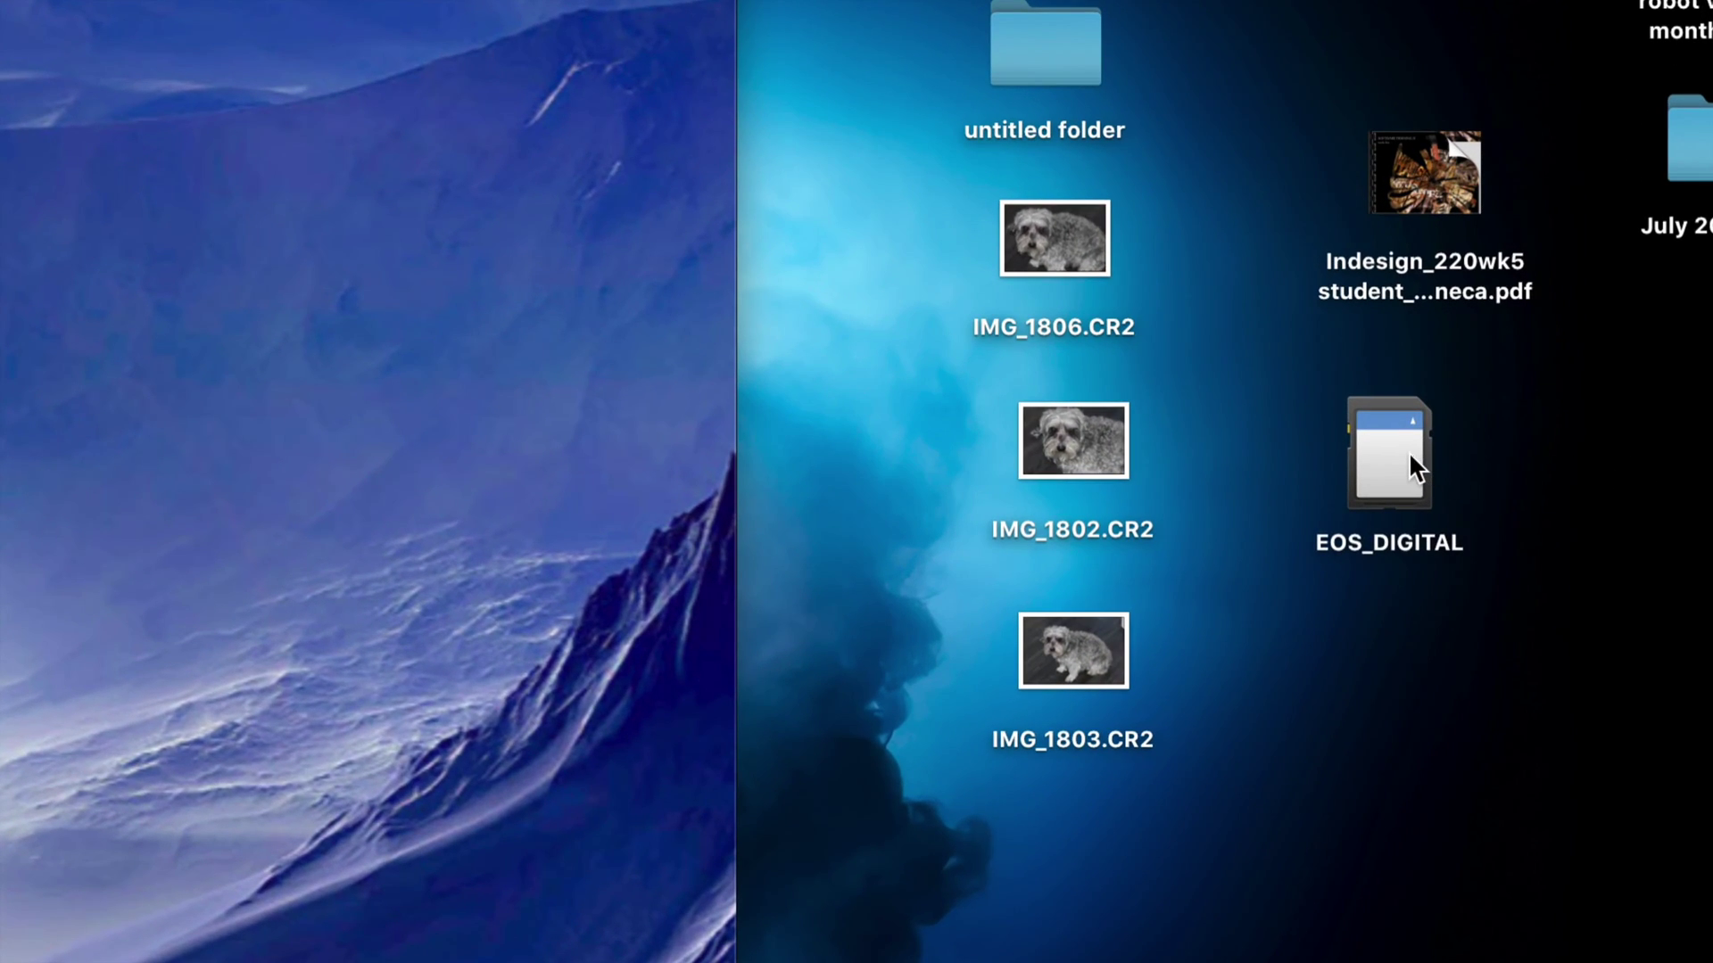
right_click(1409, 453)
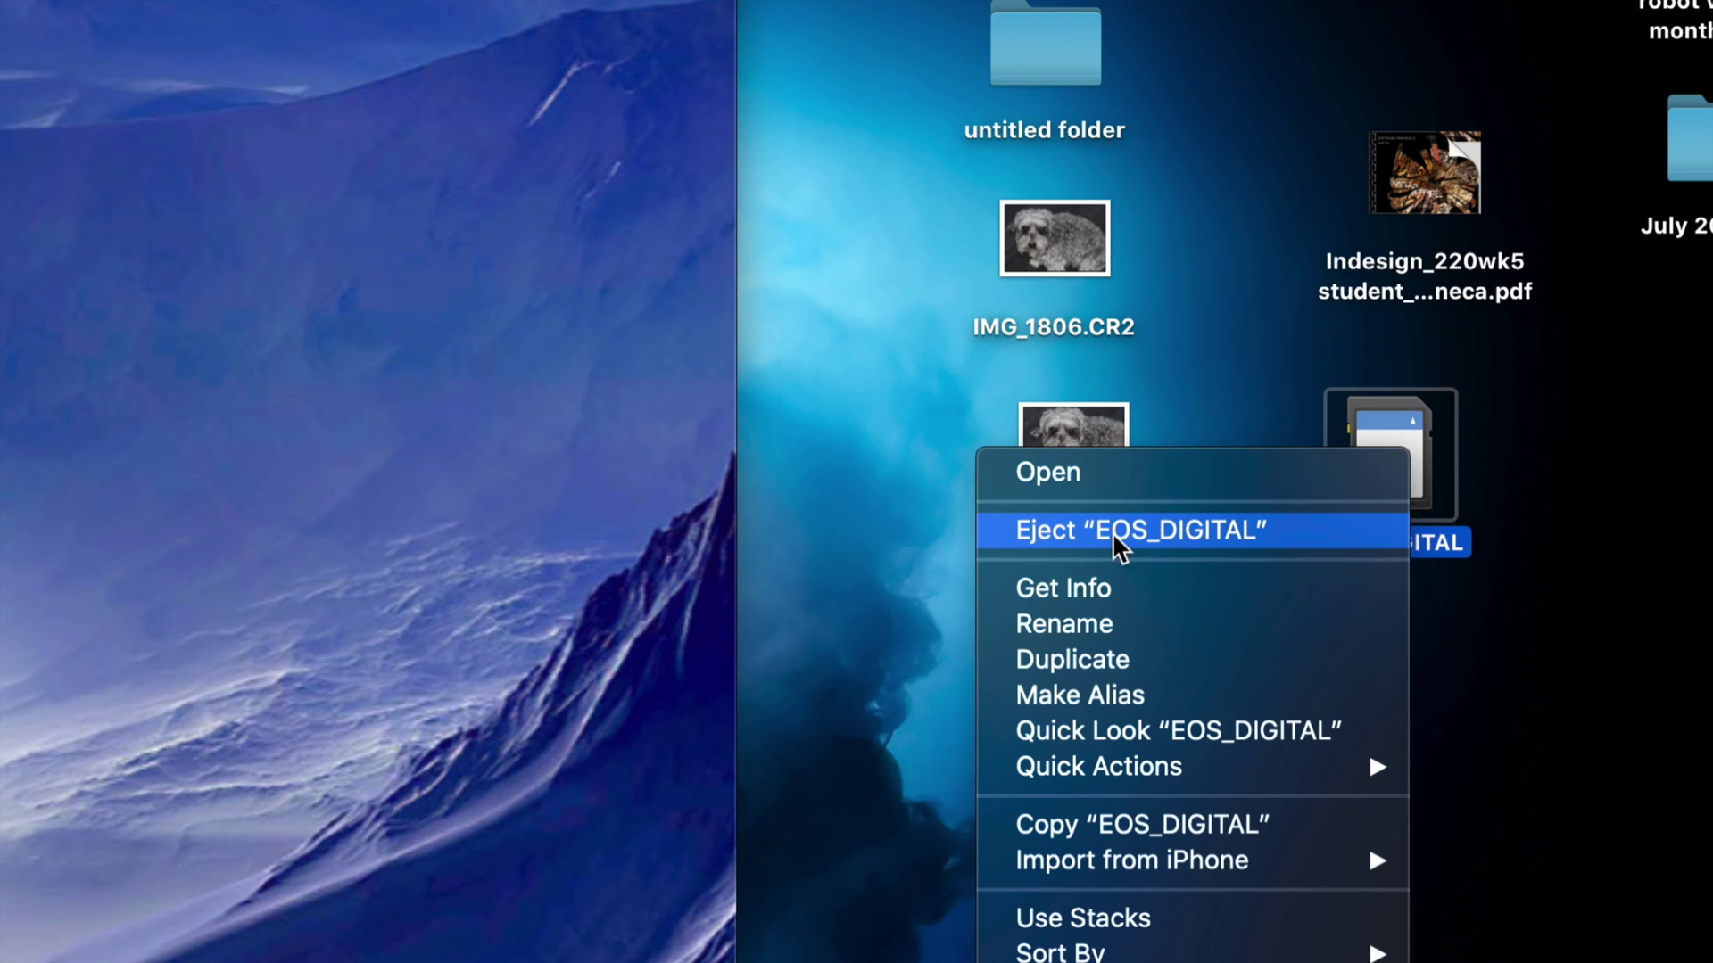
key(alt)
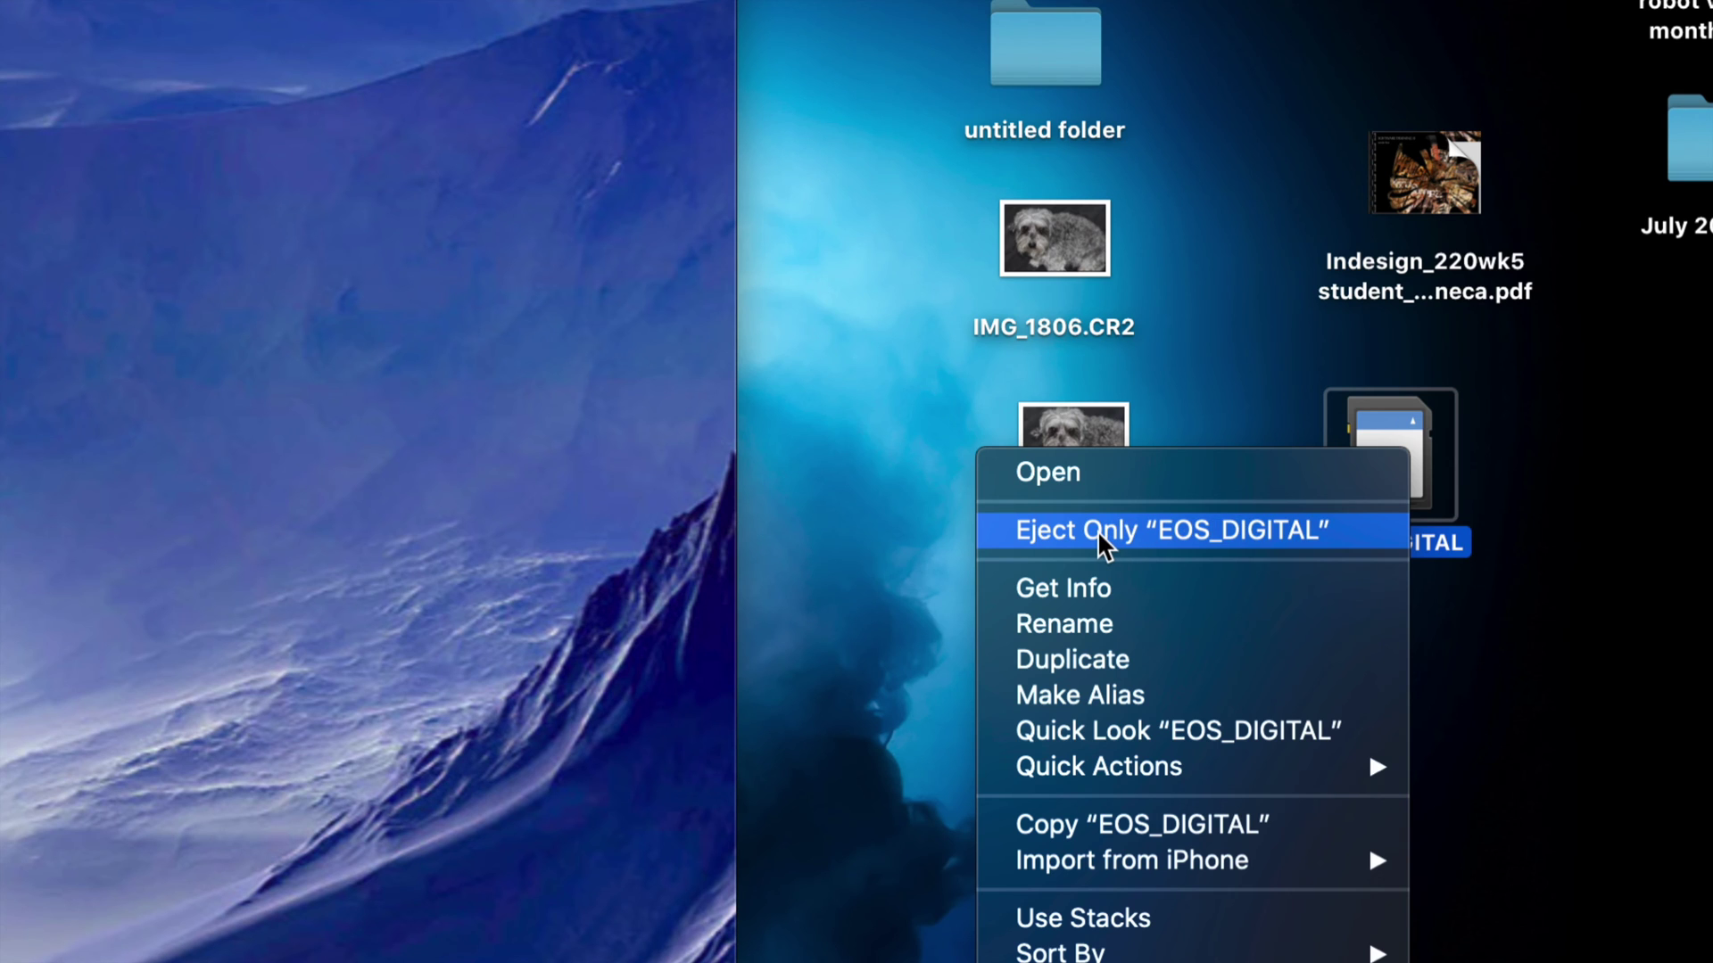
key(Escape)
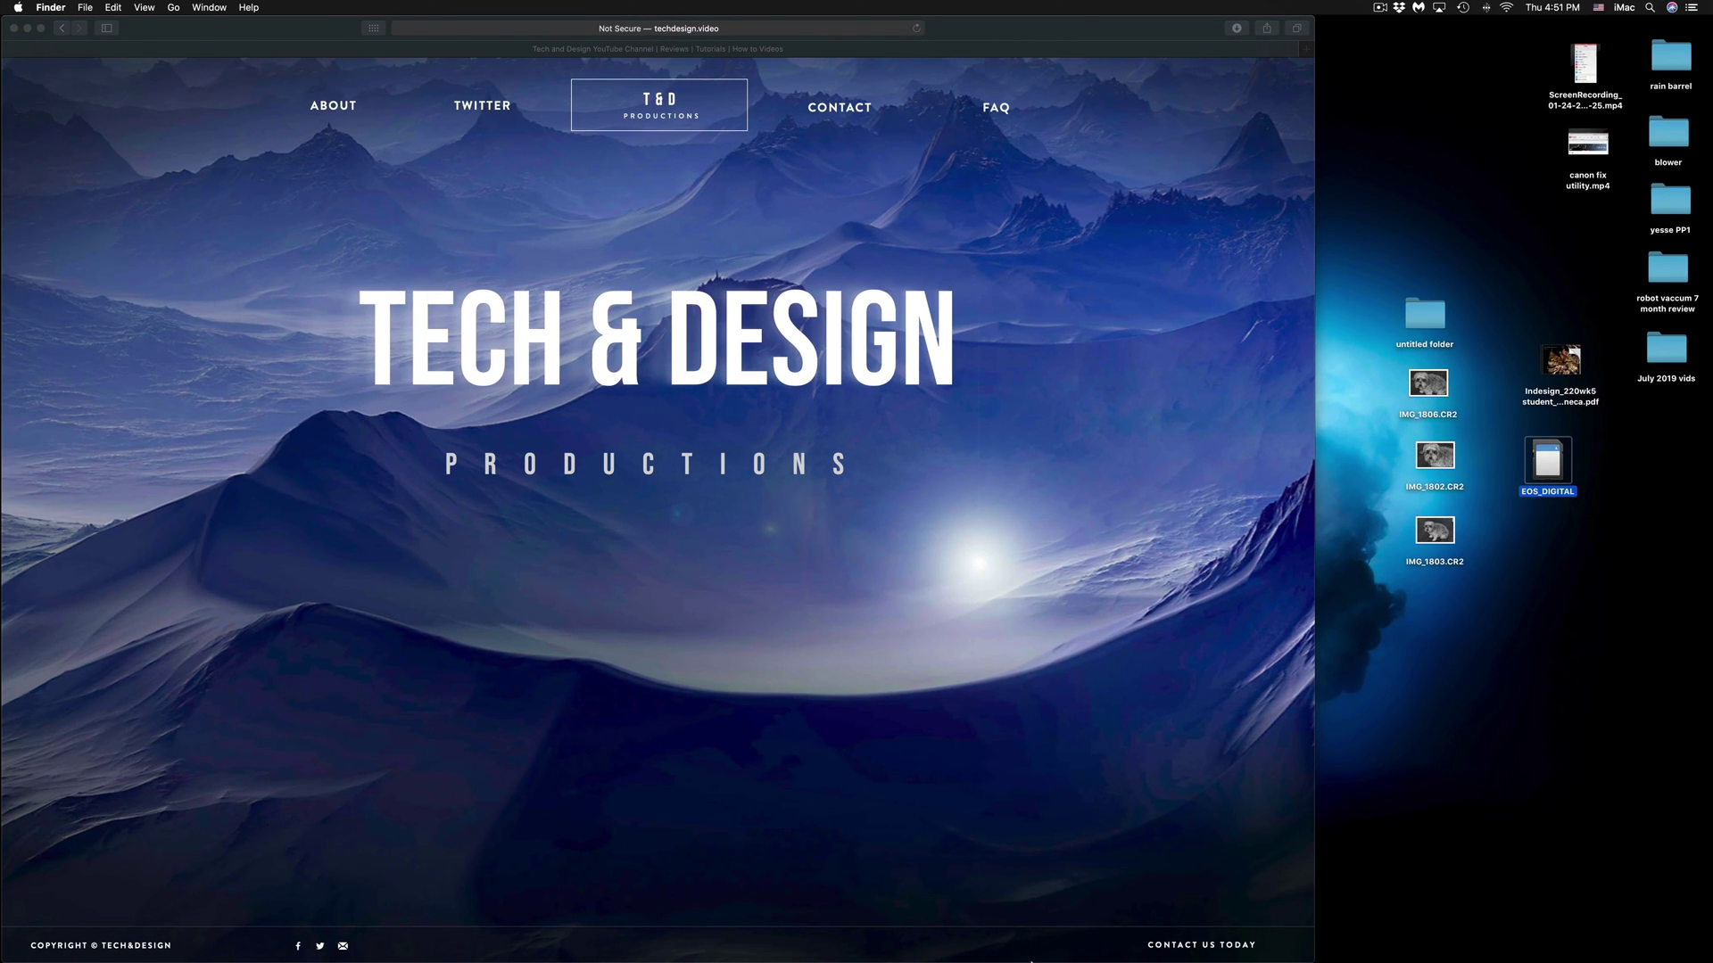
- Check that Secondary click is enabled under Trackpad Point & Click, then go back to Show All
mouse_move(994, 959)
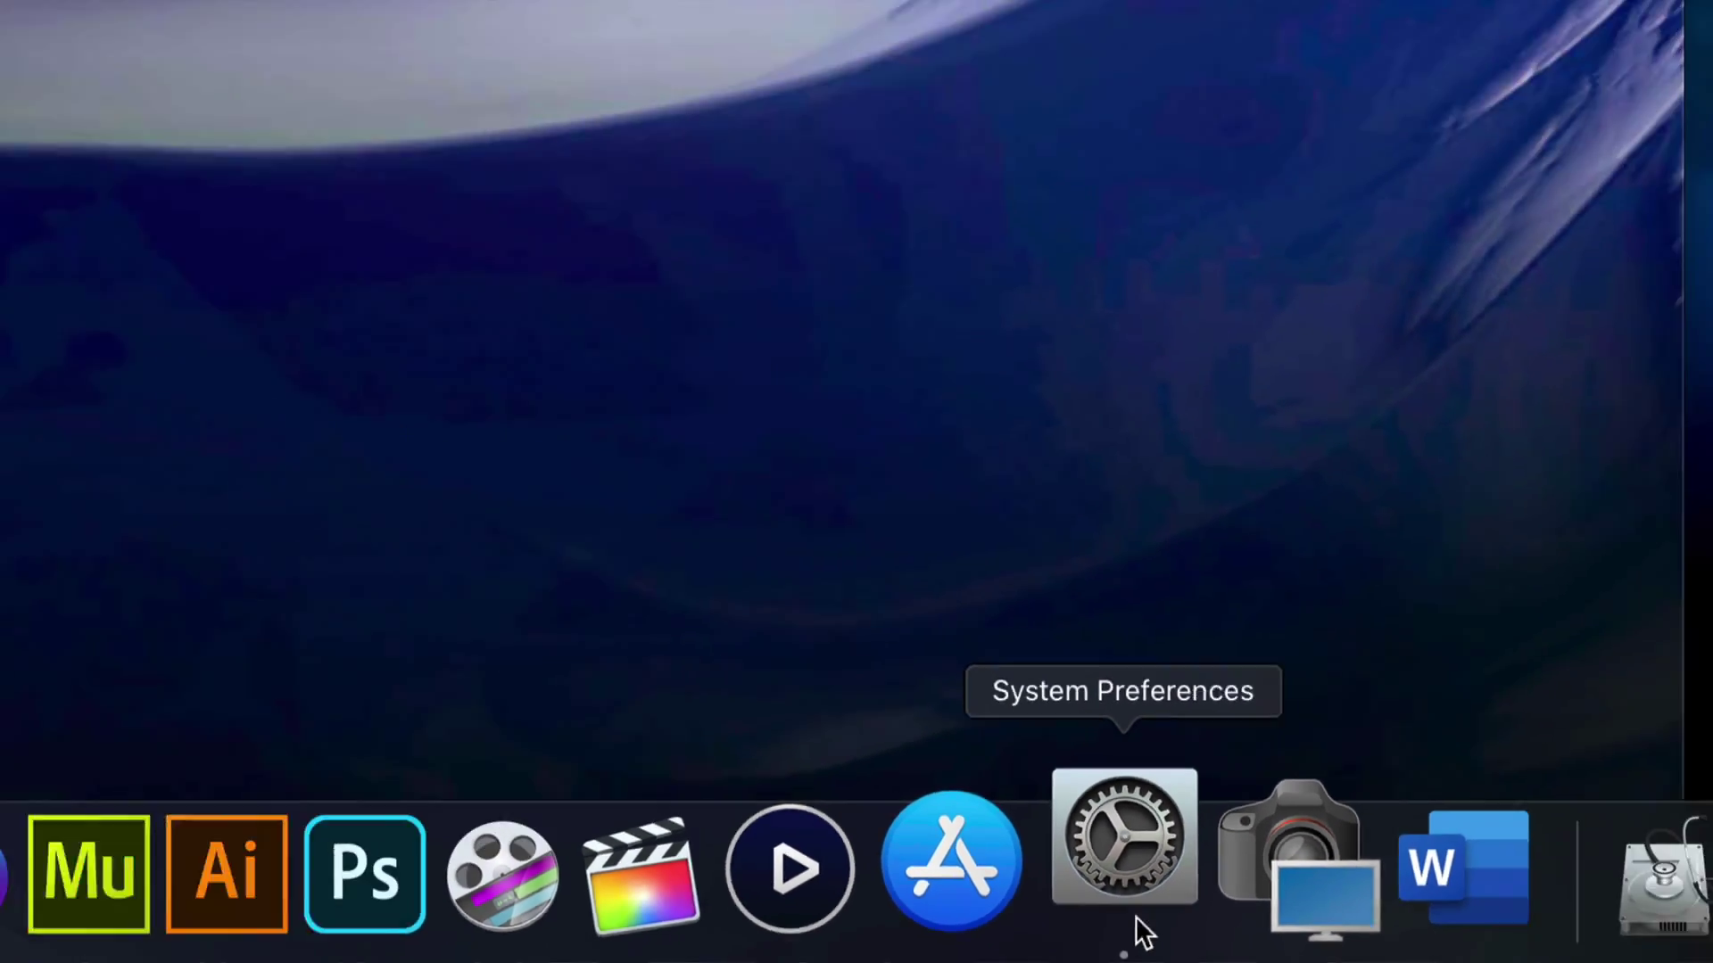
click(1138, 901)
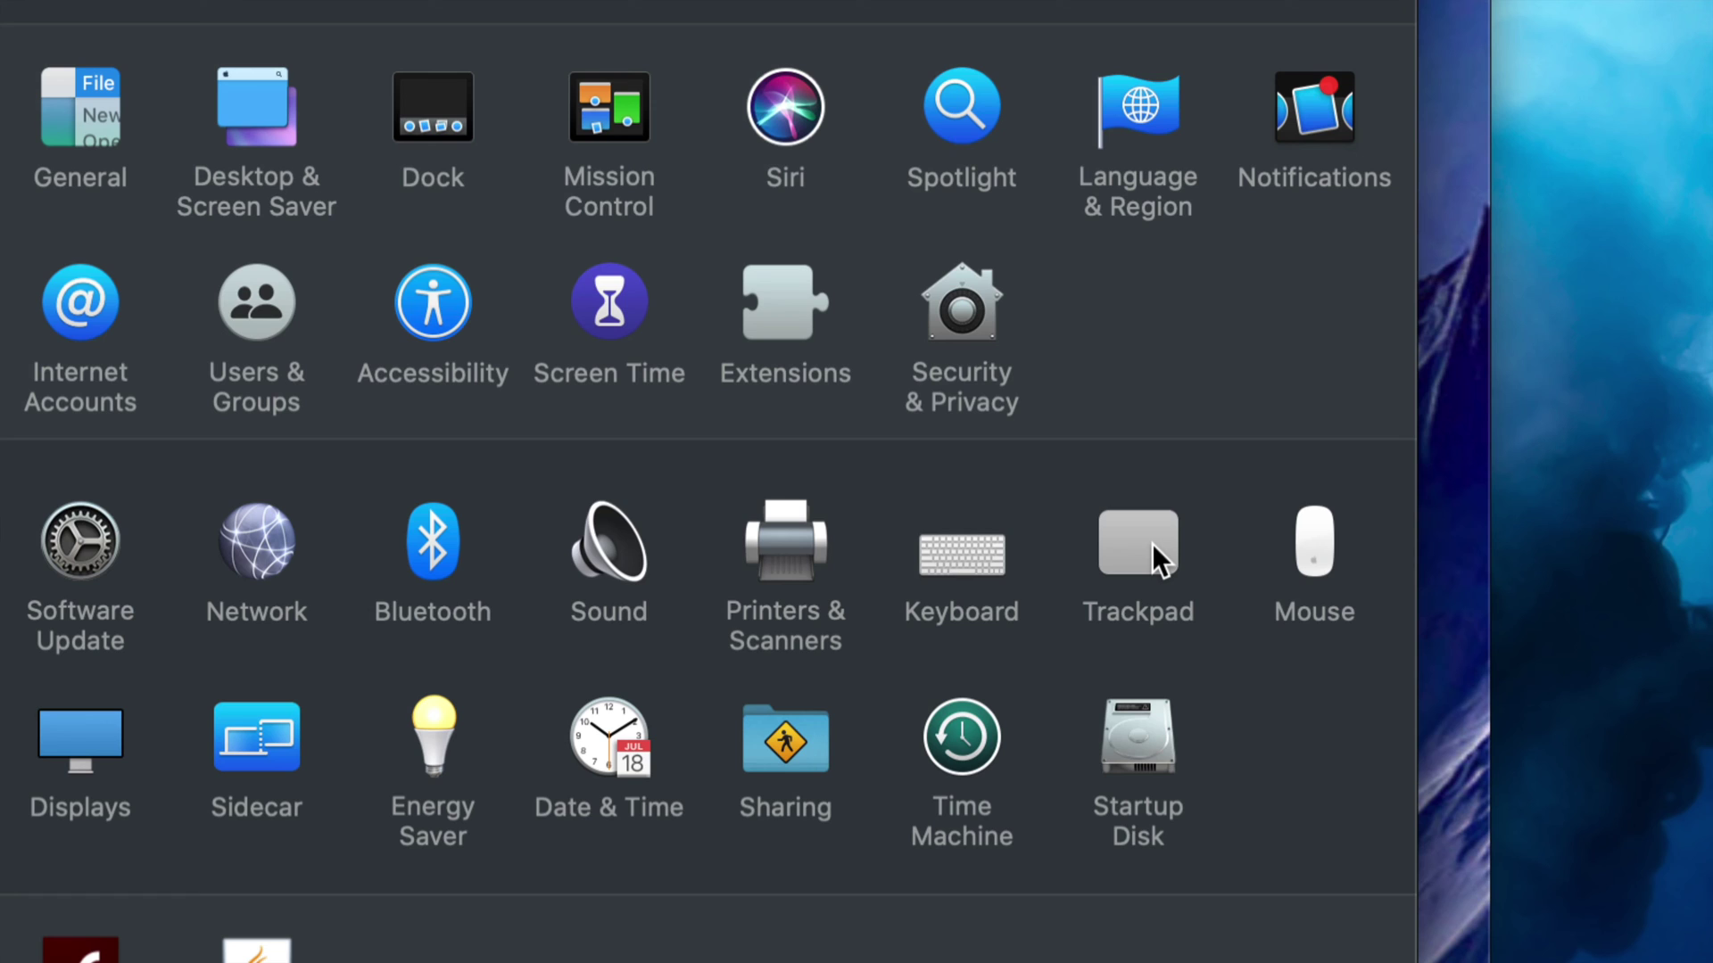
click(1152, 545)
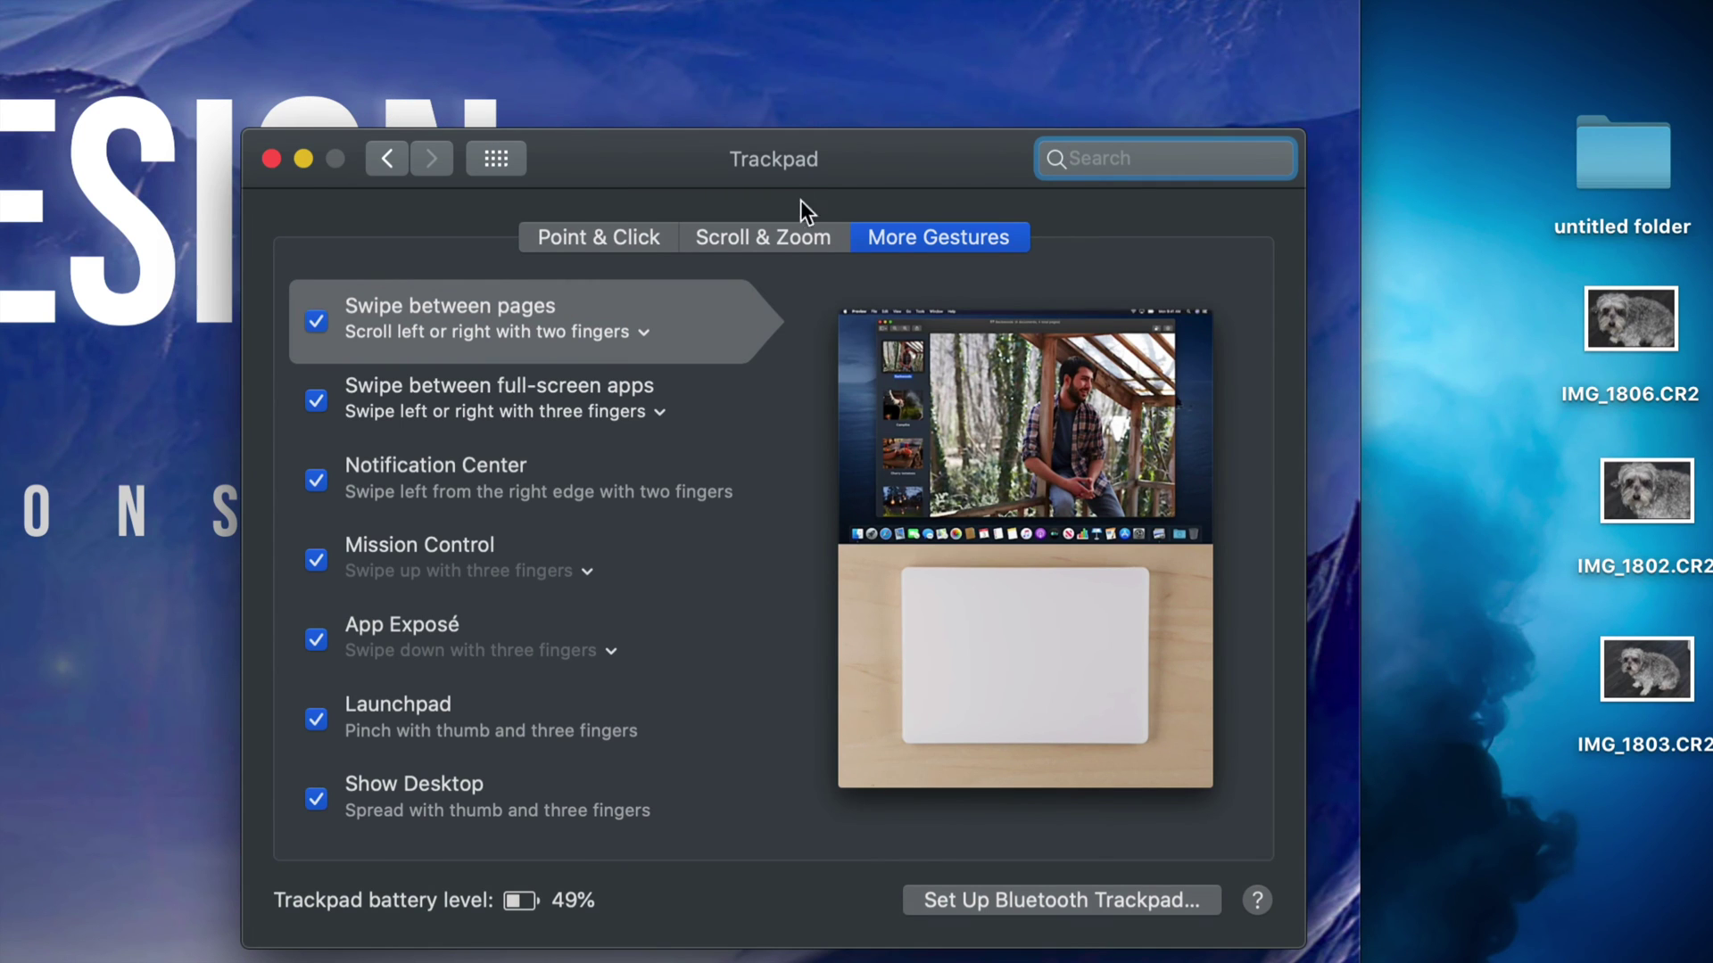
click(568, 232)
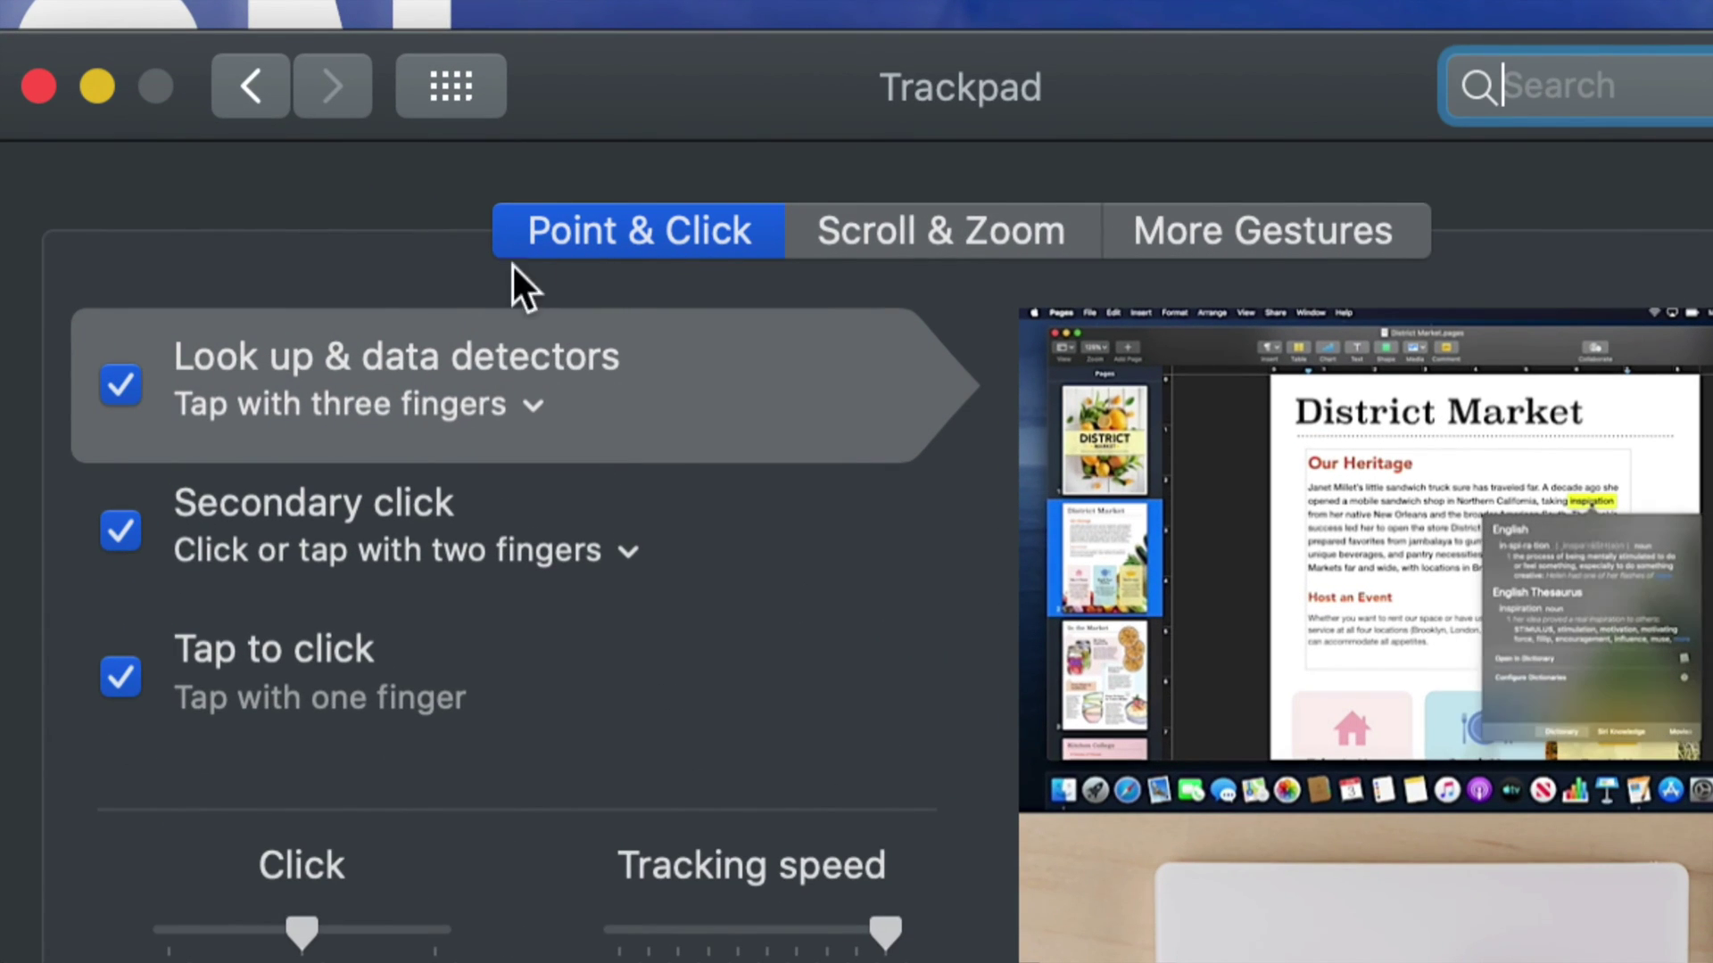
mouse_move(152, 522)
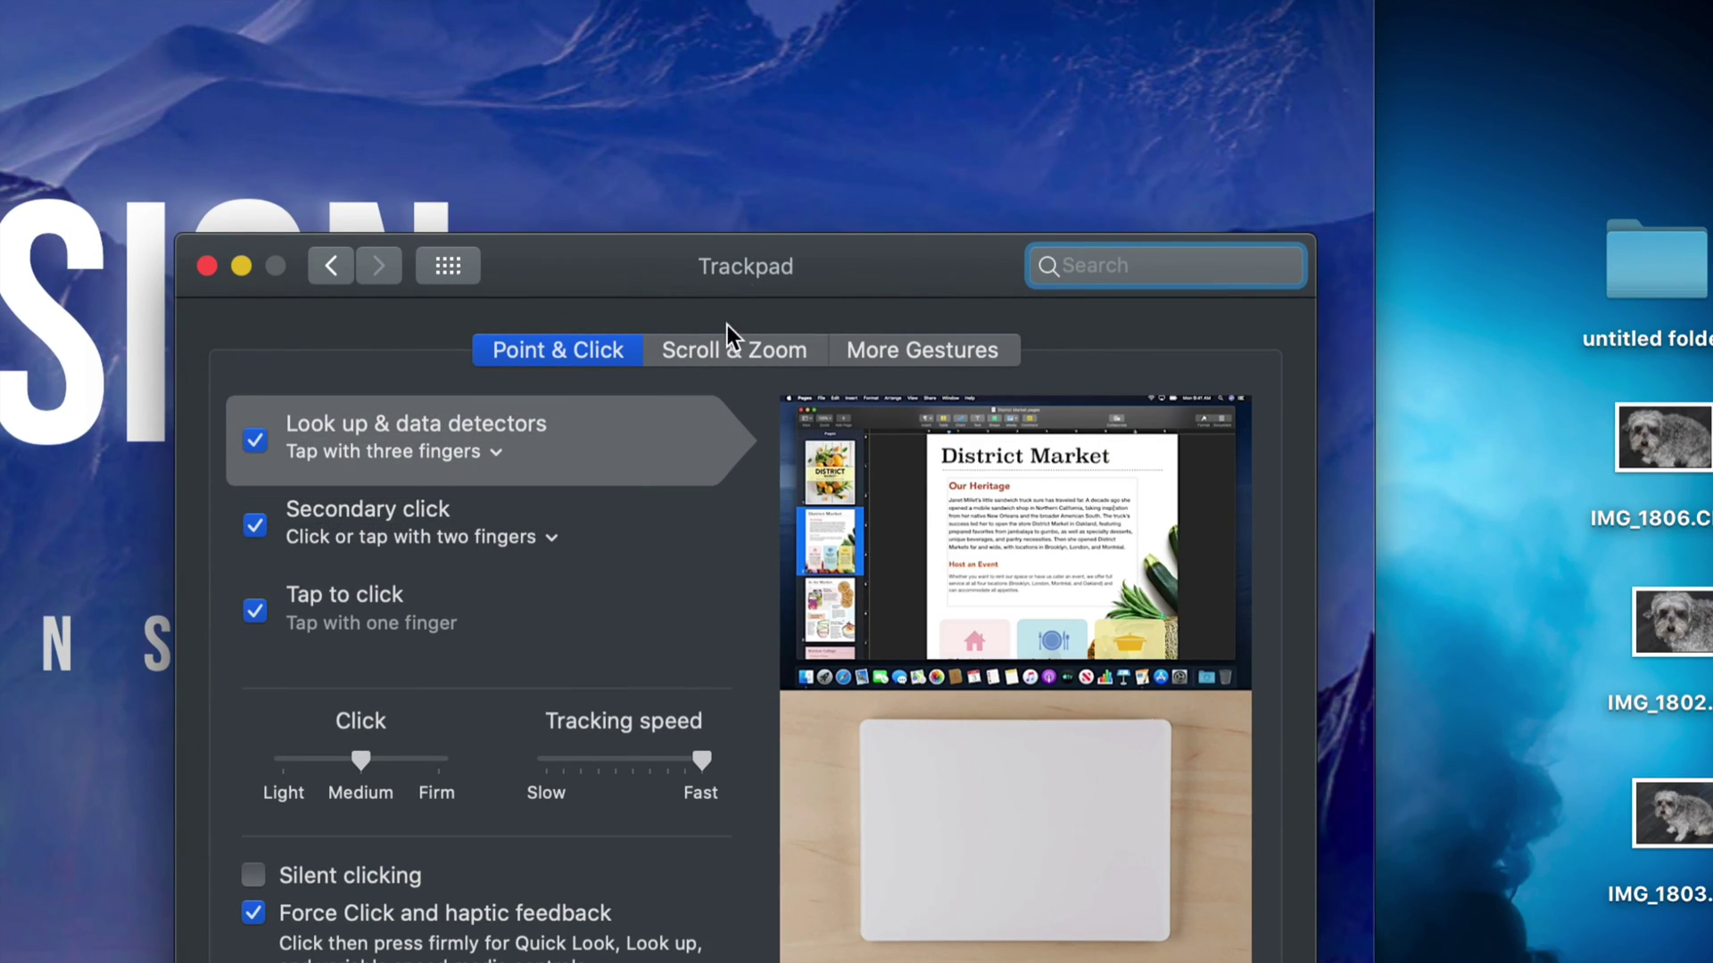
drag(781, 259, 802, 68)
mouse_move(464, 351)
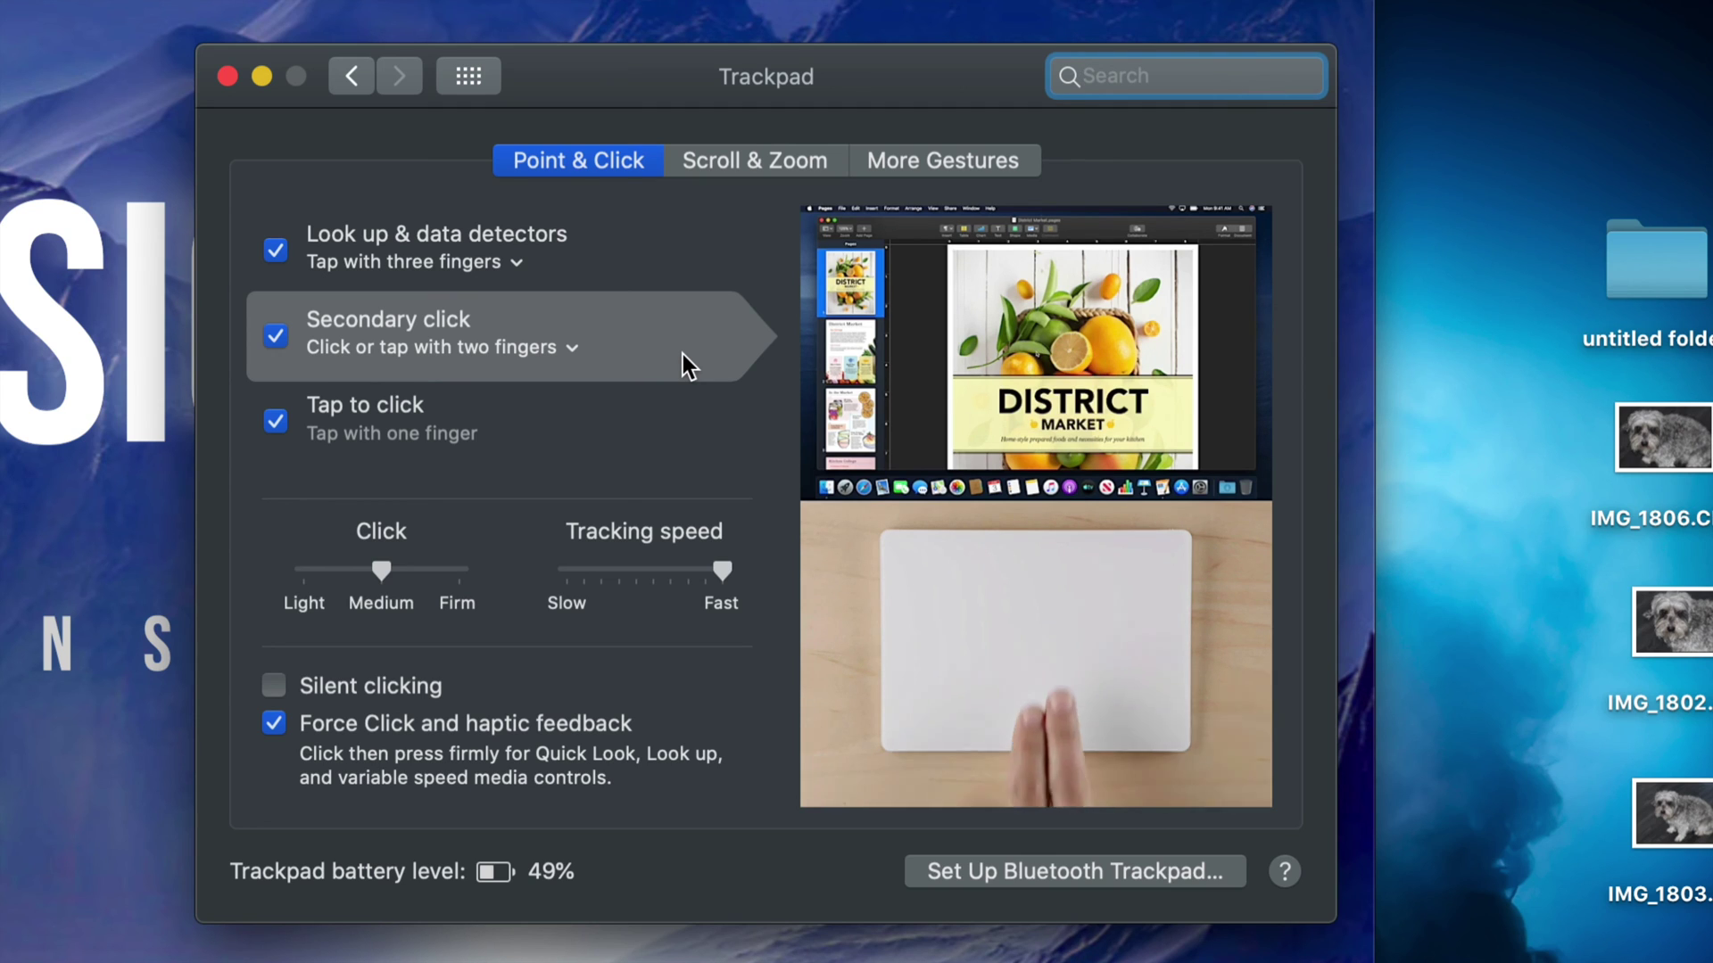
key(super+bracketleft)
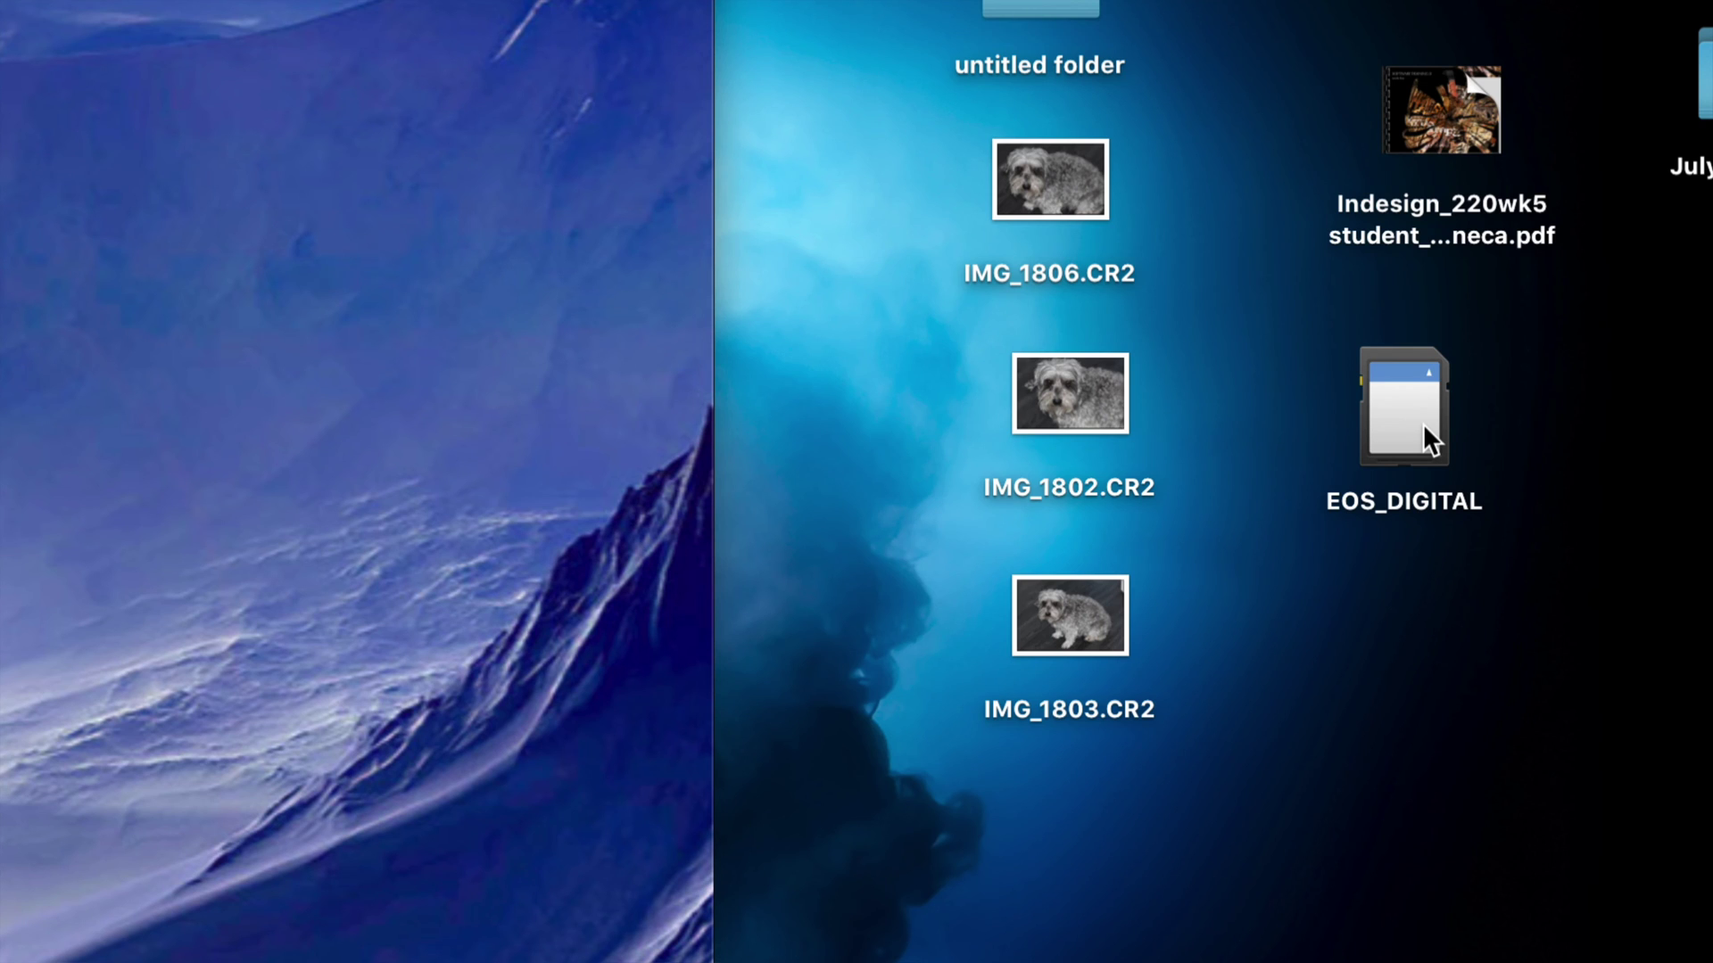
- Eject the EOS_DIGITAL card and widen Safari across the full screen width
right_click(1422, 423)
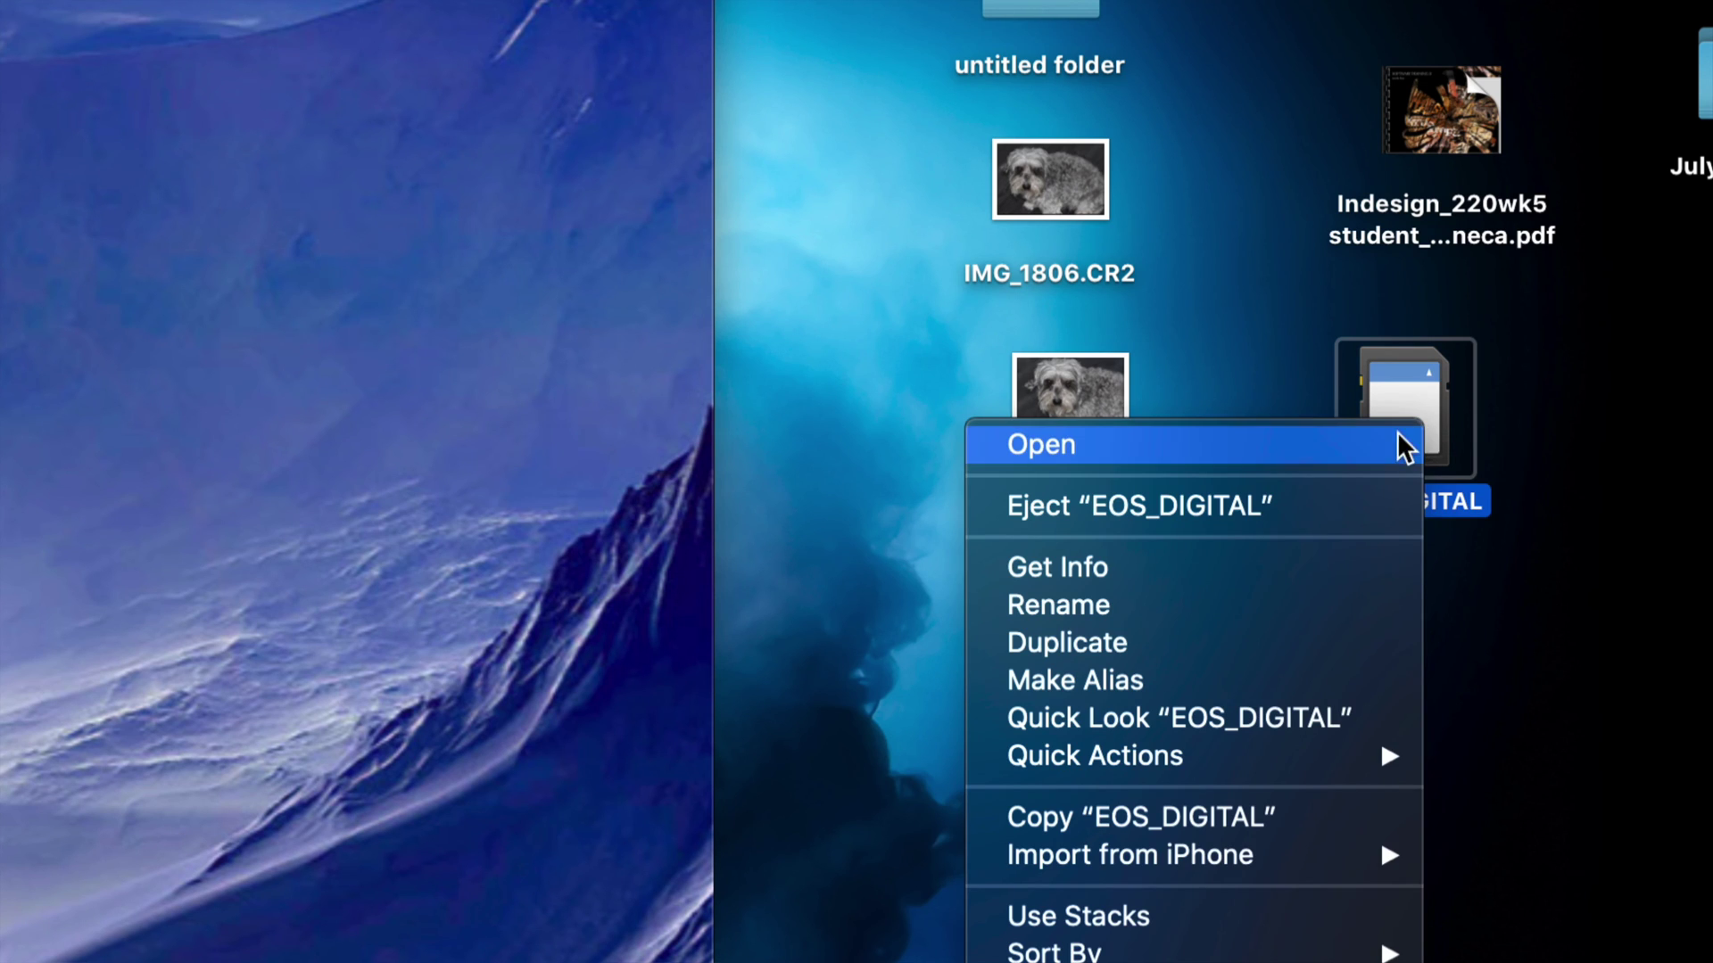
click(1261, 492)
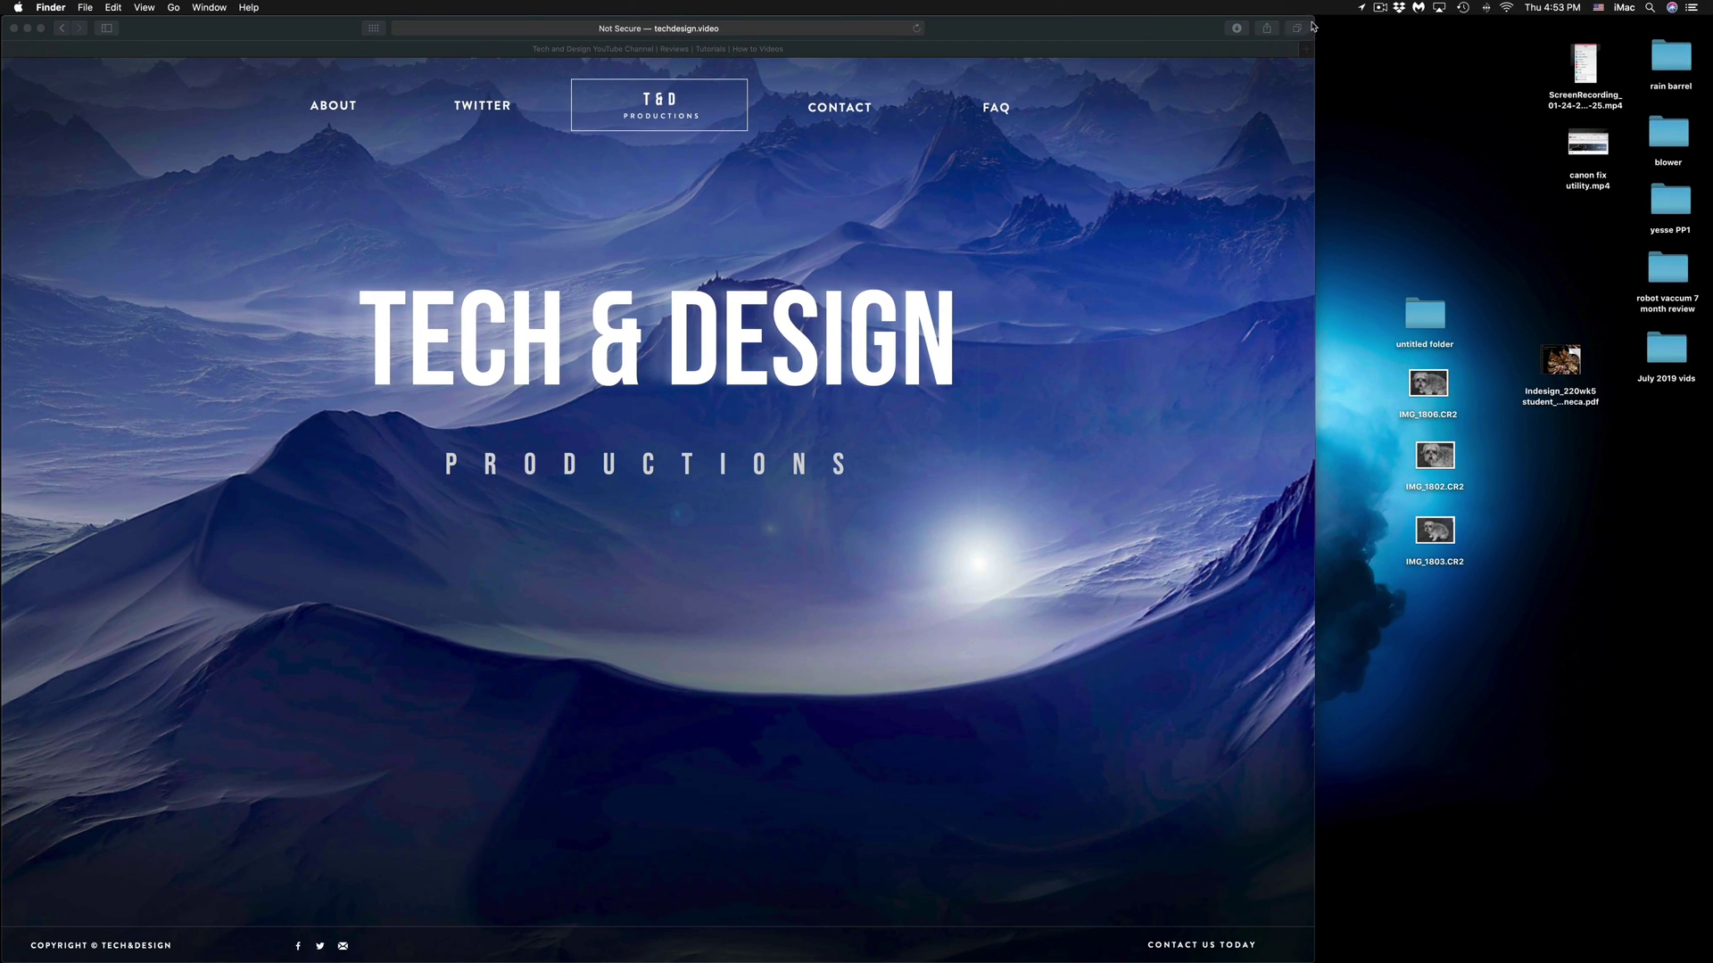
drag(1314, 18, 1708, 20)
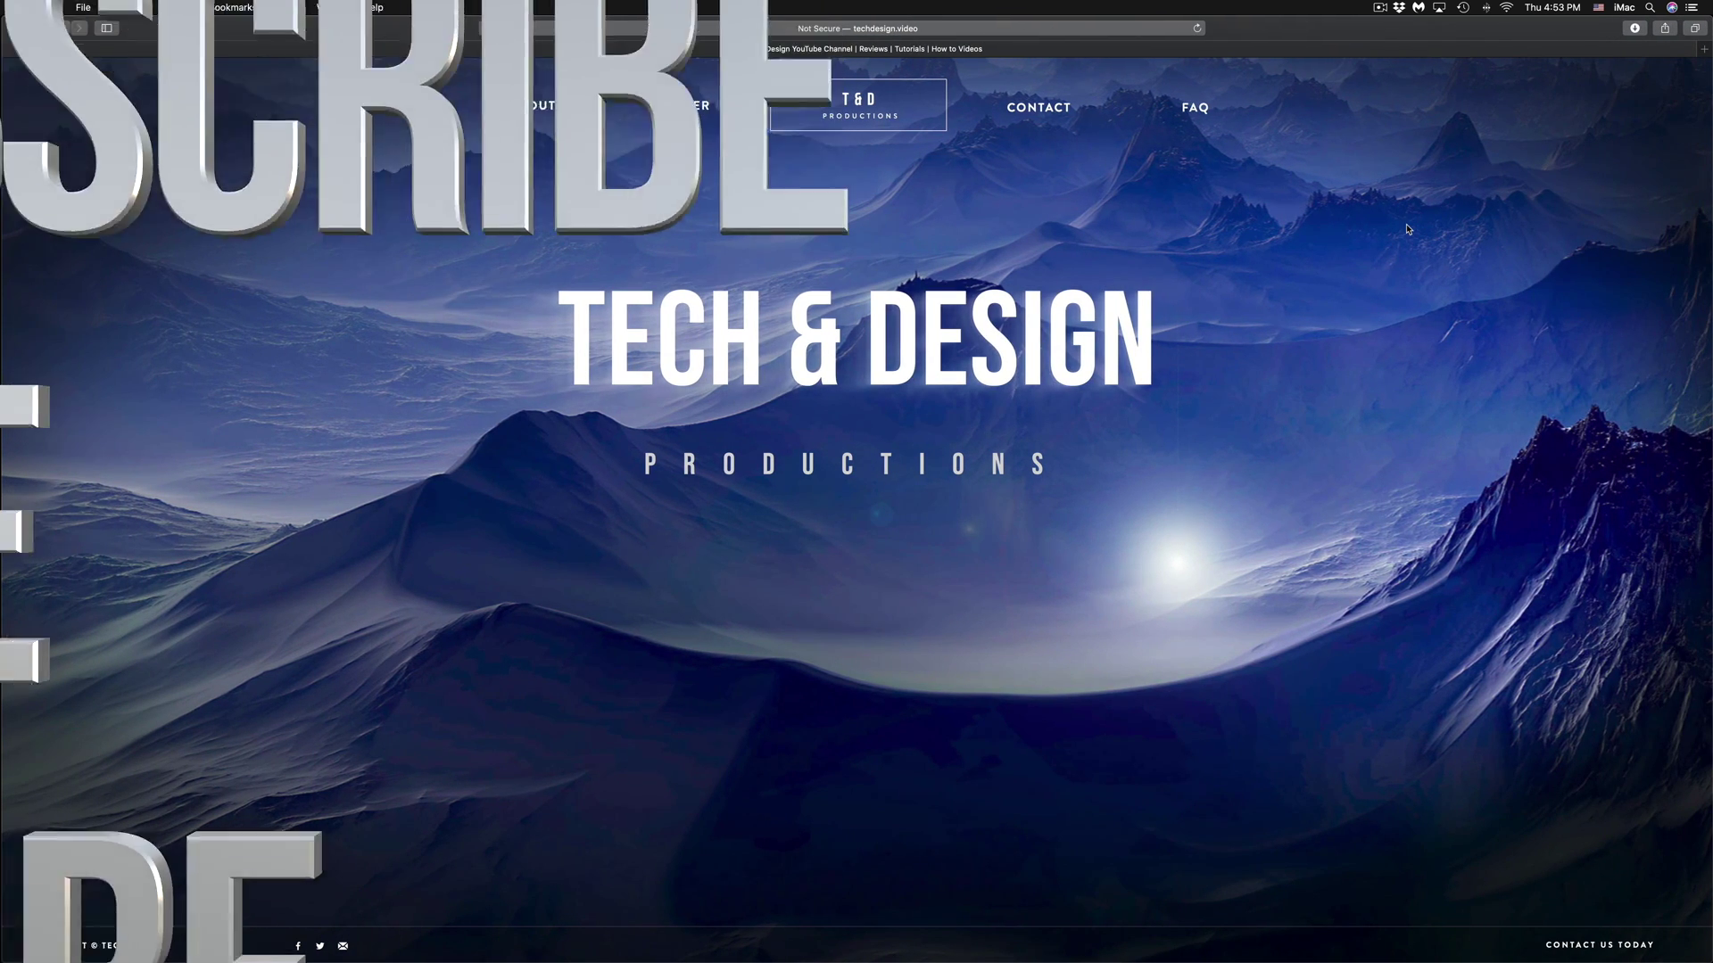